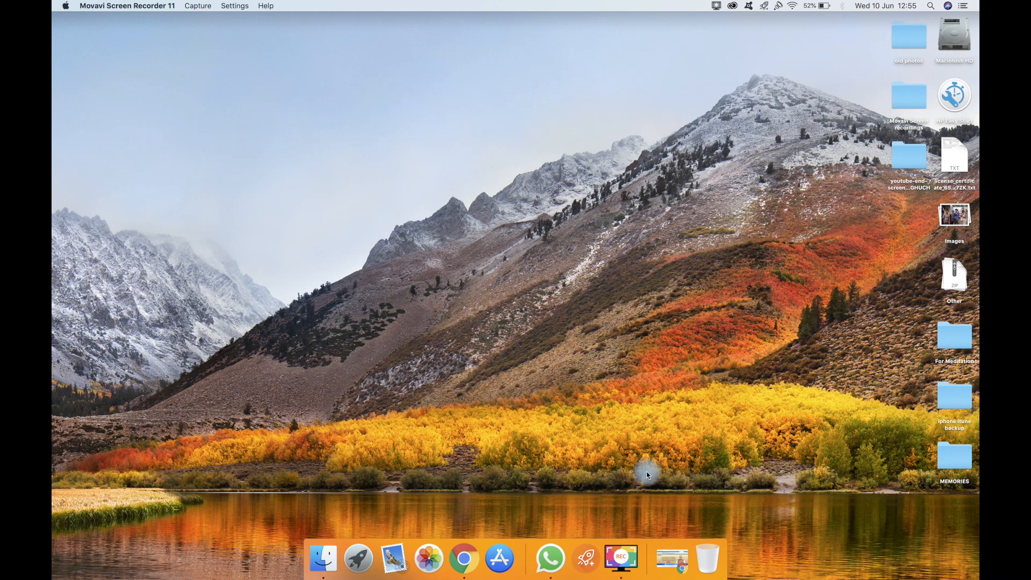
# Launch Chrome from the Dock so the Parivahan Sewa home page appears
pyautogui.click(471, 555)
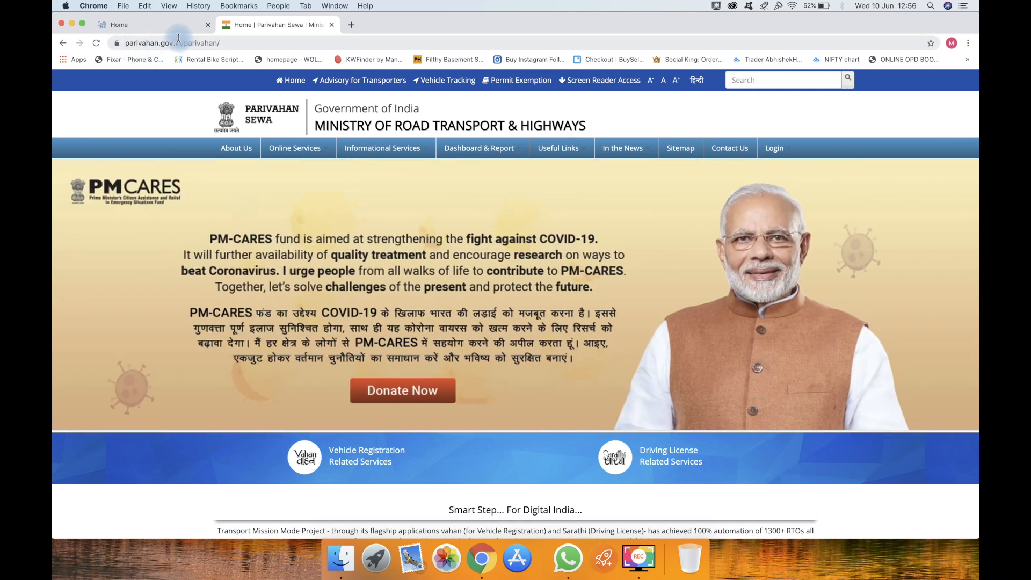
# Check the Sarathi tab, then show Parivahan Sewa's Online Services list
pyautogui.click(159, 27)
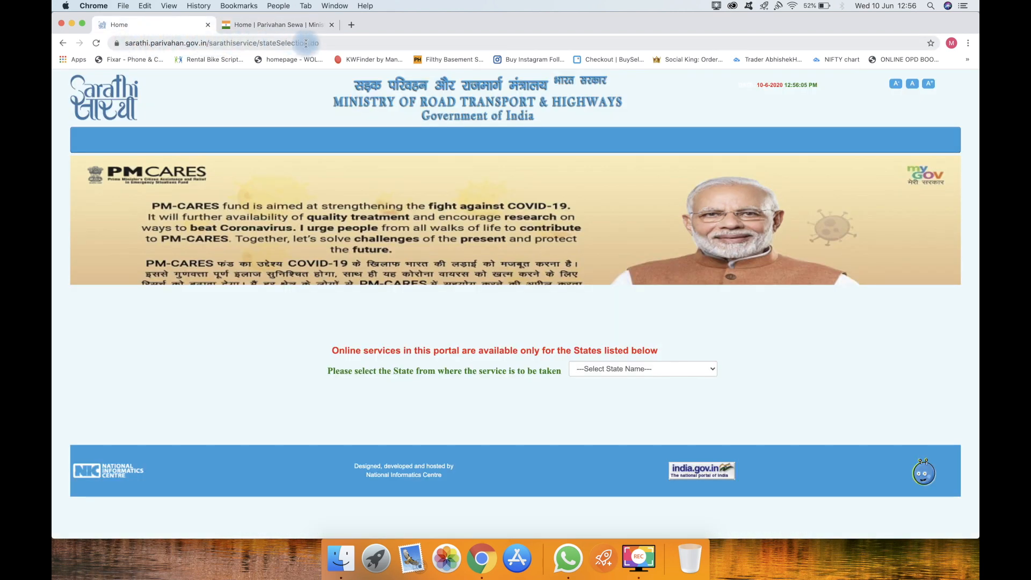
pyautogui.click(240, 32)
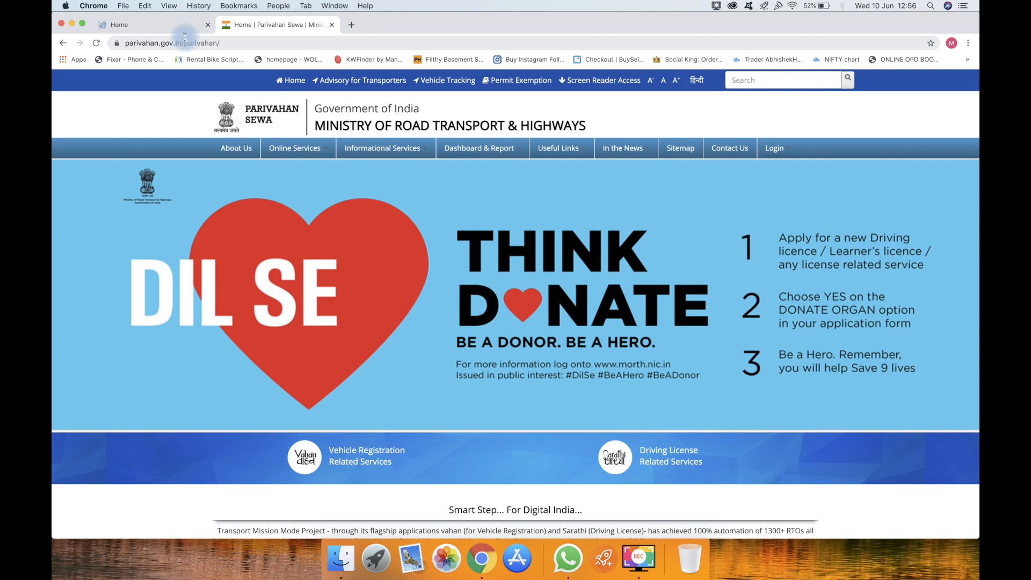
pyautogui.click(134, 25)
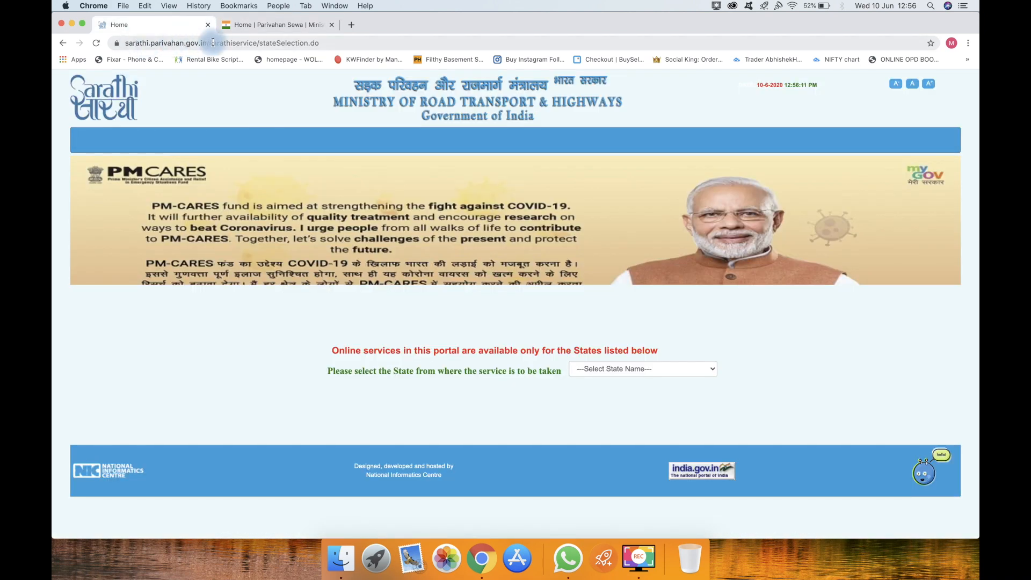
pyautogui.click(238, 30)
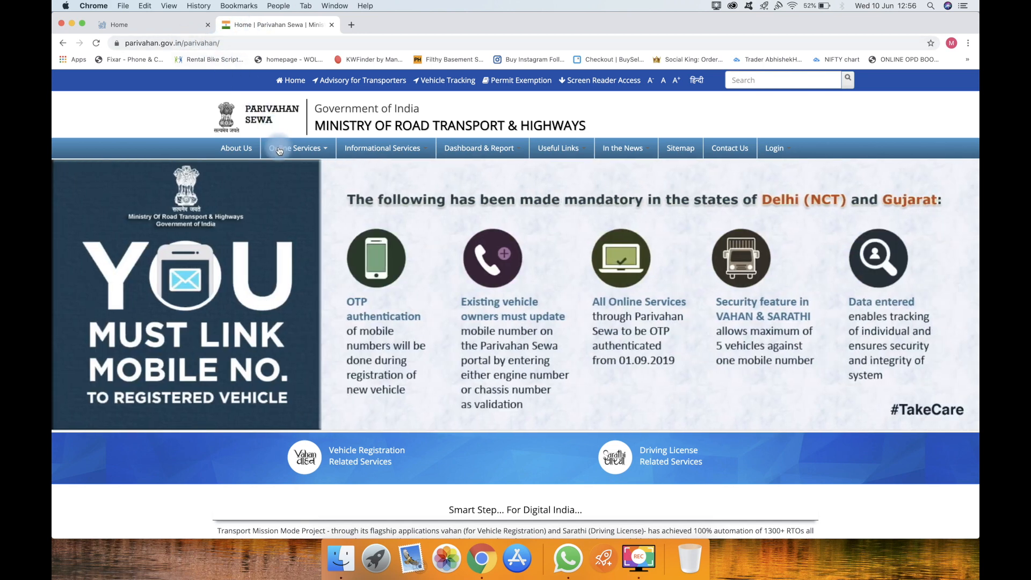
pyautogui.click(279, 151)
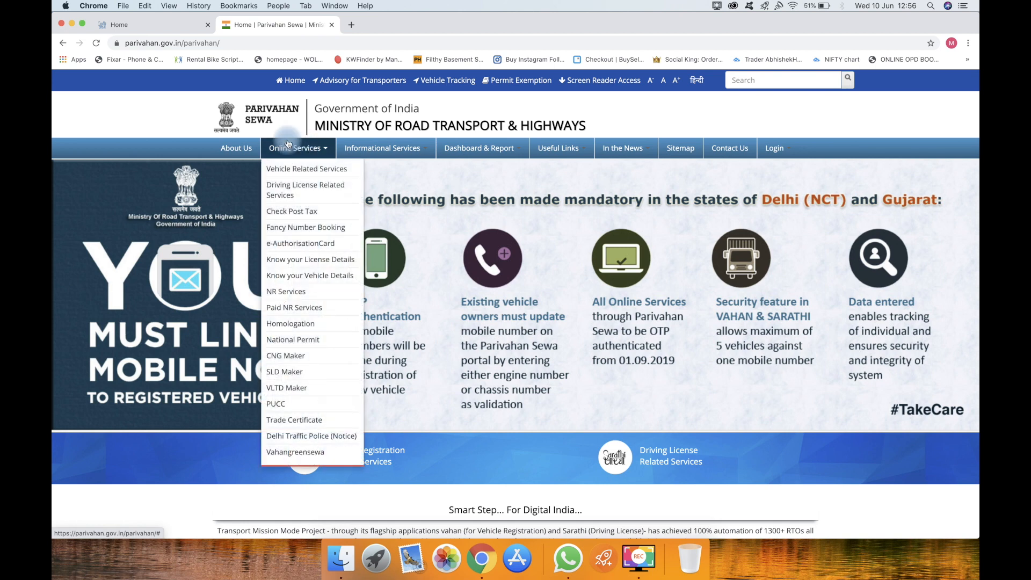
# Choose Driving License Related Services from the Online Services menu
pyautogui.moveTo(277, 144)
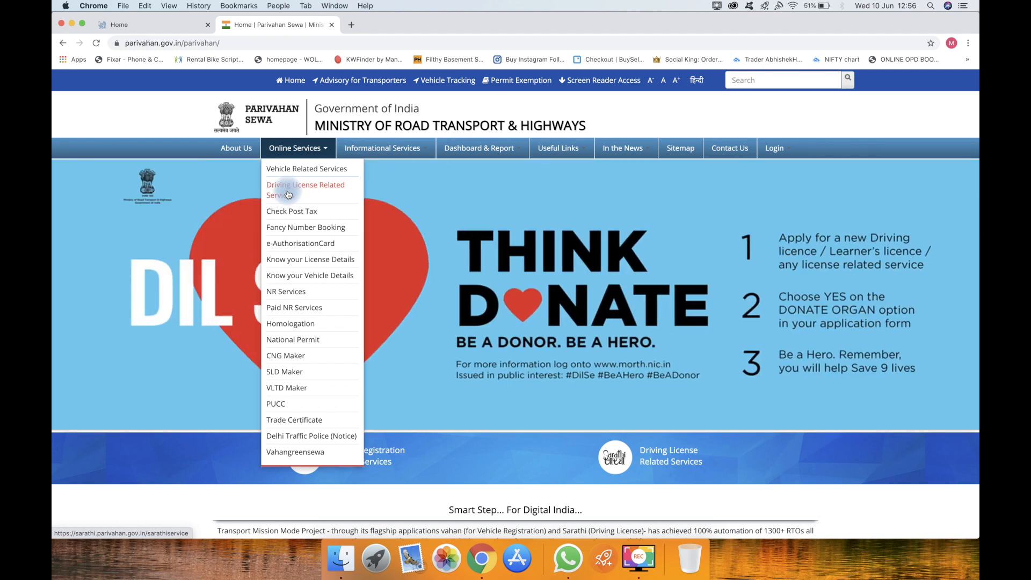
pyautogui.click(288, 195)
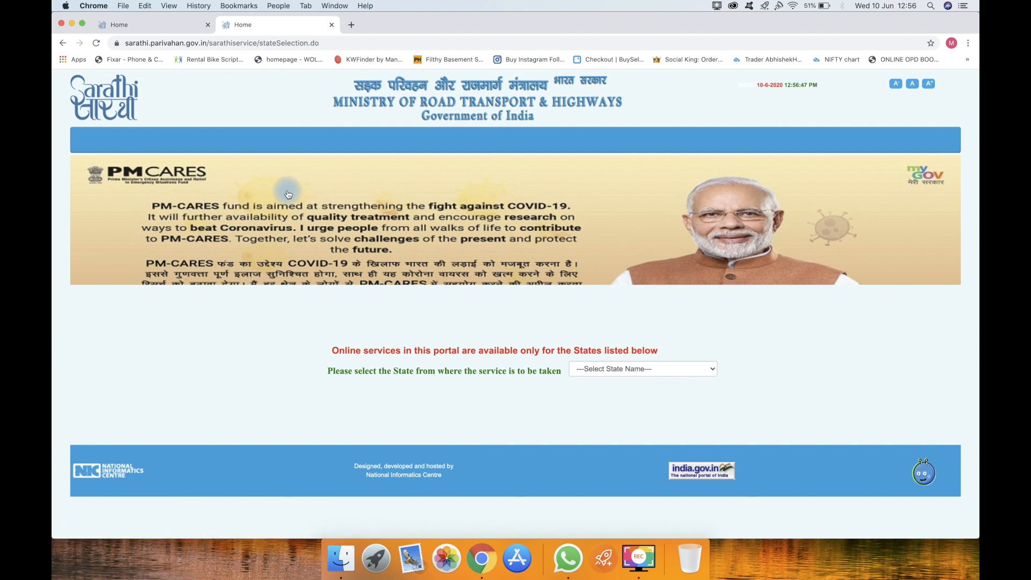
# On the newer Sarathi tab, pick Delhi from the state list
pyautogui.click(164, 30)
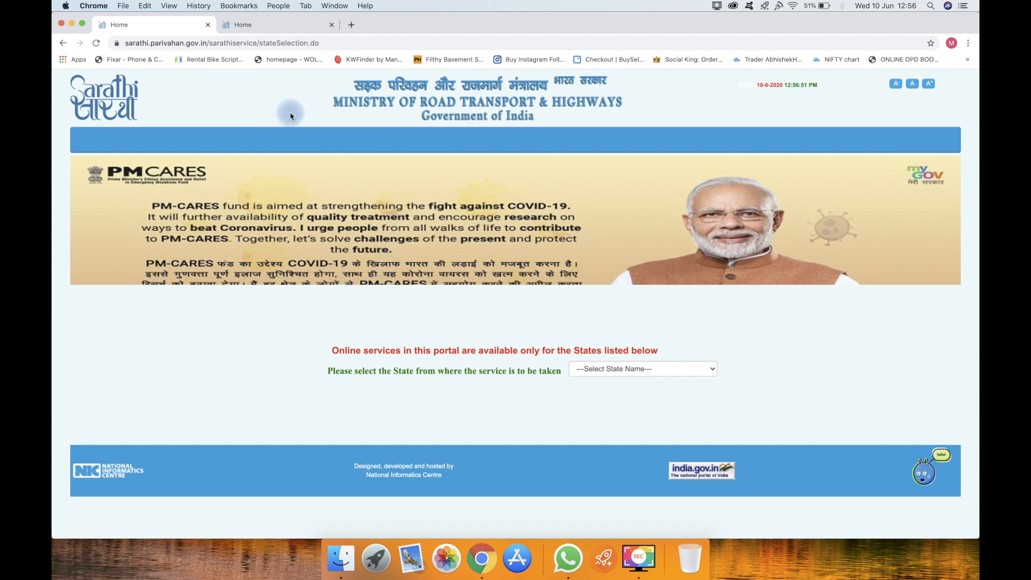
pyautogui.click(270, 30)
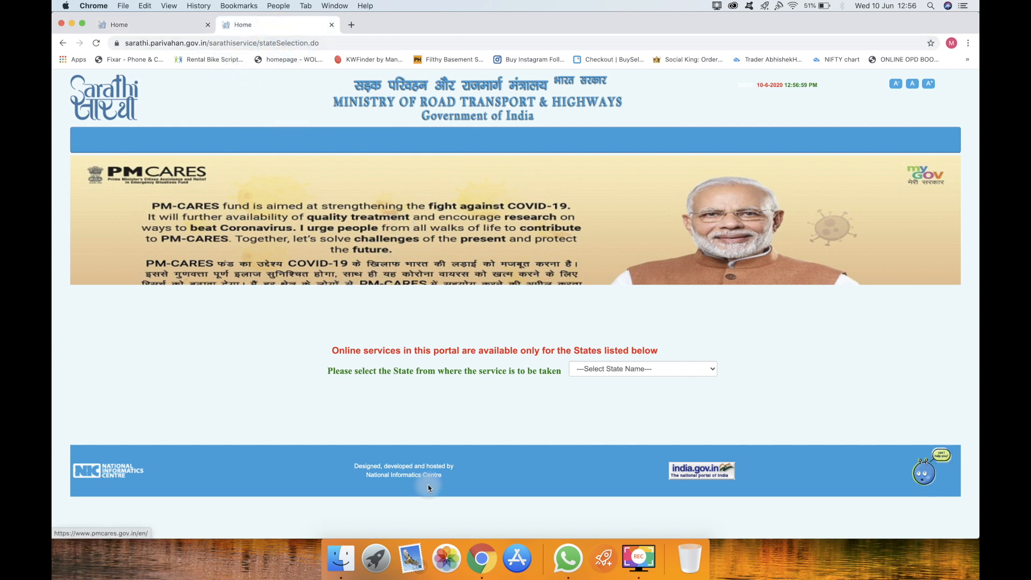
pyautogui.click(596, 371)
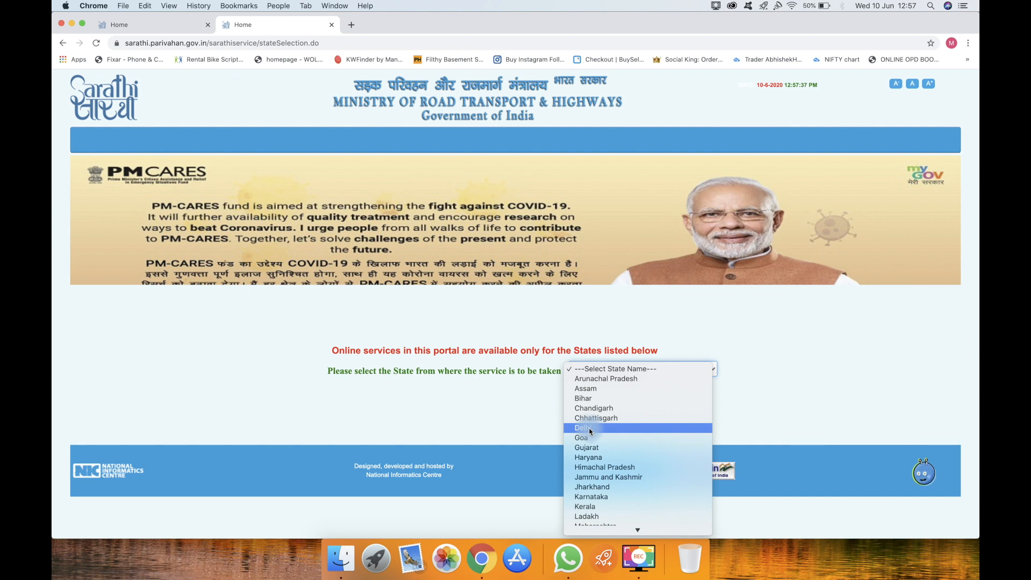
pyautogui.click(586, 428)
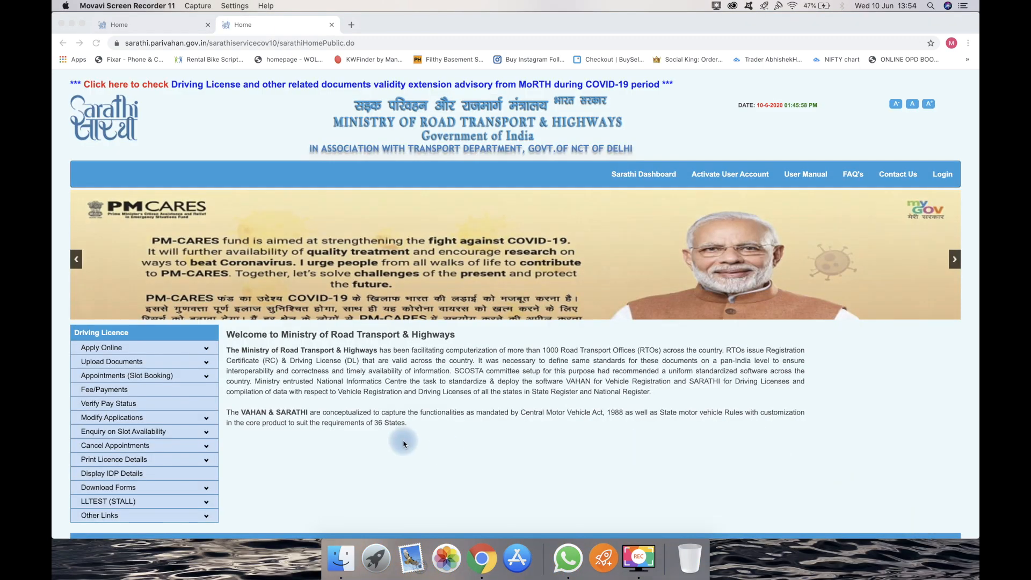
# Expand Apply Online in the Driving Licence sidebar to reach the New Learners Licence instructions
pyautogui.scroll(-1, 242, 403)
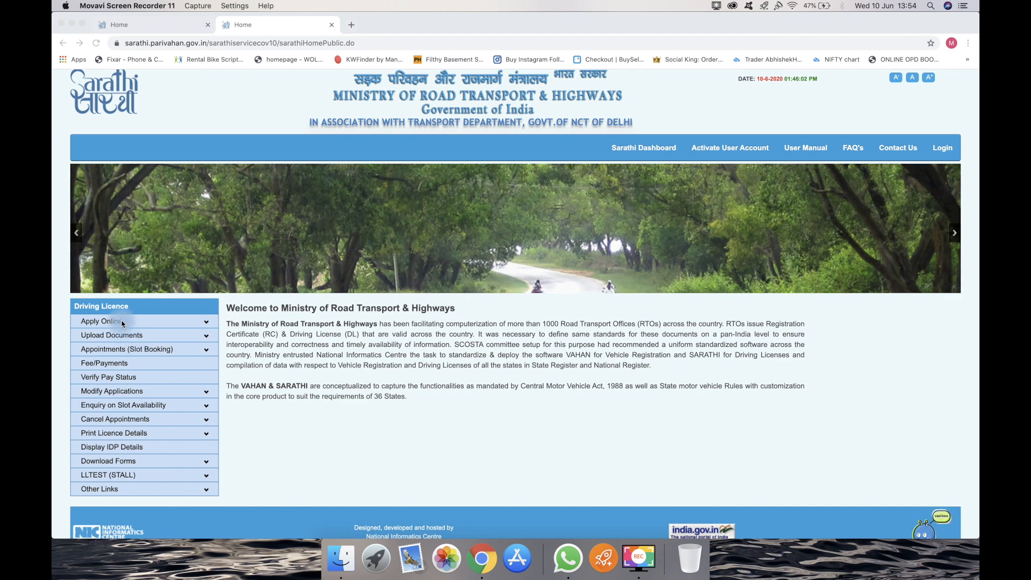
pyautogui.click(128, 322)
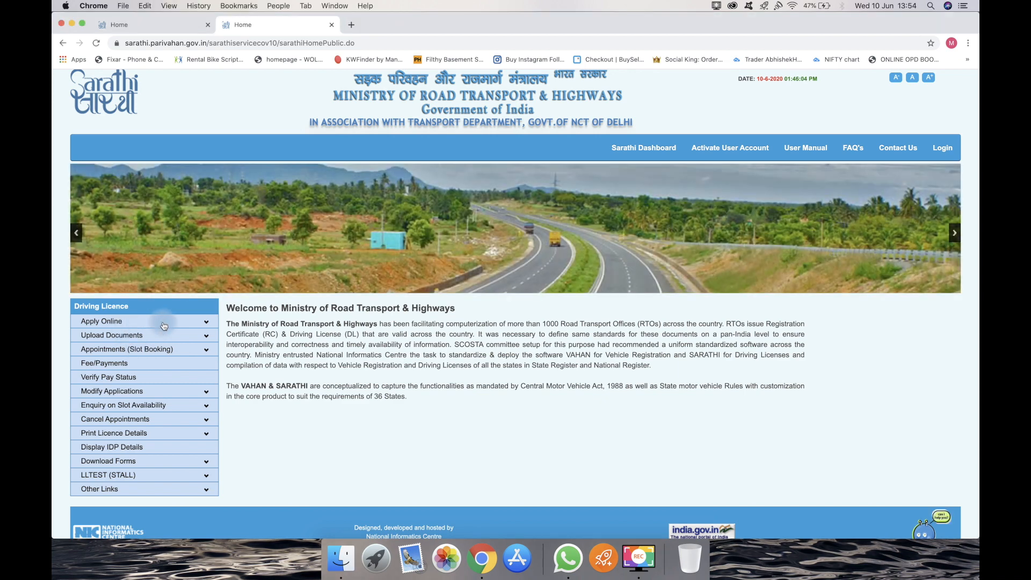
pyautogui.click(206, 324)
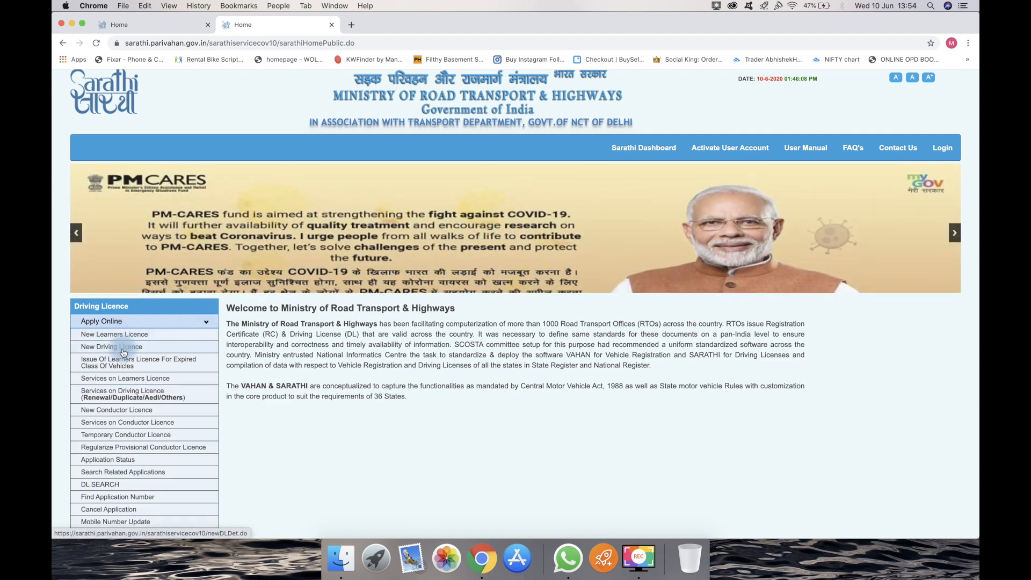
pyautogui.scroll(-1, 151, 522)
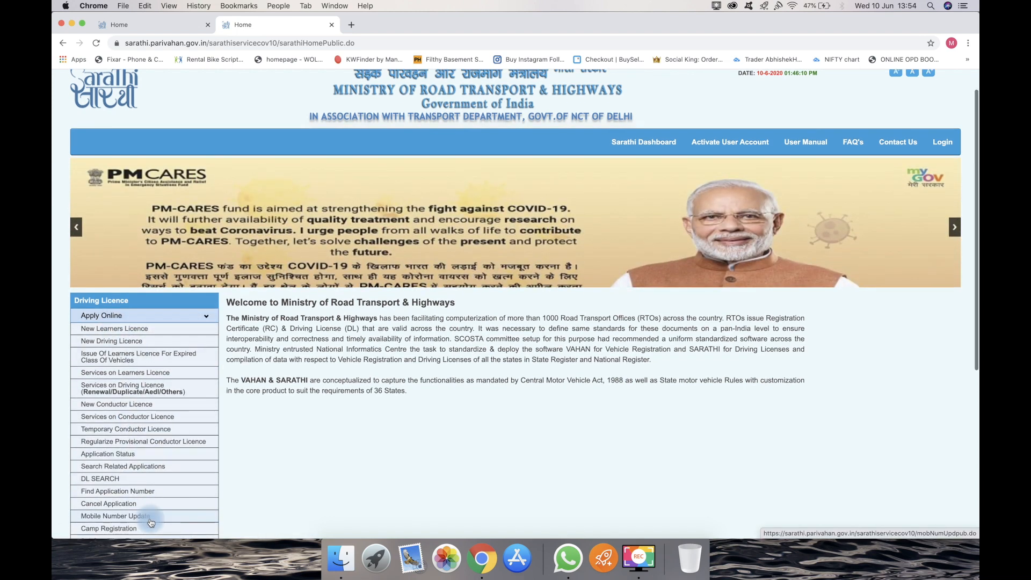
pyautogui.scroll(-2, 151, 521)
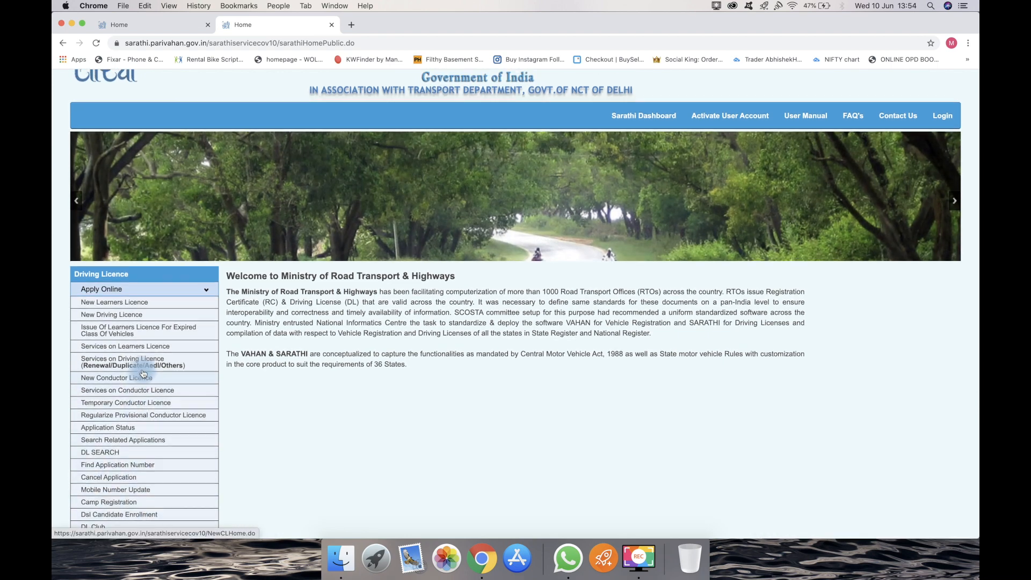
pyautogui.scroll(3, 143, 373)
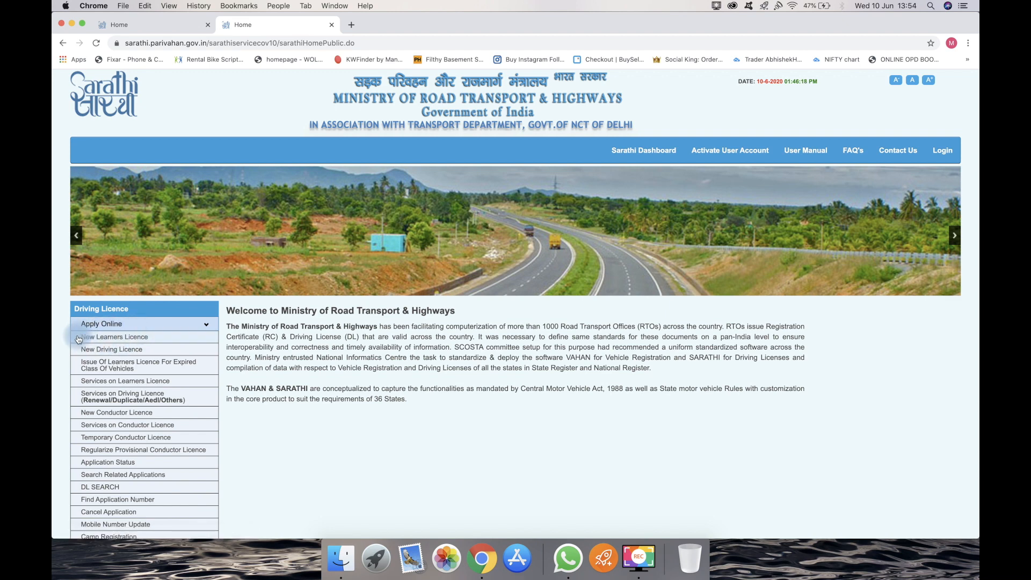
pyautogui.click(146, 328)
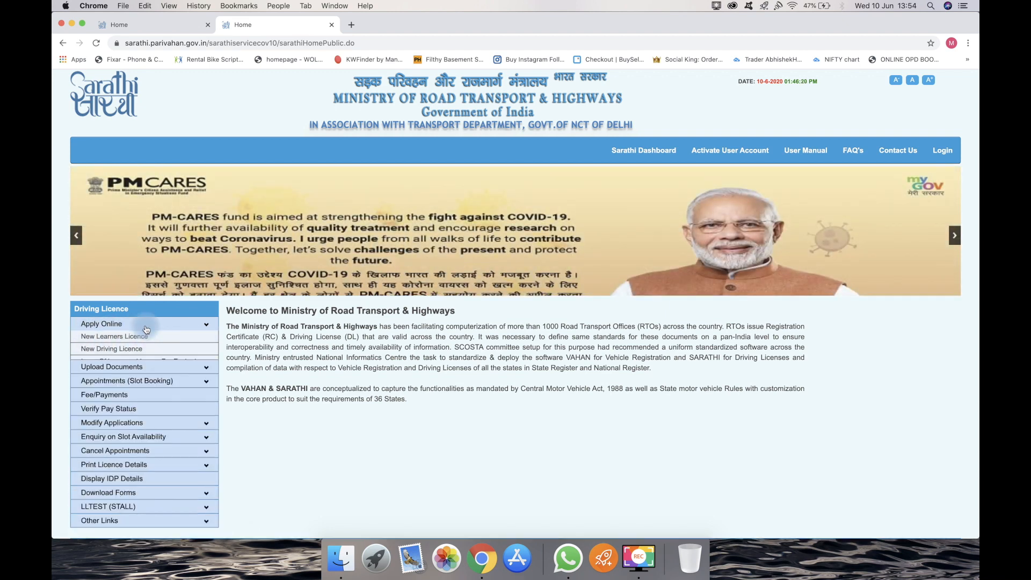
pyautogui.click(146, 328)
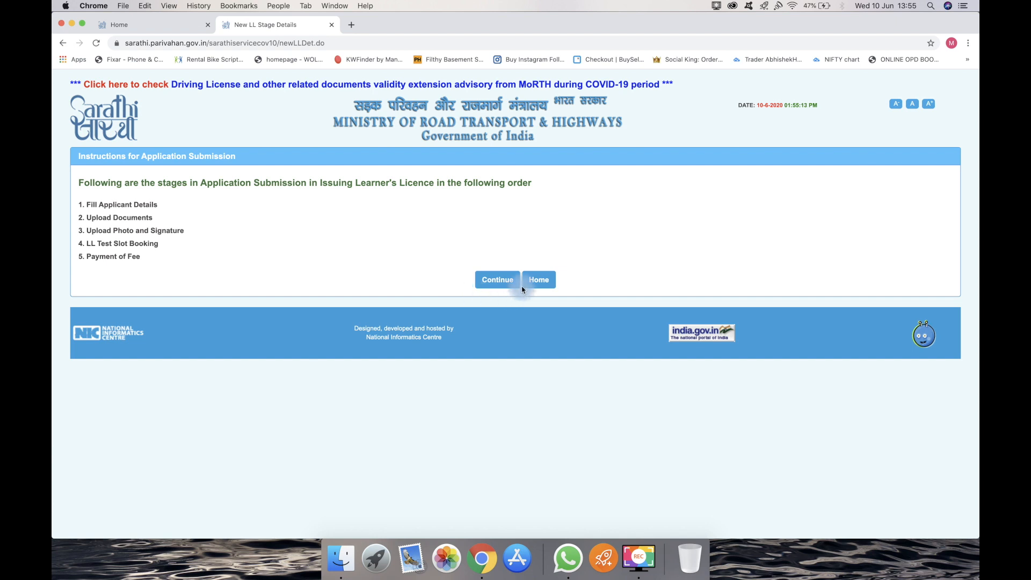
# Continue past the five-stage instructions to the Application for Learner's Licence (LL) page
pyautogui.click(495, 281)
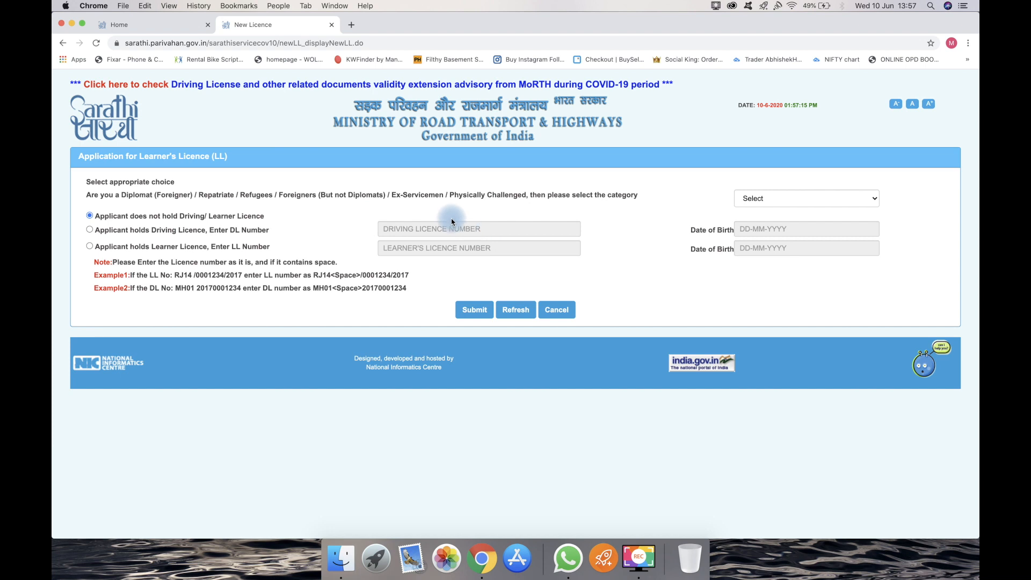
# Keep 'Applicant does not hold Driving/ Learner Licence' selected and leave the category on Select
pyautogui.click(89, 246)
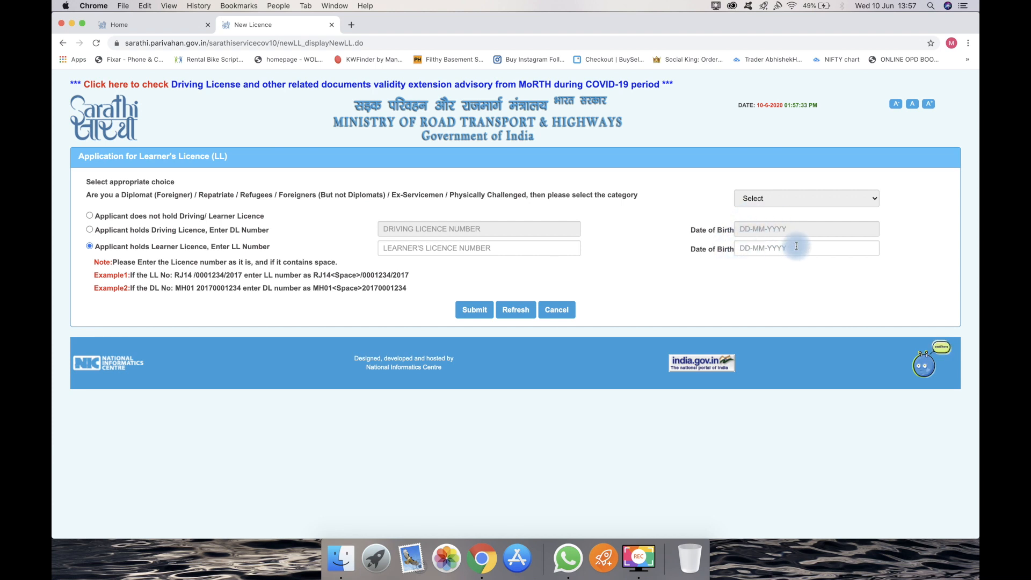
pyautogui.click(90, 217)
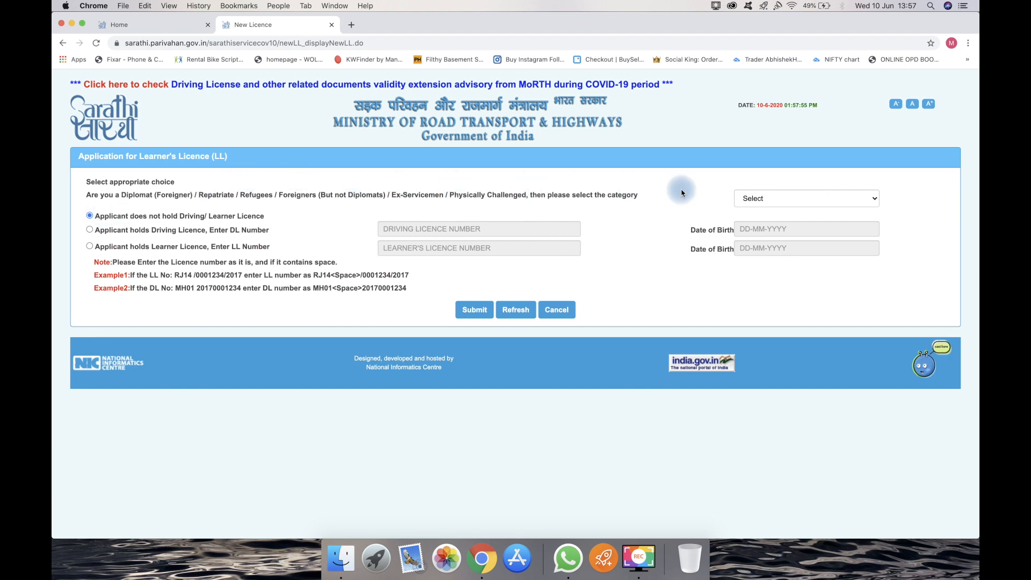
pyautogui.click(756, 198)
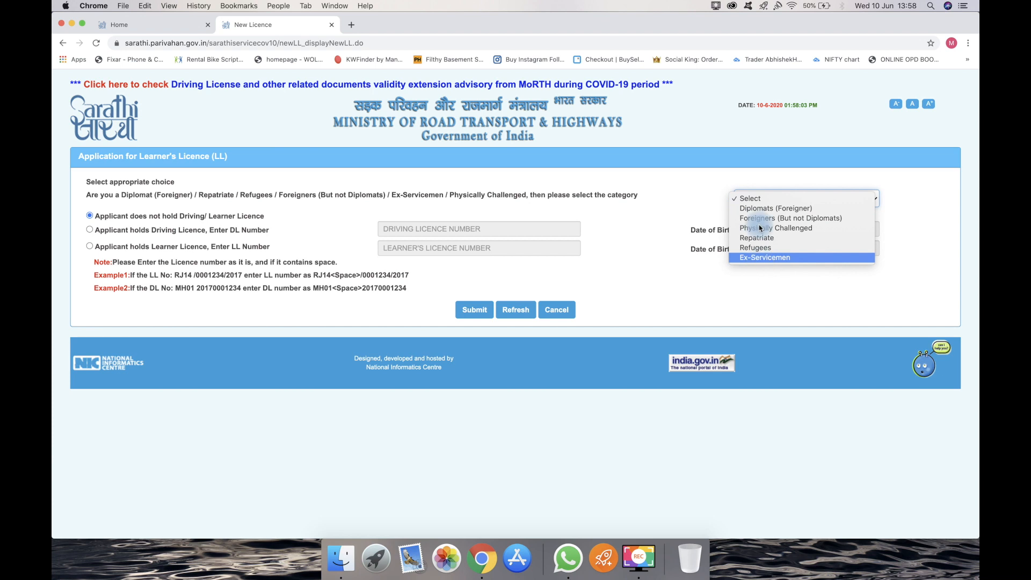
pyautogui.click(705, 175)
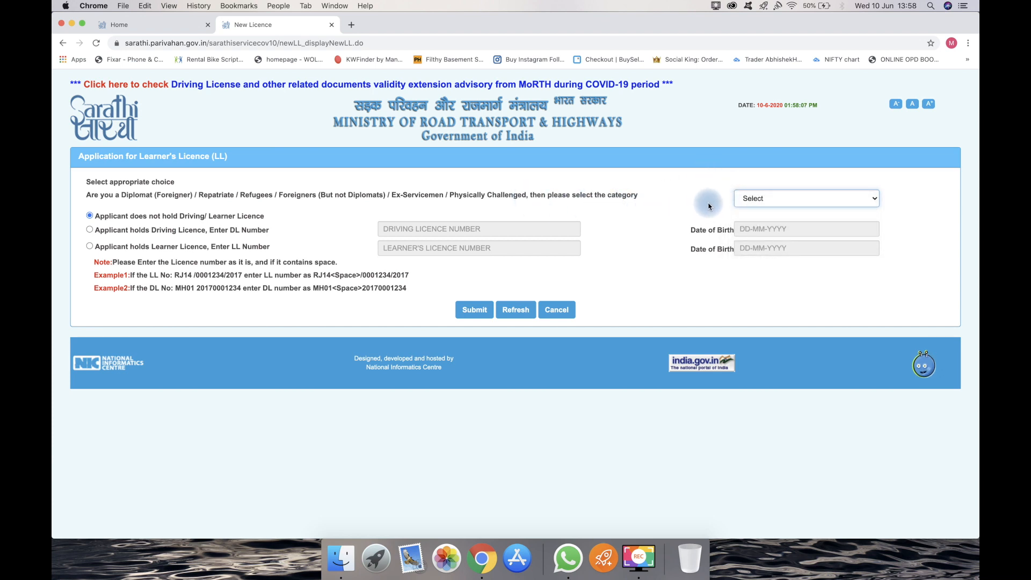
pyautogui.click(752, 202)
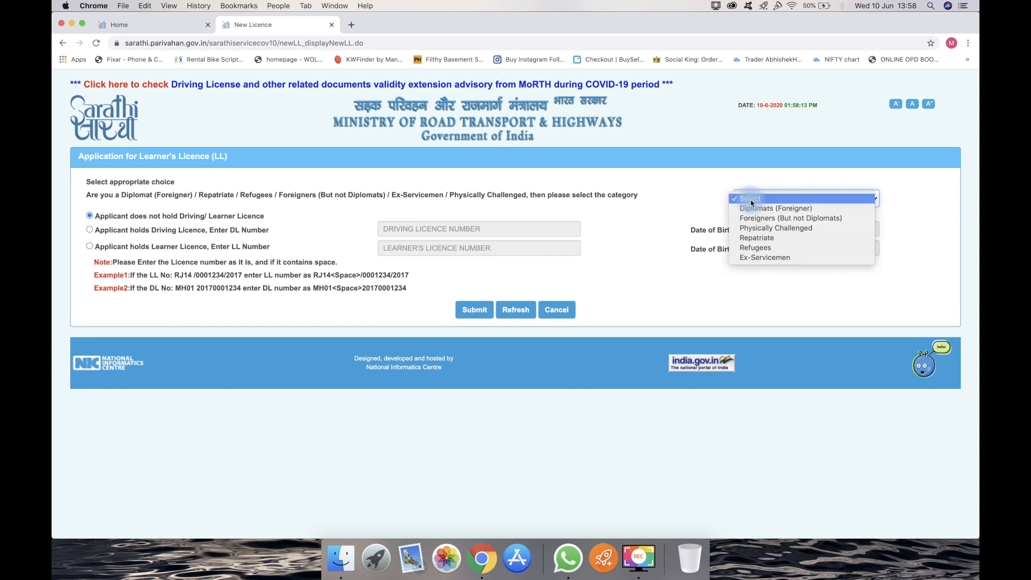
pyautogui.click(751, 201)
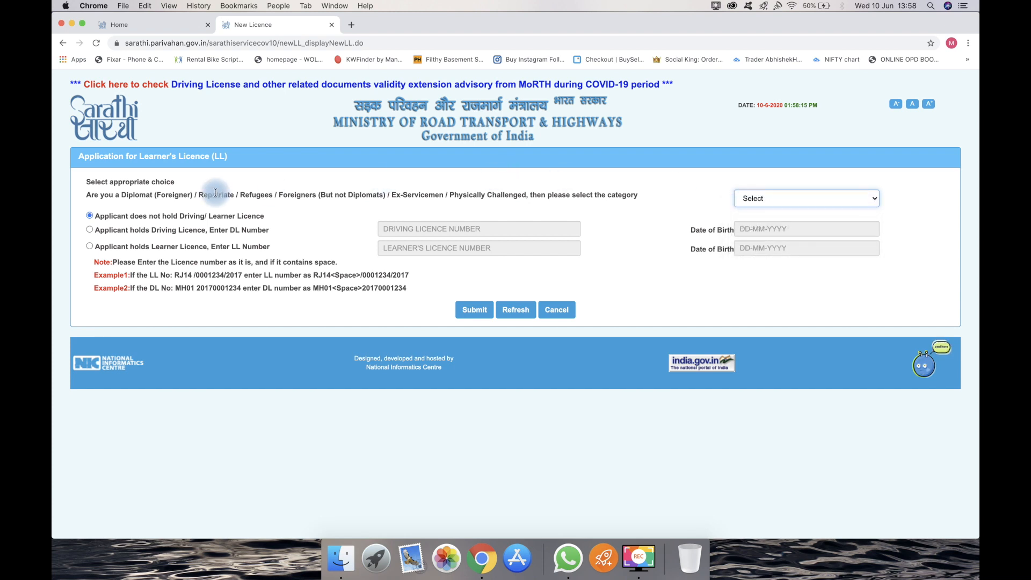
pyautogui.click(747, 199)
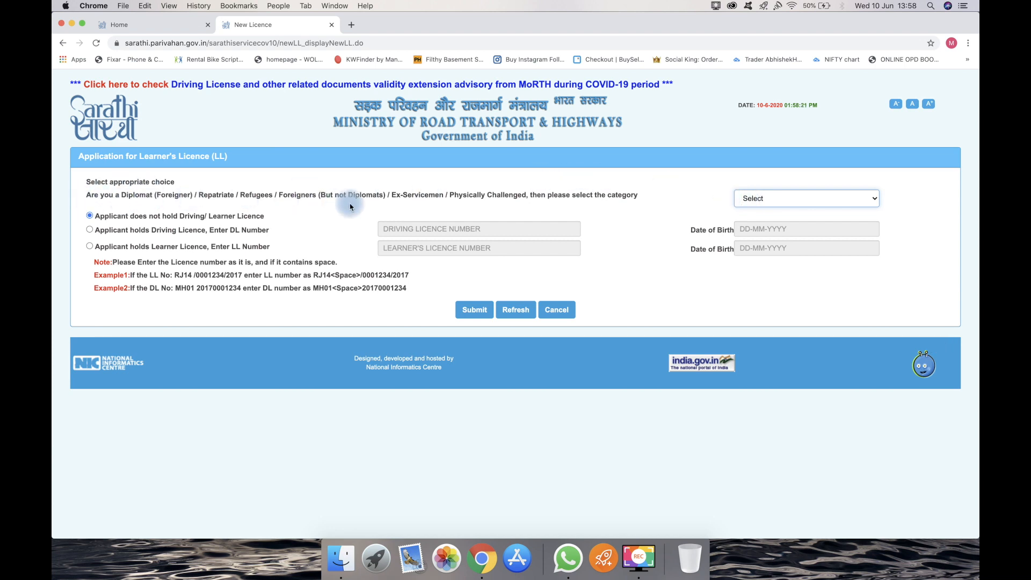
pyautogui.click(755, 198)
# Leave the applicant category unset and choose Delhi as the applying state
pyautogui.click(755, 199)
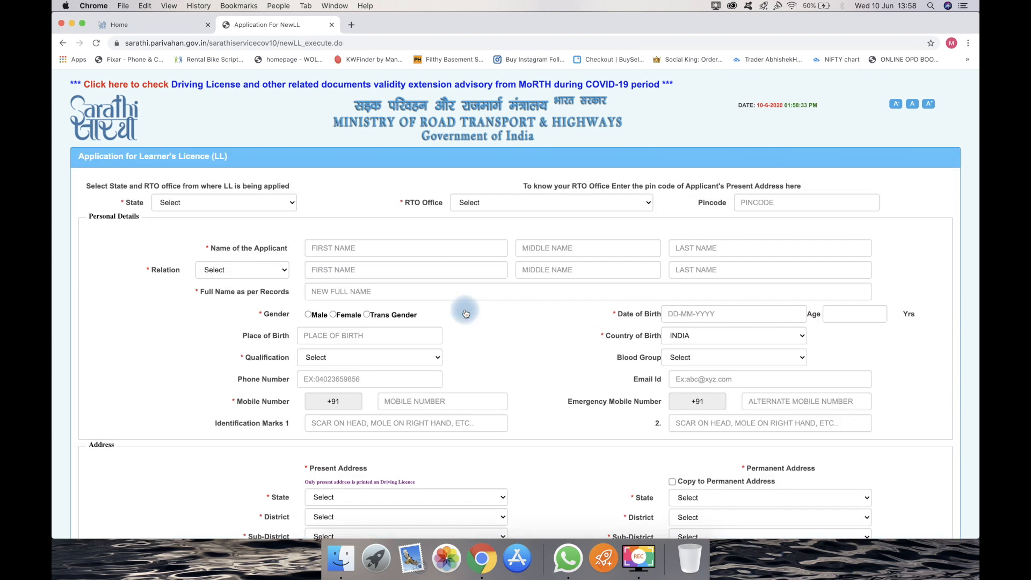
pyautogui.click(227, 203)
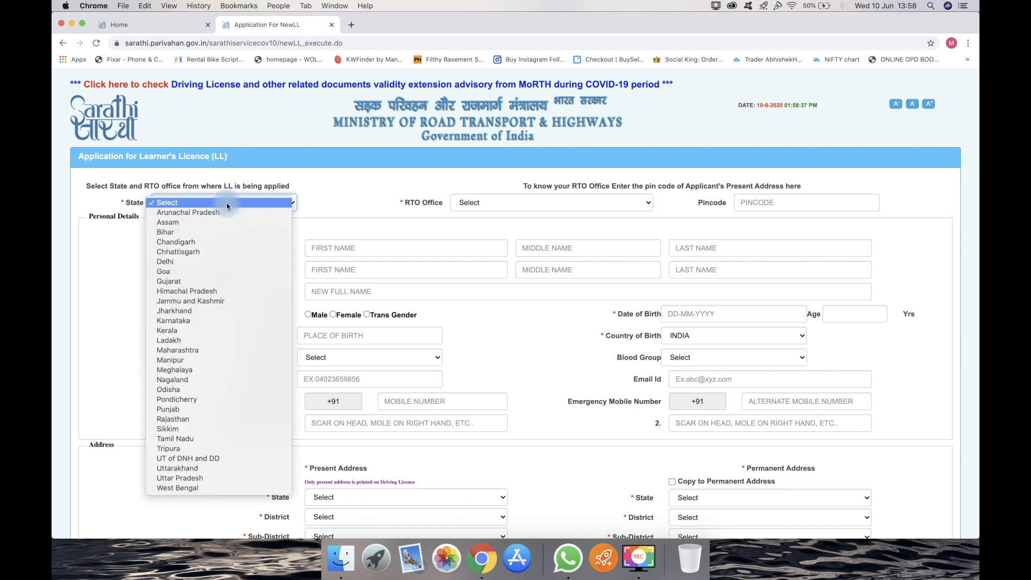
pyautogui.click(188, 262)
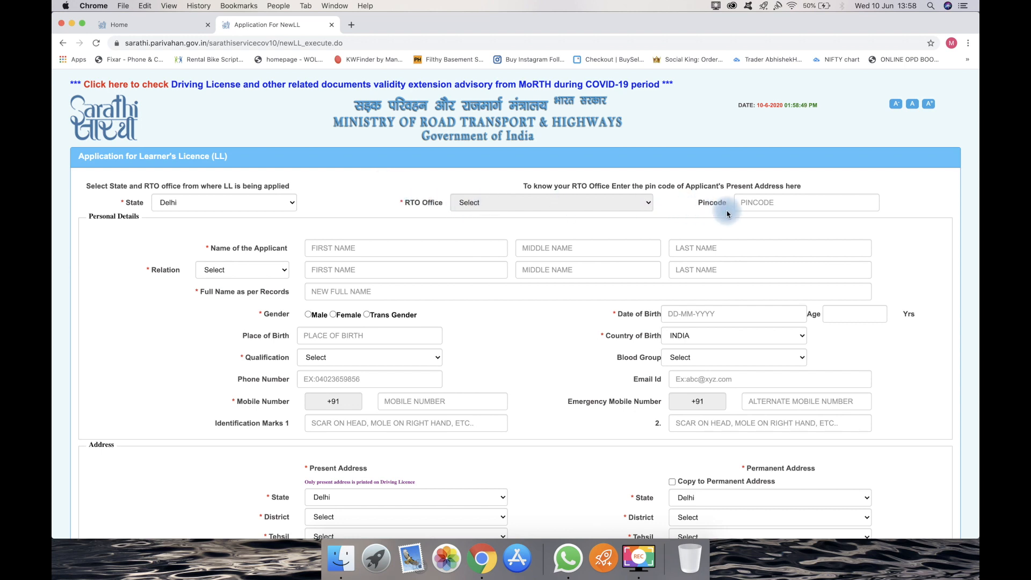
# Enter the applicant's pincode so RTO SOUTH ZONE -- (SARAI KALE KHAN) auto-fills
pyautogui.click(749, 203)
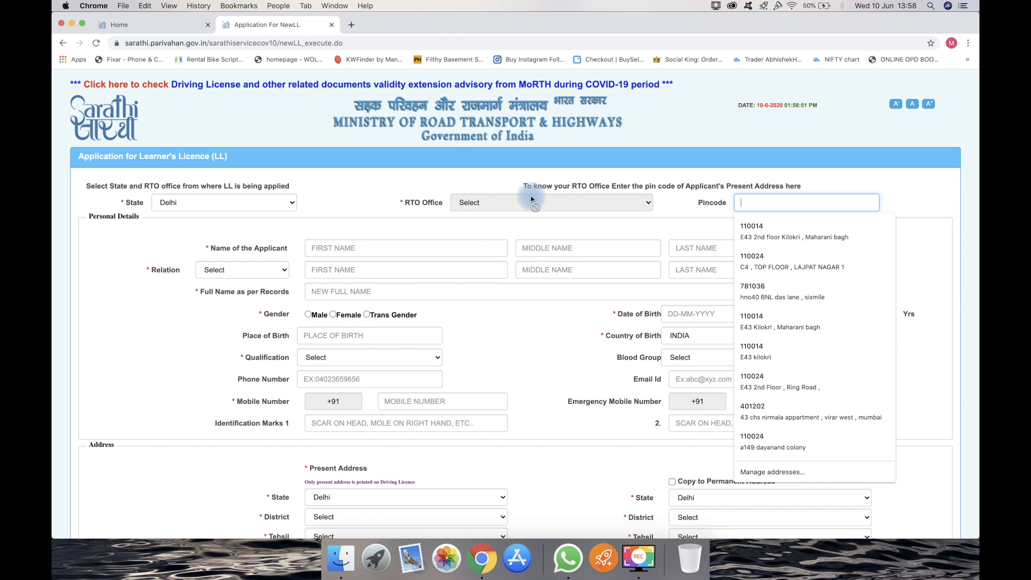
pyautogui.write('110')
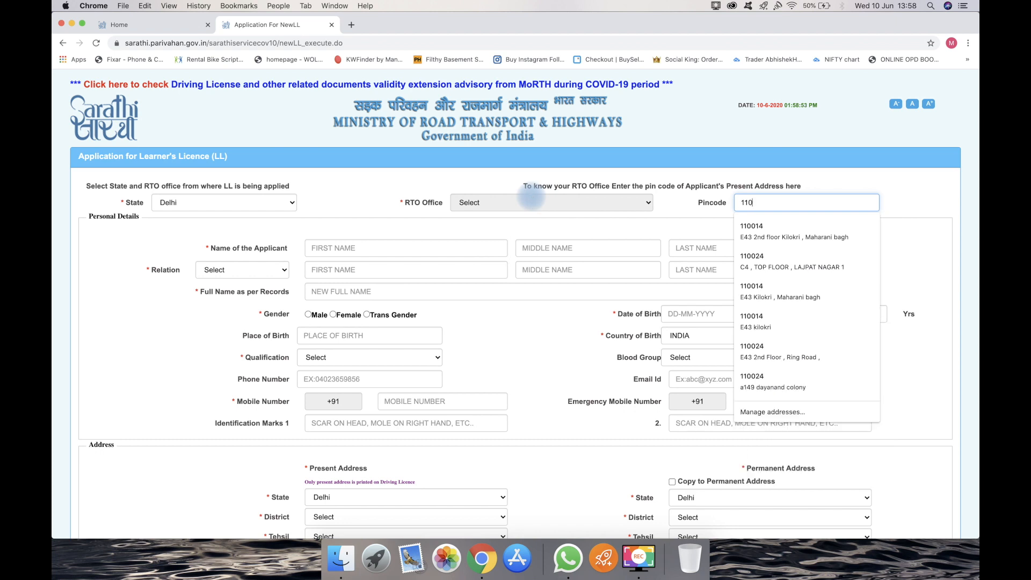
pyautogui.write('014')
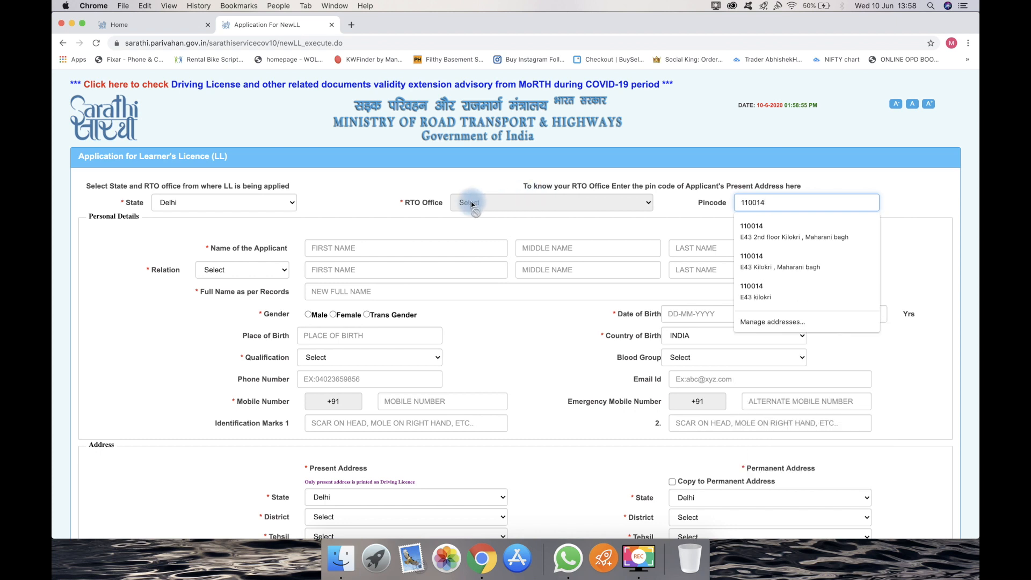
pyautogui.click(680, 205)
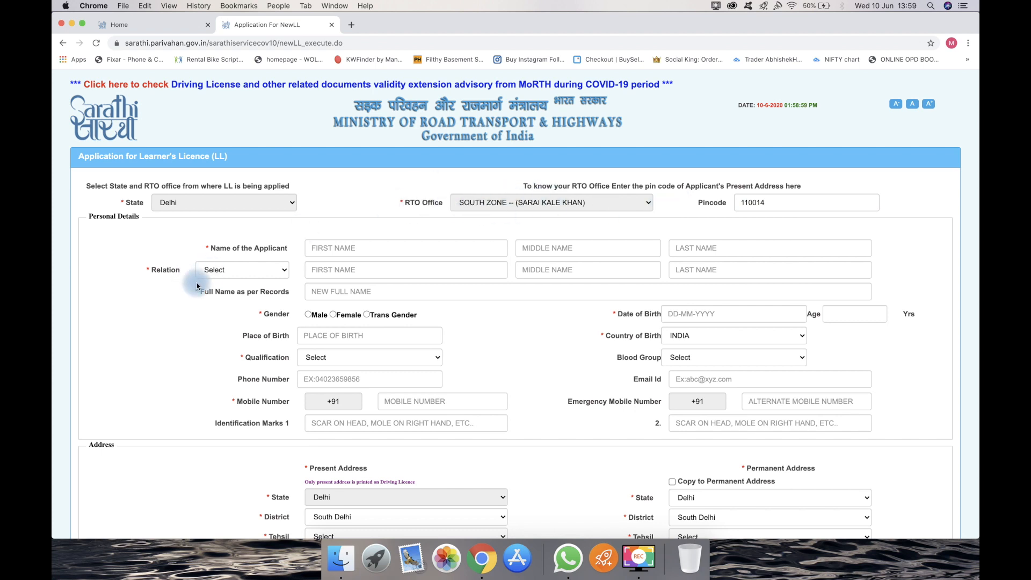
pyautogui.click(258, 267)
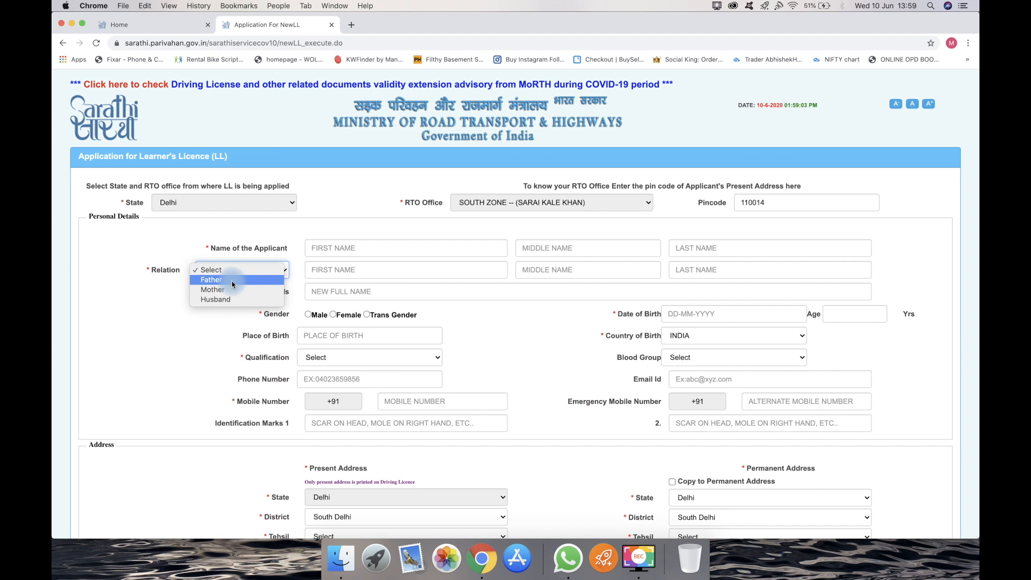
# Enter the applicant's first and last name
pyautogui.click(337, 250)
pyautogui.click(337, 251)
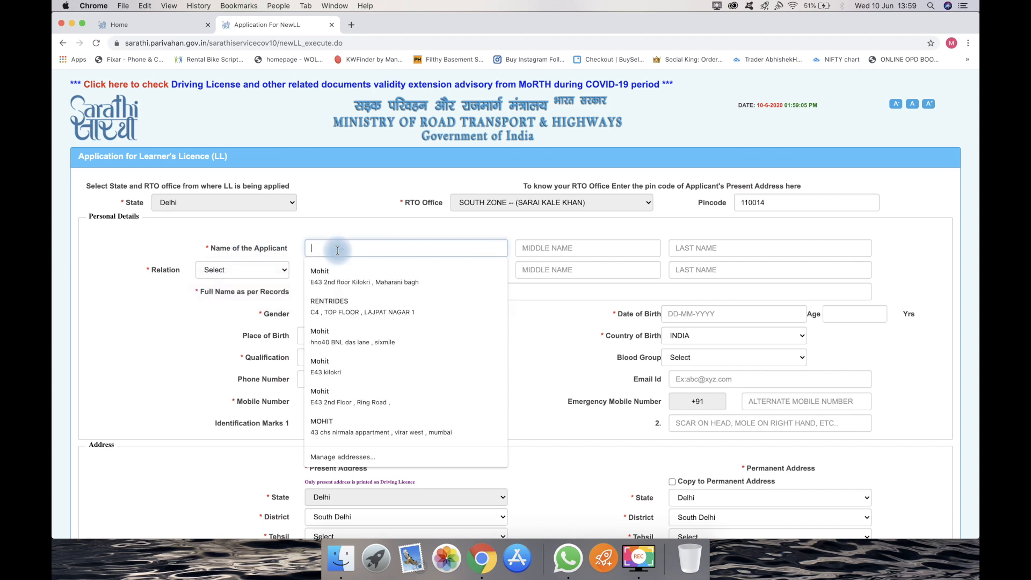
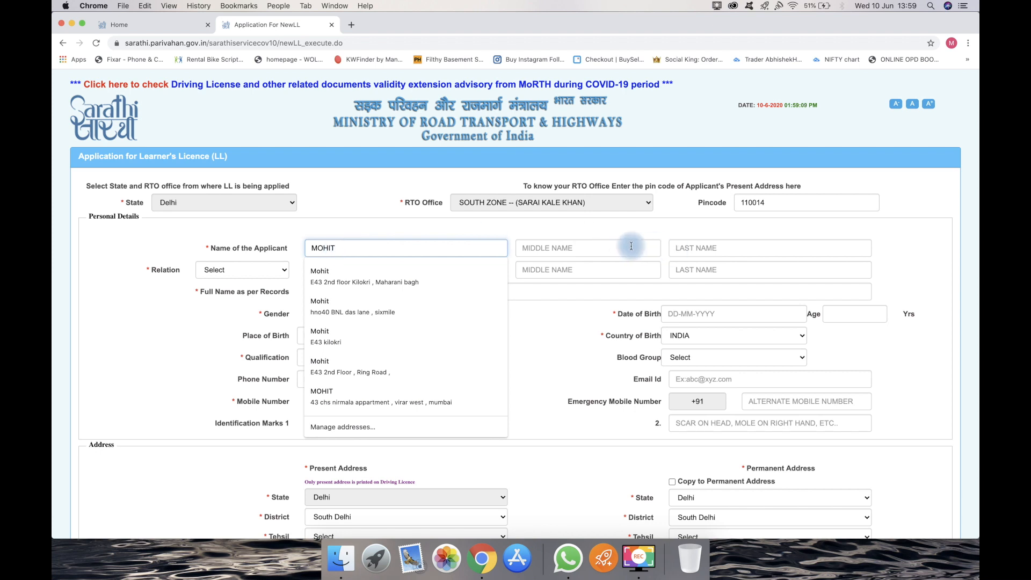
pyautogui.click(649, 247)
pyautogui.click(719, 247)
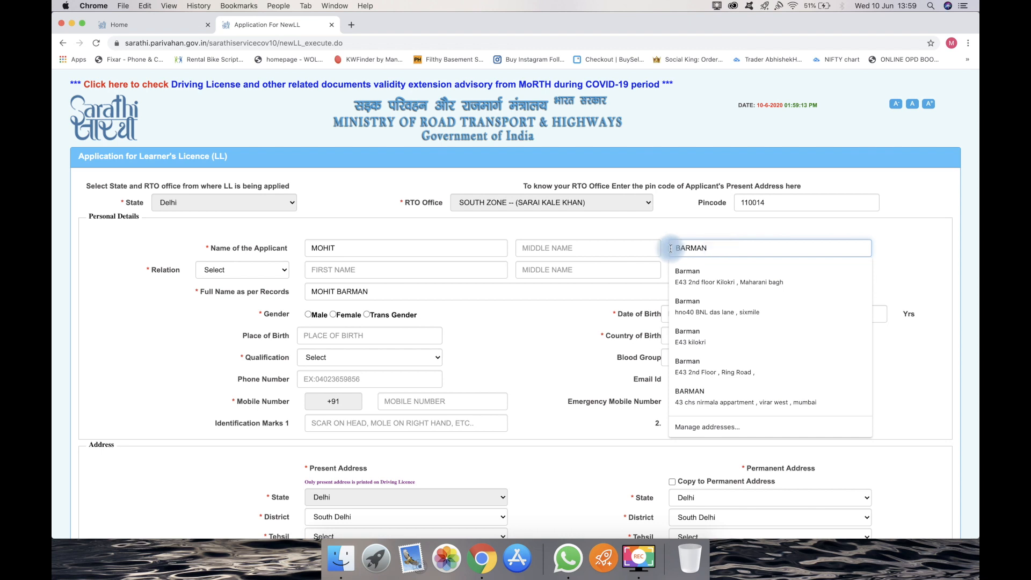
# Set the relation to Father, enter the father's first and last name, and check the full name
pyautogui.click(244, 270)
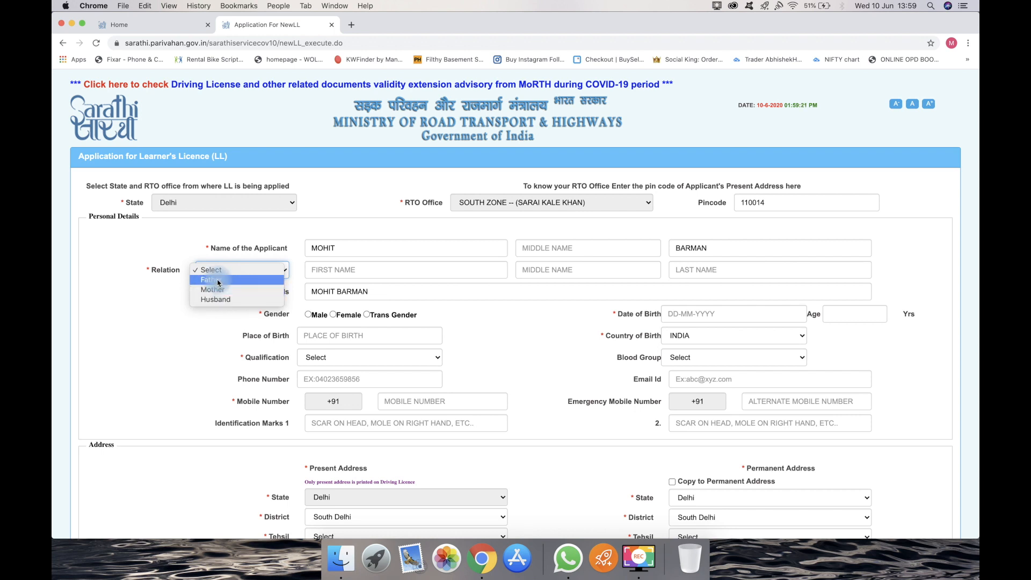
pyautogui.click(218, 280)
pyautogui.click(338, 269)
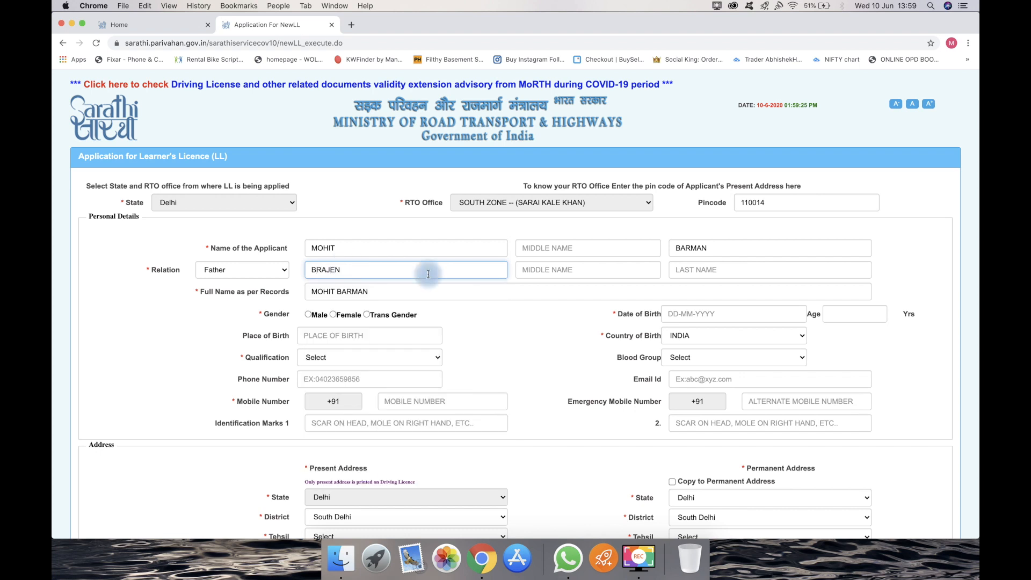
pyautogui.click(682, 272)
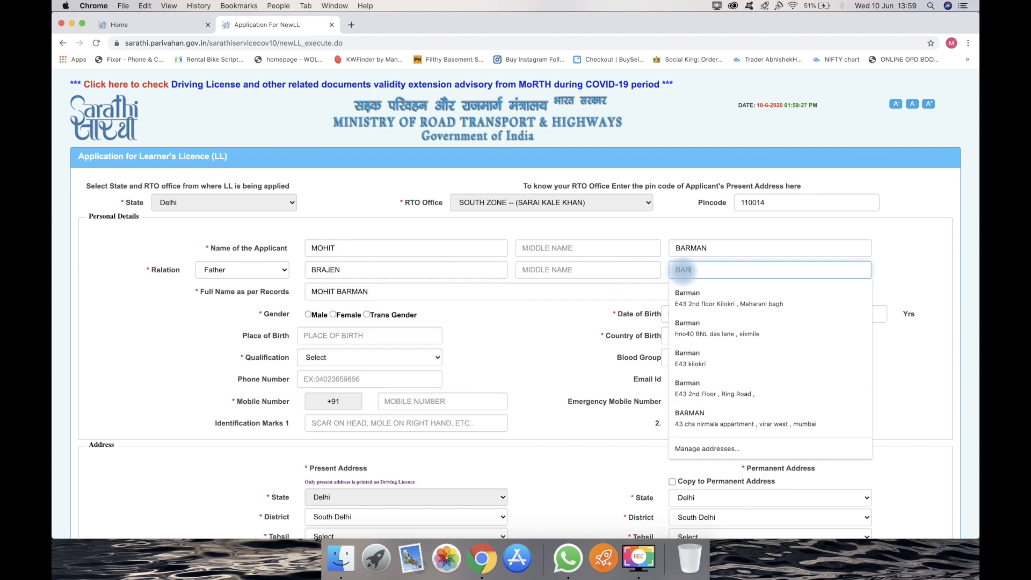
pyautogui.click(523, 315)
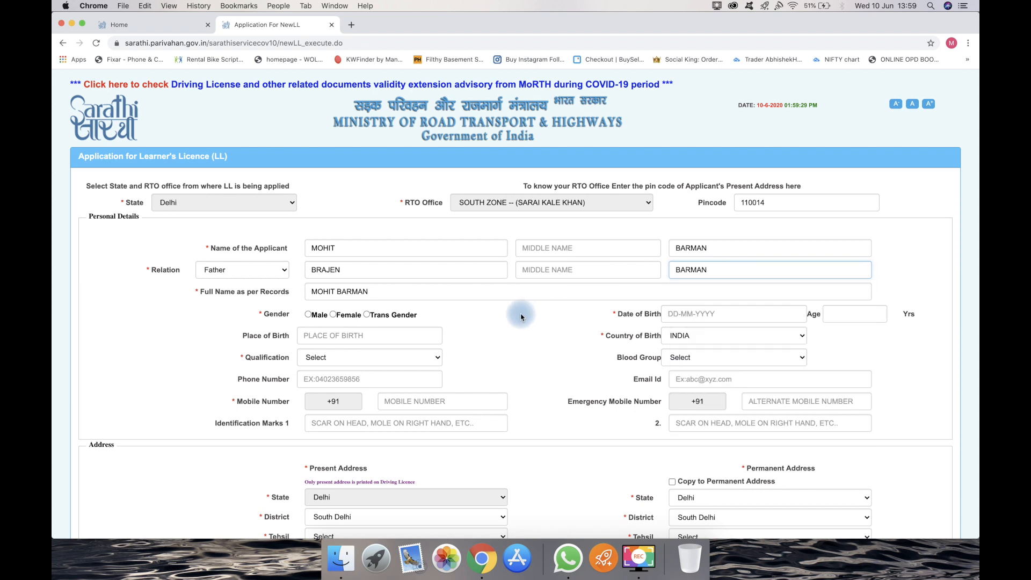
pyautogui.click(317, 292)
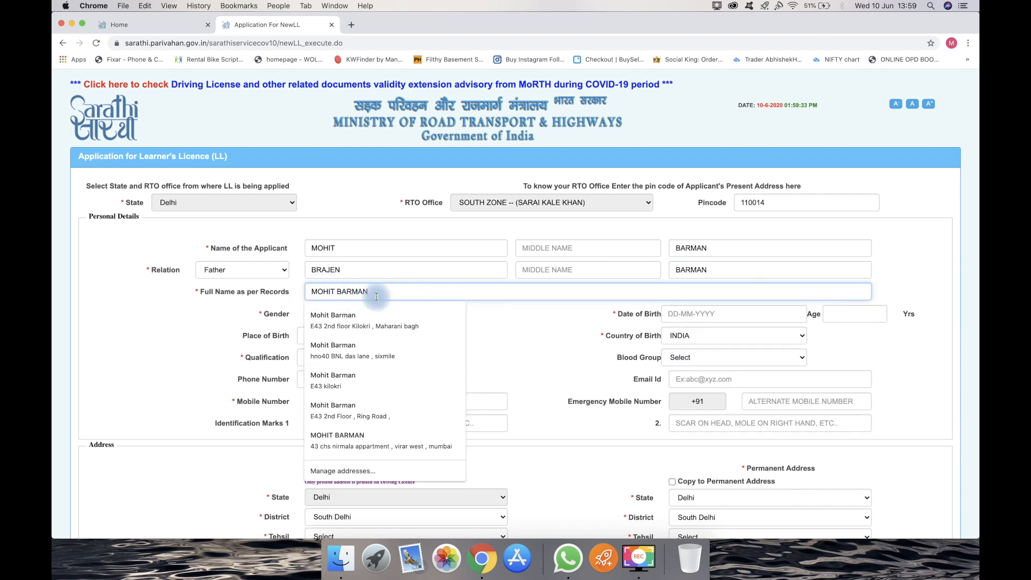
pyautogui.click(491, 317)
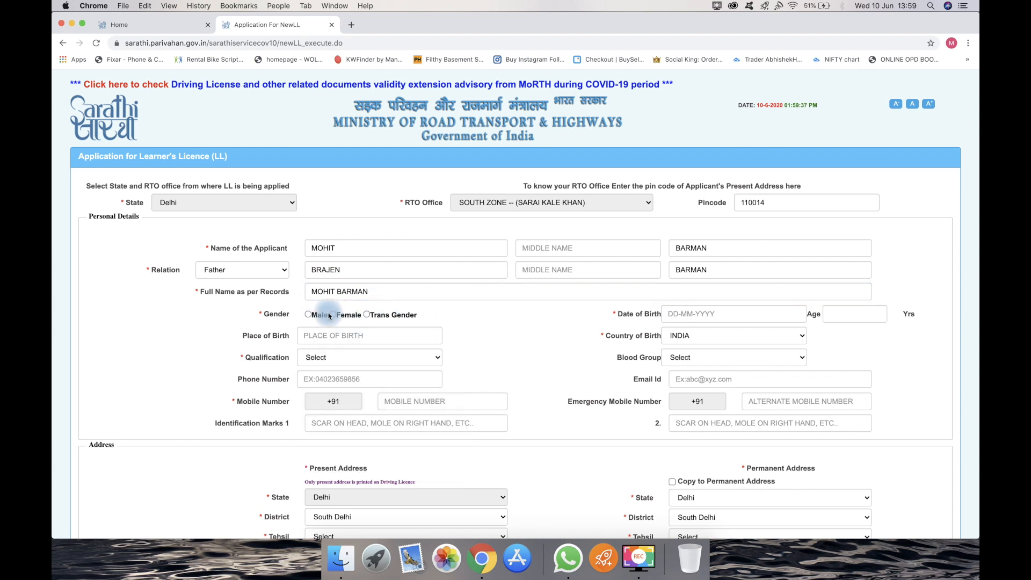
pyautogui.click(309, 315)
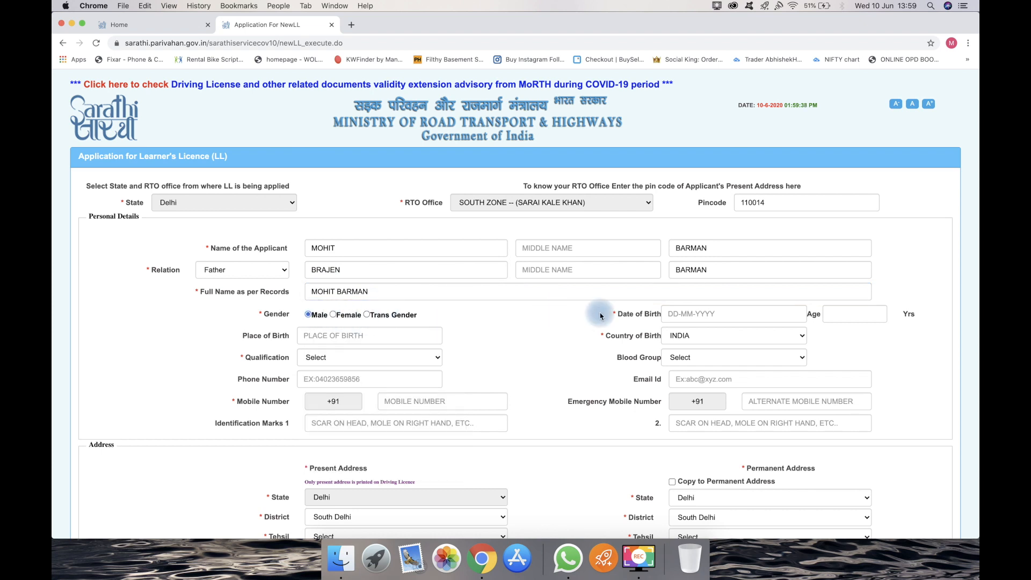
pyautogui.click(693, 314)
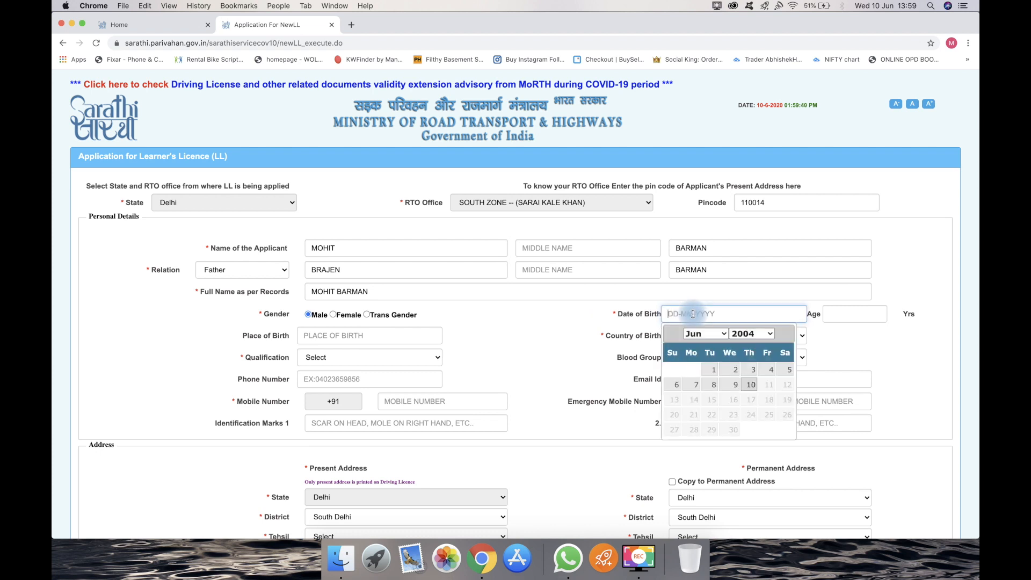
pyautogui.click(751, 334)
pyautogui.moveTo(736, 5)
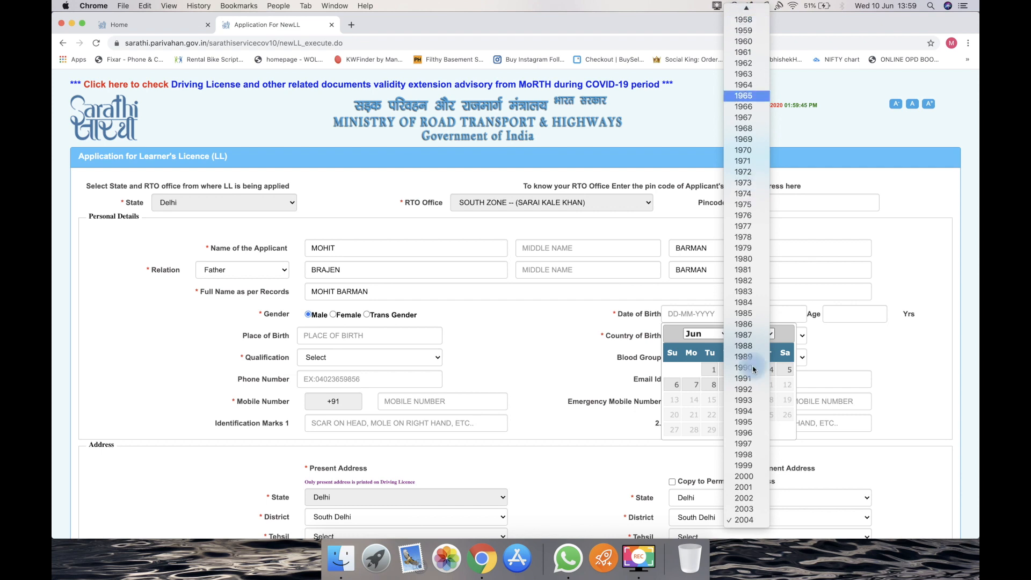
pyautogui.click(728, 347)
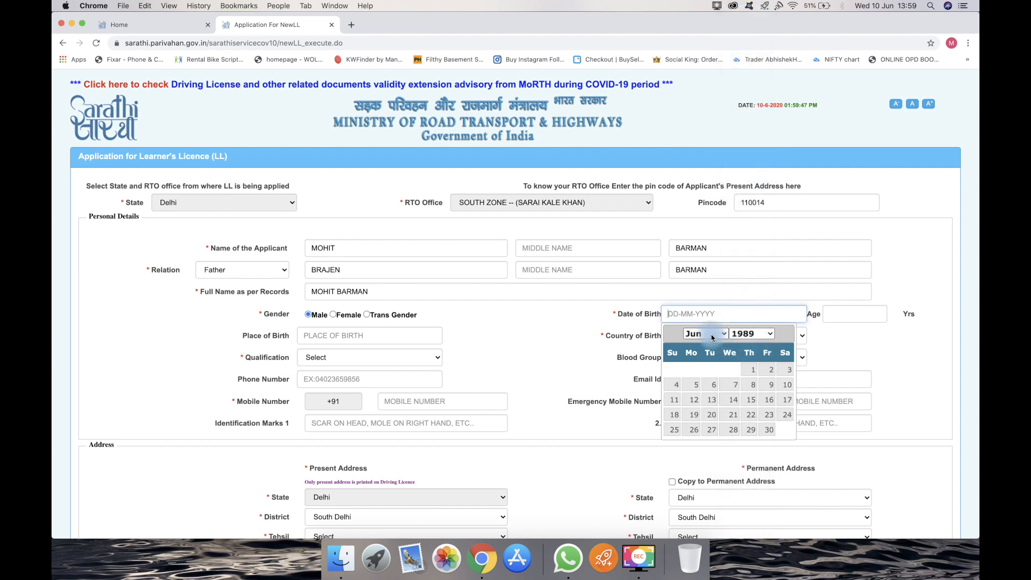
pyautogui.click(704, 334)
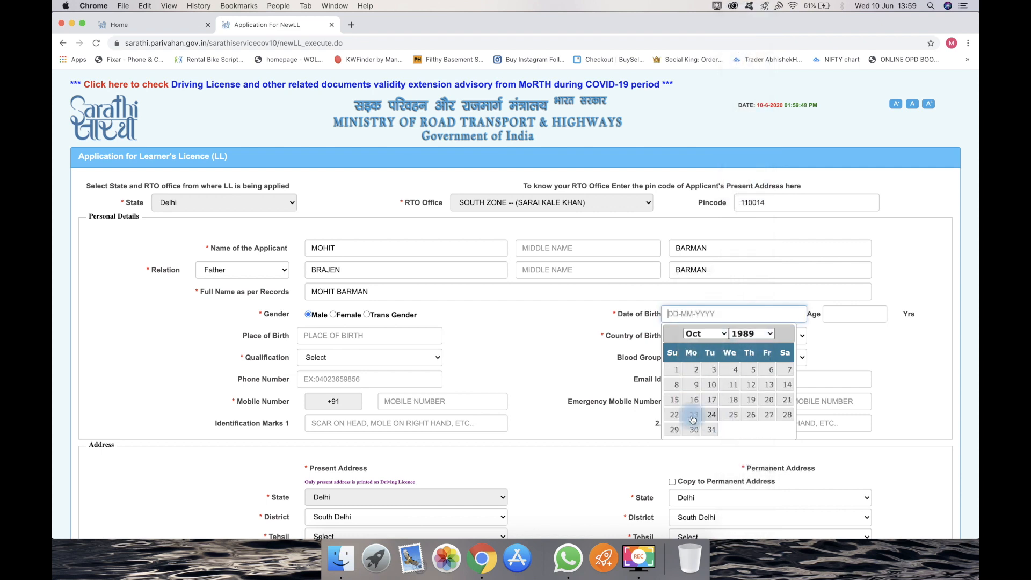
pyautogui.click(734, 400)
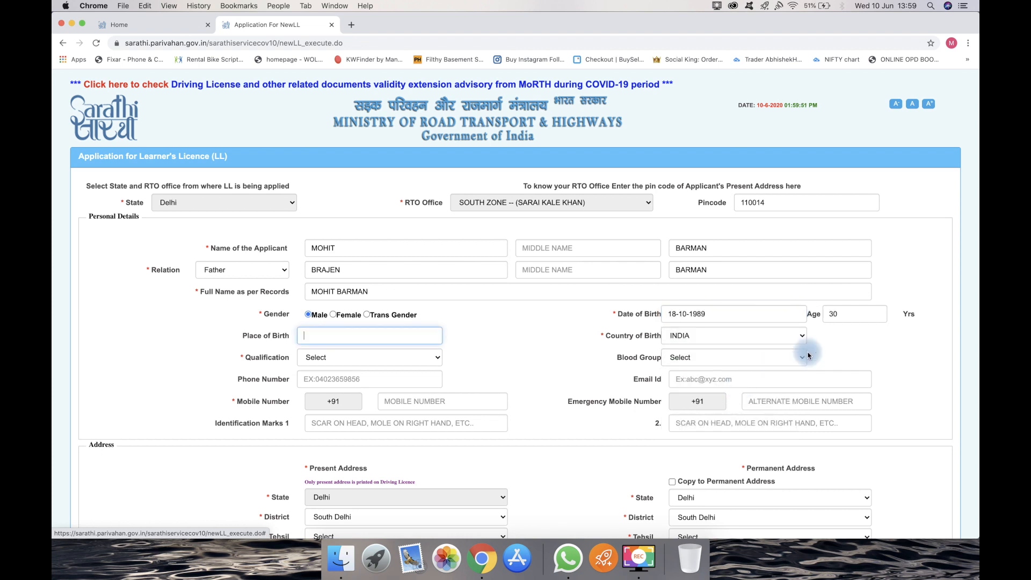
# Enter DELHI as the place of birth and keep INDIA as the country
pyautogui.click(390, 334)
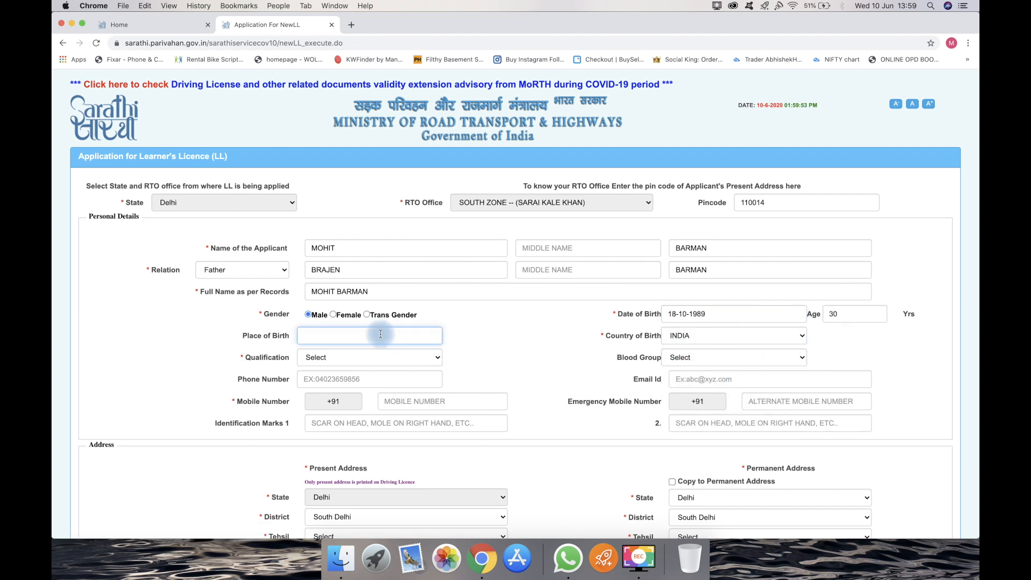
pyautogui.write('DELHI')
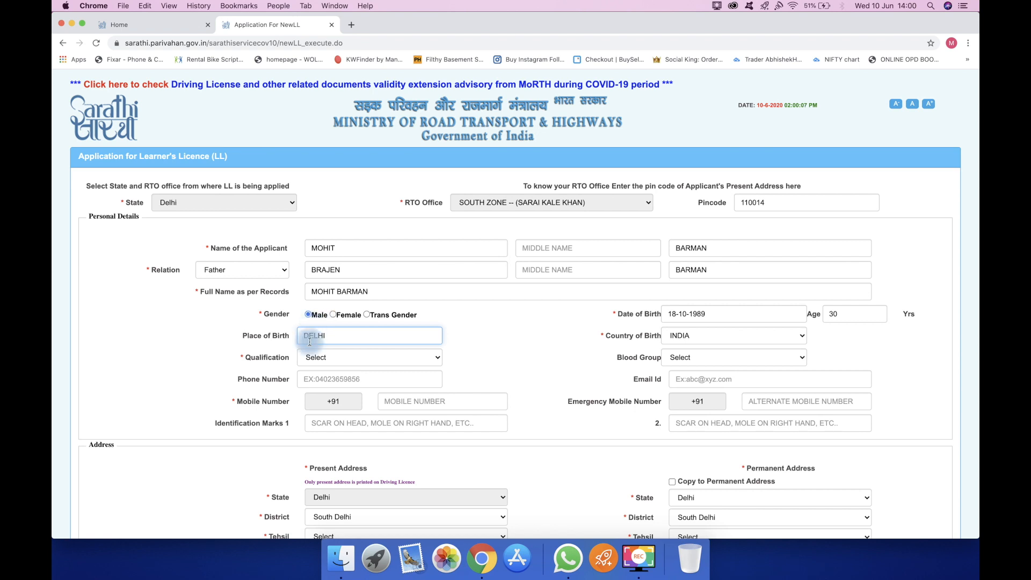
pyautogui.click(689, 338)
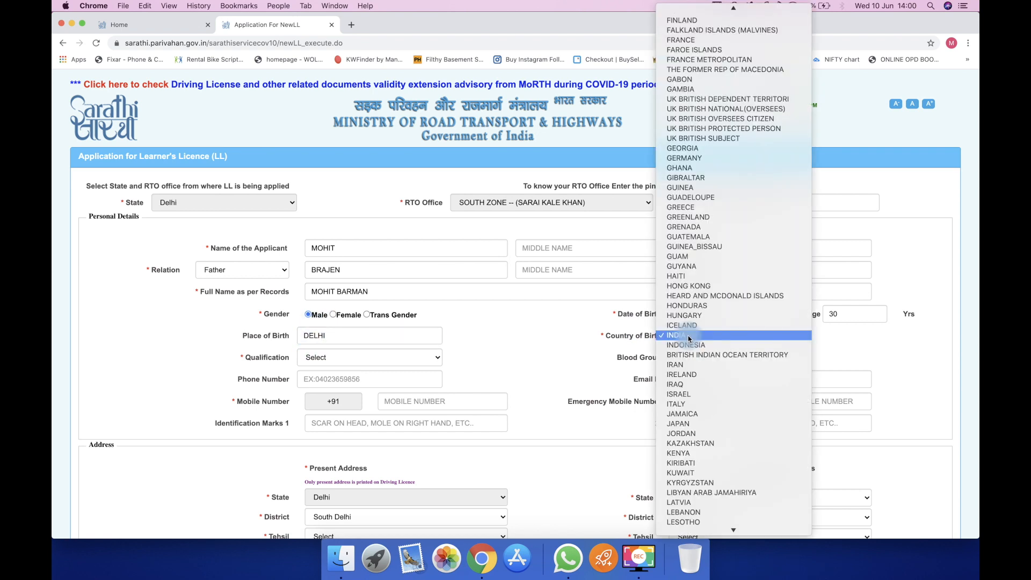
pyautogui.click(688, 336)
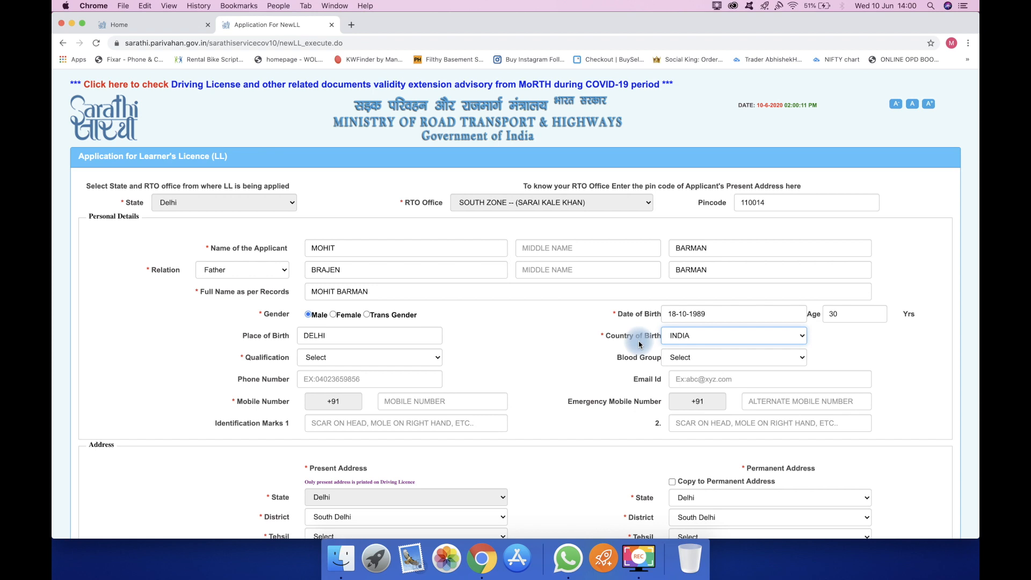
# Set the qualification to Graduate in Non Medical Sciences and the blood group to O+
pyautogui.scroll(-1, 640, 345)
pyautogui.scroll(-2, 640, 344)
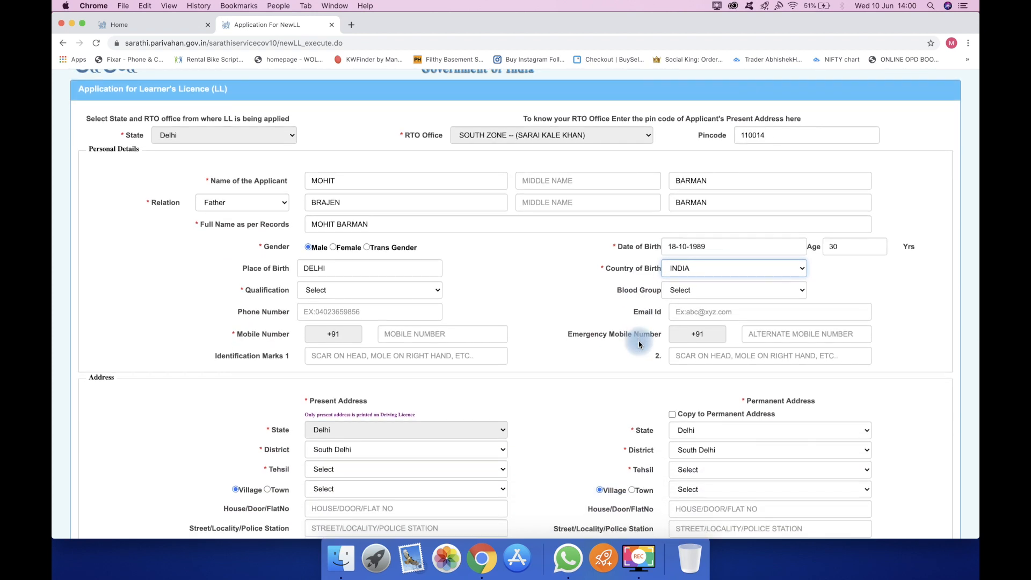
pyautogui.click(386, 291)
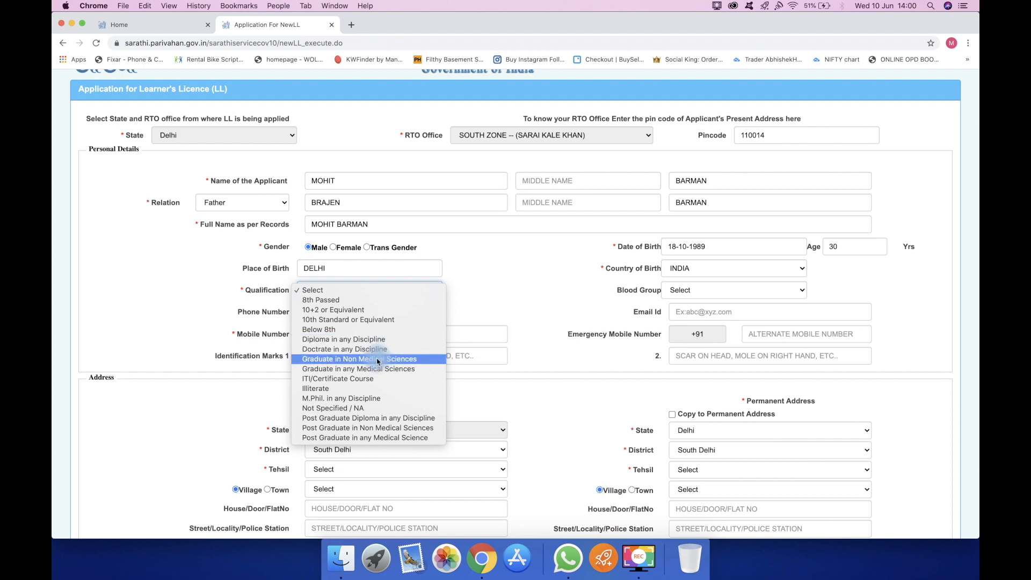
pyautogui.click(379, 359)
pyautogui.click(422, 293)
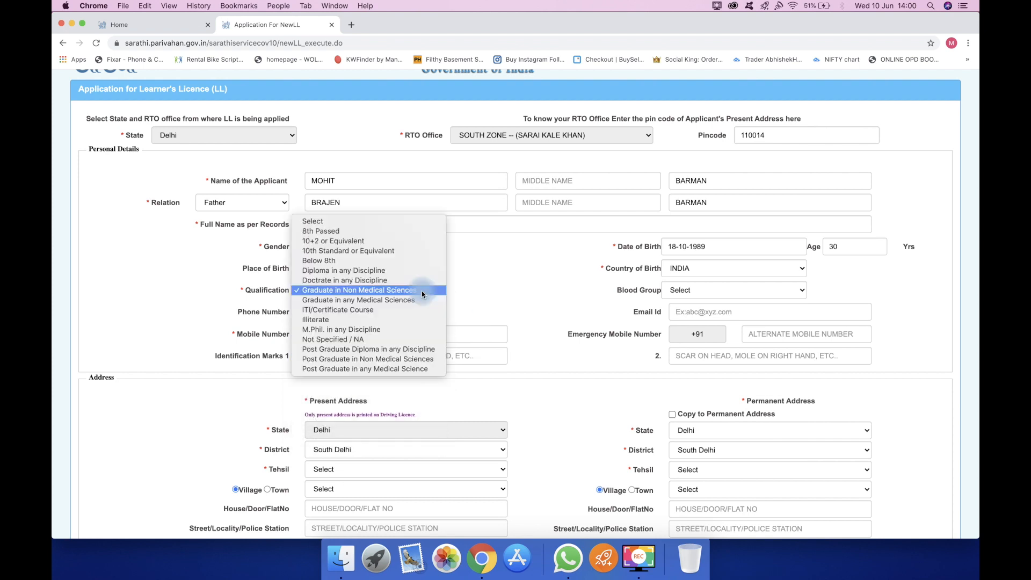
pyautogui.click(358, 295)
pyautogui.click(693, 293)
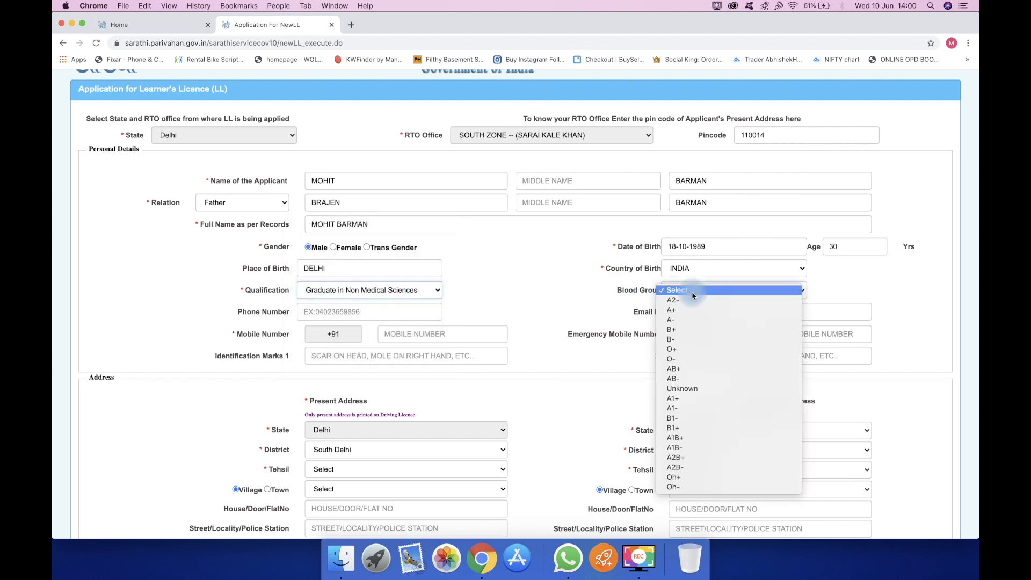
pyautogui.click(660, 293)
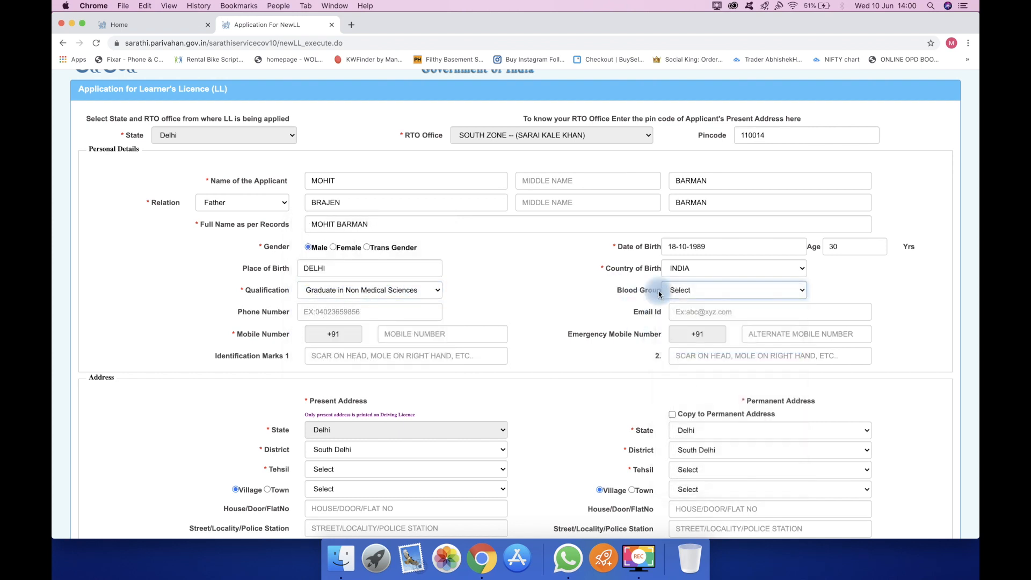
pyautogui.click(694, 293)
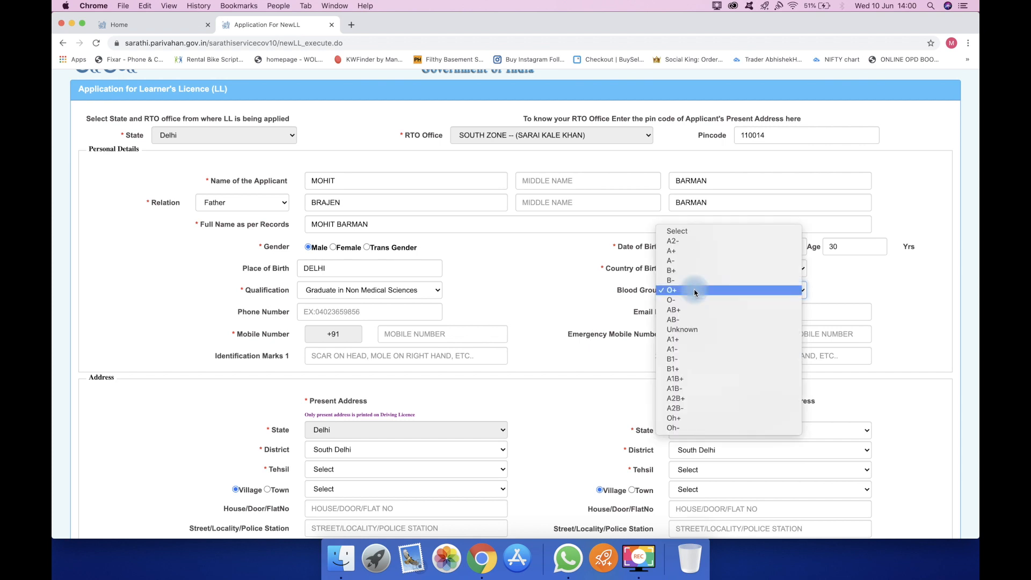
pyautogui.click(695, 291)
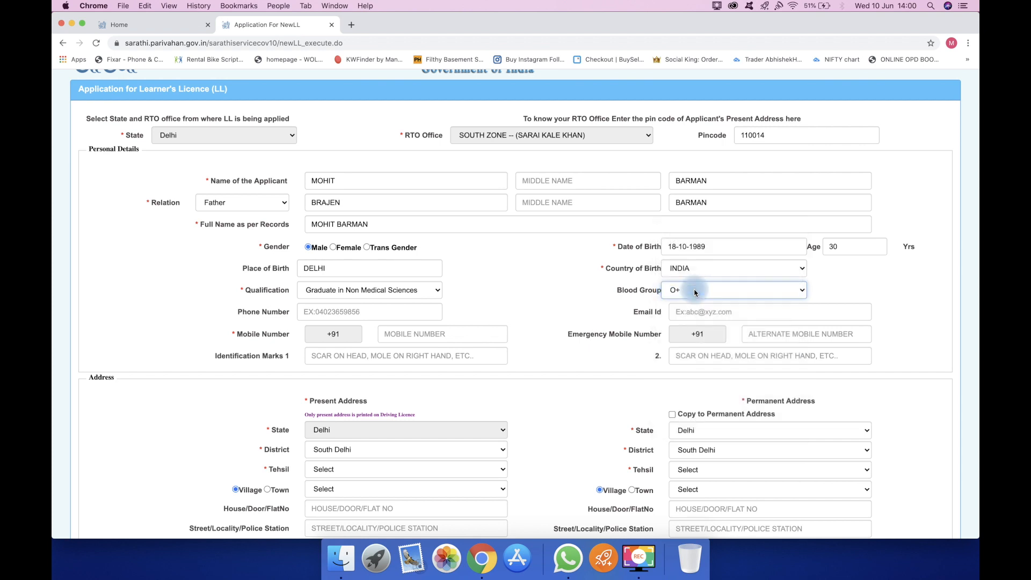
# Enter the applicant's phone number, e-mail address, mobile number and emergency mobile number
pyautogui.click(320, 313)
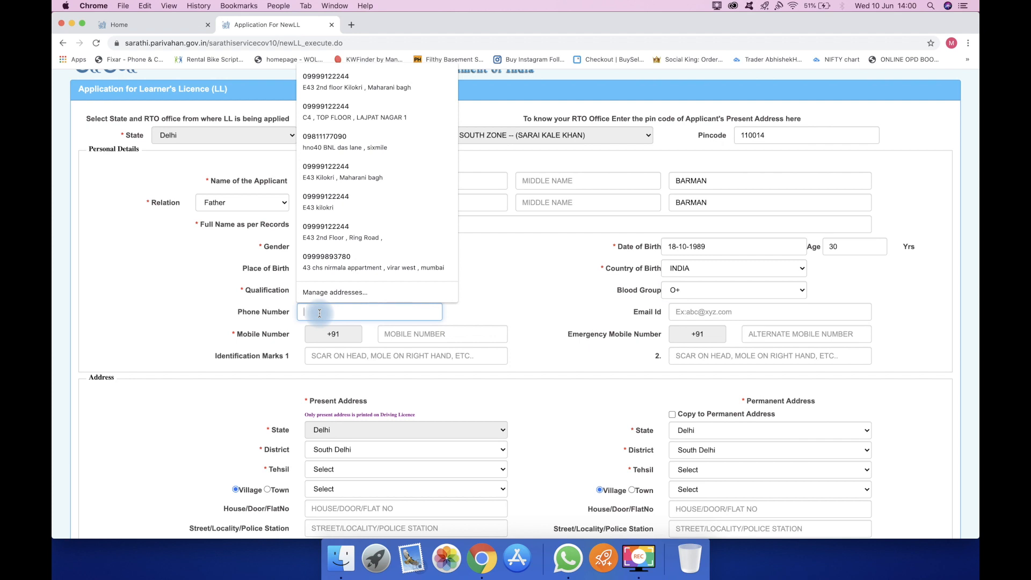
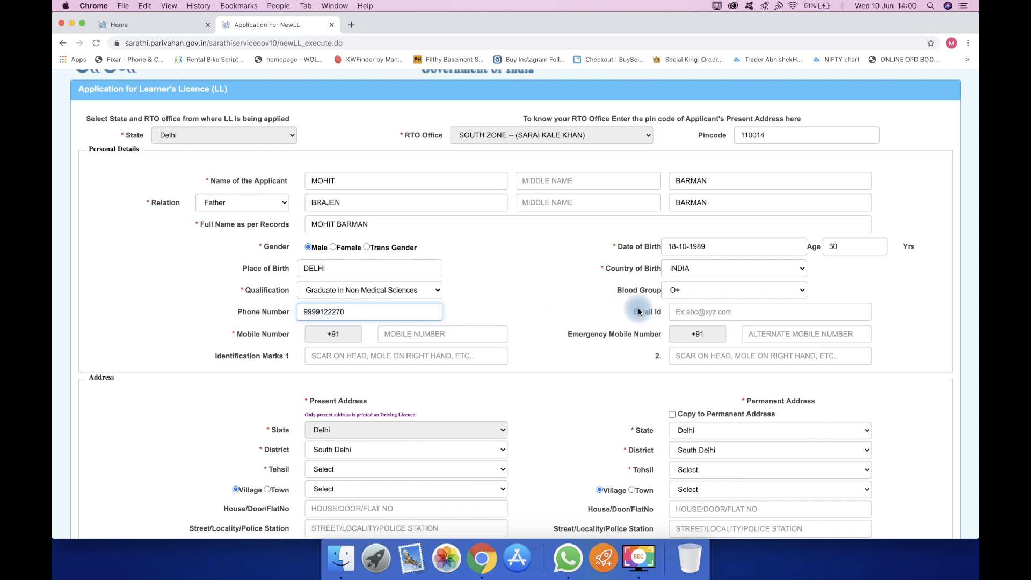
pyautogui.click(672, 313)
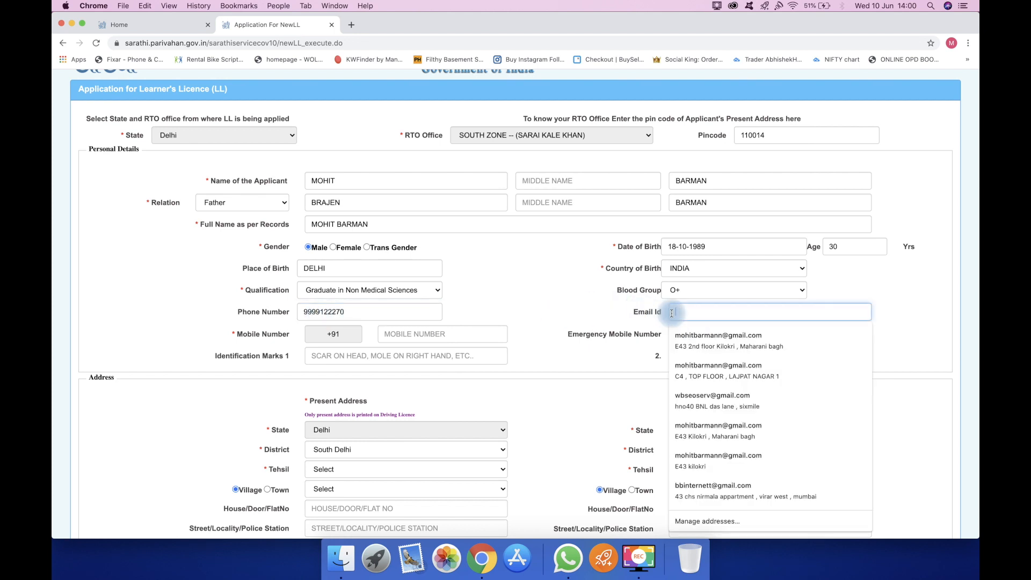
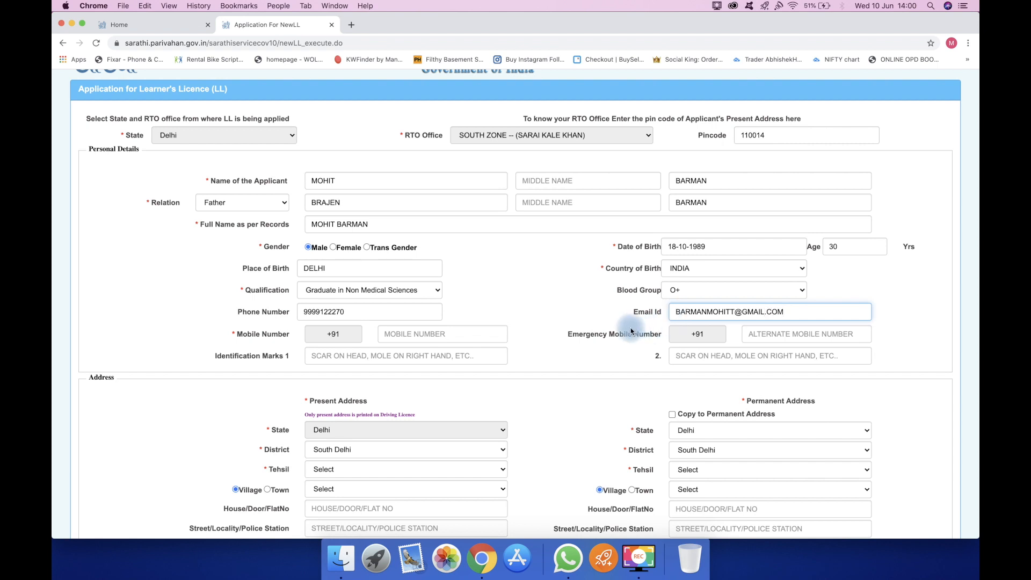
pyautogui.click(414, 333)
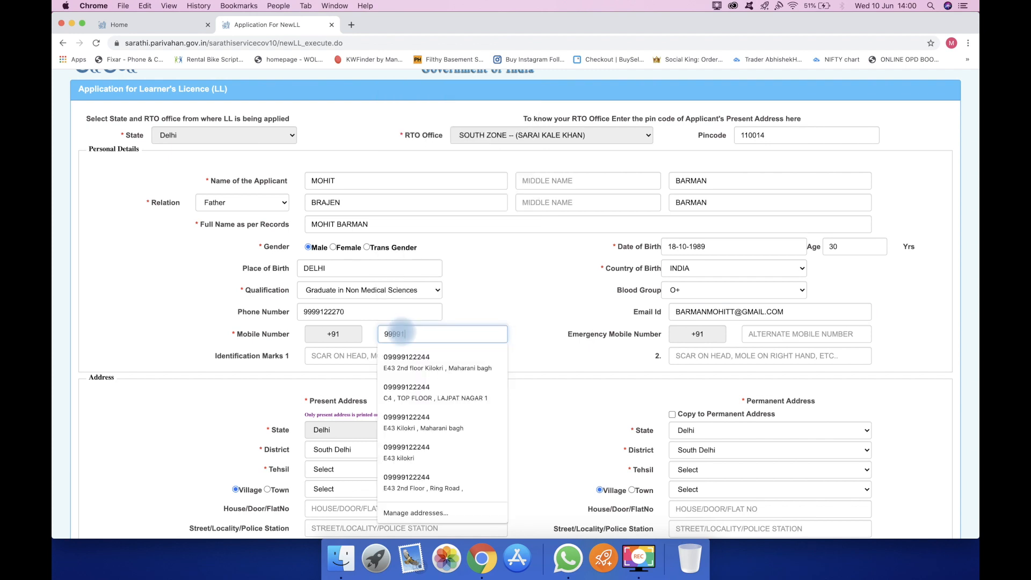
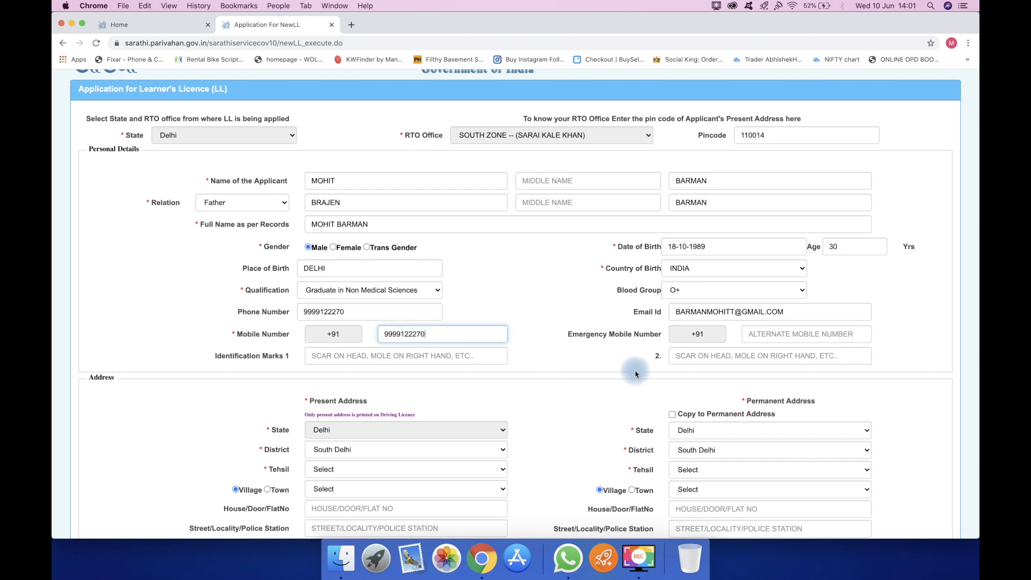
pyautogui.click(767, 335)
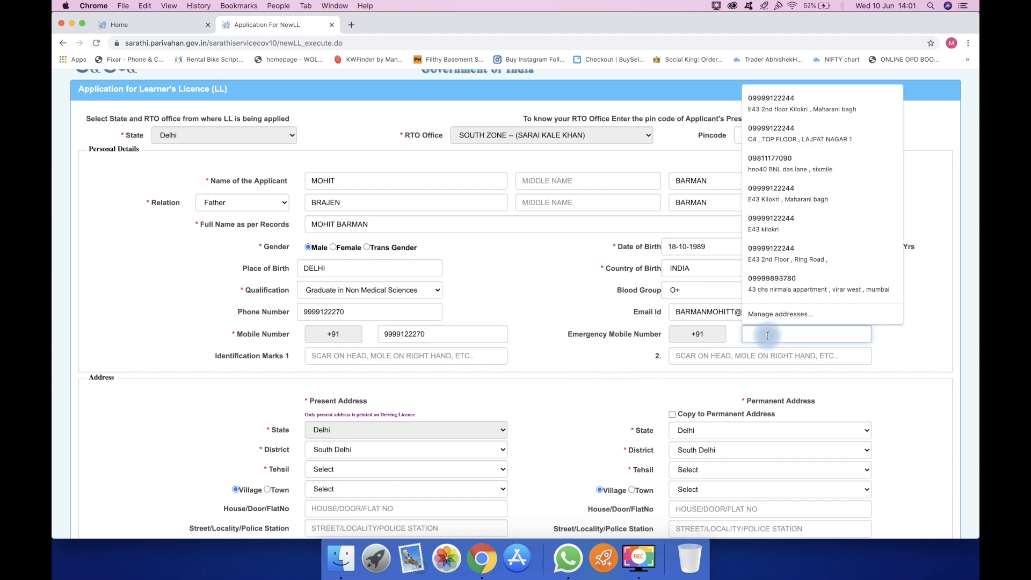
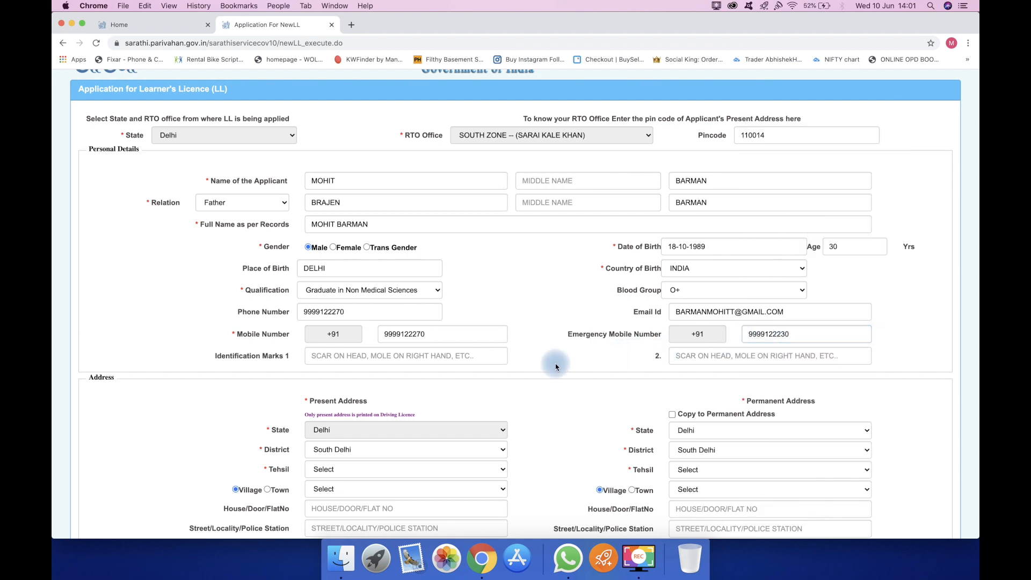
# Add identification marks MOLE ON RIGHT THUMB and MOLE ON MY LEFT EAR
pyautogui.click(451, 354)
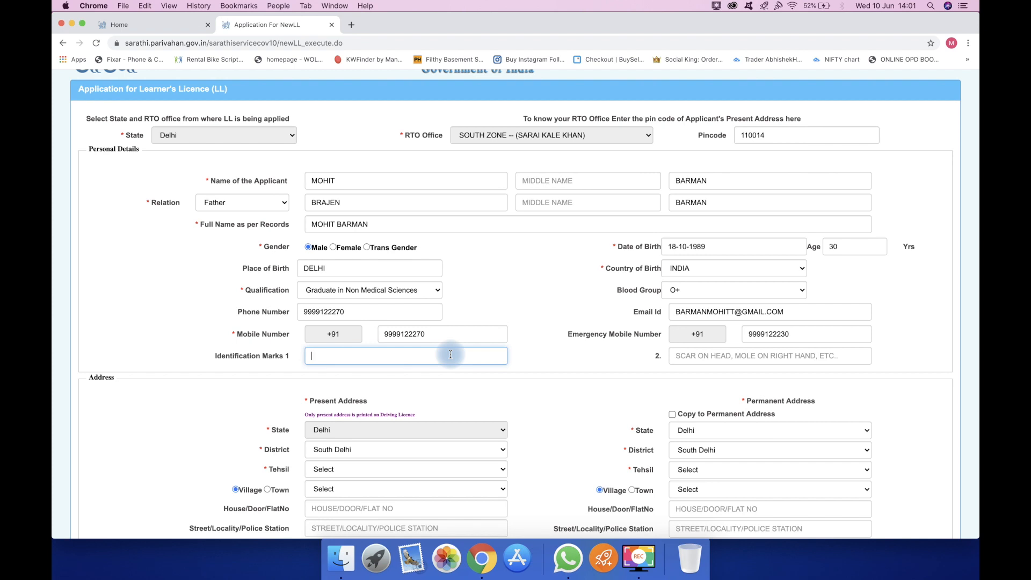
pyautogui.write('MOLE')
pyautogui.write(' ON')
pyautogui.write(' RIGHT HA')
pyautogui.write('ND')
pyautogui.press('BackSpace')
pyautogui.press('BackSpace')
pyautogui.press('BackSpace')
pyautogui.write('THUMB')
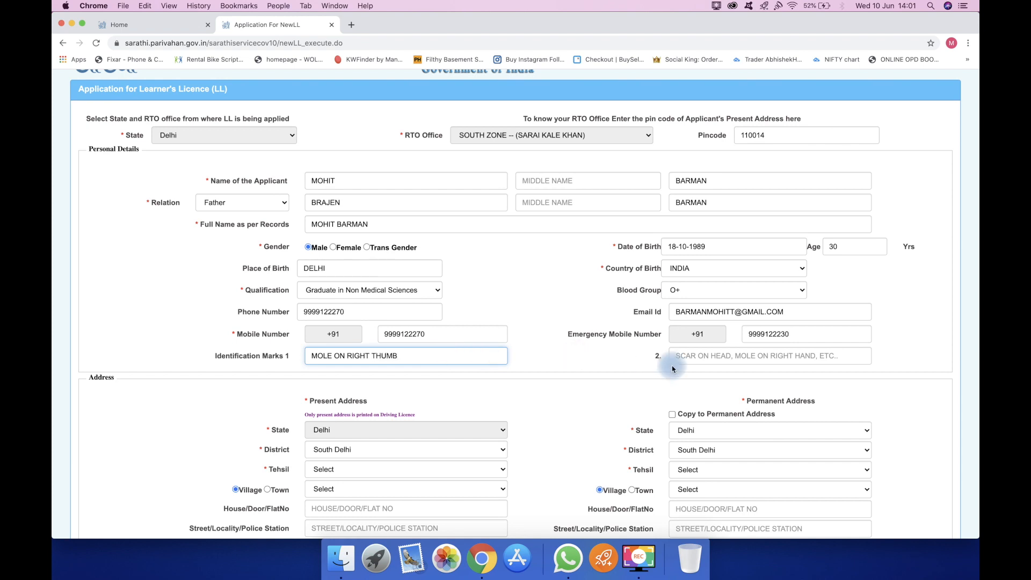
pyautogui.click(690, 355)
pyautogui.write('MOLE')
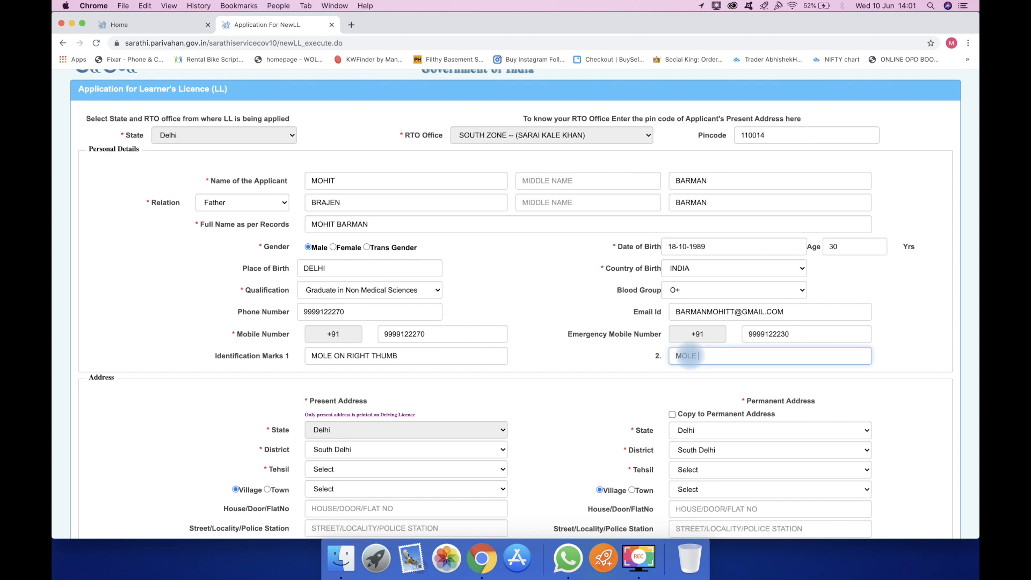
pyautogui.write(' ON MY LEFT EAR')
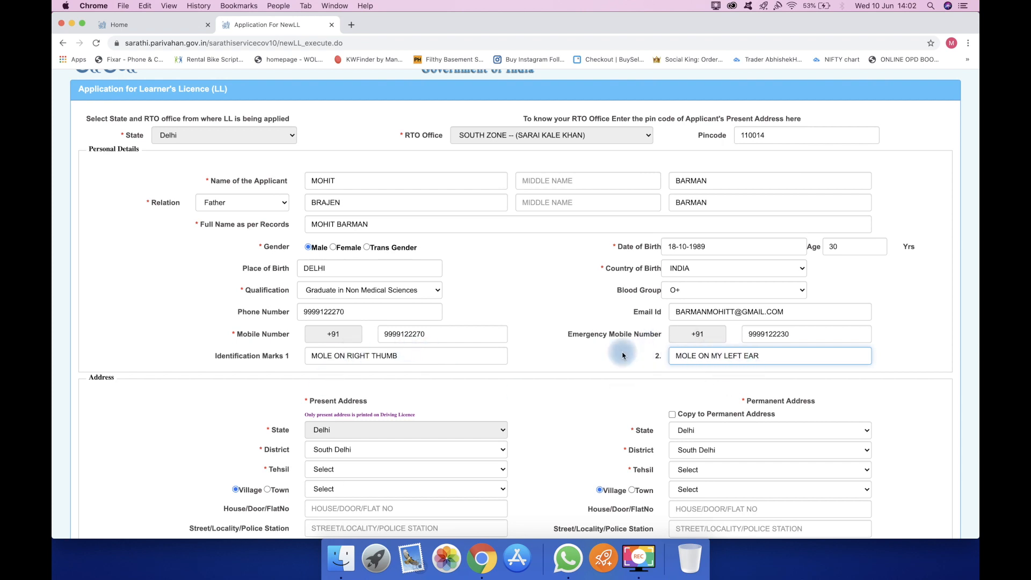
# Set the present address tehsil to Kasturba Nagar with district South Delhi
pyautogui.scroll(-5, 623, 355)
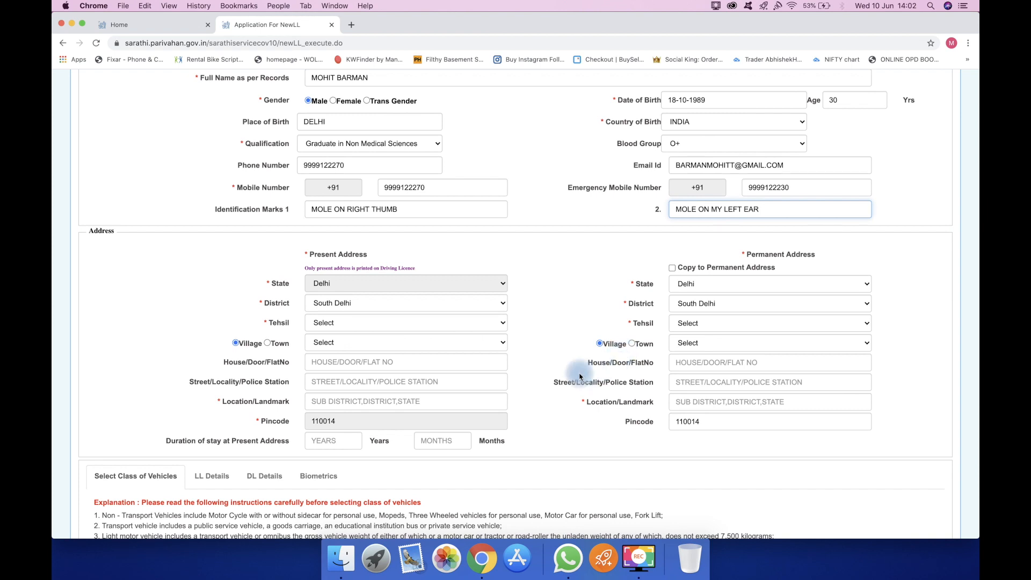
pyautogui.scroll(-1, 584, 371)
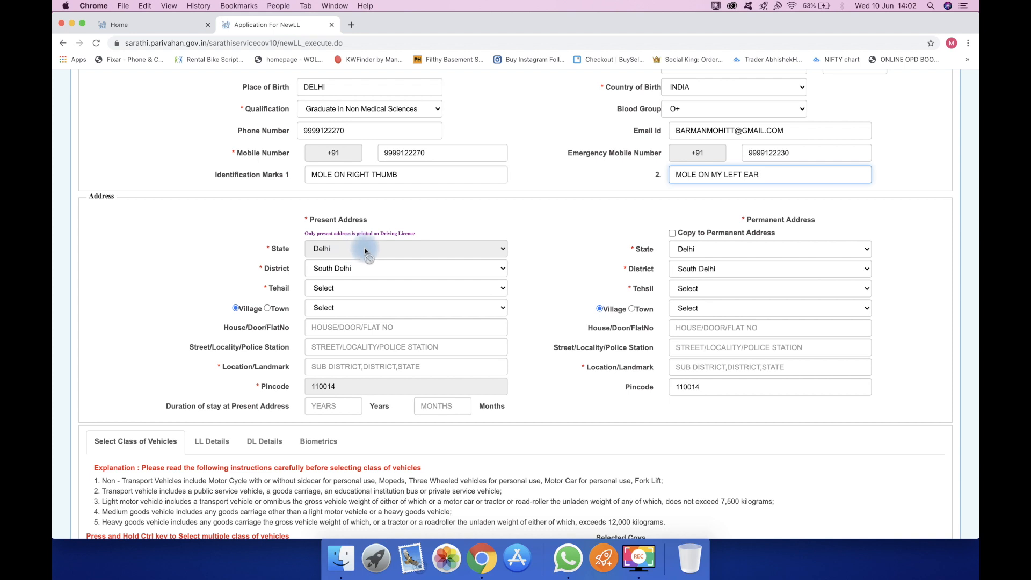
pyautogui.scroll(-2, 457, 214)
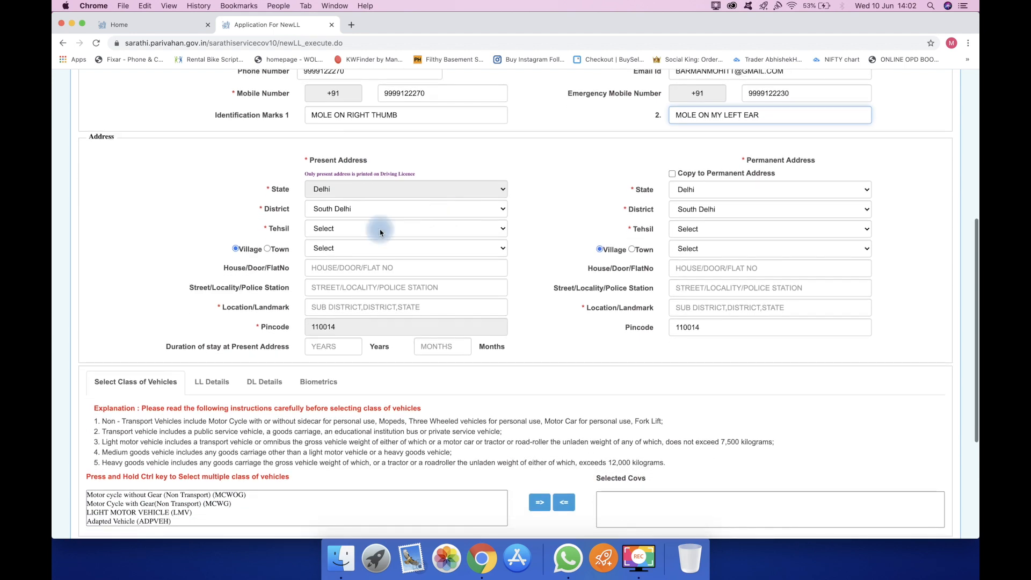
pyautogui.click(355, 268)
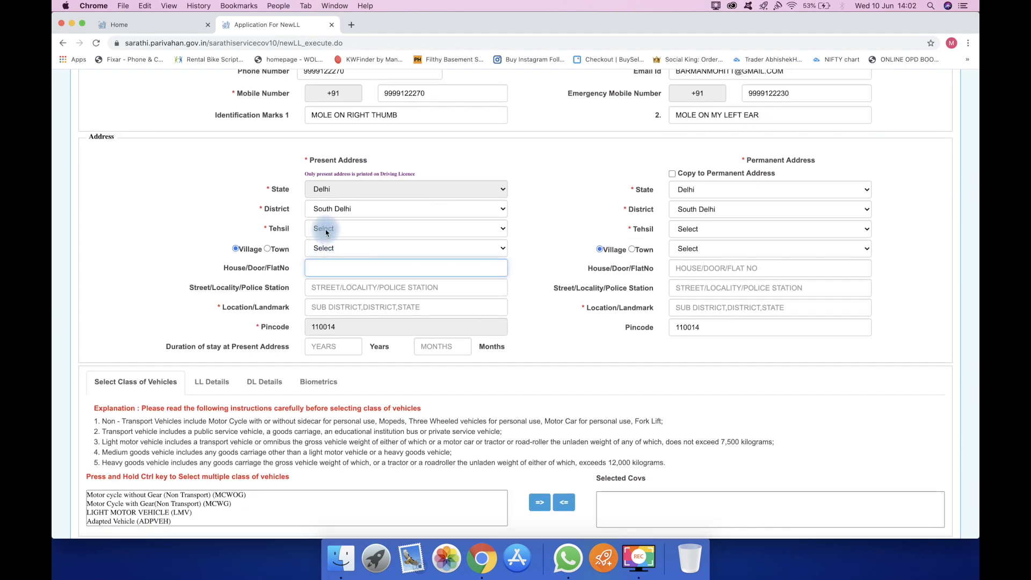
pyautogui.click(326, 230)
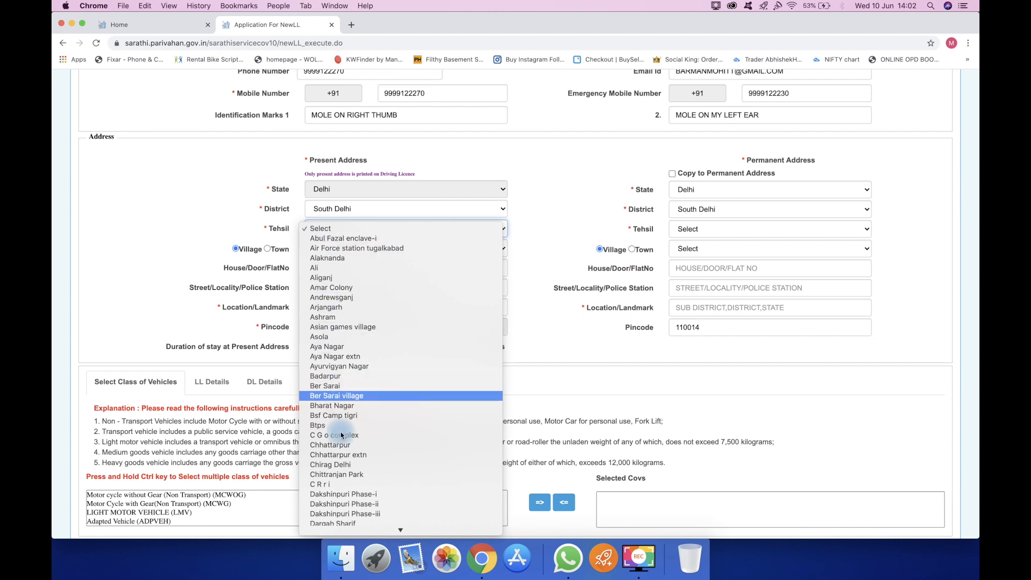
pyautogui.moveTo(347, 537)
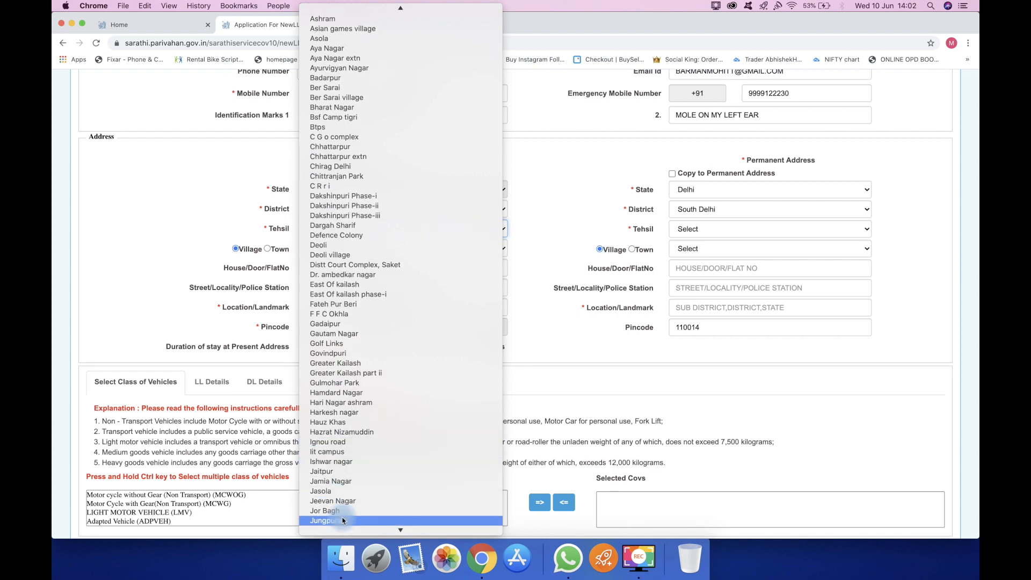
pyautogui.scroll(-1, 343, 518)
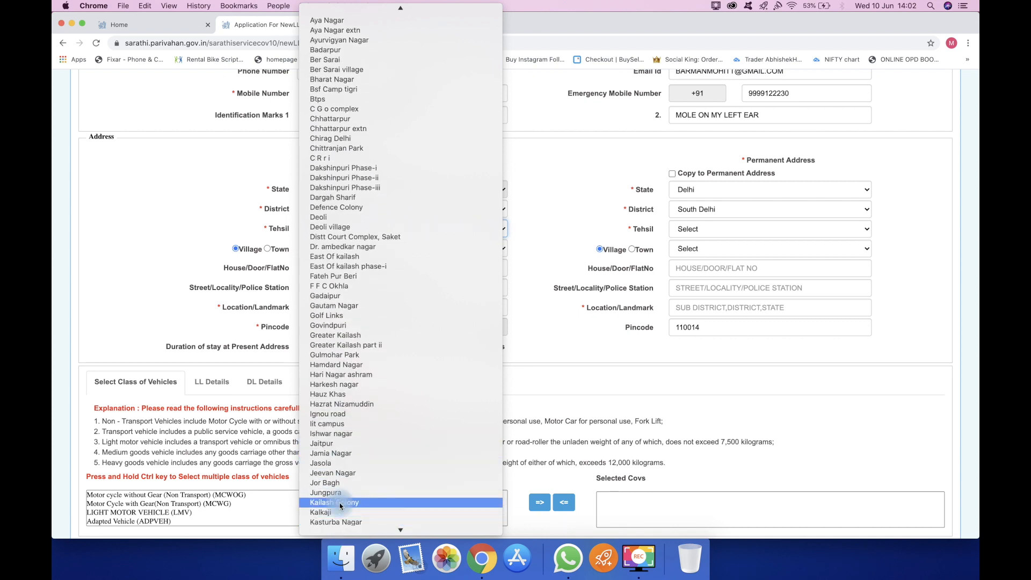
pyautogui.click(342, 523)
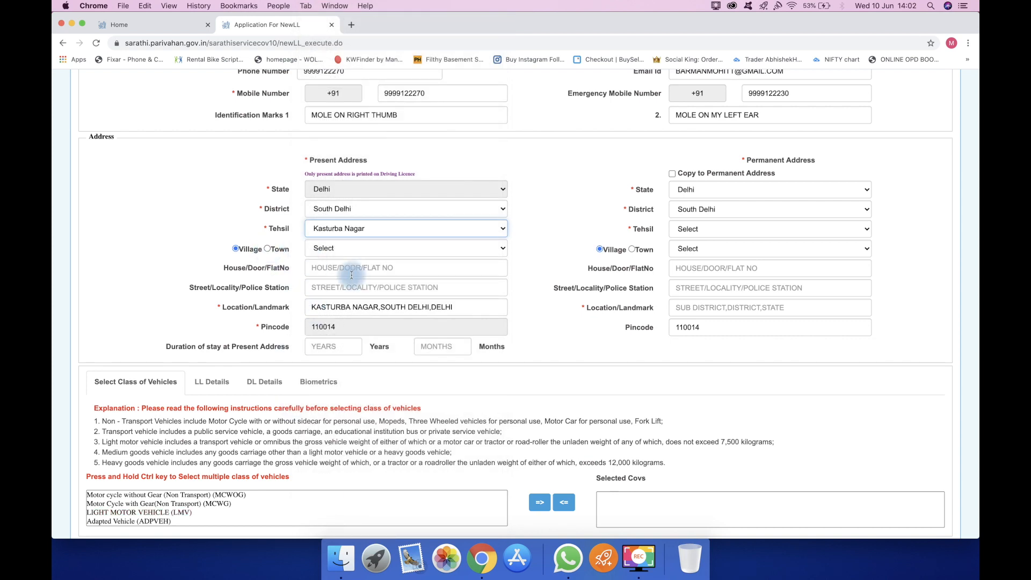
pyautogui.click(334, 209)
pyautogui.click(334, 209)
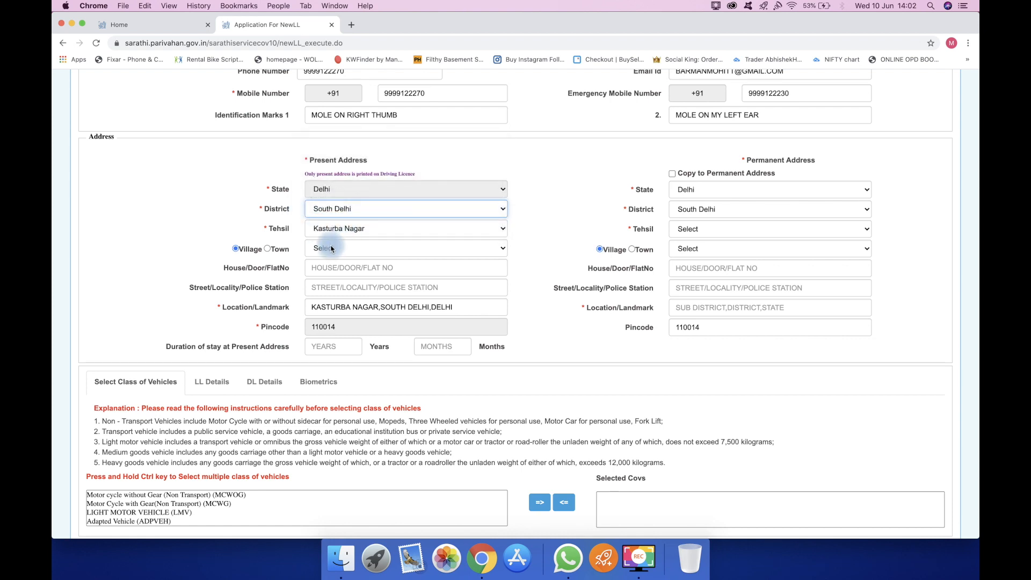
pyautogui.click(331, 248)
pyautogui.click(325, 253)
pyautogui.click(350, 251)
pyautogui.click(348, 253)
# Fill the present address locality and 5 months of stay, then copy it to the permanent address
pyautogui.click(272, 250)
pyautogui.click(352, 250)
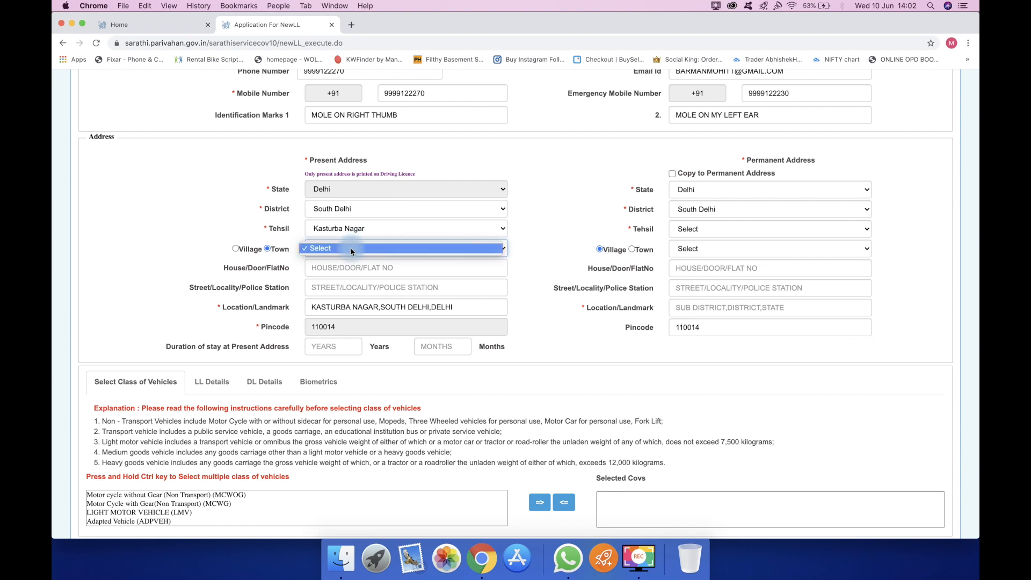
pyautogui.click(352, 248)
pyautogui.click(316, 268)
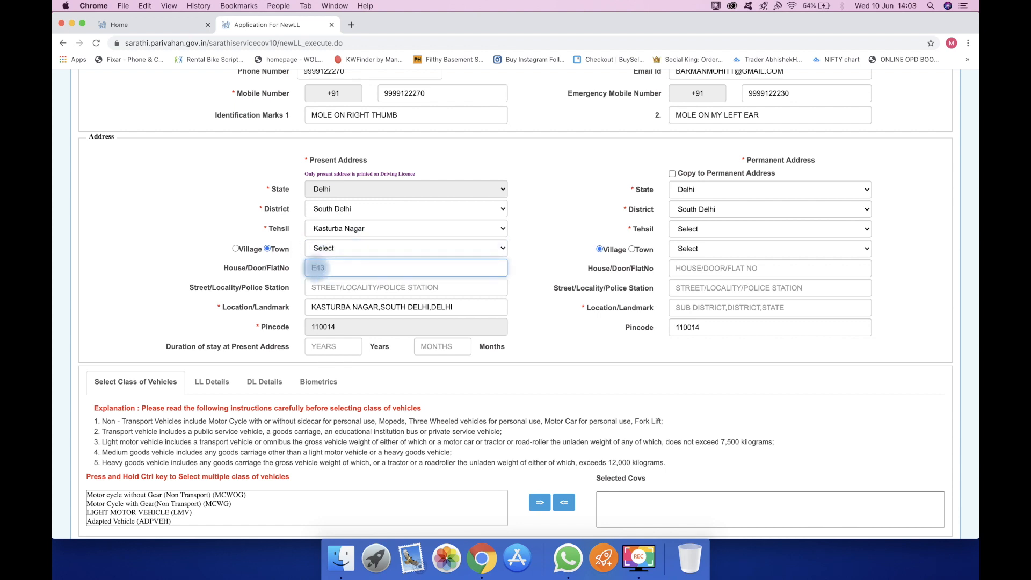
pyautogui.click(354, 289)
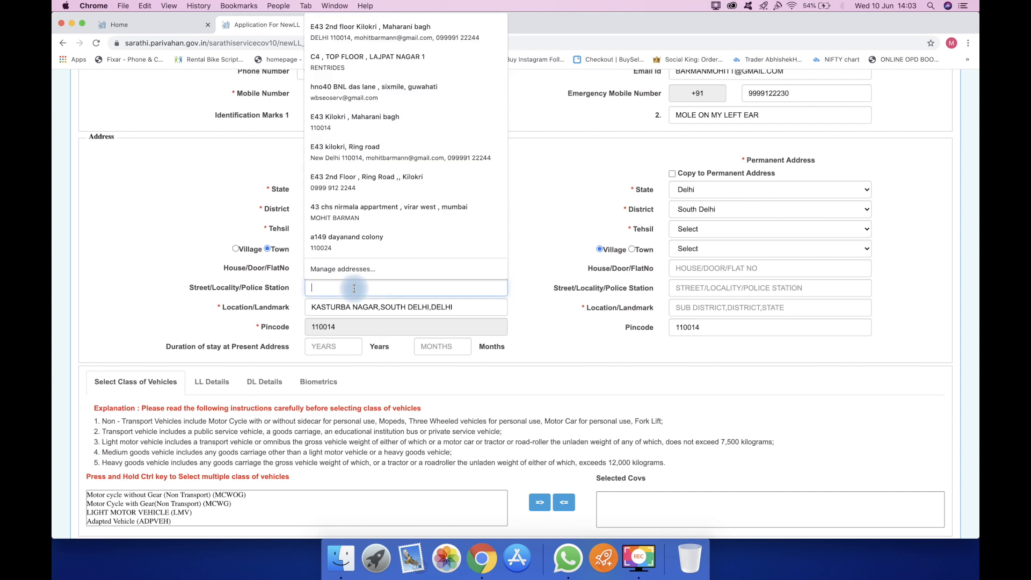
pyautogui.write('Kl')
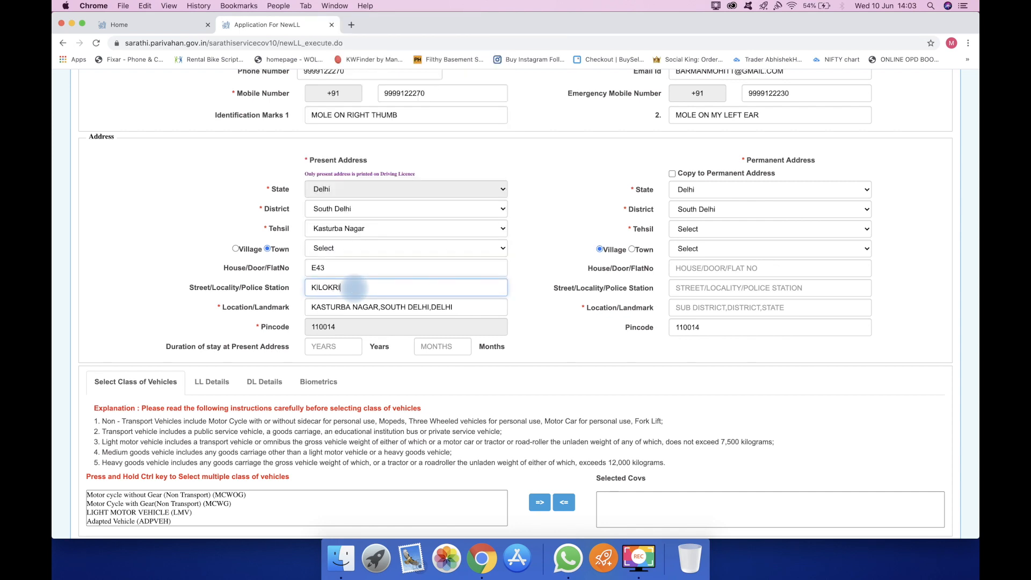
pyautogui.click(541, 268)
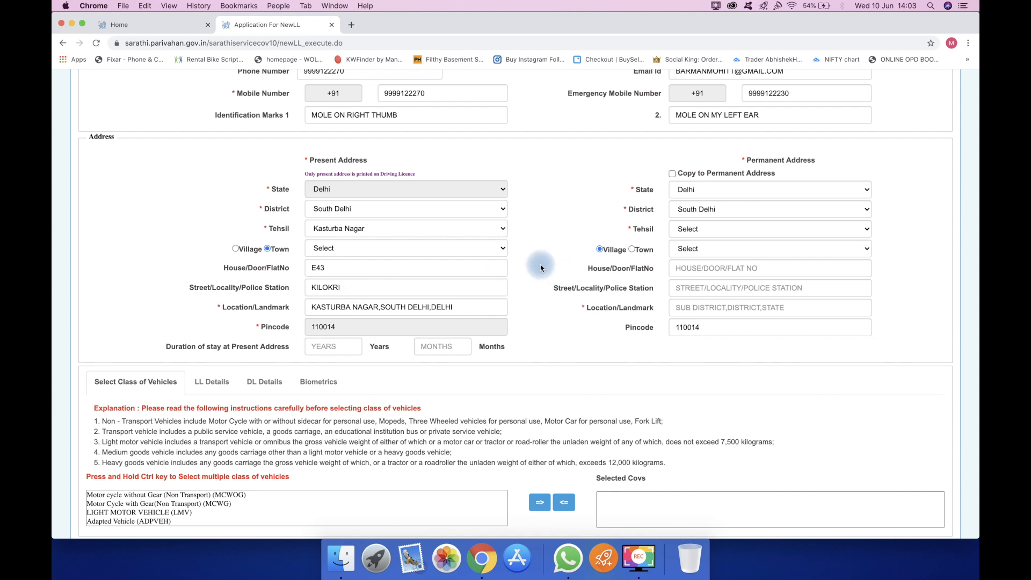
pyautogui.click(312, 346)
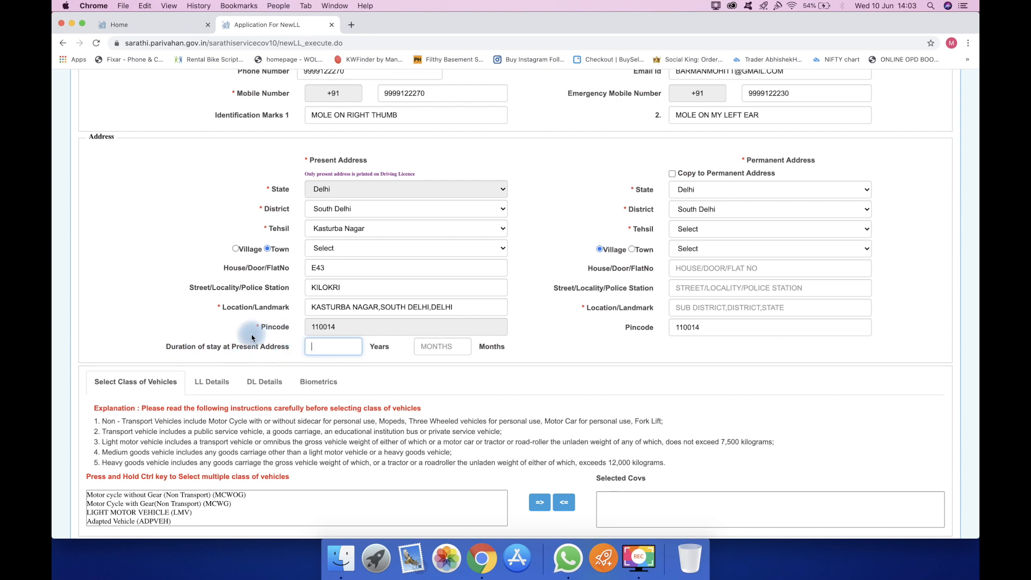
pyautogui.click(444, 349)
pyautogui.write('5')
pyautogui.click(672, 174)
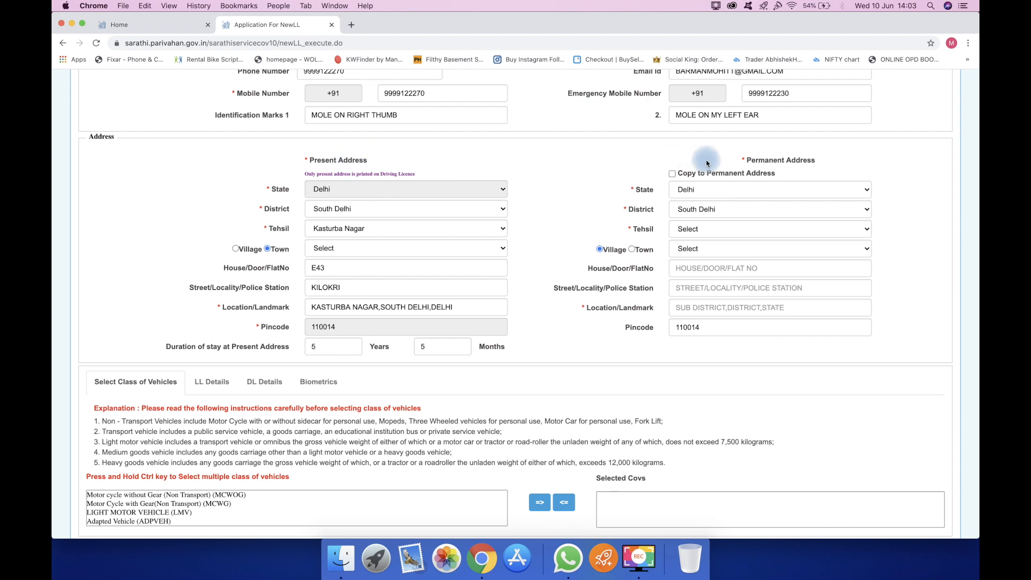
pyautogui.click(675, 175)
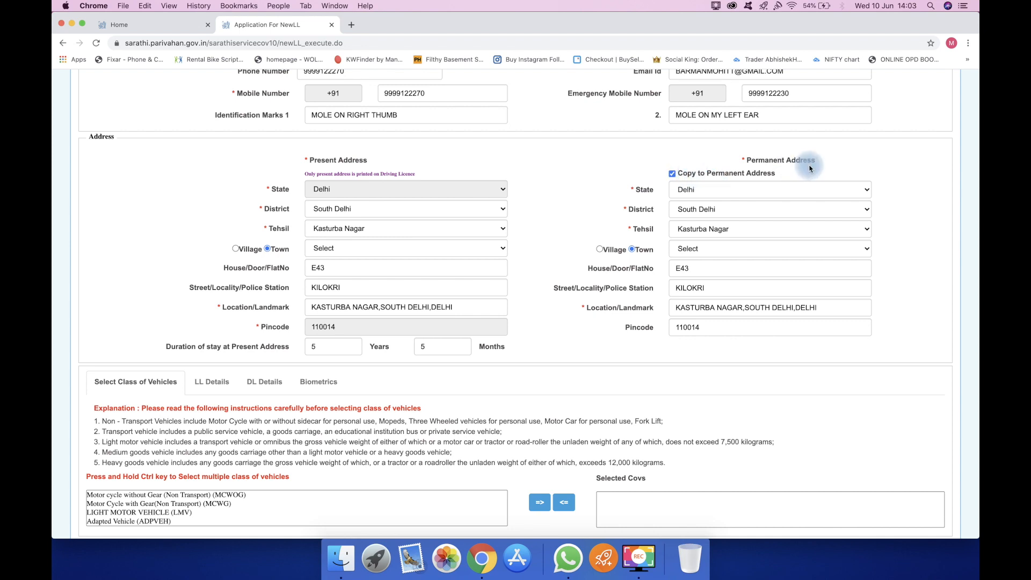
pyautogui.click(673, 174)
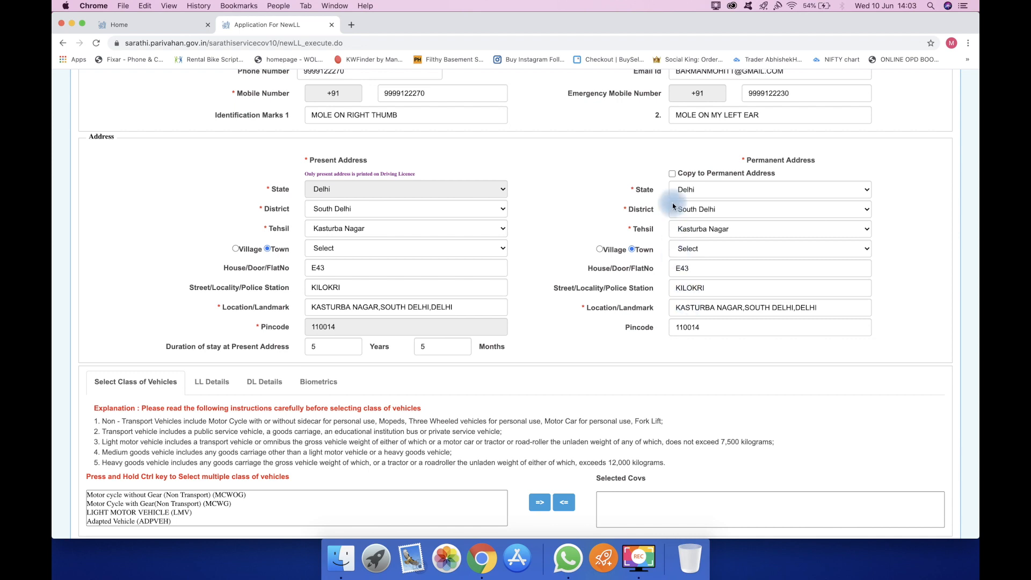
# Recopy the present address to permanent and add Motor cycle without Gear (MCWOG) to the selected classes
pyautogui.click(672, 175)
pyautogui.scroll(-5, 568, 266)
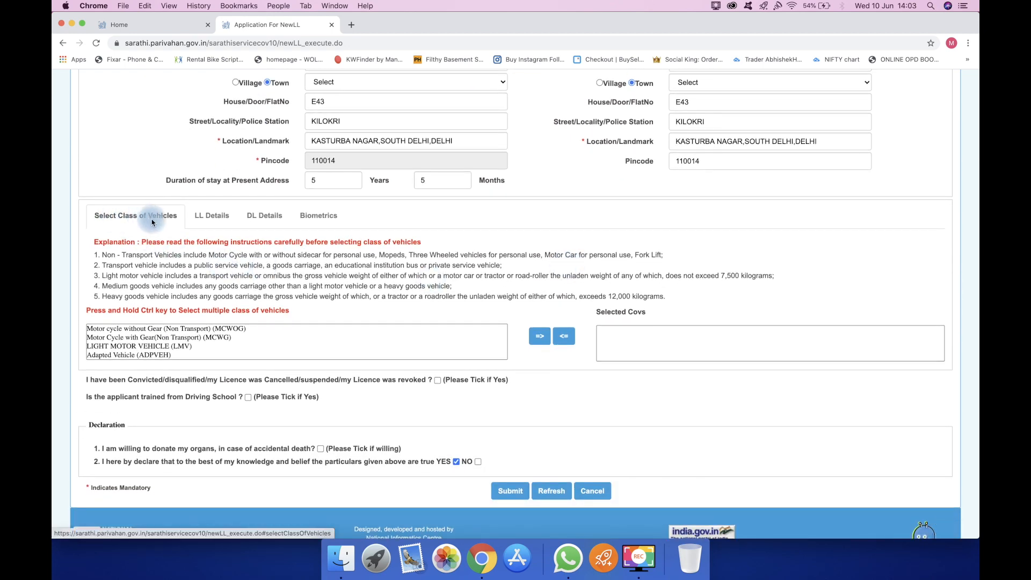
pyautogui.scroll(-2, 172, 271)
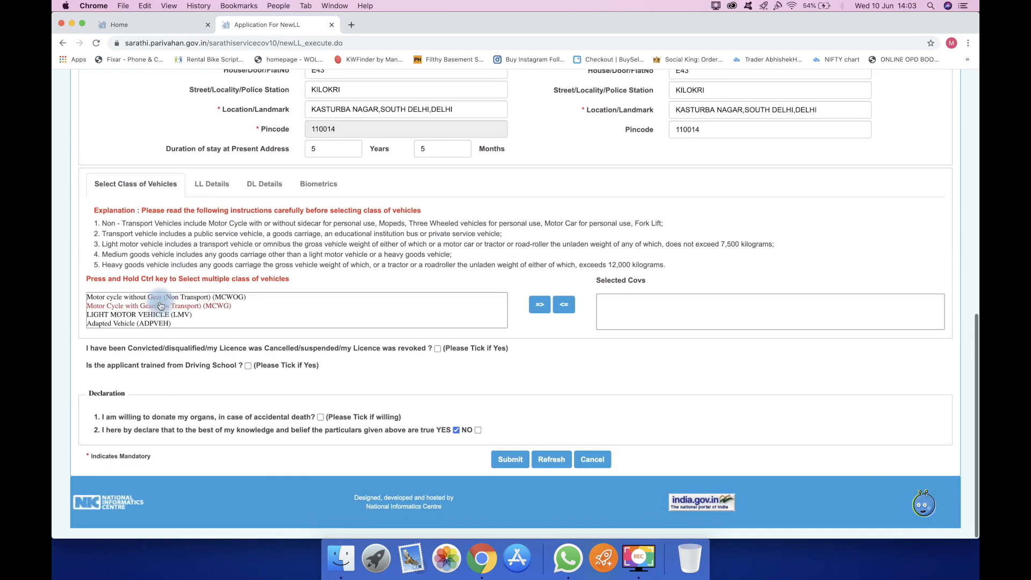
pyautogui.click(145, 298)
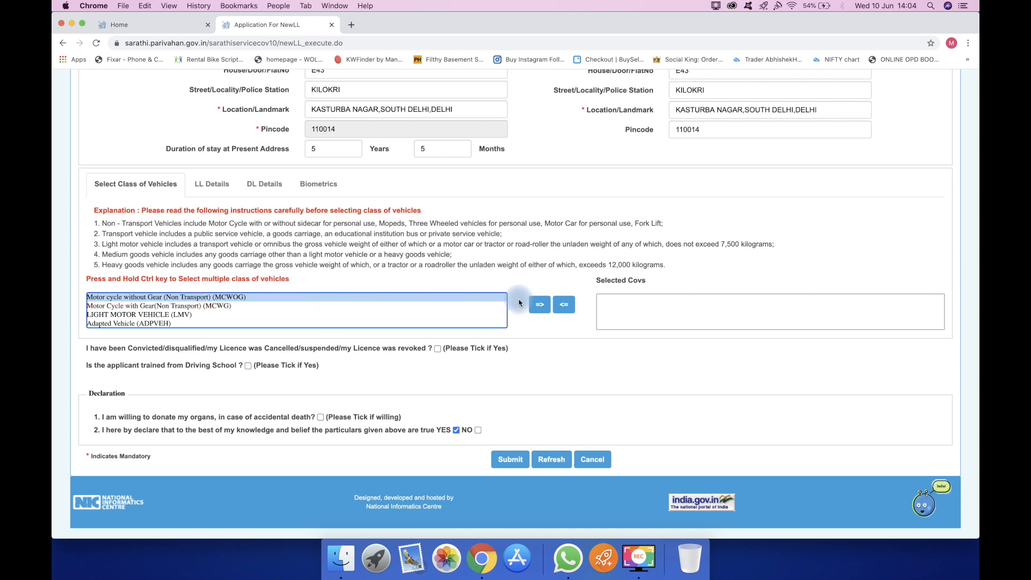
pyautogui.click(540, 305)
# Add LIGHT MOTOR VEHICLE (LMV) to the selected vehicle classes
pyautogui.click(202, 299)
pyautogui.click(161, 308)
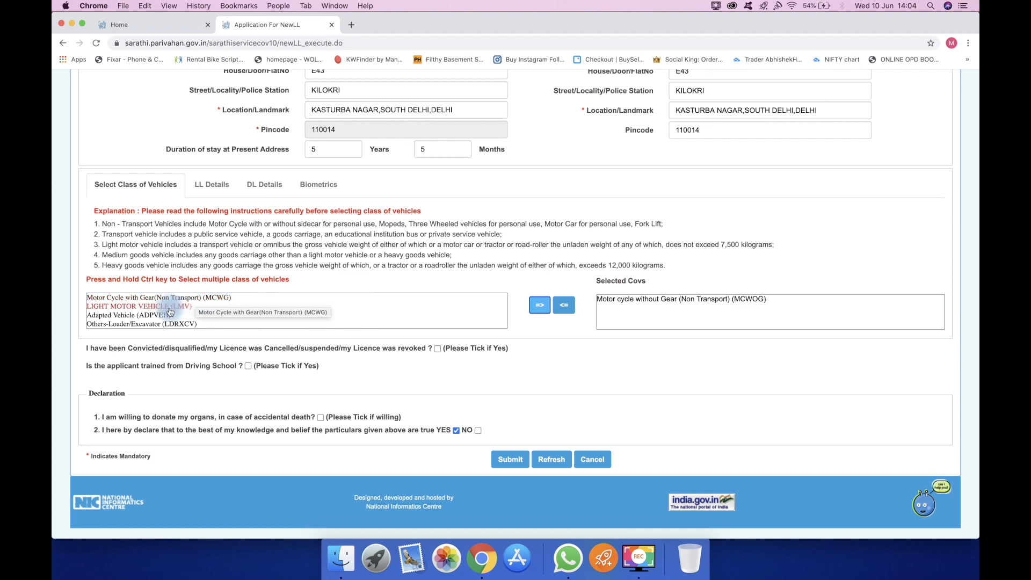
pyautogui.click(161, 310)
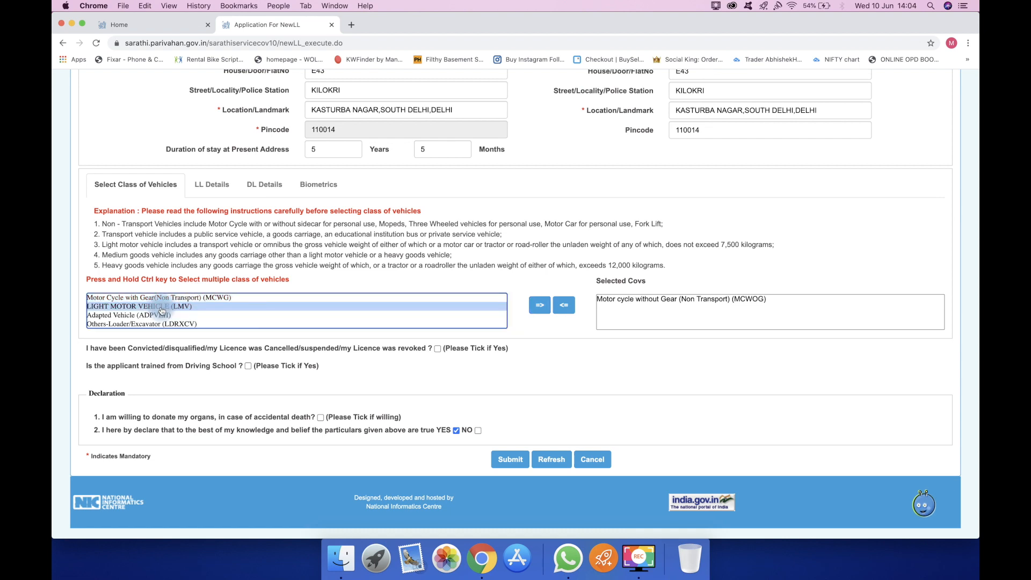
pyautogui.click(539, 306)
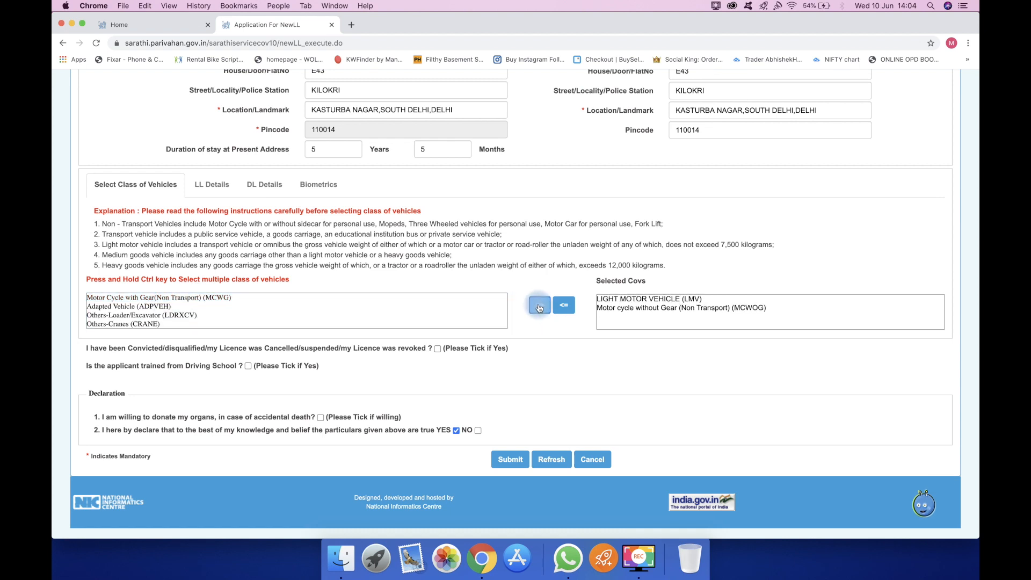
pyautogui.scroll(-1, 232, 317)
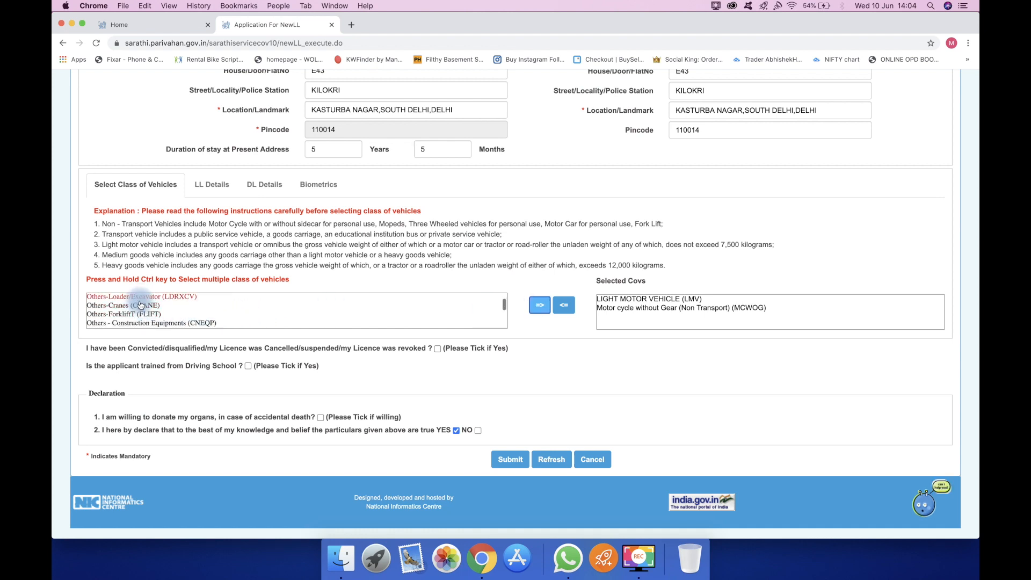
pyautogui.scroll(-3, 166, 314)
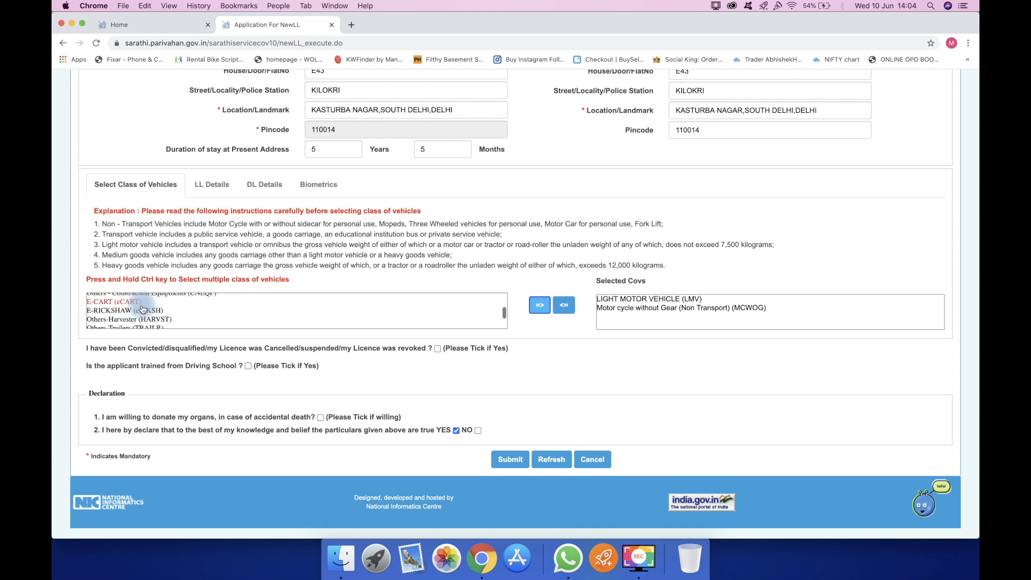
pyautogui.scroll(-2, 157, 317)
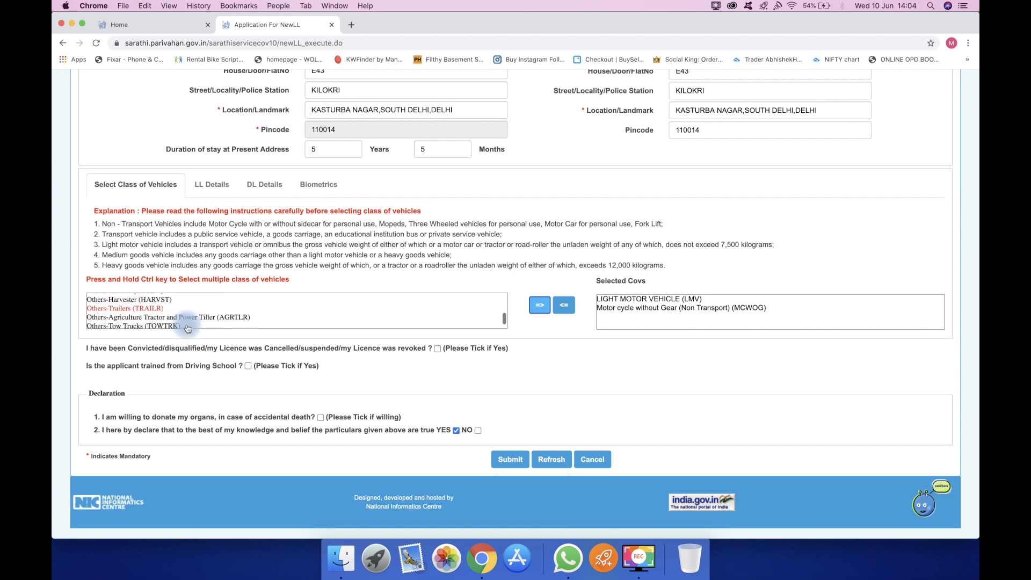
pyautogui.scroll(-1, 156, 312)
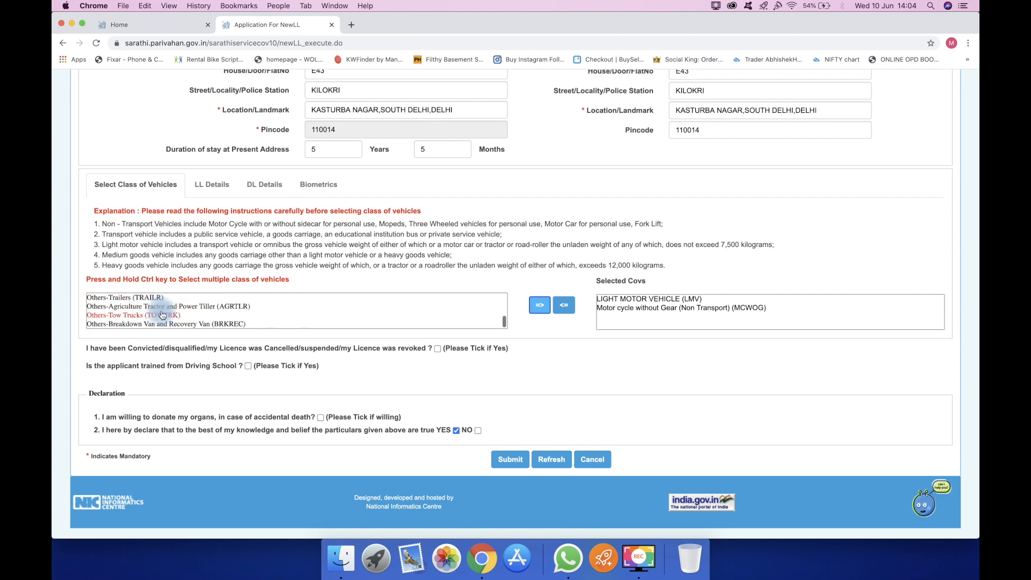
pyautogui.scroll(10, 163, 315)
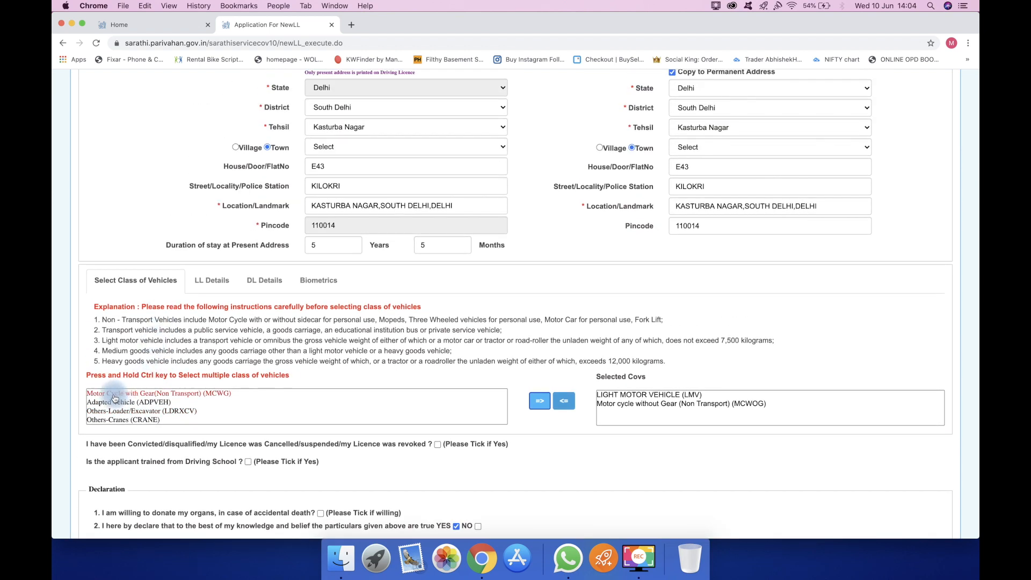
# Add Motor Cycle with Gear (MCWG) and accept the alert so it replaces MCWOG
pyautogui.doubleClick(115, 399)
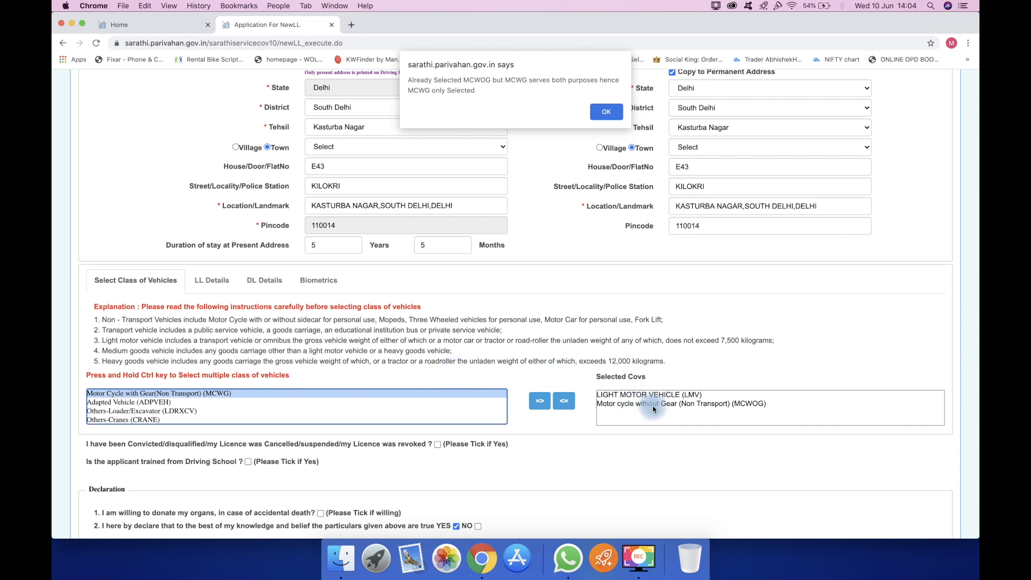
pyautogui.click(602, 112)
pyautogui.click(623, 420)
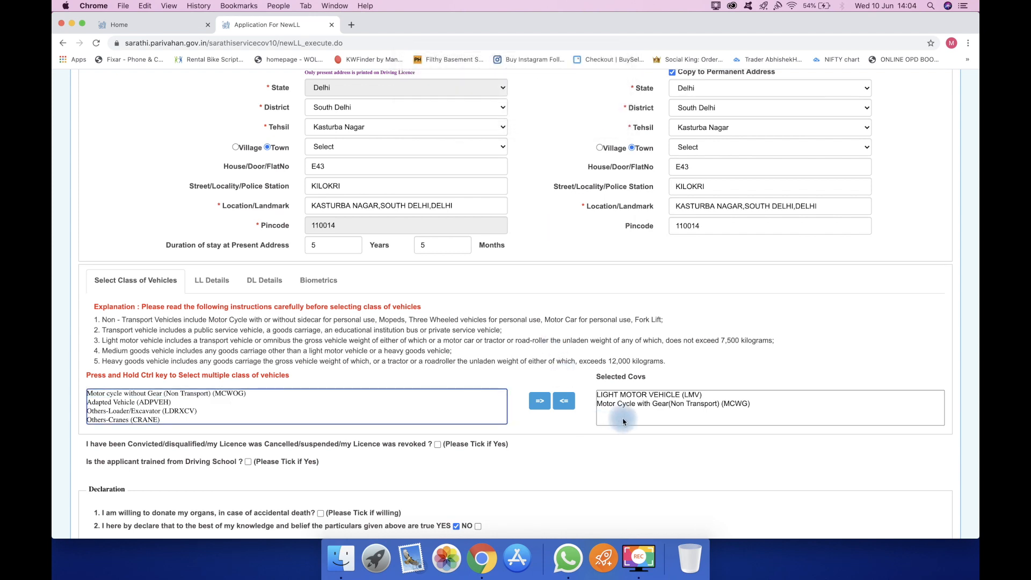
pyautogui.scroll(-3, 623, 420)
pyautogui.click(619, 337)
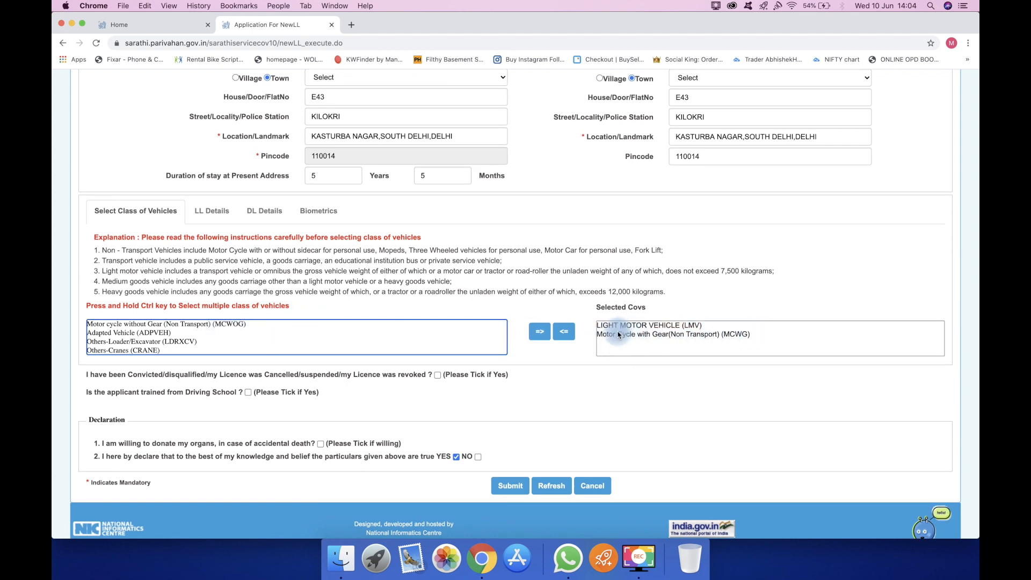
pyautogui.scroll(-1, 577, 375)
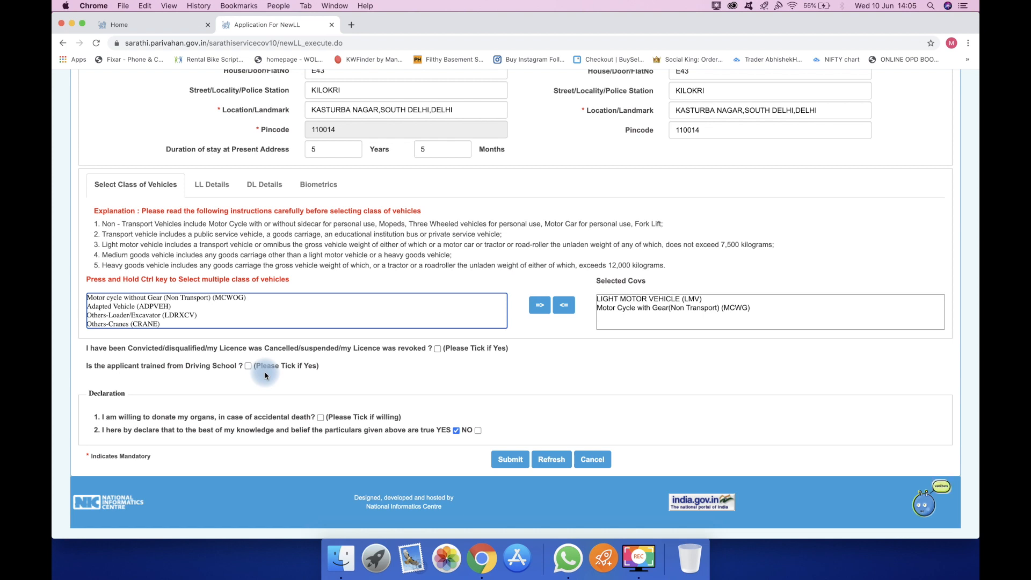
pyautogui.click(249, 367)
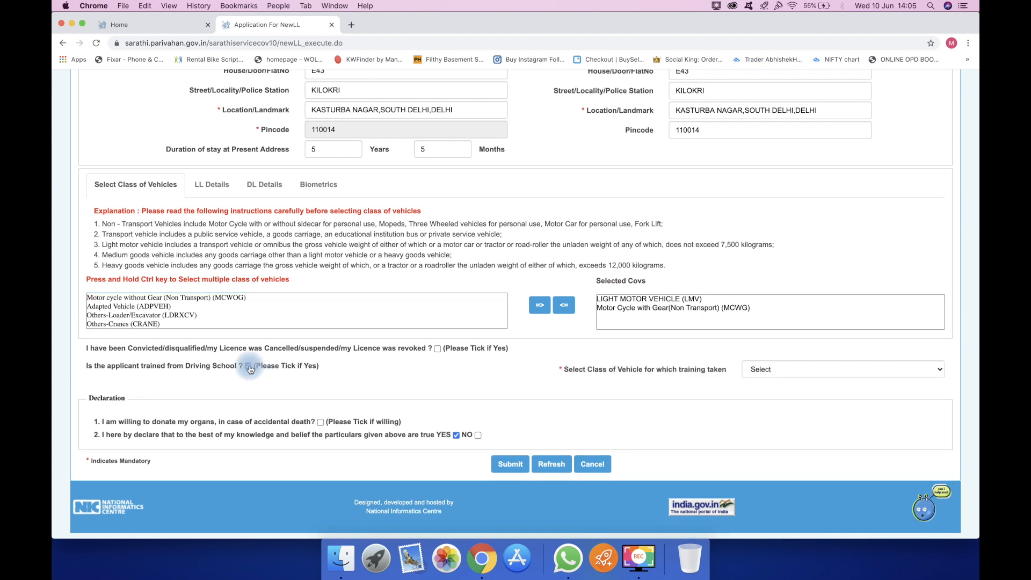
pyautogui.click(249, 367)
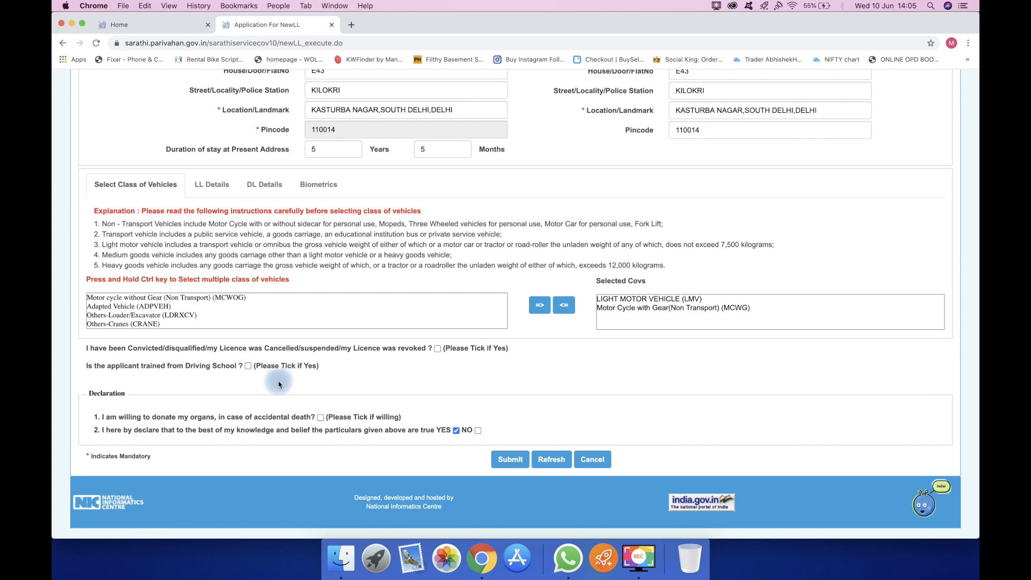
# Scroll up and down through the learner's licence form to review the entries
pyautogui.scroll(-1, 332, 362)
pyautogui.scroll(5, 372, 339)
pyautogui.scroll(5, 574, 234)
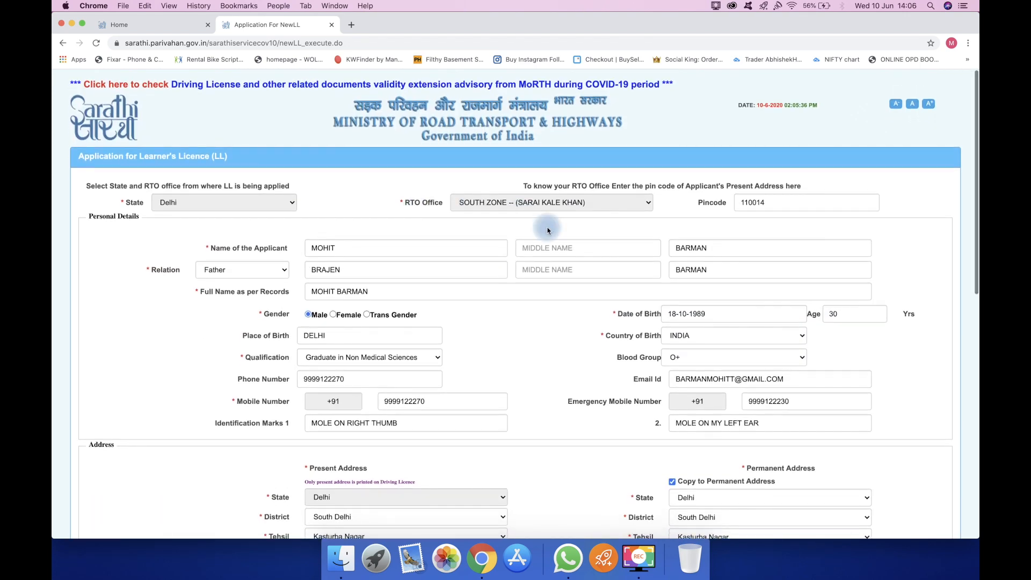
pyautogui.scroll(-10, 573, 402)
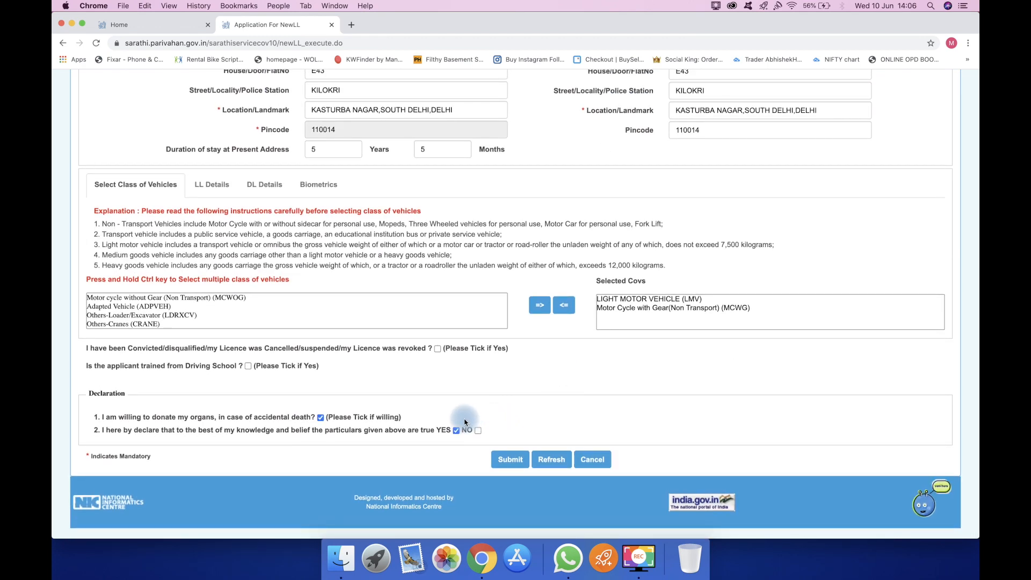
pyautogui.scroll(10, 464, 421)
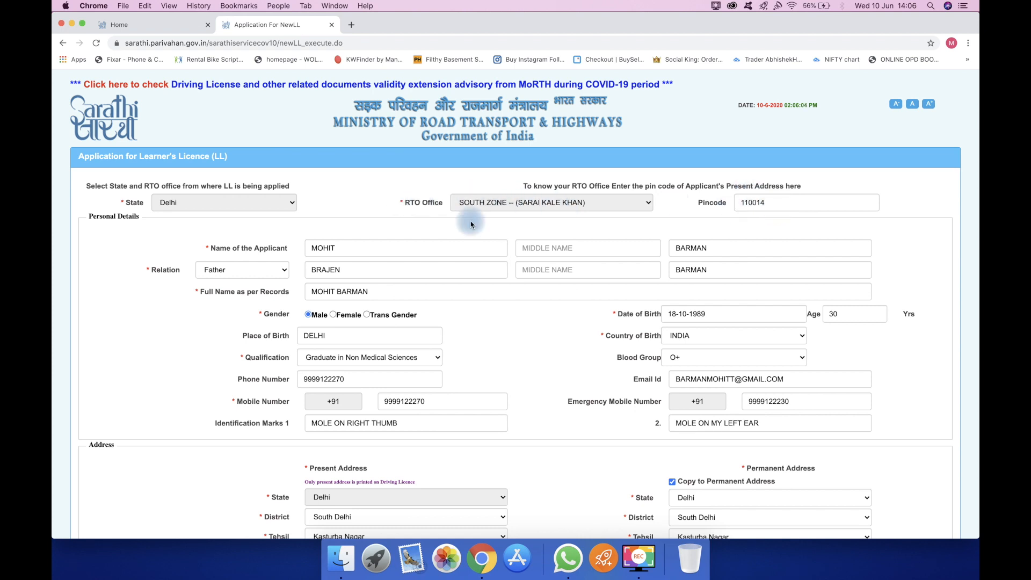
pyautogui.scroll(-3, 472, 218)
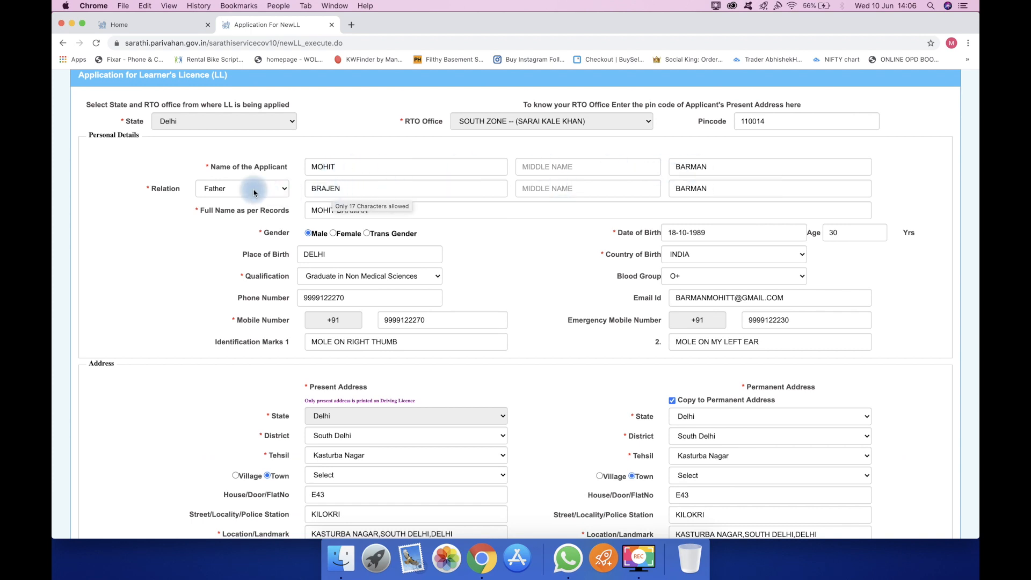
pyautogui.click(234, 191)
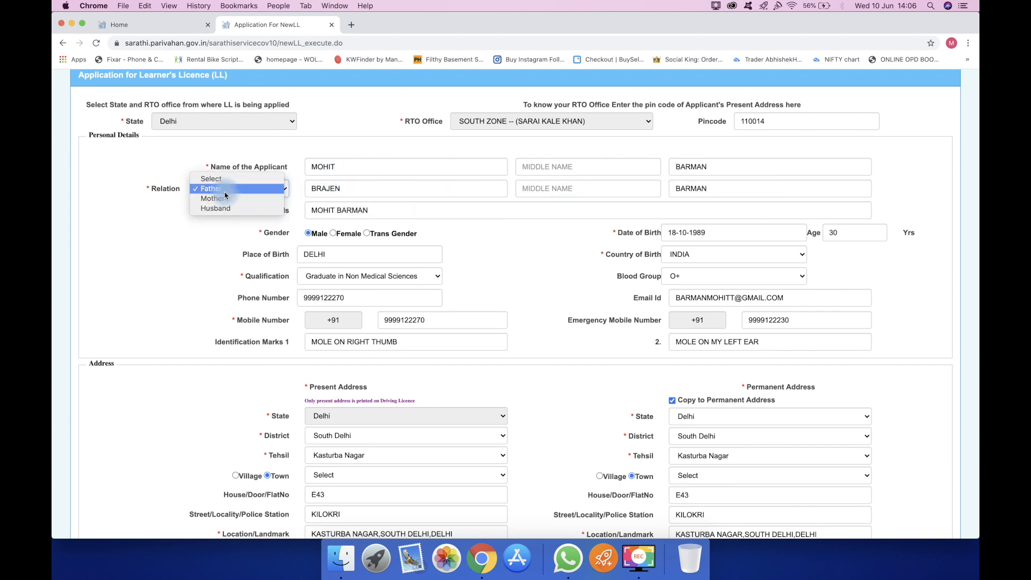
pyautogui.click(220, 192)
pyautogui.click(221, 194)
pyautogui.click(221, 199)
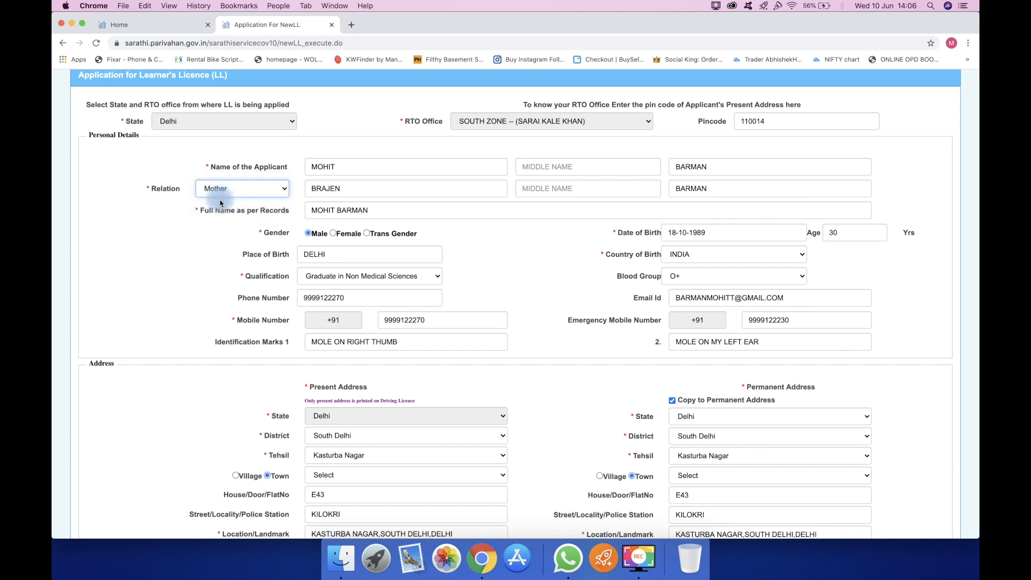
pyautogui.click(220, 193)
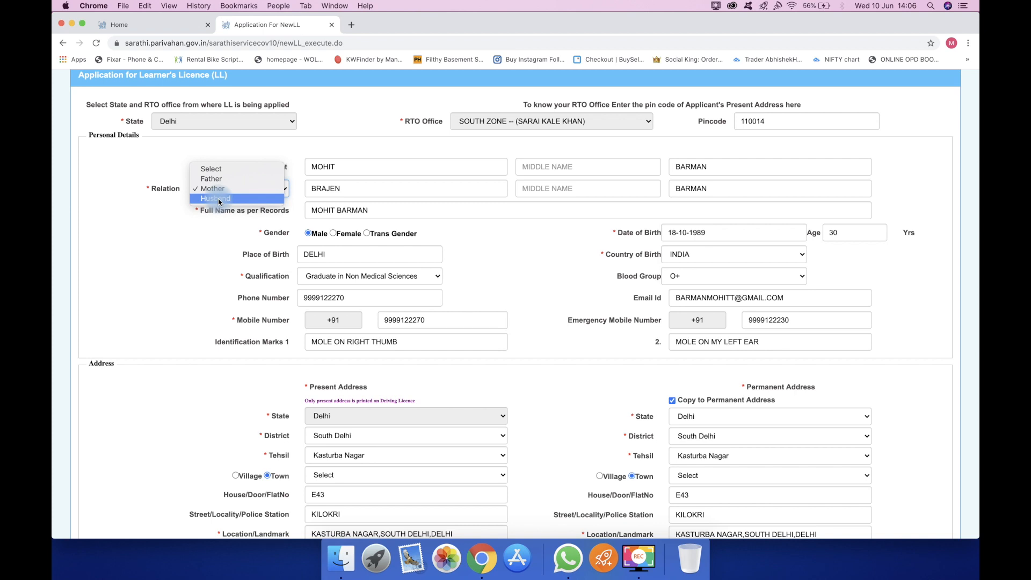
pyautogui.click(218, 199)
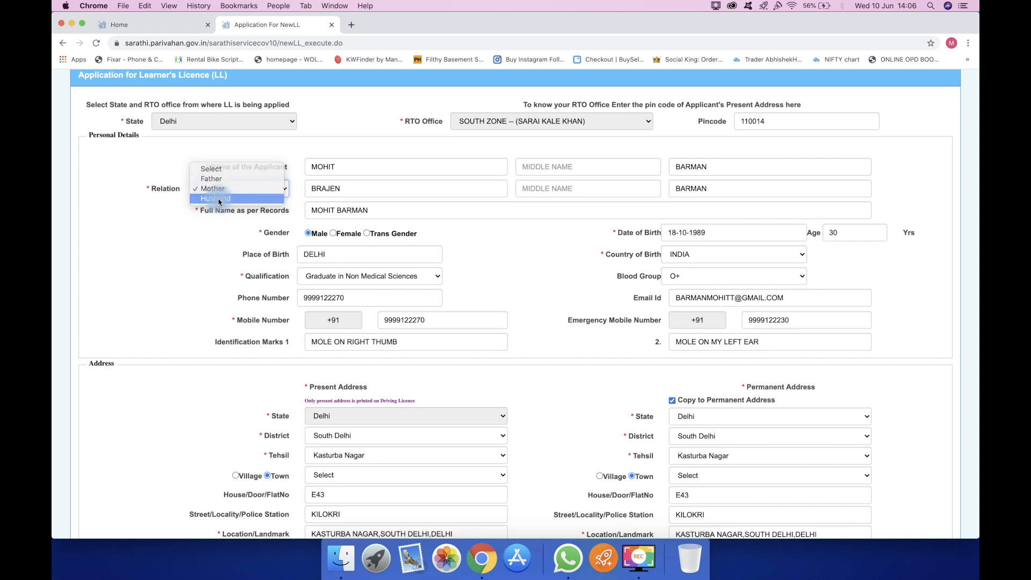
pyautogui.click(219, 189)
pyautogui.click(218, 168)
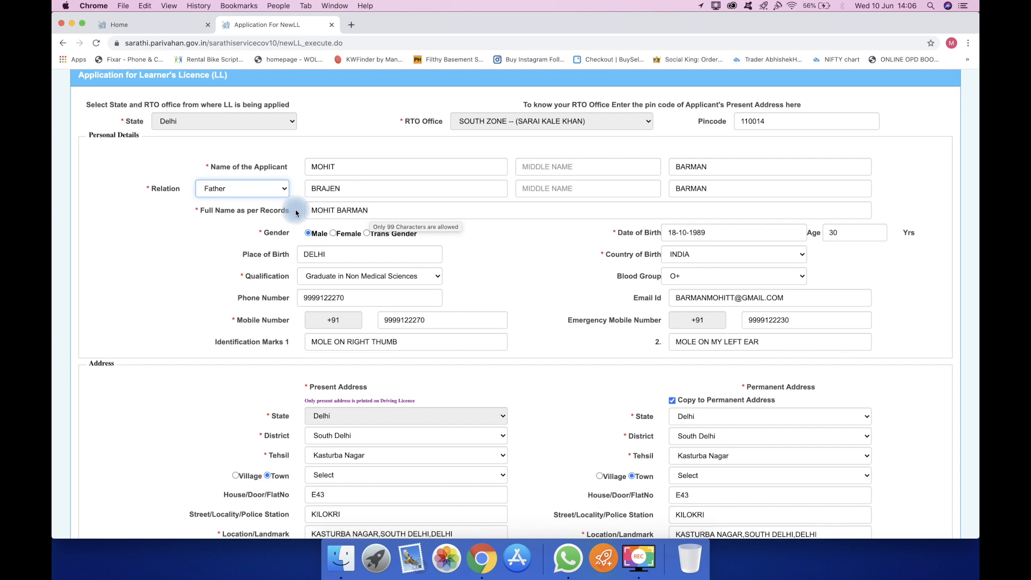
pyautogui.scroll(-1, 389, 216)
pyautogui.scroll(-2, 389, 216)
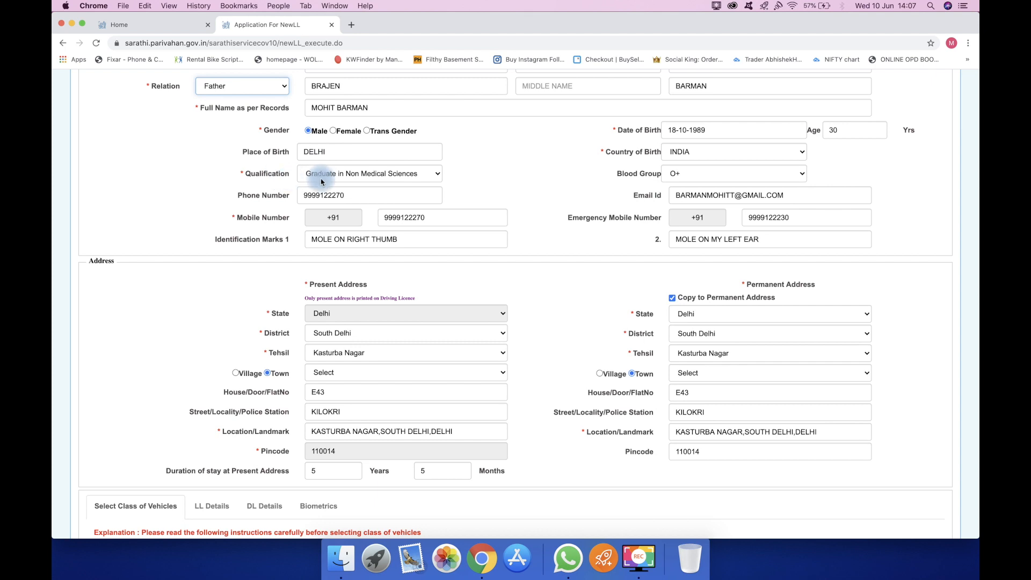
pyautogui.click(366, 172)
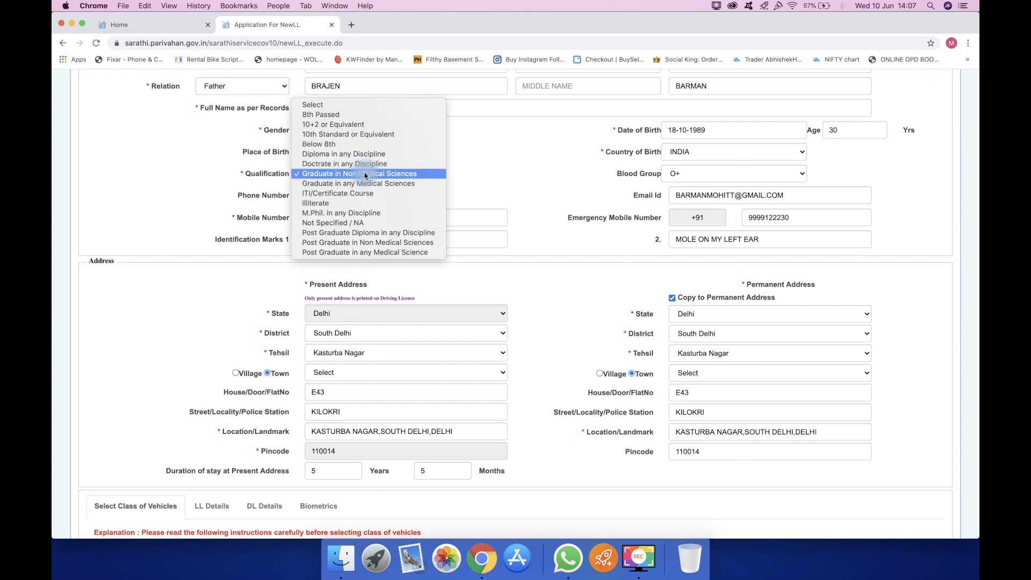
pyautogui.click(365, 173)
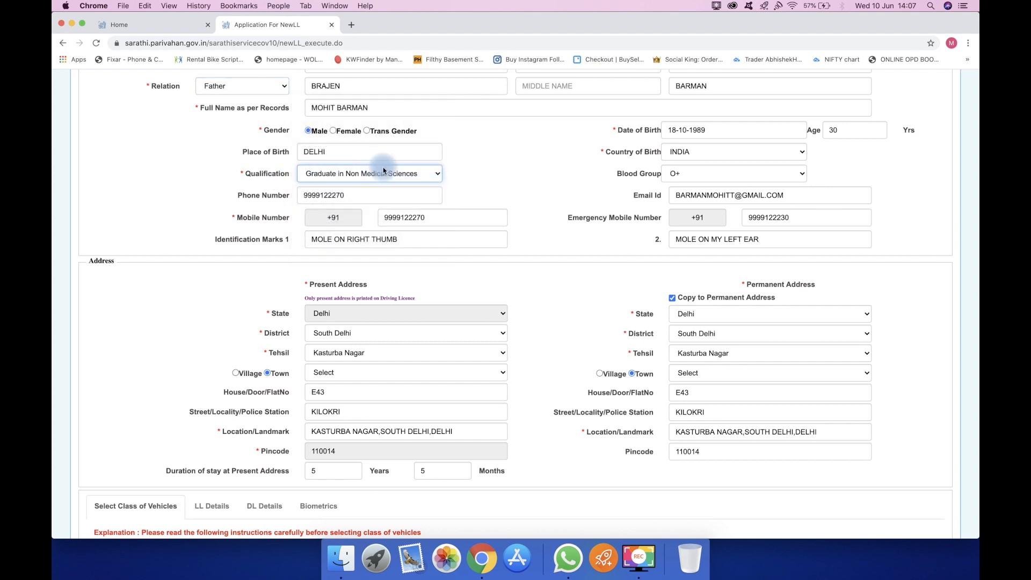
pyautogui.click(686, 173)
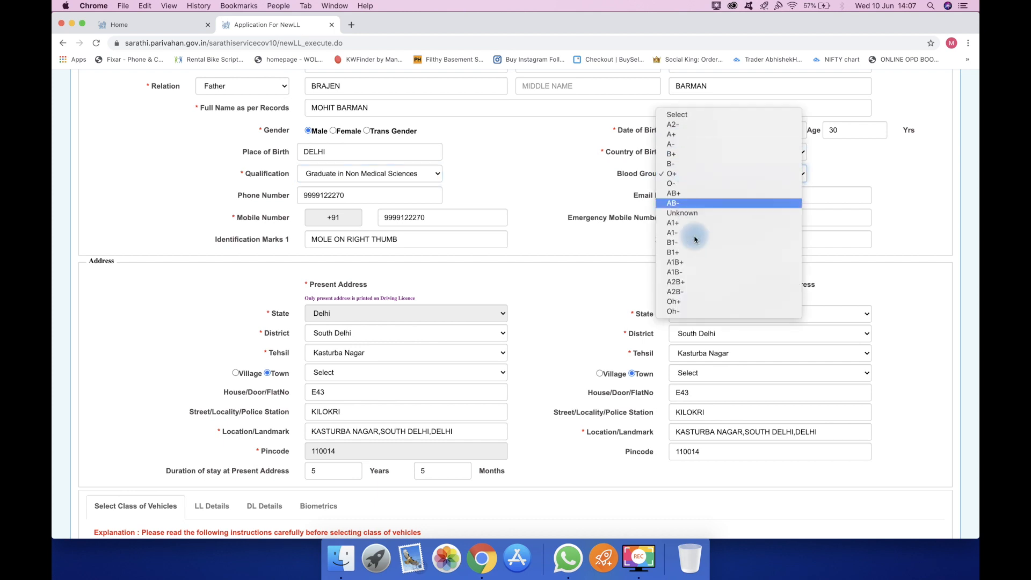
pyautogui.click(687, 176)
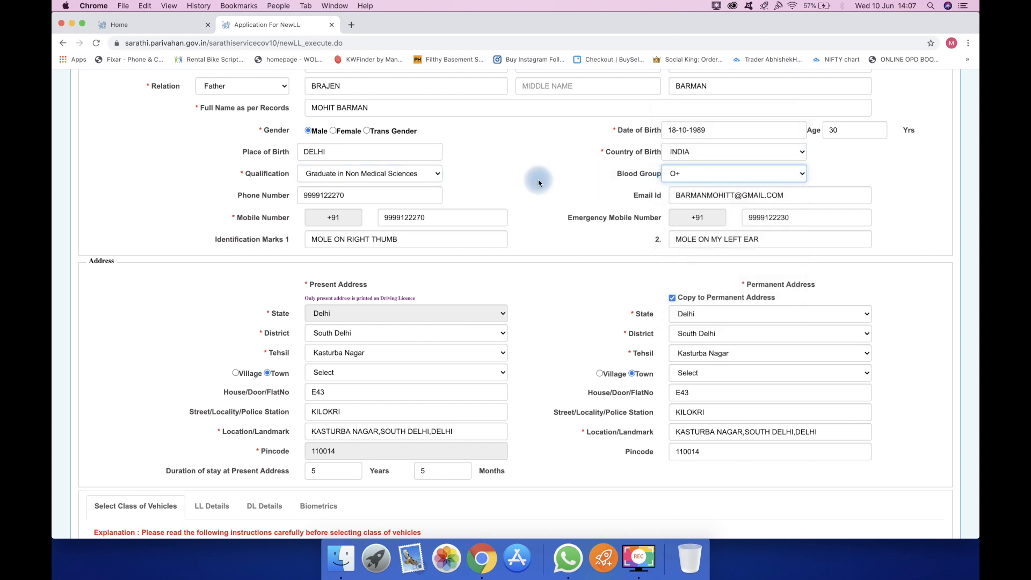
pyautogui.scroll(-2, 539, 180)
pyautogui.click(680, 132)
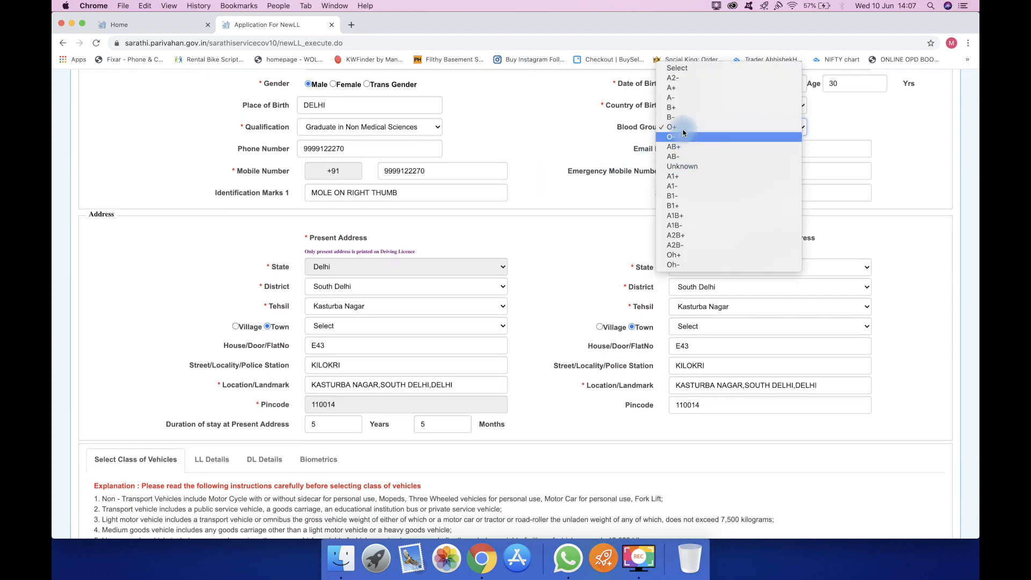
pyautogui.click(684, 131)
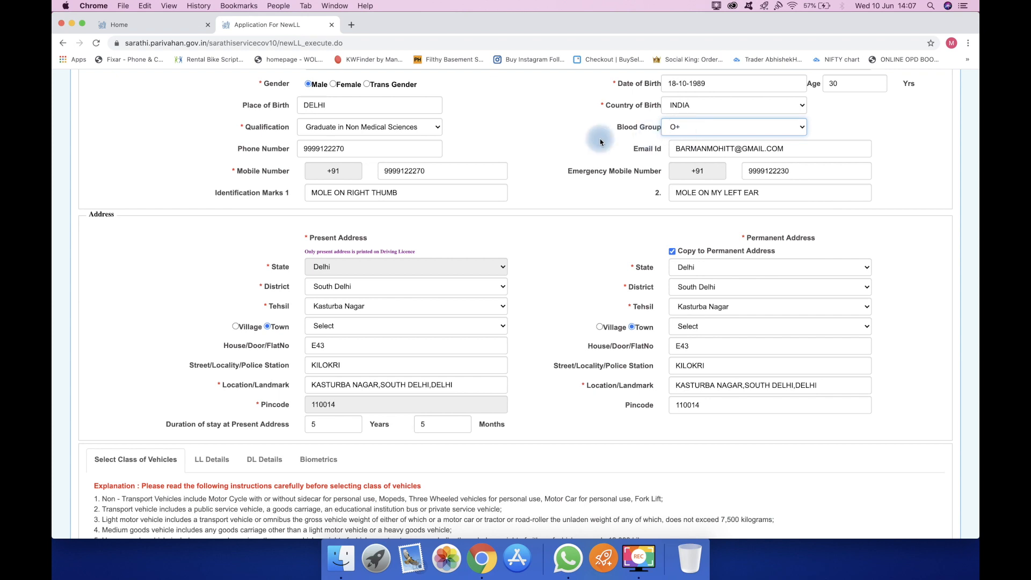
pyautogui.scroll(-1, 576, 141)
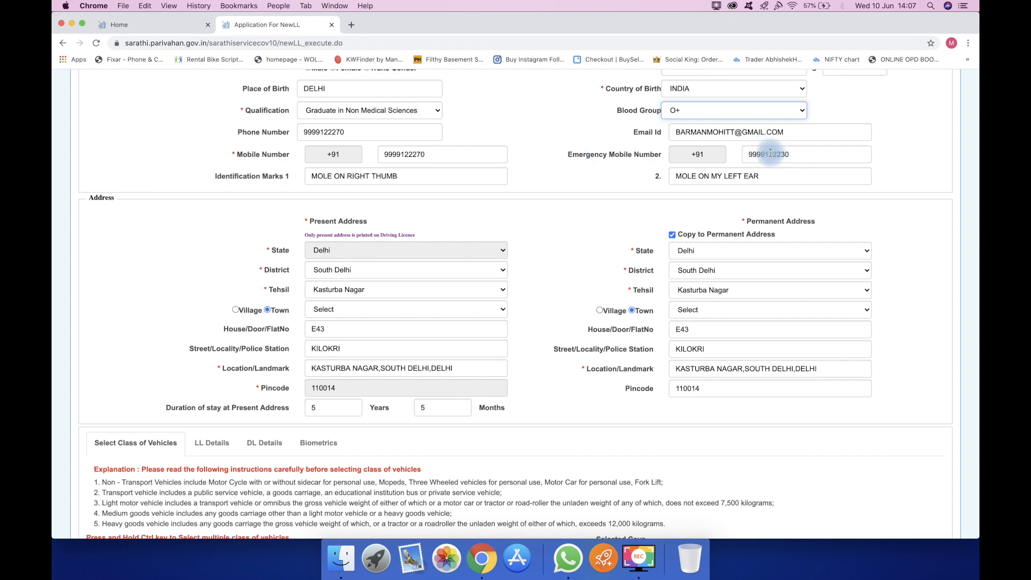
pyautogui.click(437, 158)
pyautogui.scroll(-1, 504, 171)
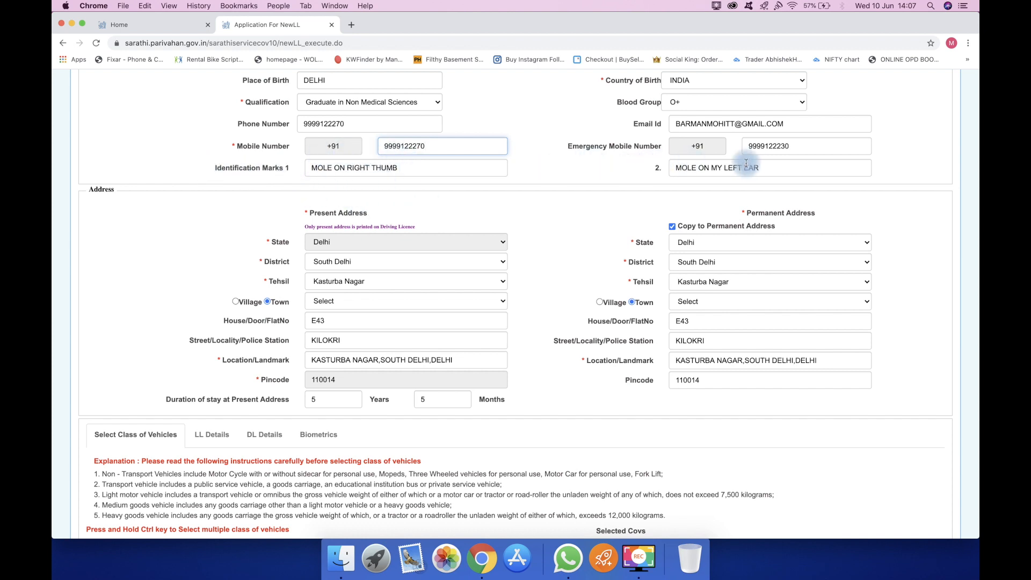
pyautogui.scroll(-4, 619, 186)
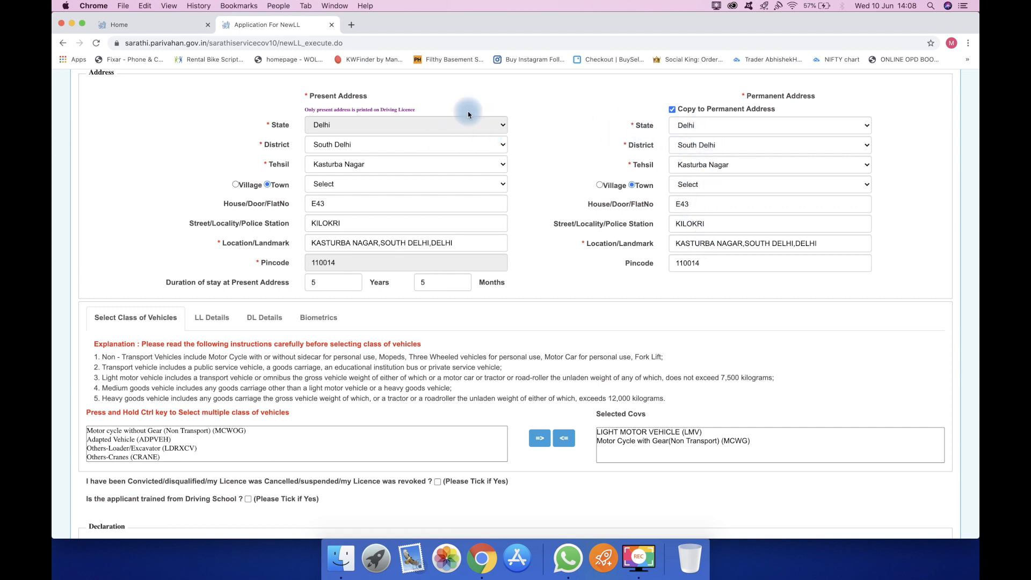
pyautogui.click(672, 110)
pyautogui.scroll(-4, 599, 145)
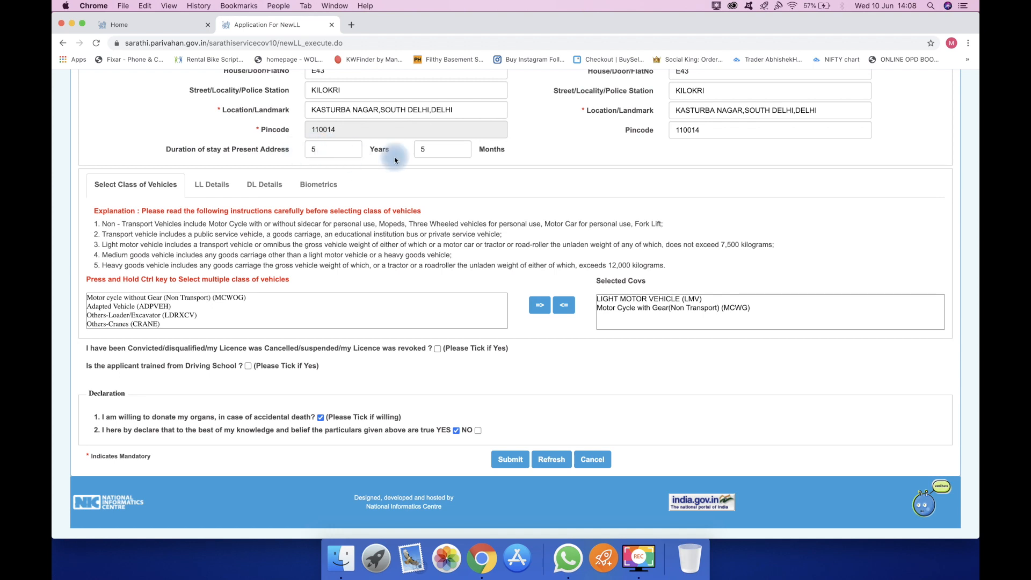
pyautogui.moveTo(323, 149); pyautogui.dragTo(297, 152)
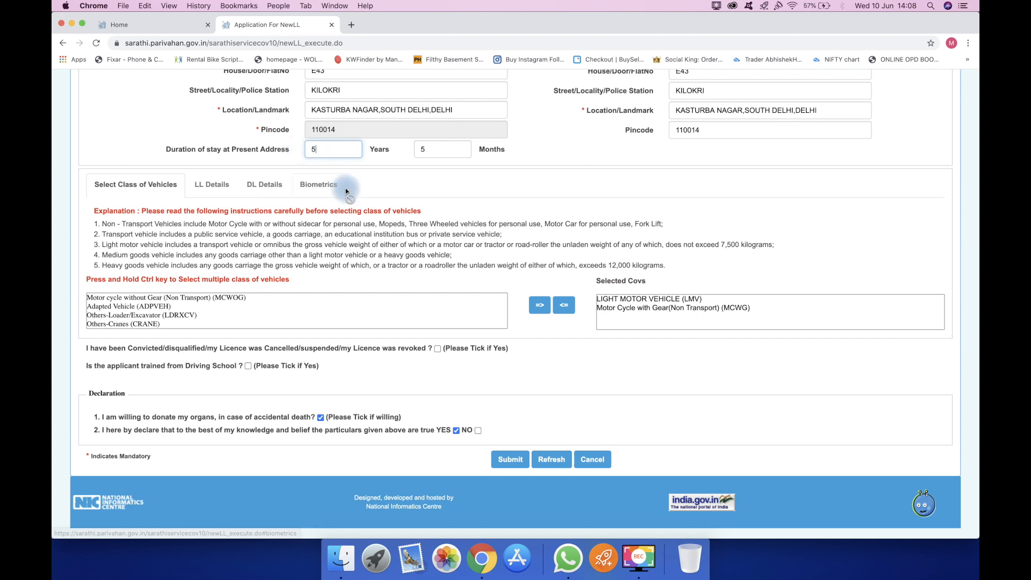
pyautogui.scroll(-1, 307, 221)
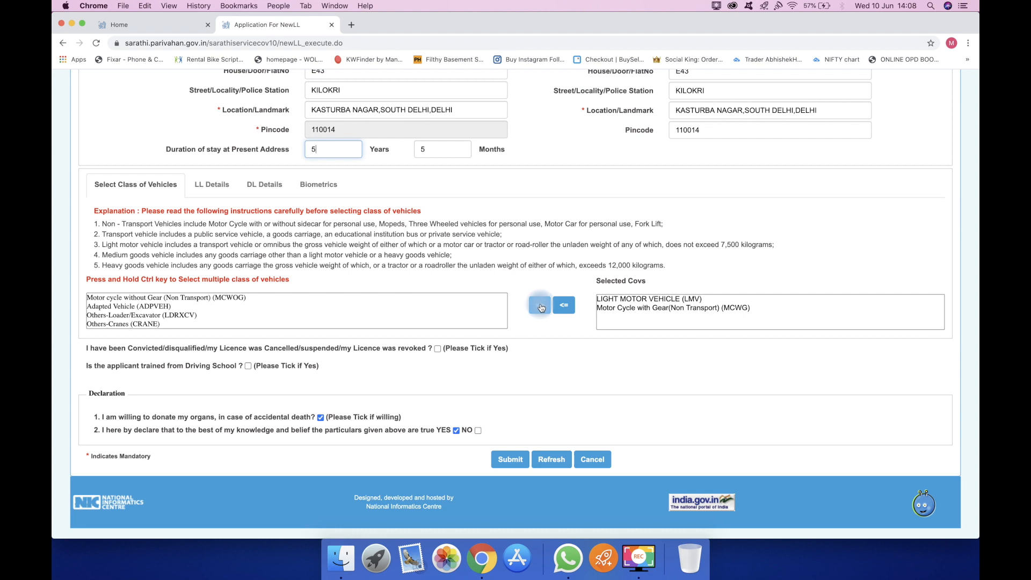
pyautogui.click(318, 299)
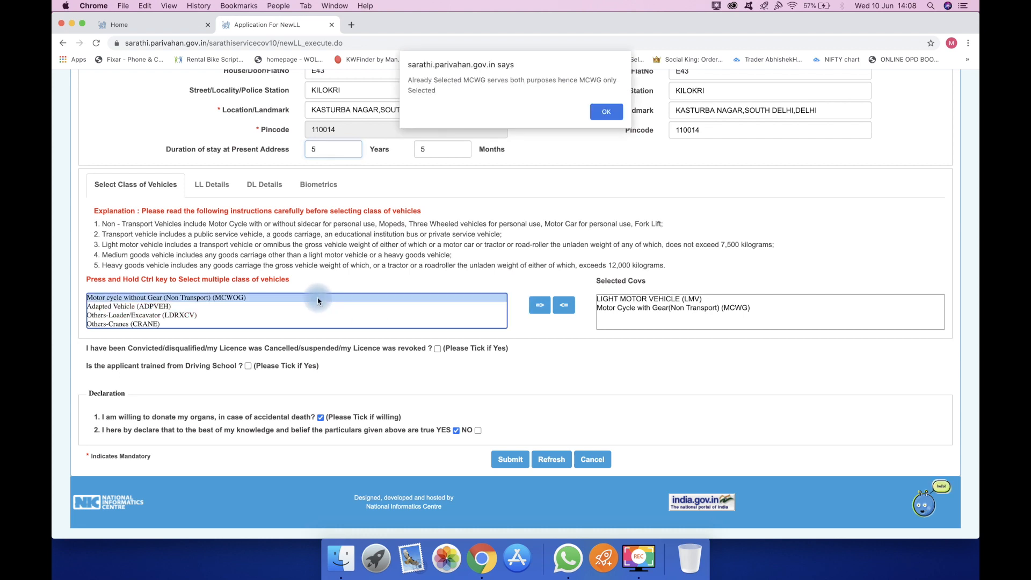
pyautogui.click(608, 109)
pyautogui.scroll(1, 287, 251)
pyautogui.scroll(-1, 287, 251)
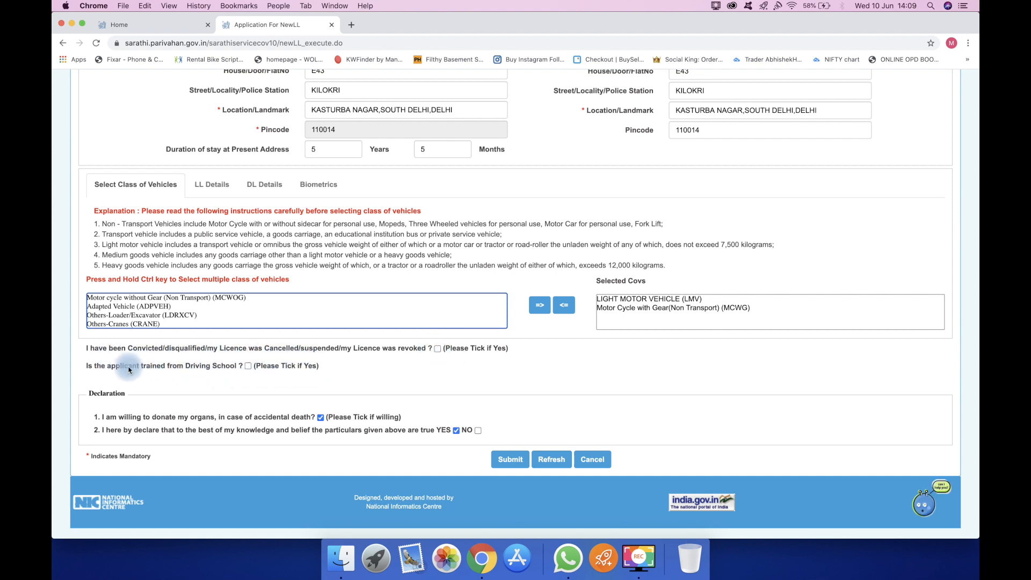
pyautogui.click(249, 366)
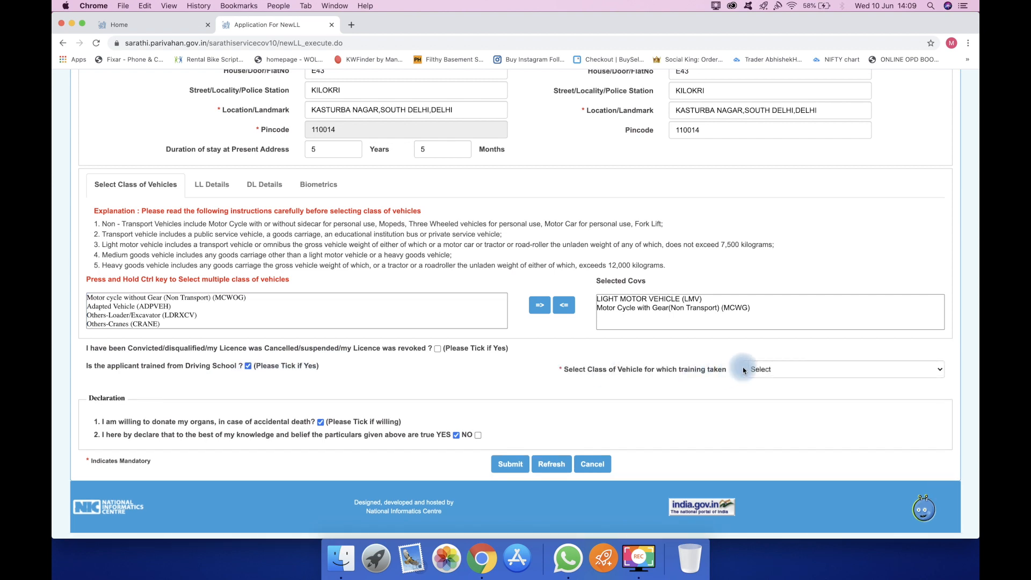
pyautogui.click(769, 368)
pyautogui.click(771, 369)
pyautogui.click(248, 366)
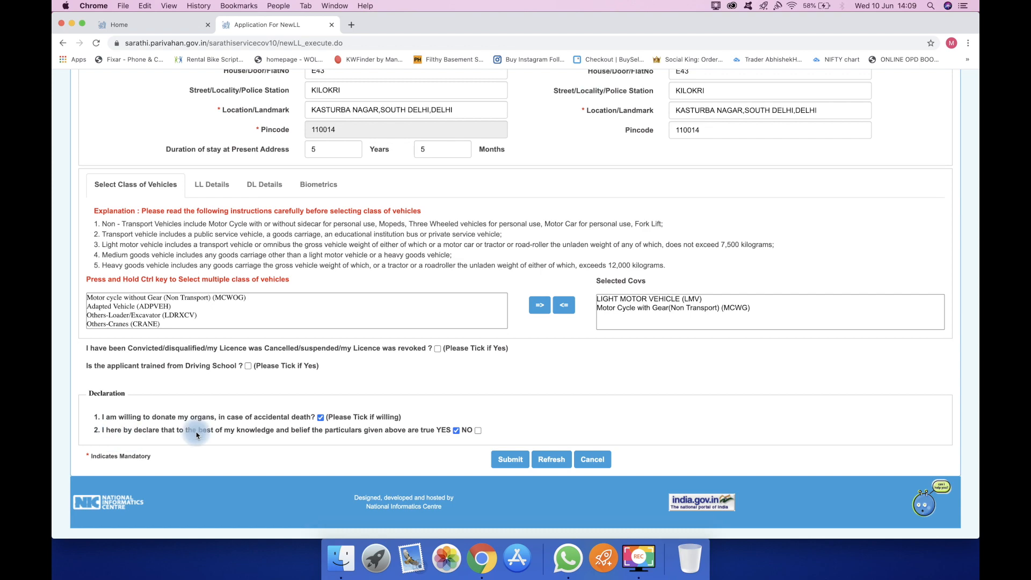
# Scroll through the form and back to the top to review the present address details
pyautogui.scroll(5, 468, 279)
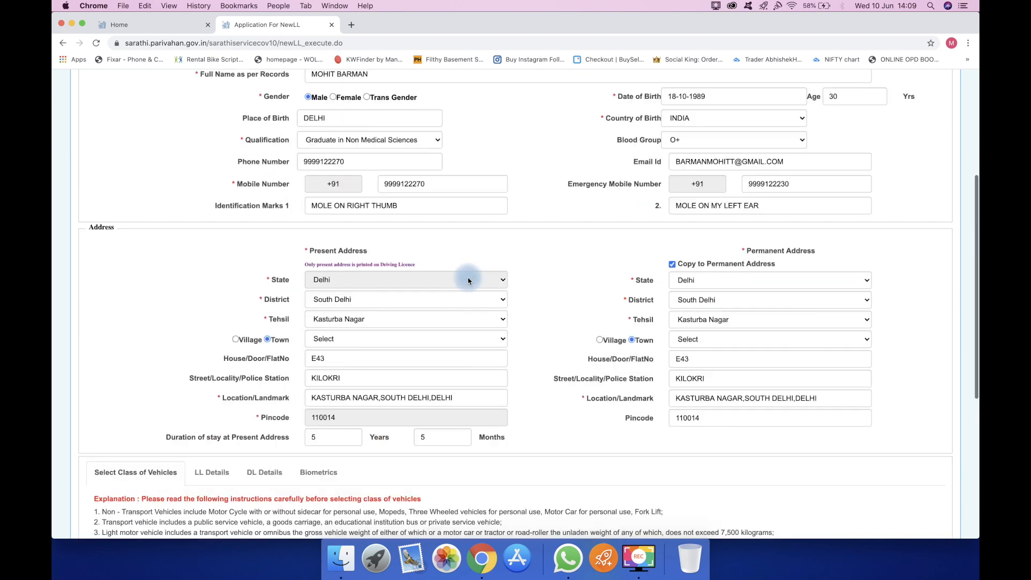
pyautogui.scroll(3, 468, 278)
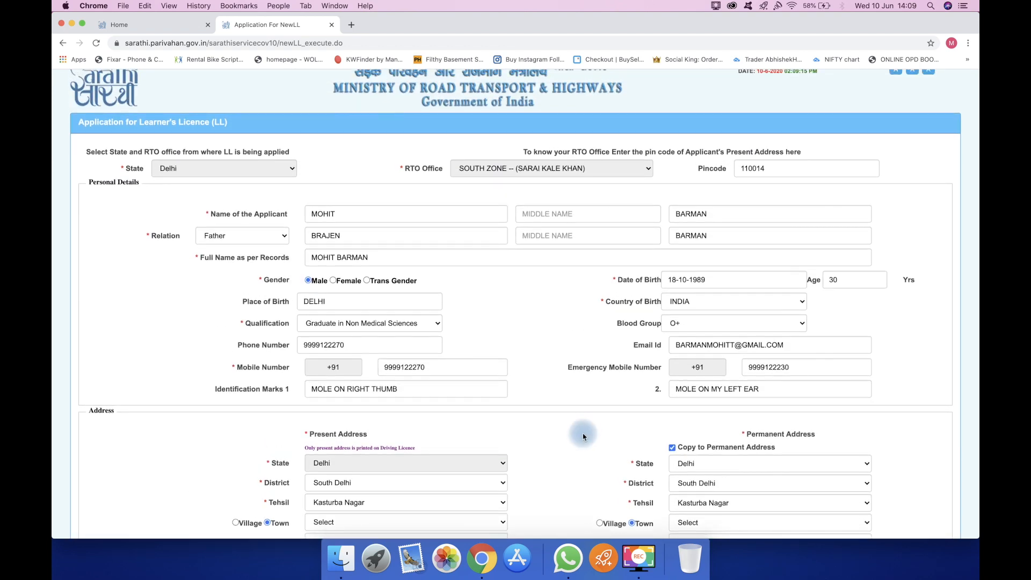
pyautogui.scroll(-8, 584, 436)
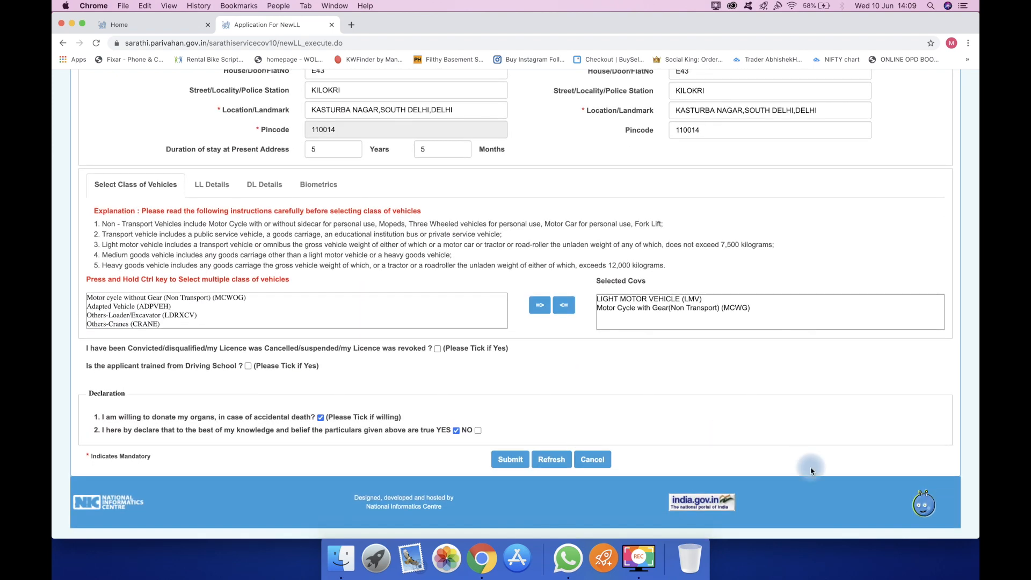
pyautogui.scroll(8, 682, 395)
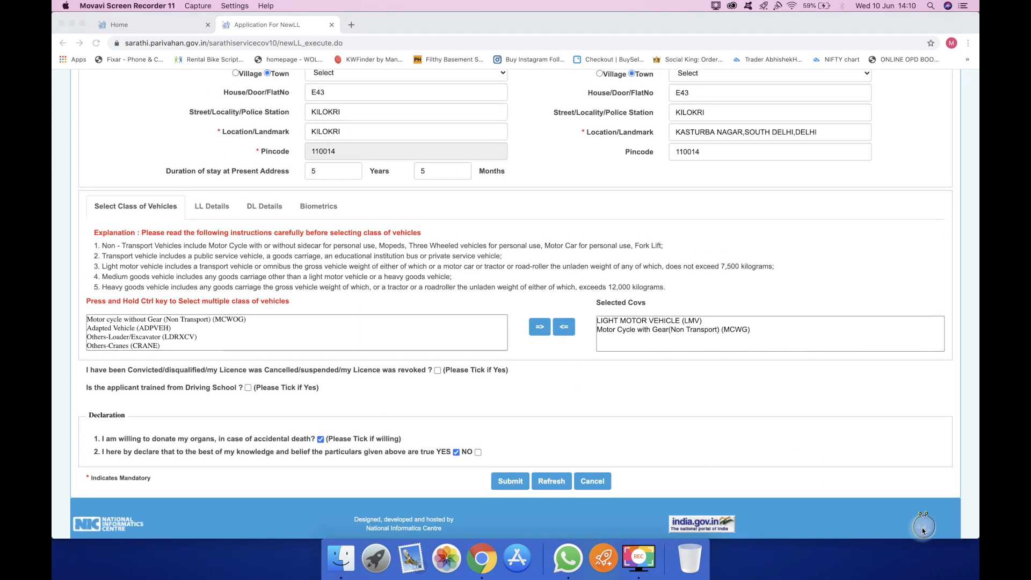
pyautogui.scroll(2, 683, 394)
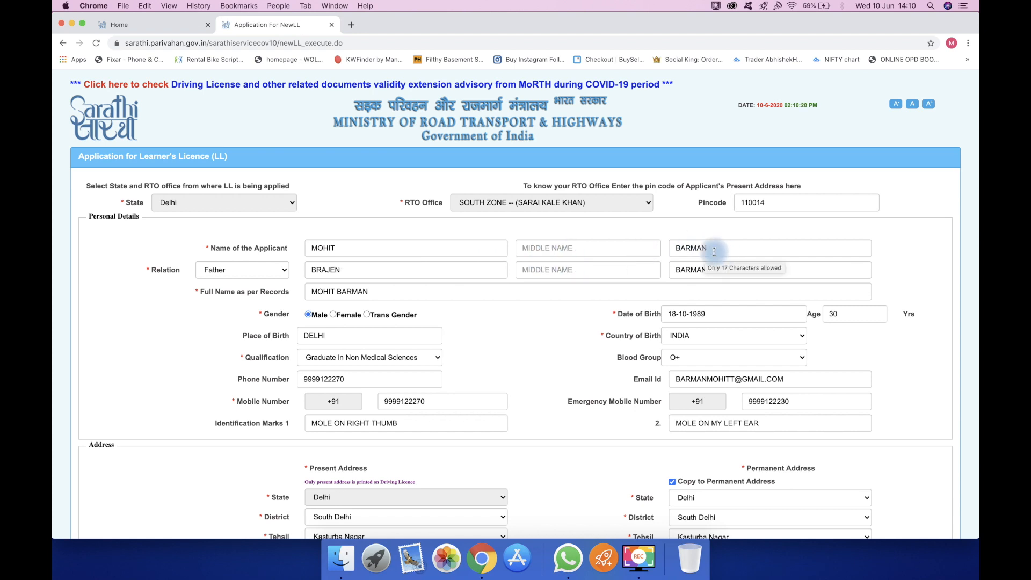
pyautogui.click(250, 271)
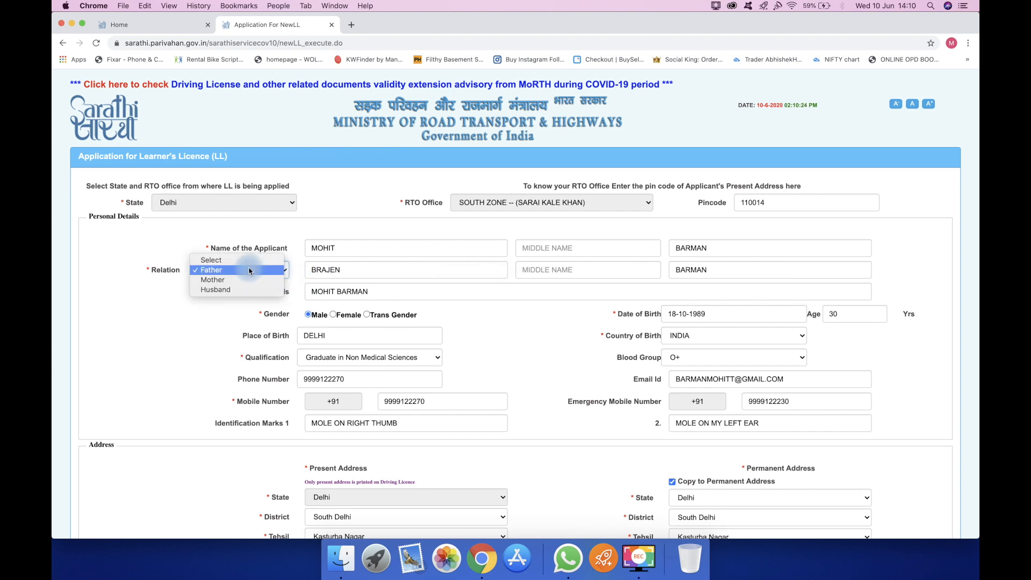
pyautogui.click(221, 275)
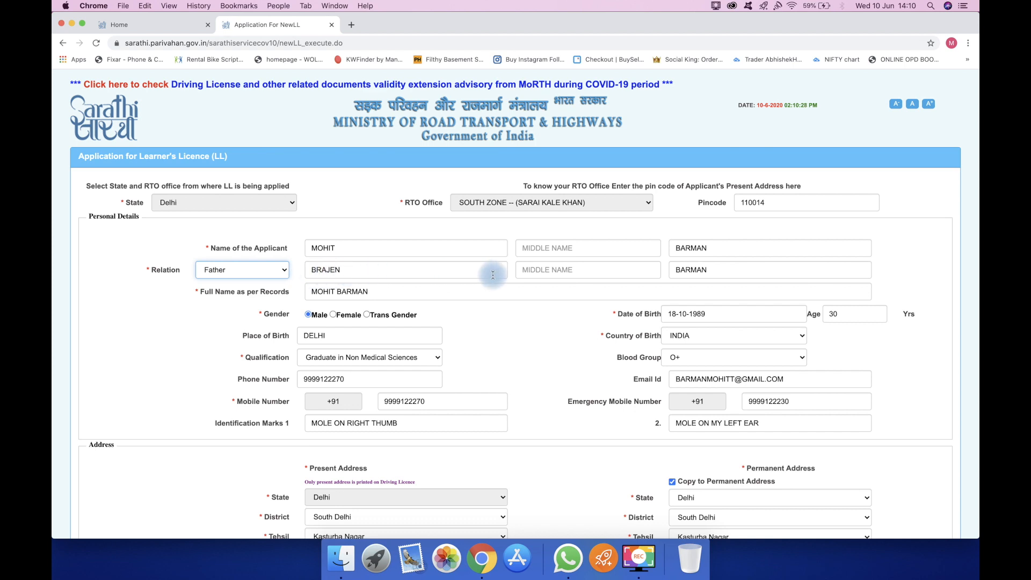
pyautogui.click(259, 272)
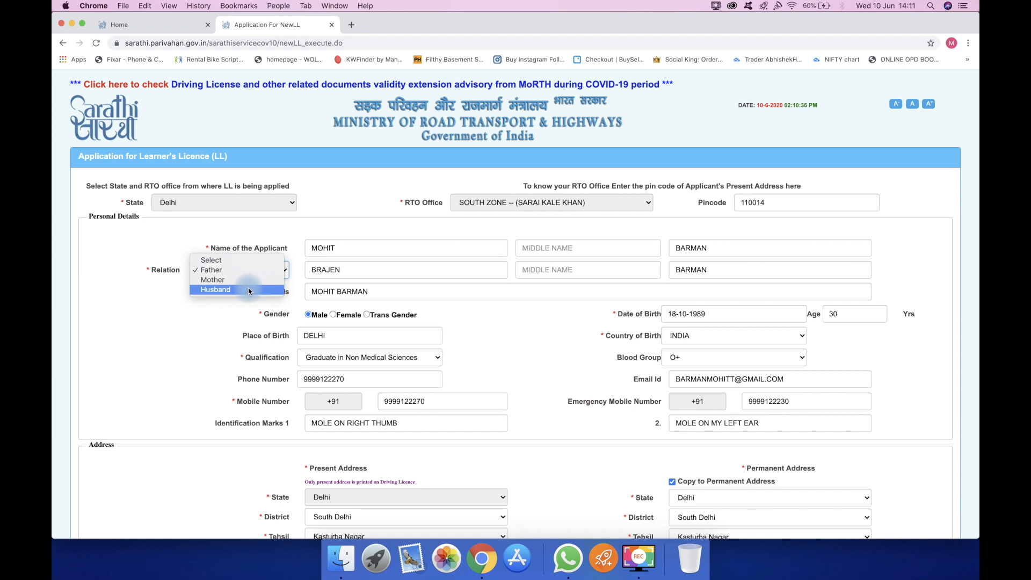
pyautogui.click(248, 290)
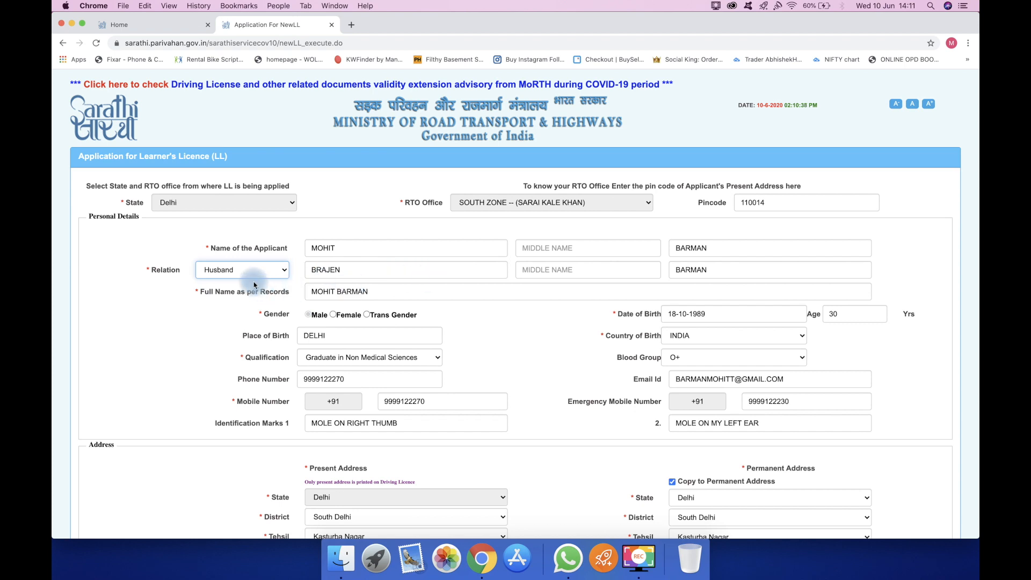
pyautogui.click(249, 276)
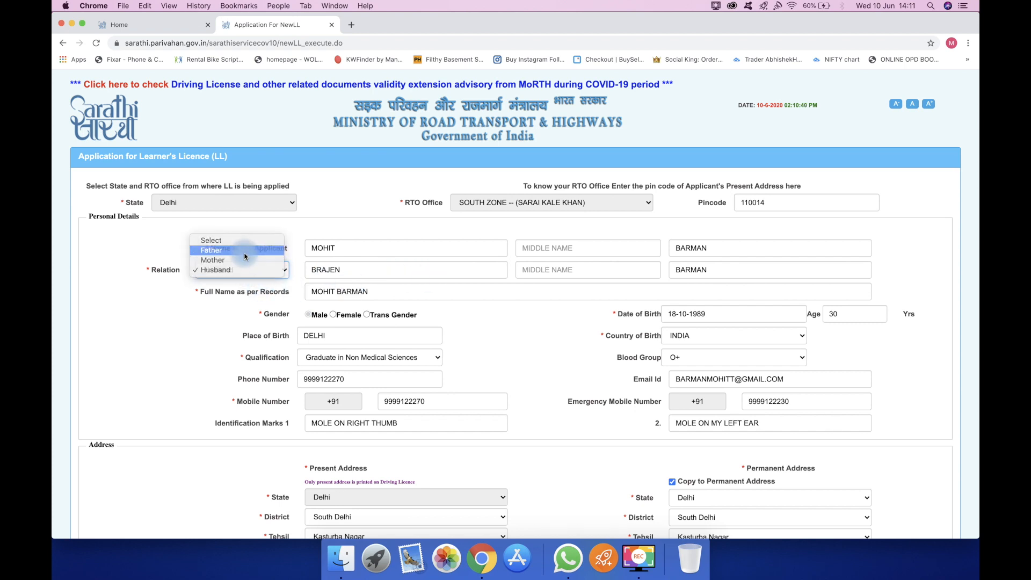
pyautogui.click(245, 253)
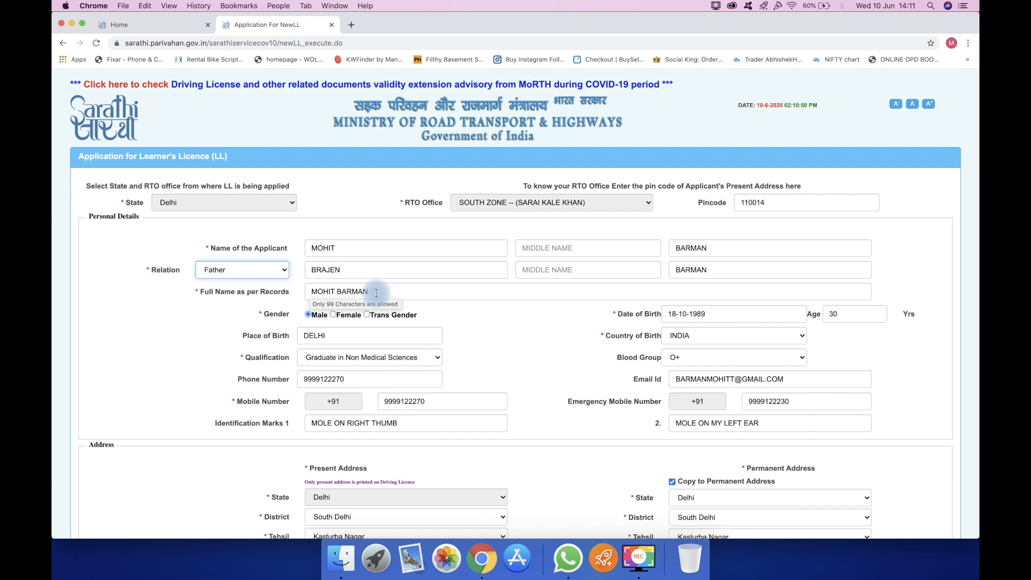
pyautogui.scroll(-1, 376, 293)
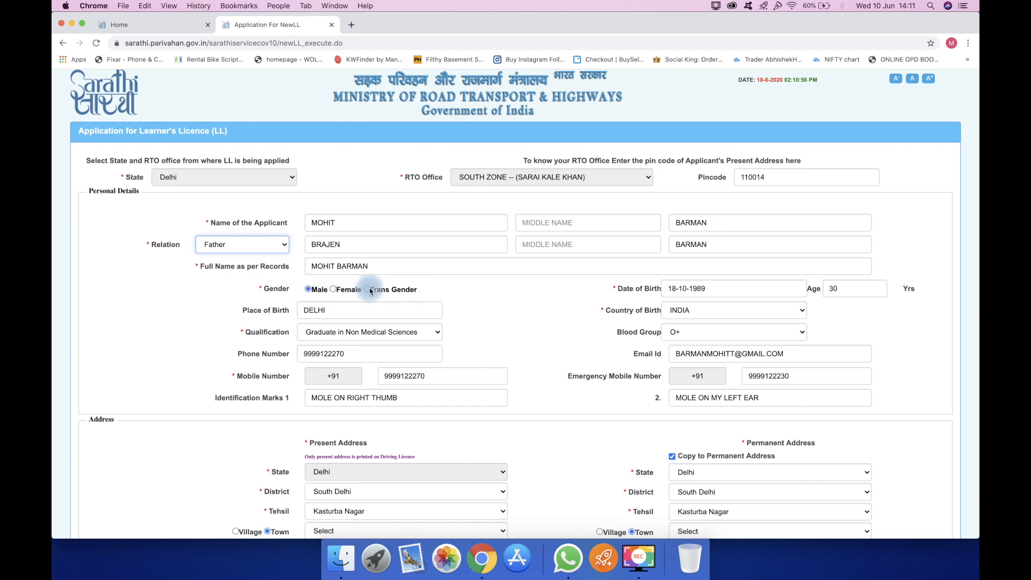
pyautogui.scroll(-2, 439, 280)
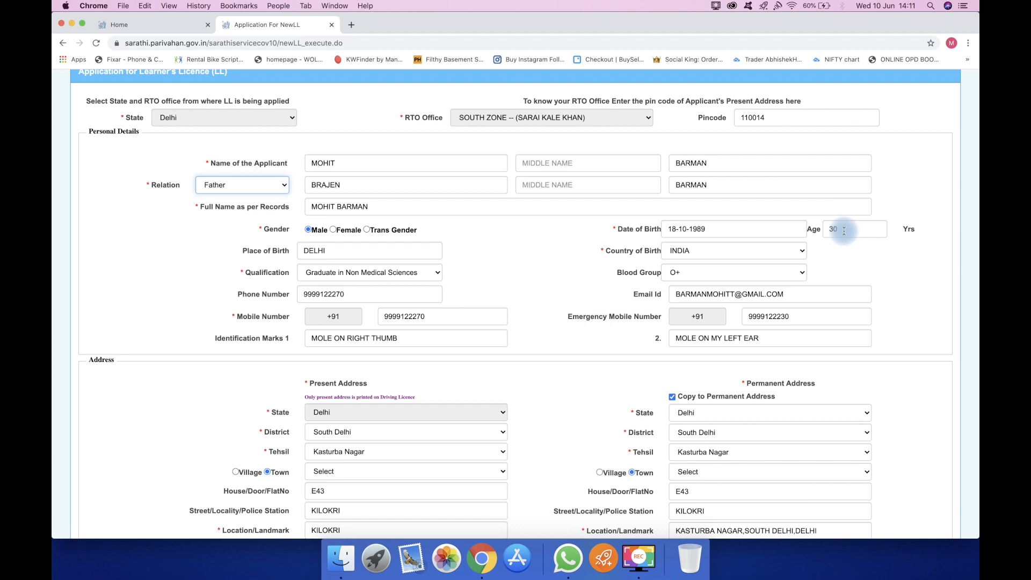
pyautogui.scroll(-2, 495, 257)
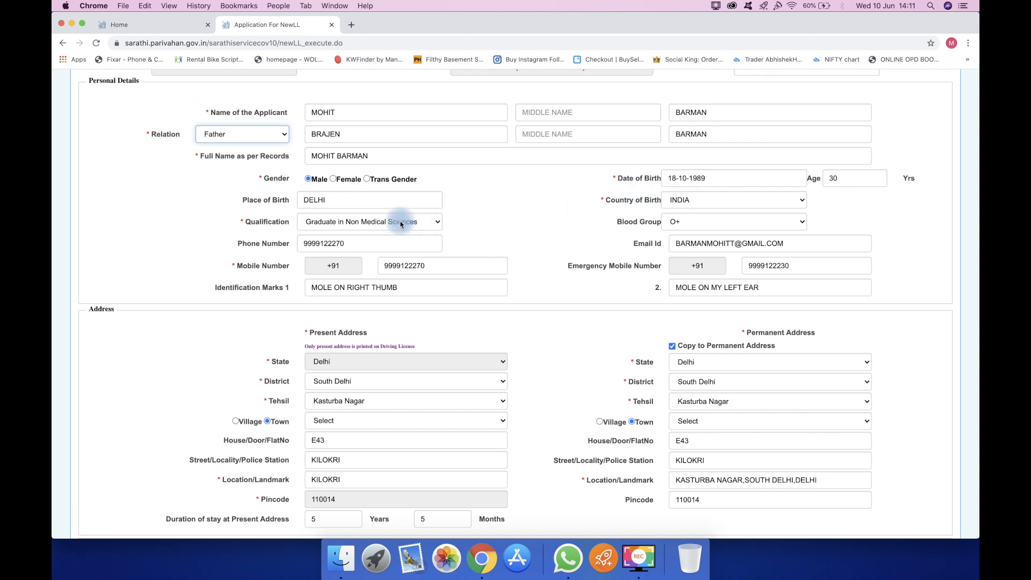
pyautogui.click(675, 229)
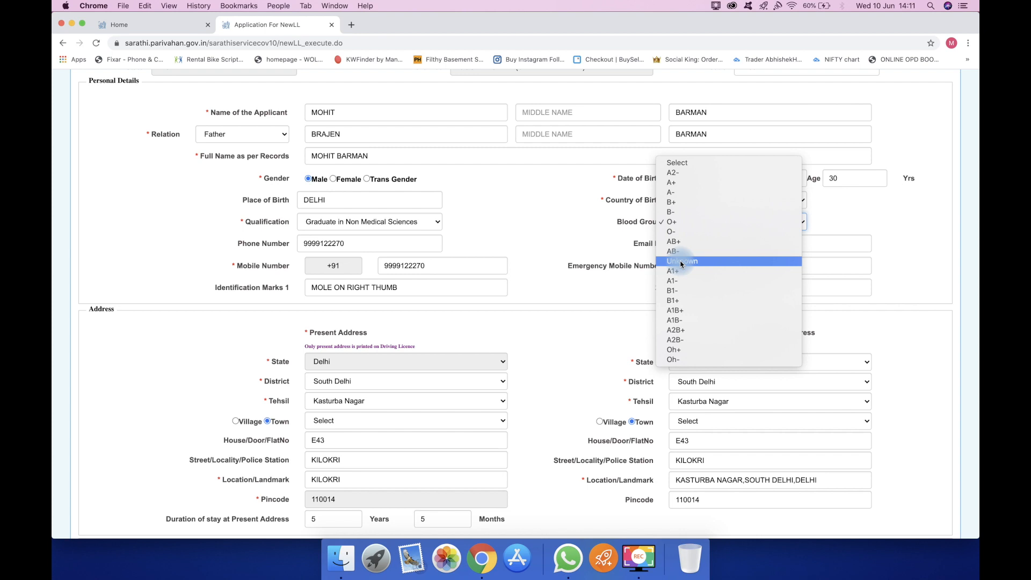
pyautogui.click(681, 264)
pyautogui.click(684, 224)
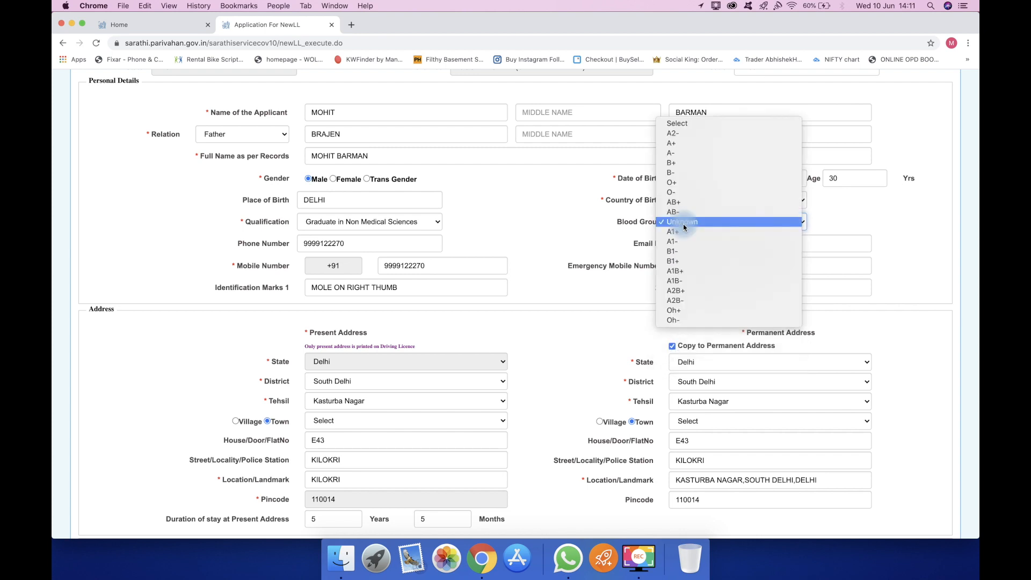
pyautogui.click(679, 183)
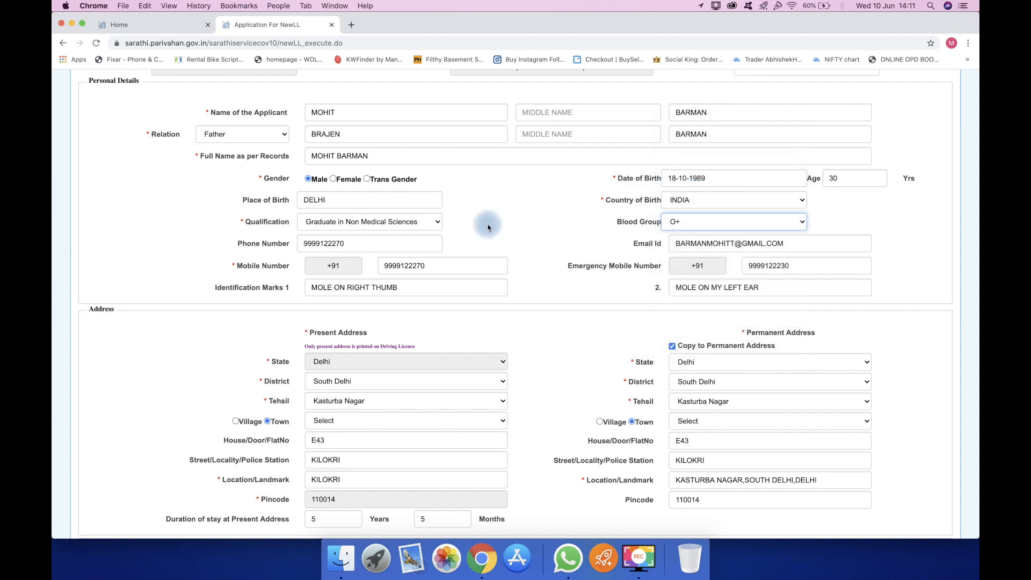
pyautogui.scroll(-1, 487, 227)
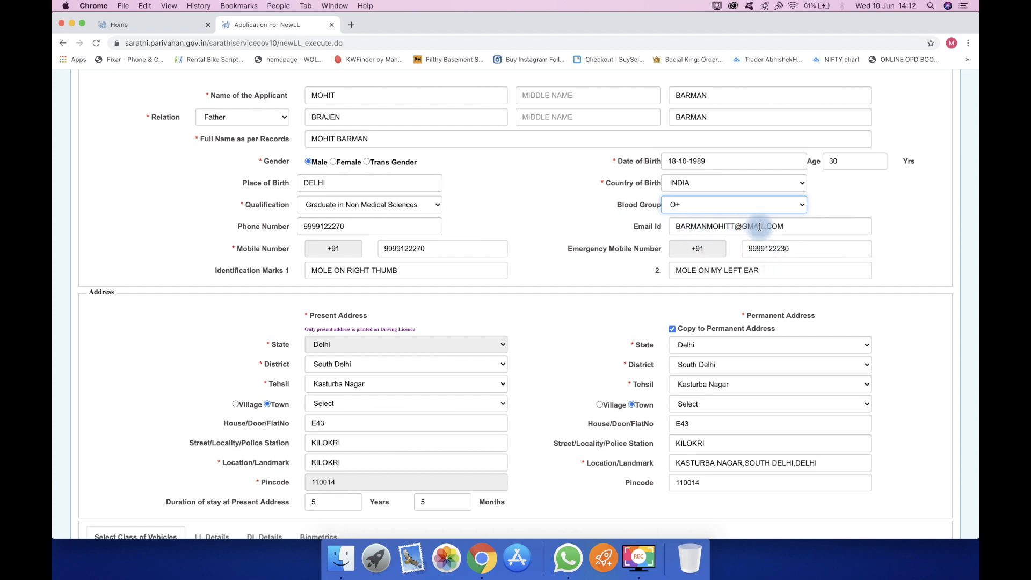
# Untick and re-tick Copy to Permanent Address so the permanent landmark becomes KILOKRI
pyautogui.scroll(-3, 692, 228)
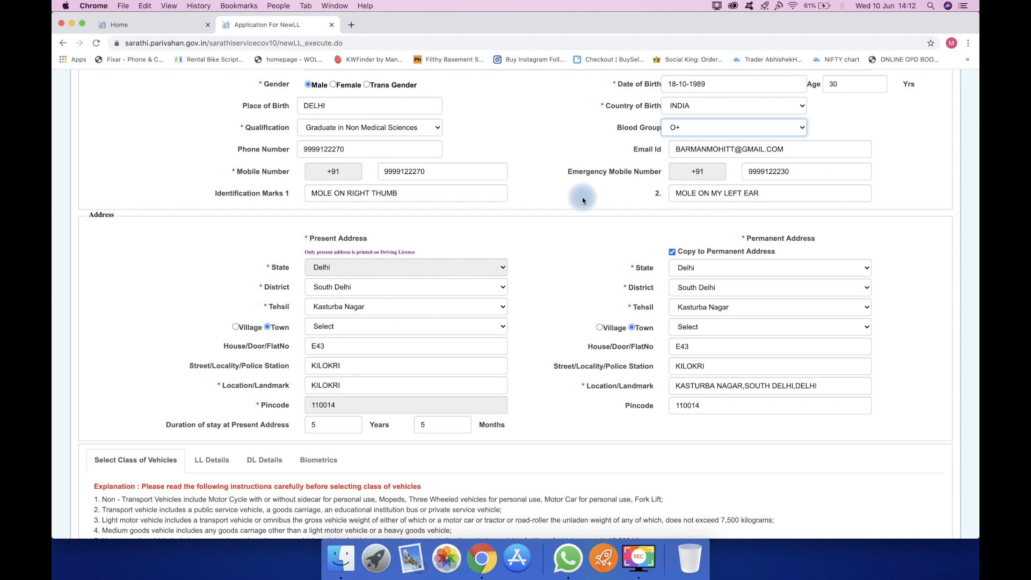
pyautogui.scroll(-2, 580, 231)
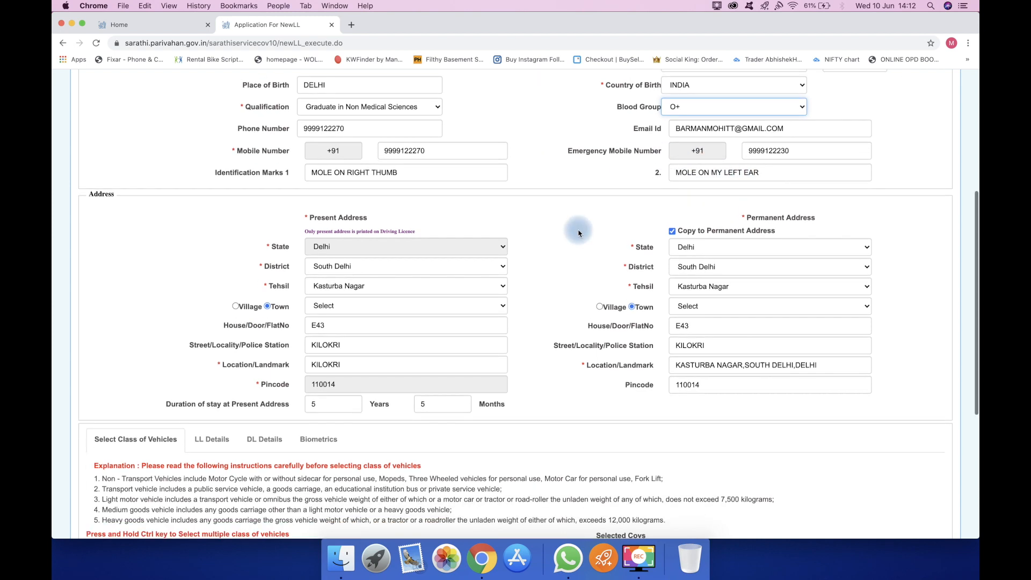
pyautogui.scroll(-3, 579, 233)
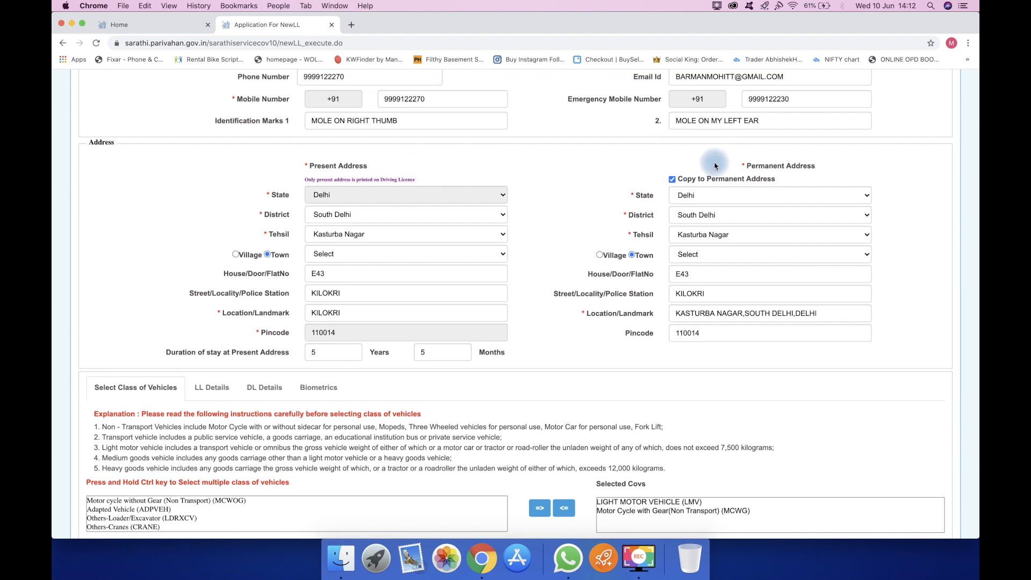
pyautogui.click(672, 181)
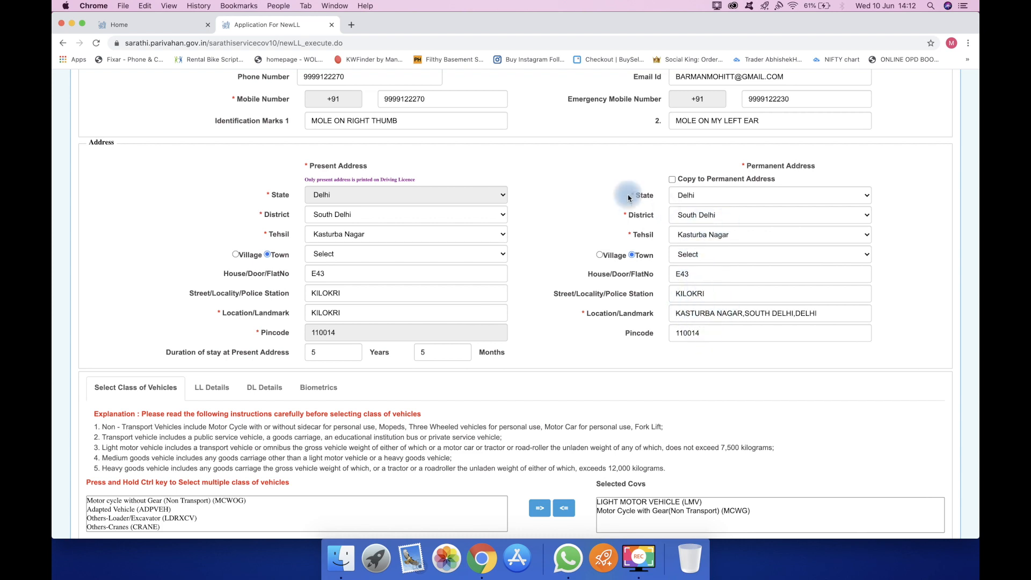
pyautogui.click(672, 180)
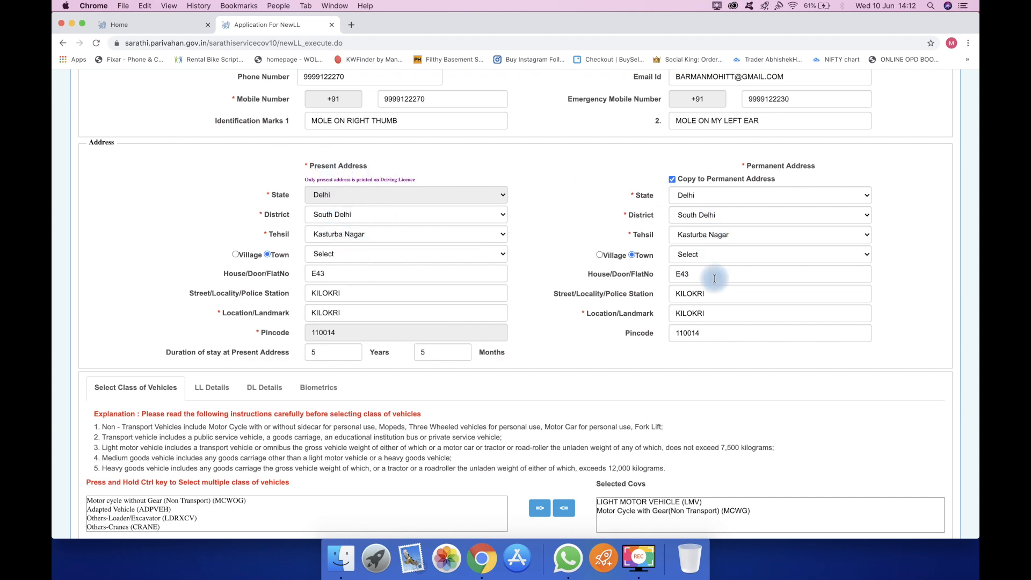
pyautogui.scroll(-5, 568, 350)
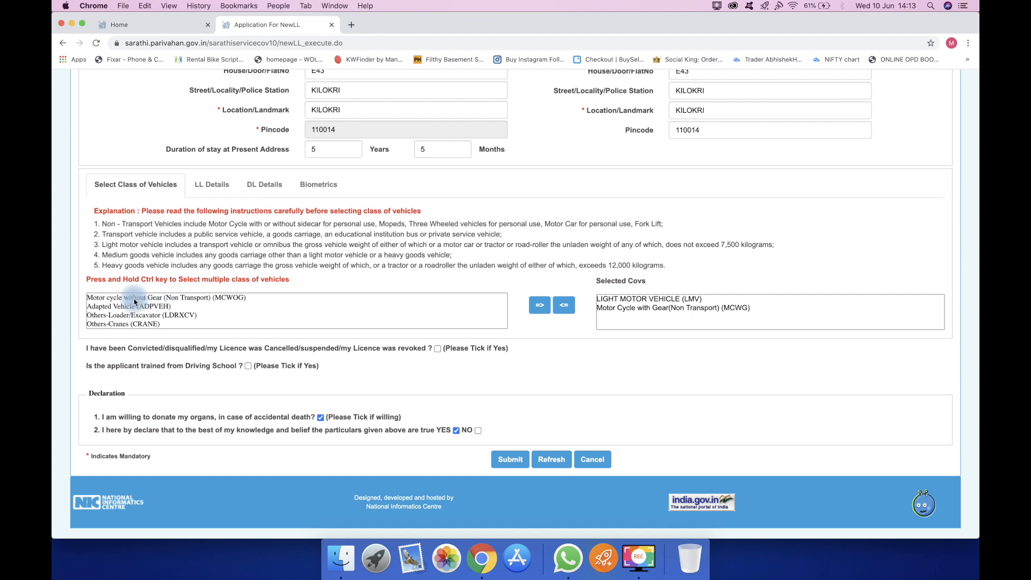
pyautogui.click(123, 310)
pyautogui.click(115, 299)
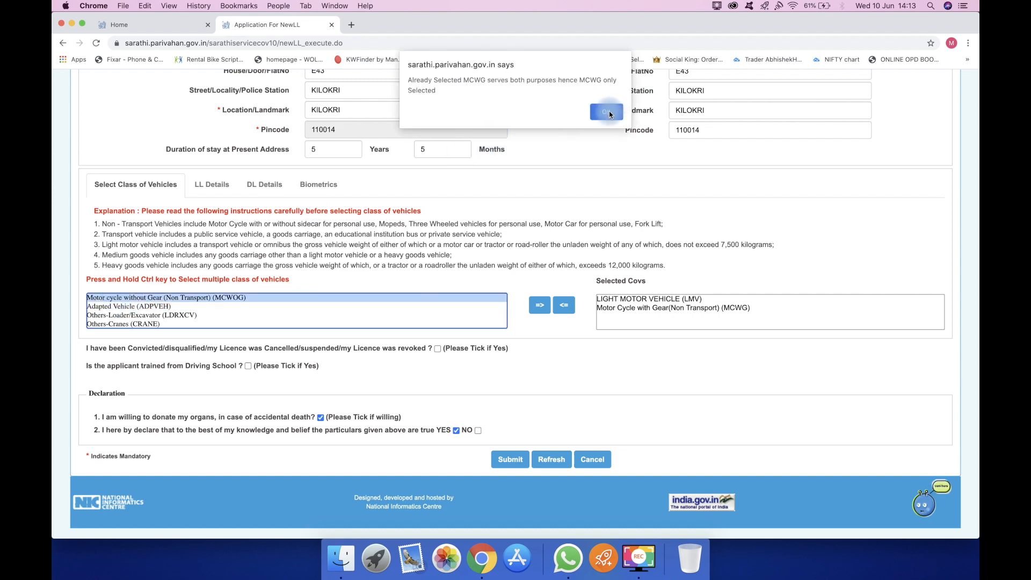
pyautogui.click(608, 111)
pyautogui.click(108, 308)
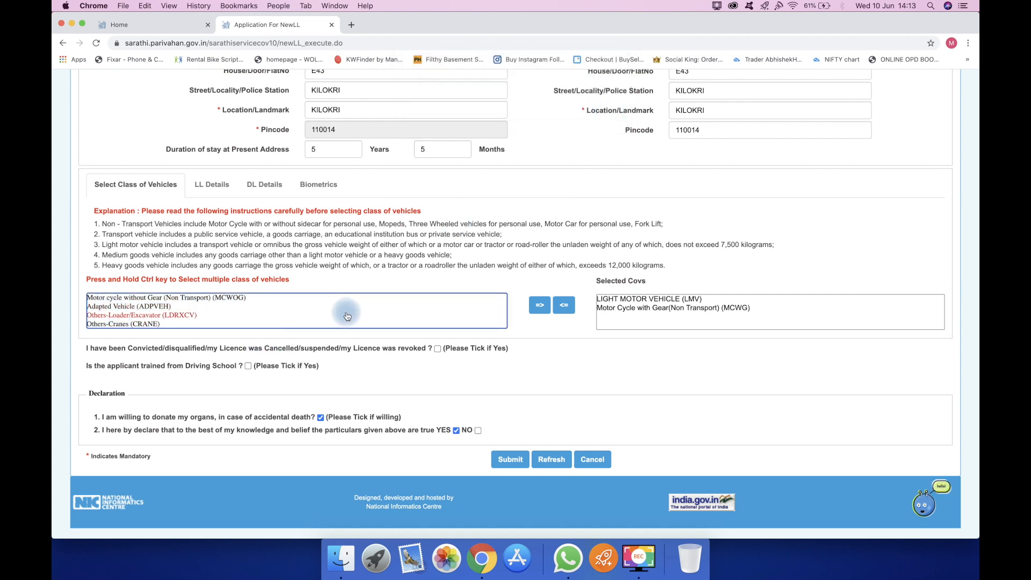
pyautogui.click(537, 311)
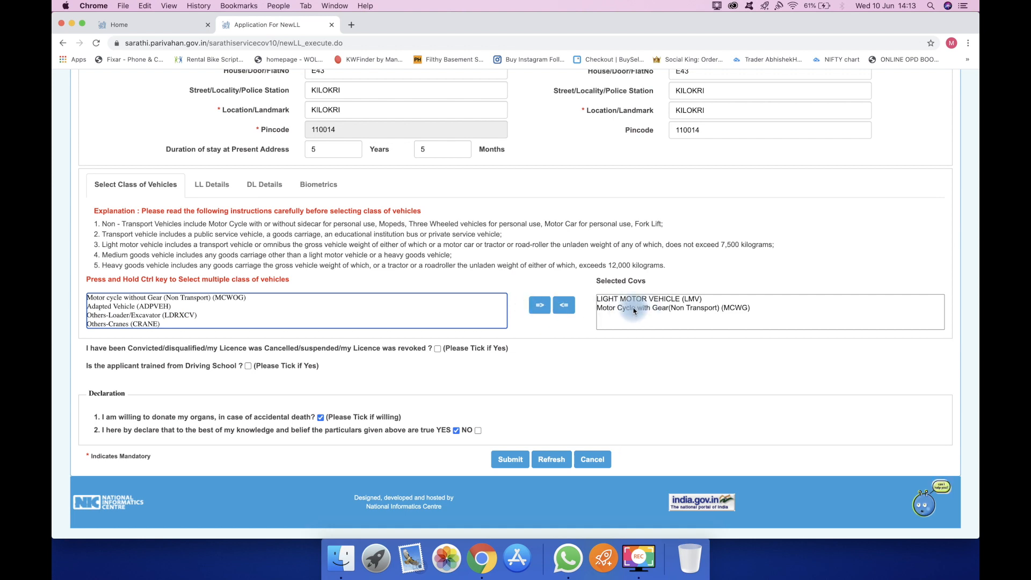
pyautogui.click(563, 312)
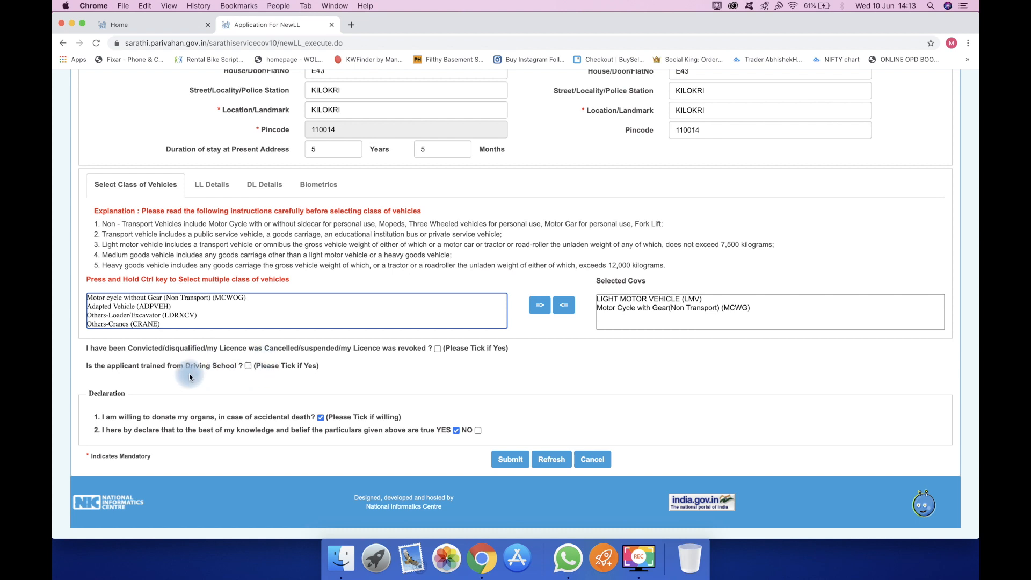
pyautogui.click(248, 366)
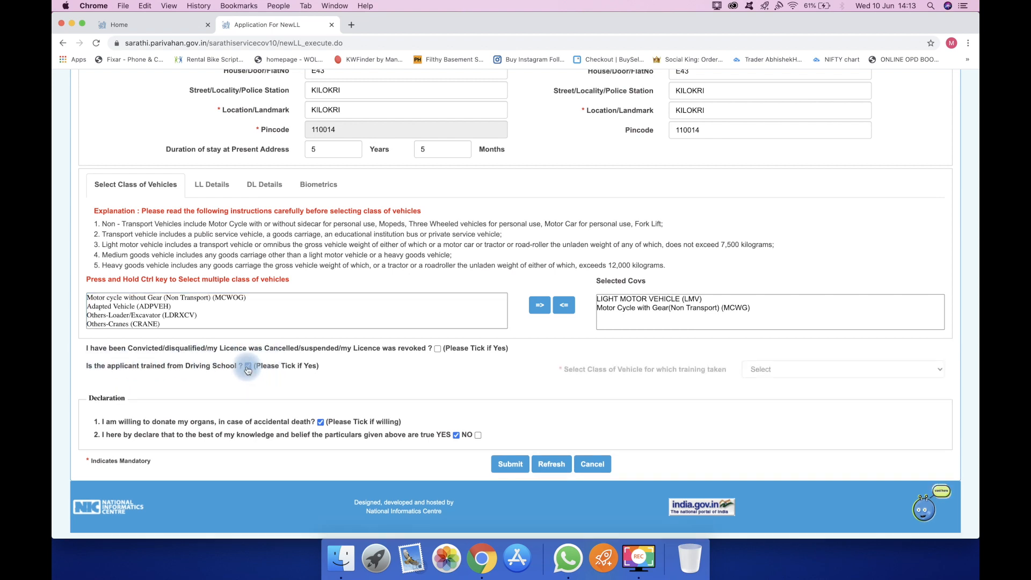
pyautogui.click(790, 371)
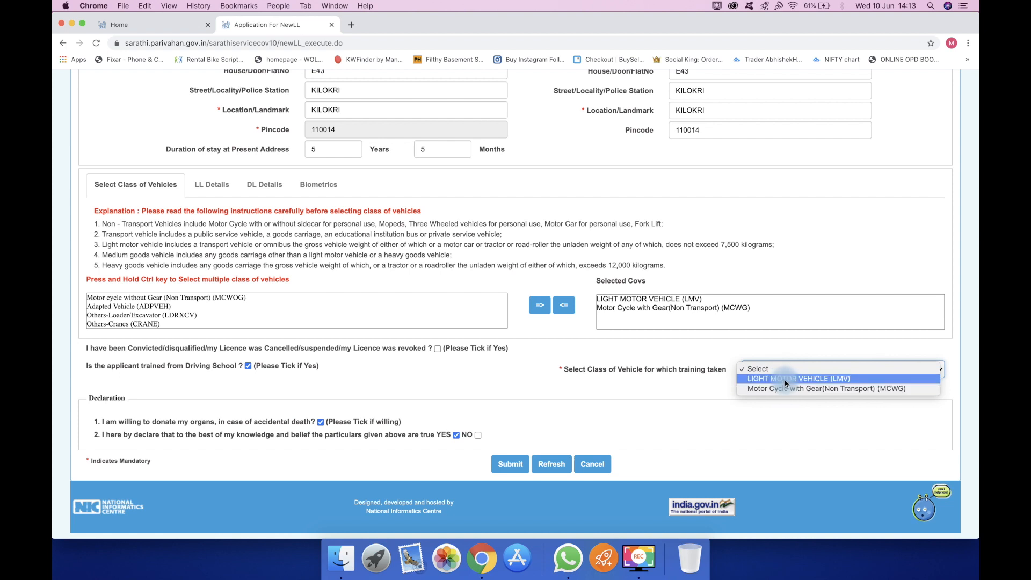
pyautogui.click(640, 372)
pyautogui.click(249, 367)
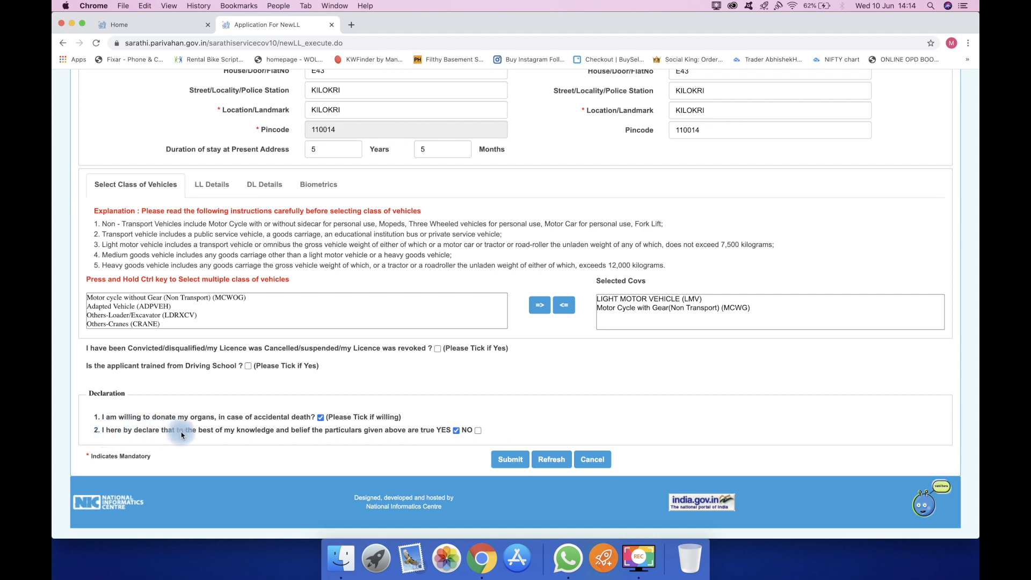
pyautogui.scroll(15, 371, 313)
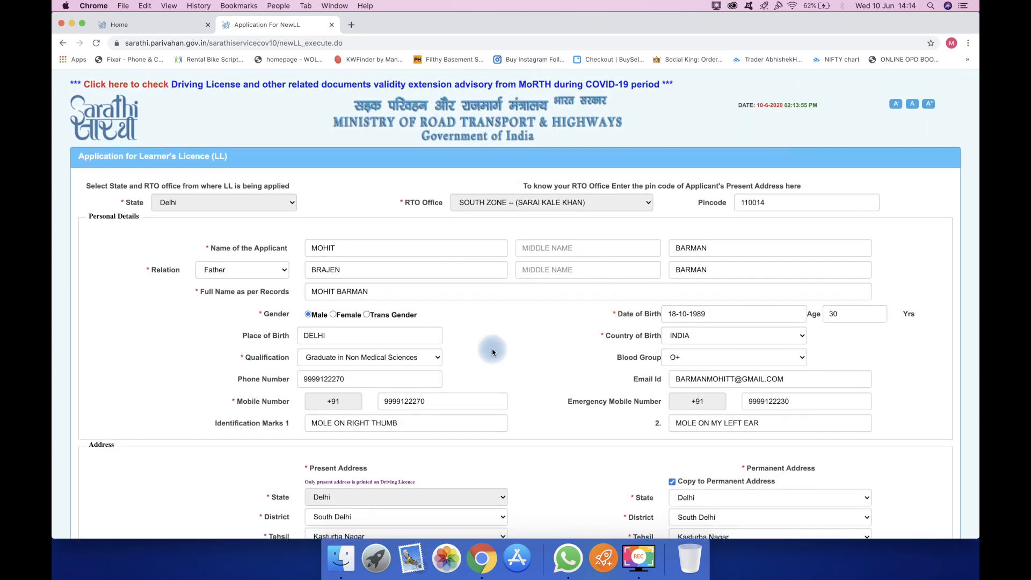
pyautogui.scroll(-7, 559, 400)
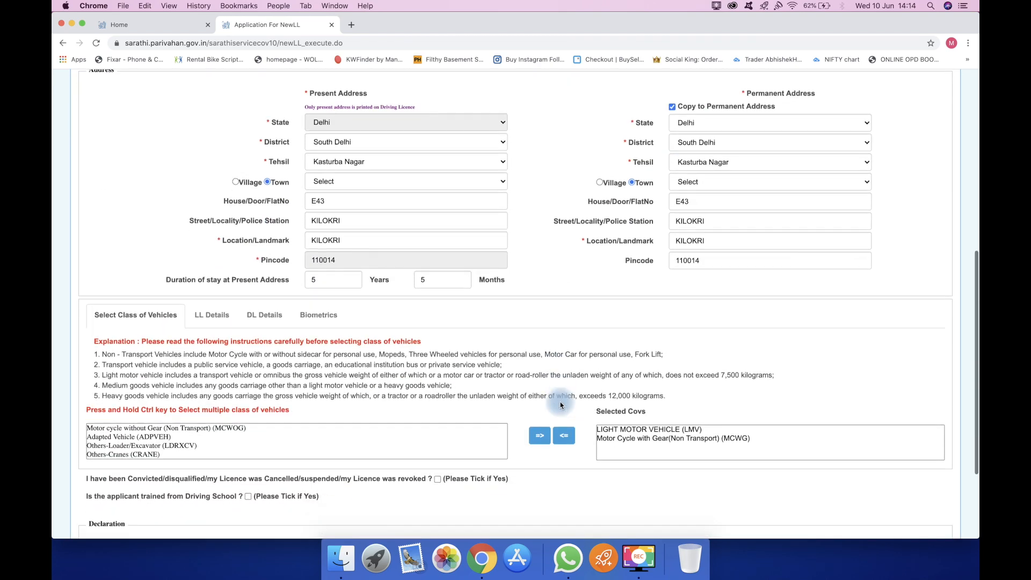
pyautogui.scroll(-1, 560, 405)
pyautogui.scroll(-5, 560, 405)
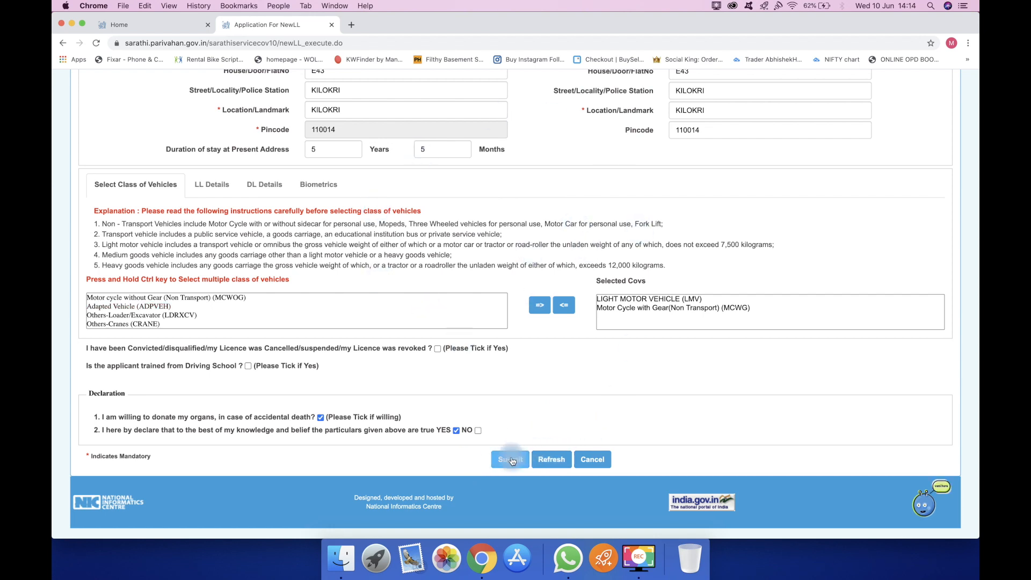
pyautogui.click(921, 528)
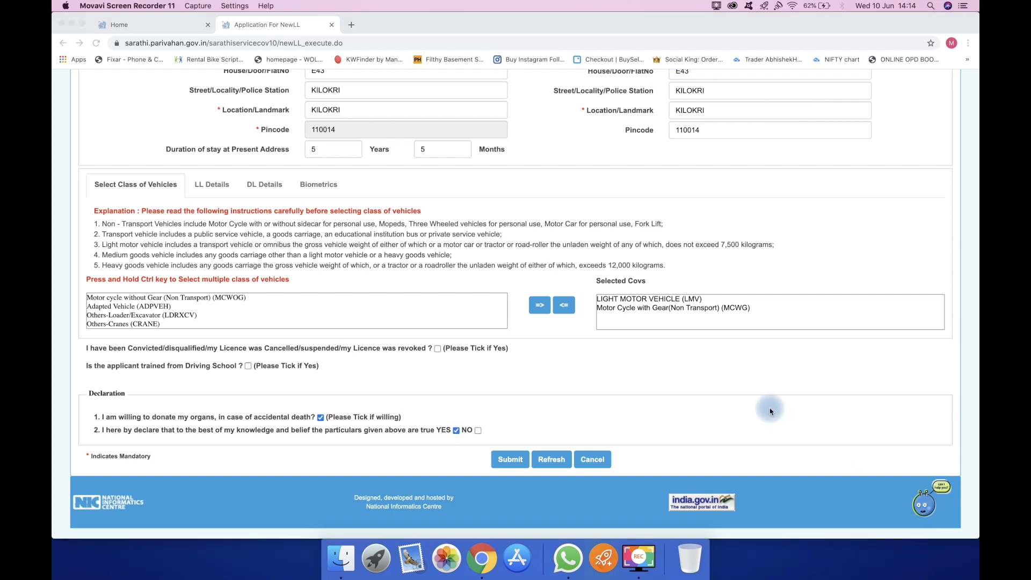
pyautogui.scroll(10, 770, 412)
# Replace the emergency mobile number's last digit with 44
pyautogui.click(785, 289)
pyautogui.click(791, 290)
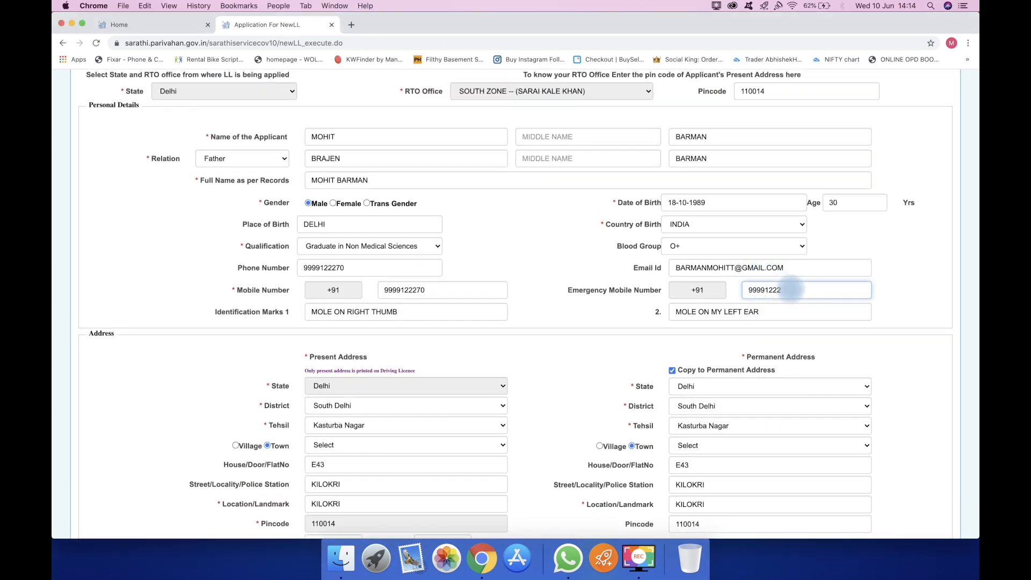
pyautogui.press('BackSpace')
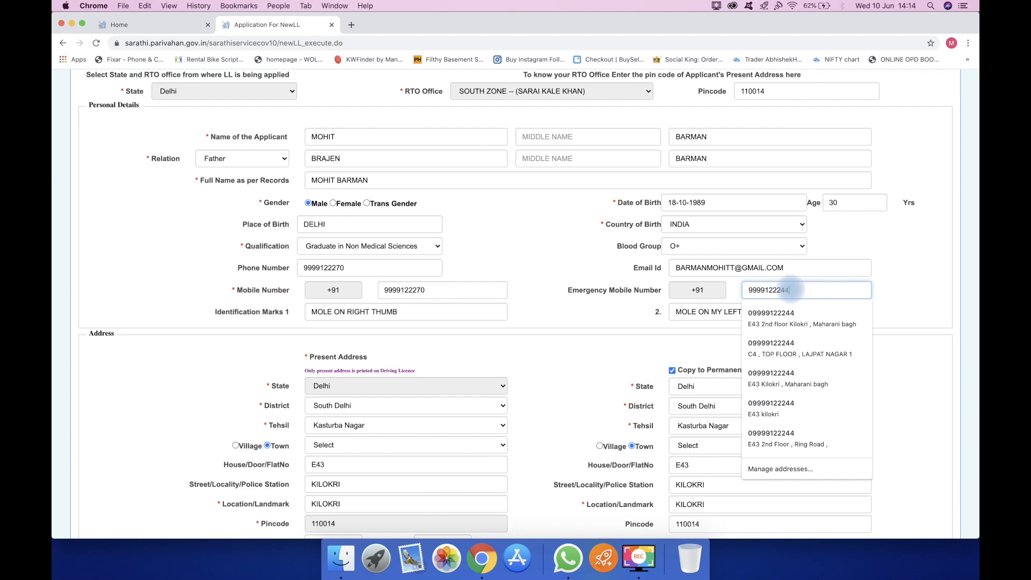
pyautogui.write('44')
pyautogui.click(876, 303)
# Submit the application and dismiss the 'Enter valid Phone Number' alert
pyautogui.scroll(-3, 893, 315)
pyautogui.scroll(-10, 893, 314)
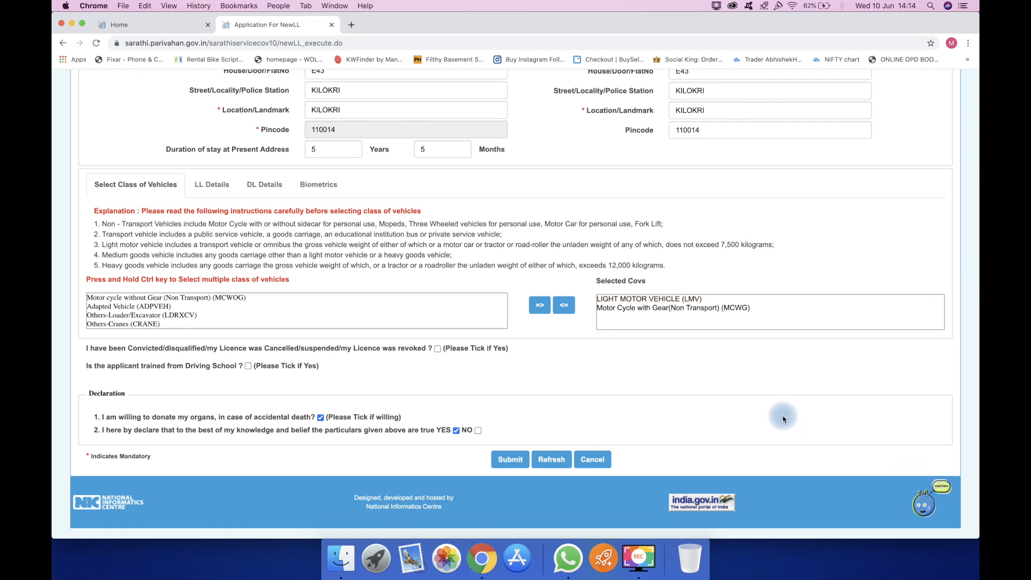
pyautogui.click(501, 461)
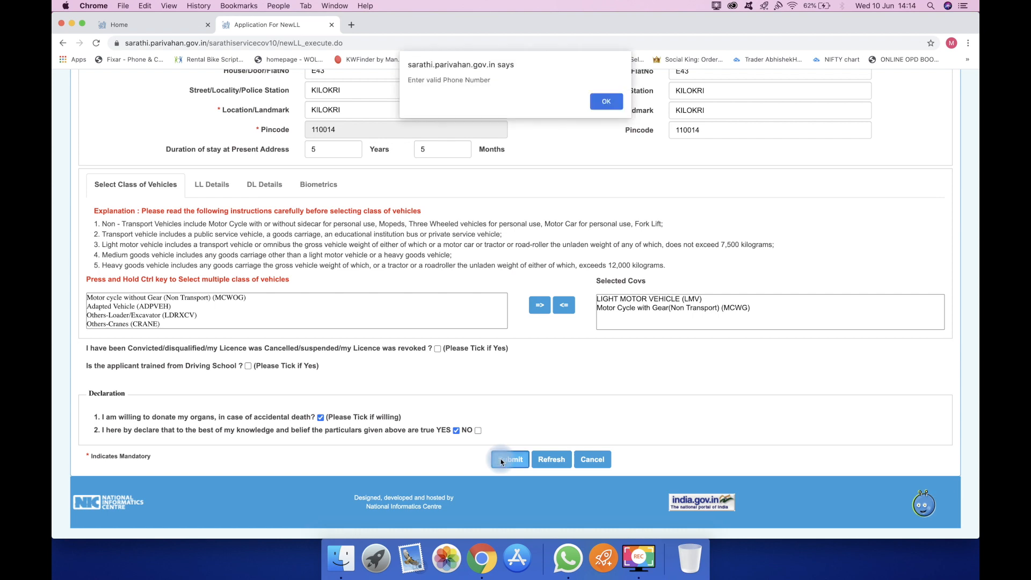
pyautogui.click(606, 102)
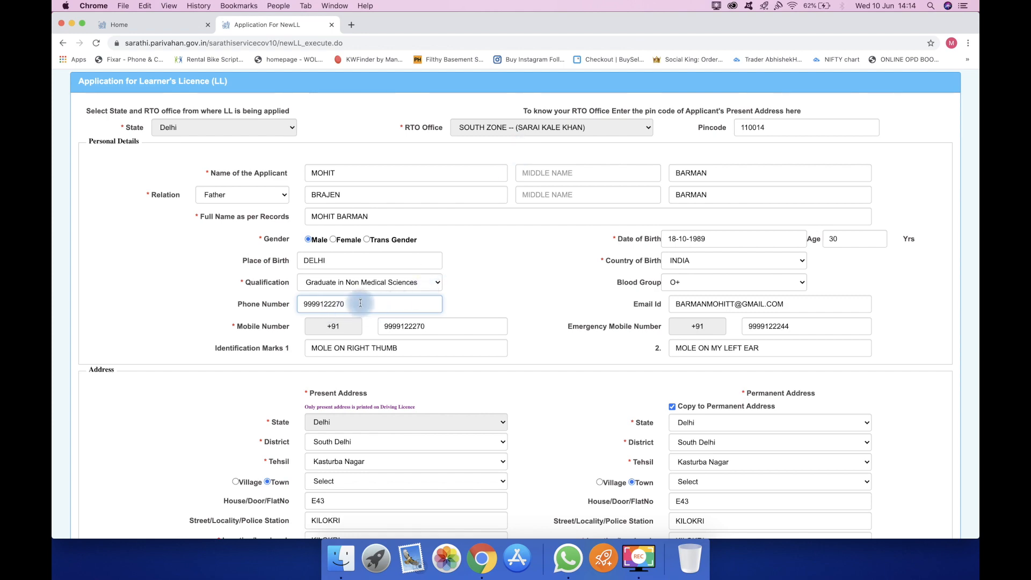
# Clear the optional Phone Number field and submit the application again
pyautogui.moveTo(360, 303); pyautogui.dragTo(244, 289)
pyautogui.press('BackSpace')
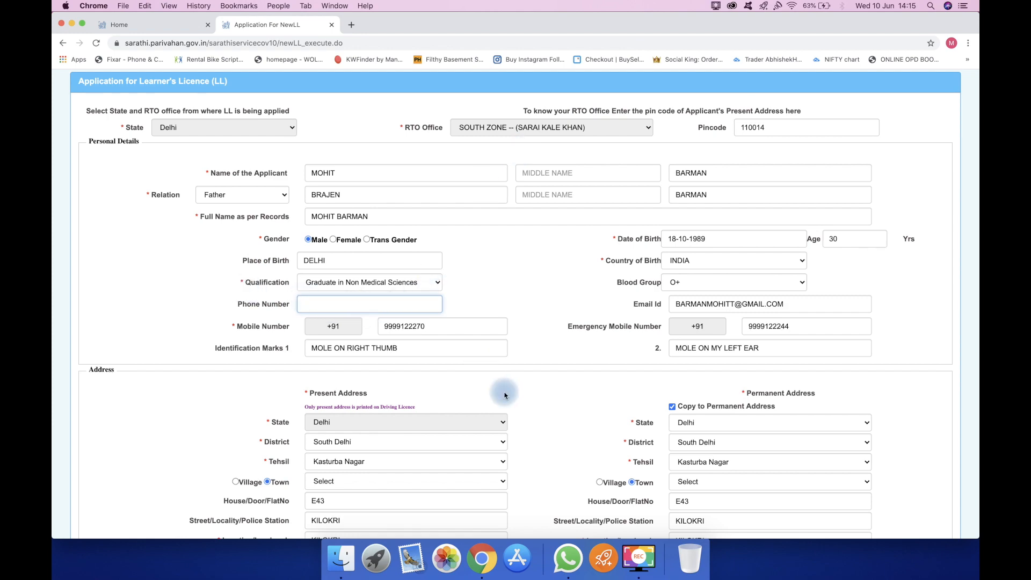
pyautogui.scroll(-10, 504, 393)
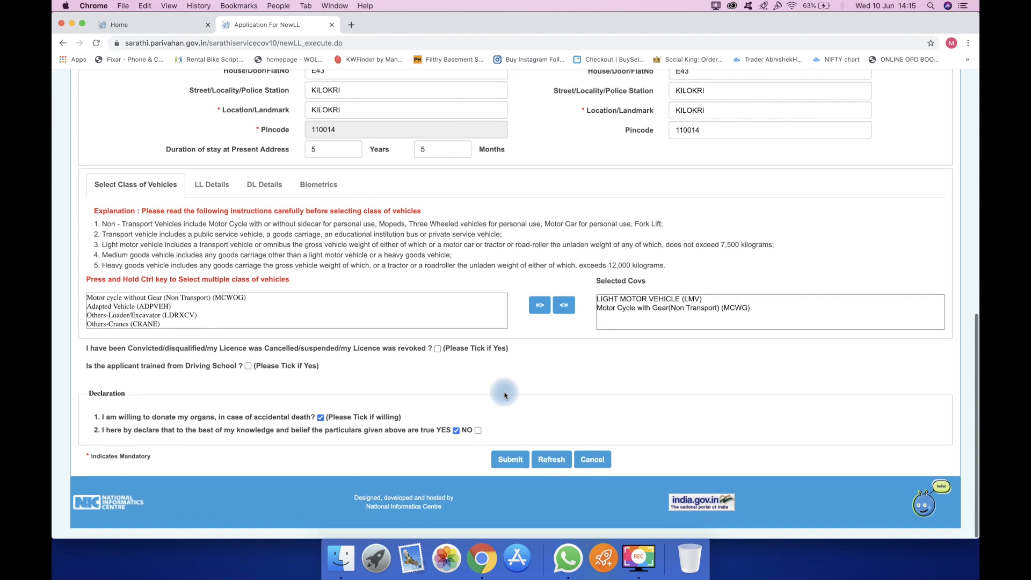
pyautogui.click(508, 460)
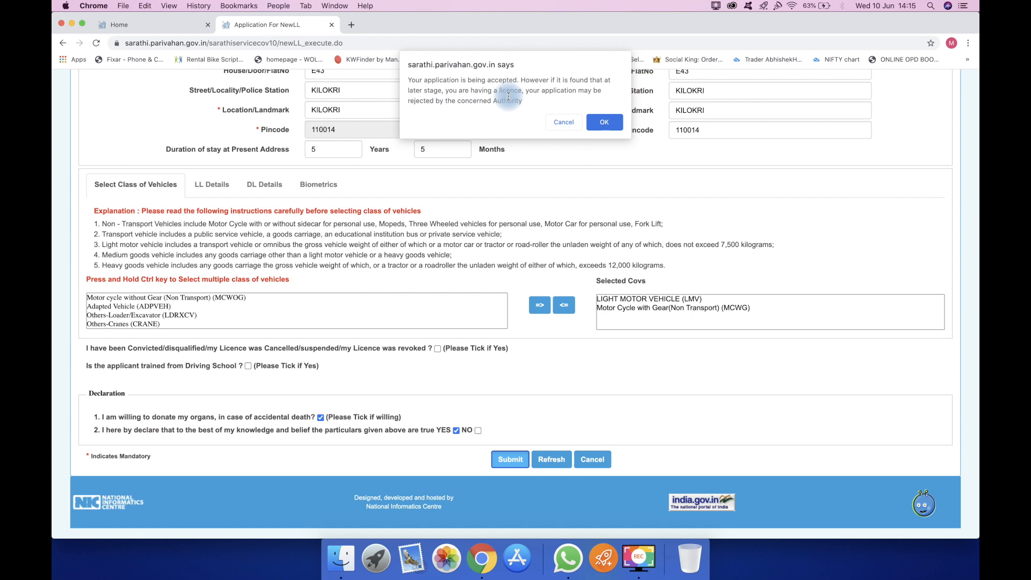
# Accept the existing-licence warning and confirm submitting the data
pyautogui.click(600, 122)
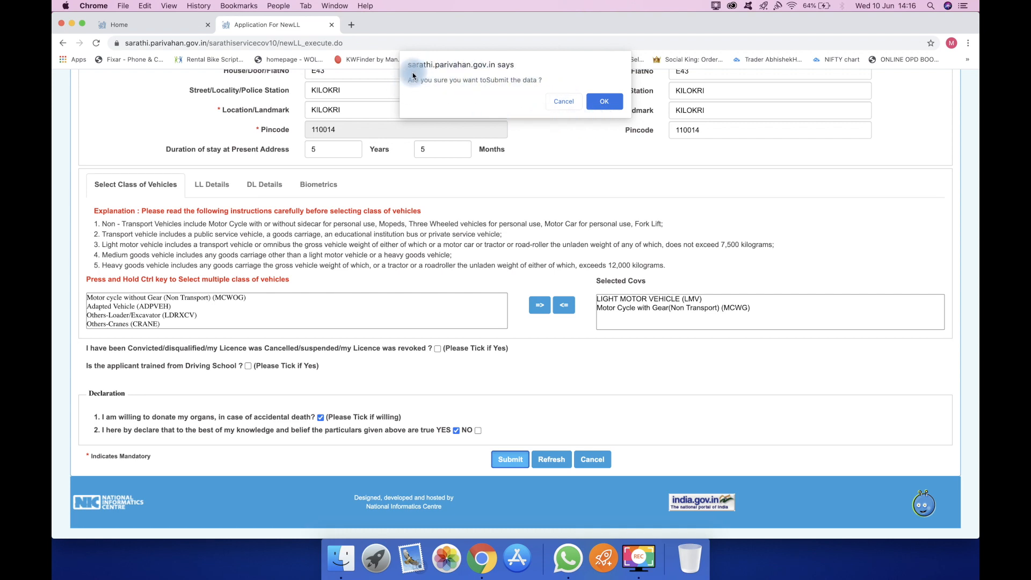
pyautogui.click(604, 102)
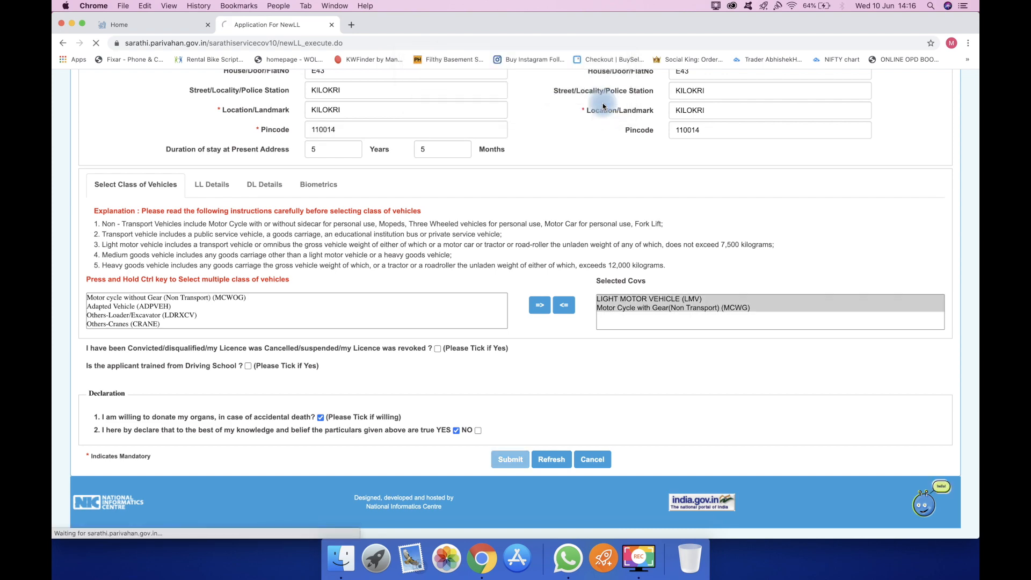
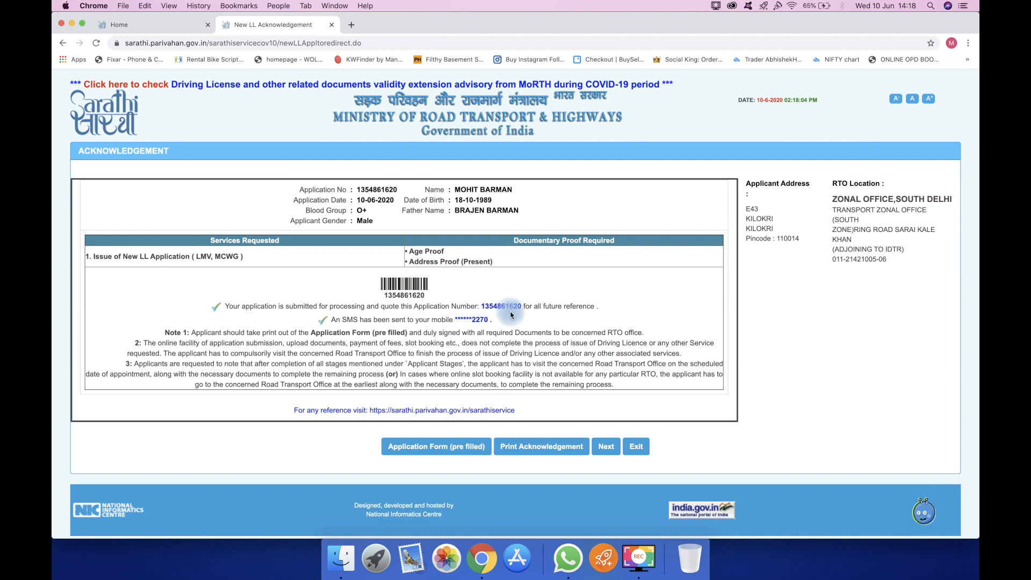
# Download the pre-filled application form as Form.pdf to the desktop and open it
pyautogui.click(451, 447)
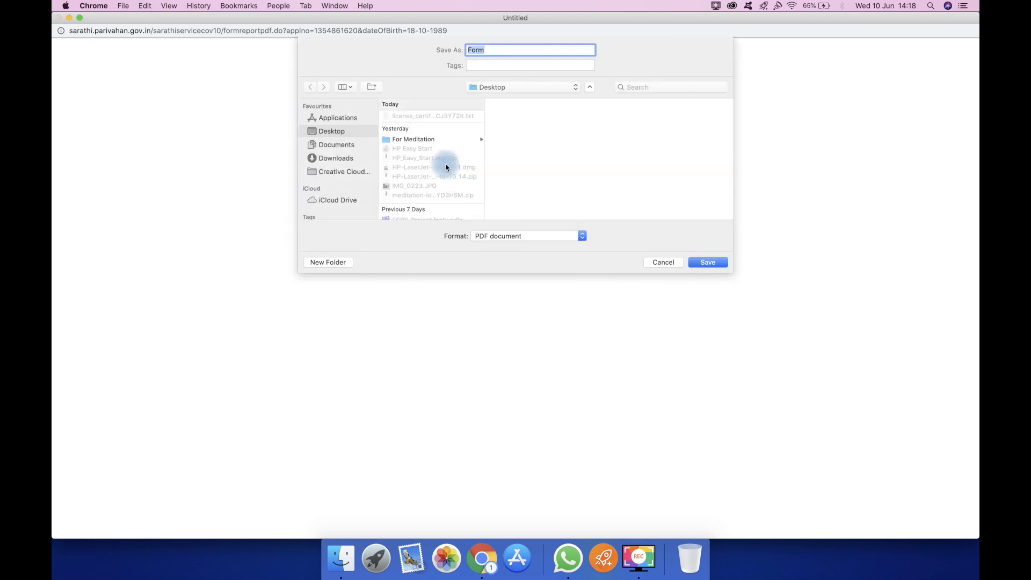
pyautogui.click(710, 262)
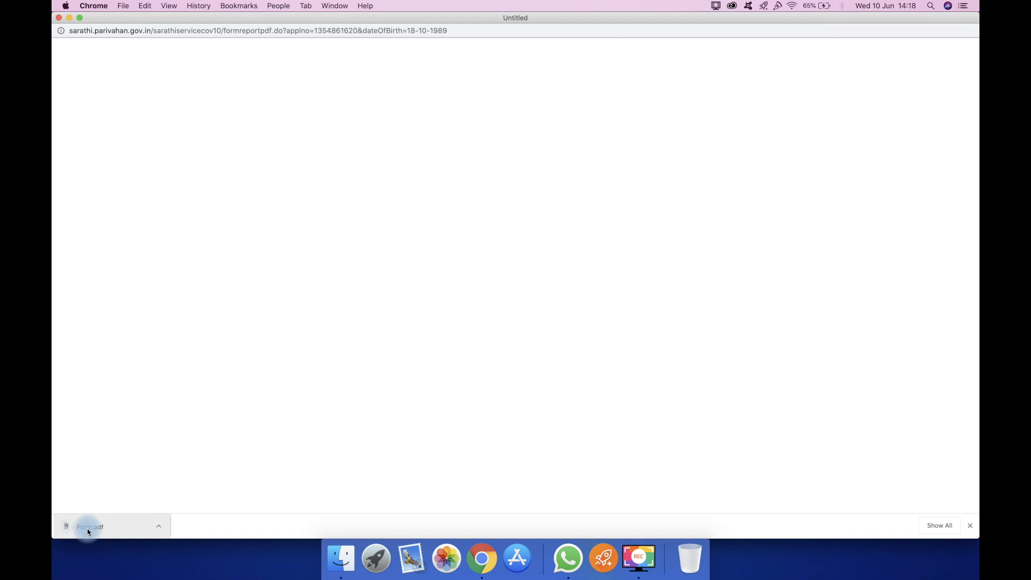
pyautogui.click(89, 531)
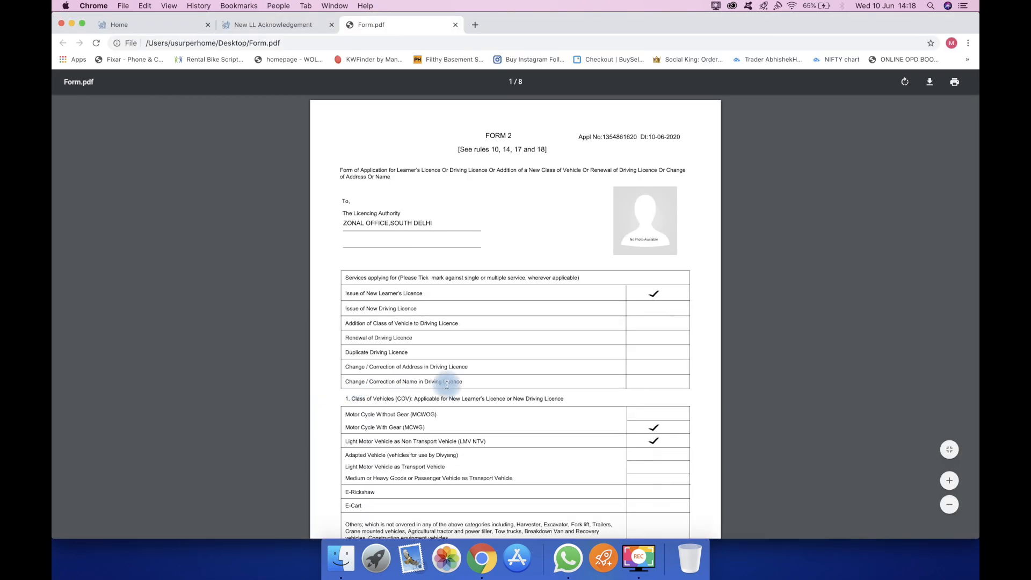
# Review the personal and address pages 2–3 of Form.pdf, then go back to the New LL Acknowledgement tab
pyautogui.scroll(-15, 441, 385)
pyautogui.scroll(-15, 447, 385)
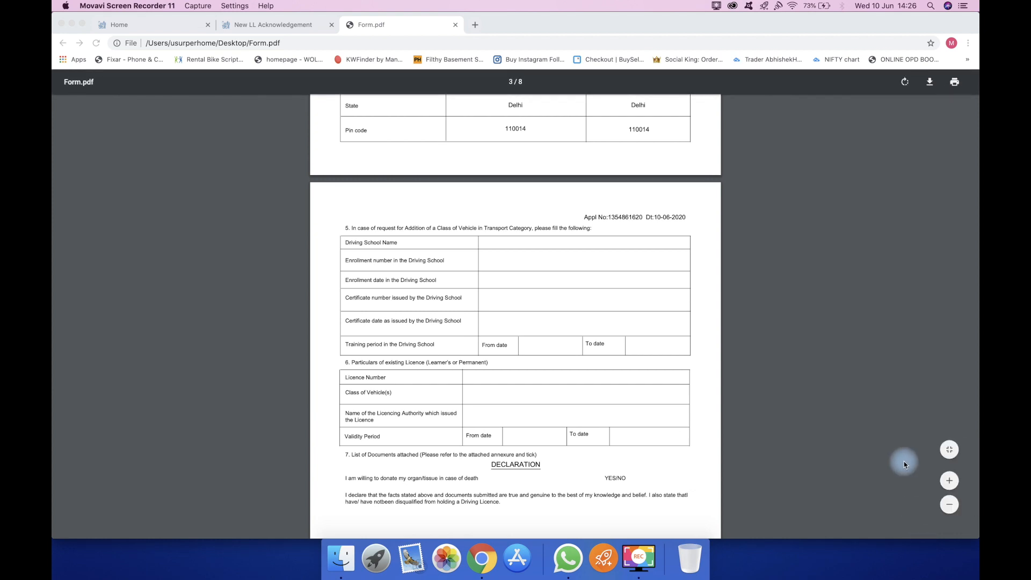
pyautogui.scroll(4, 463, 192)
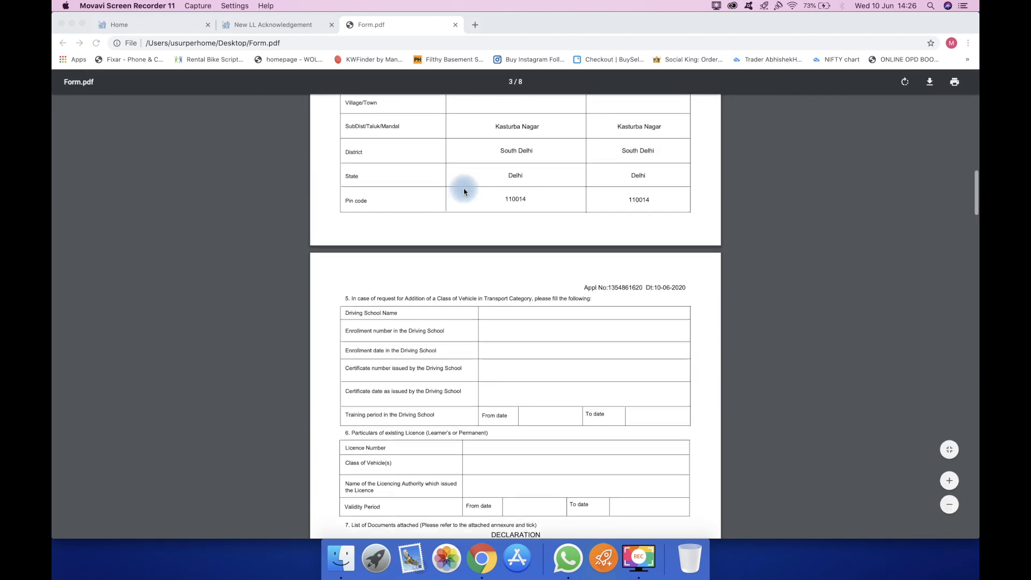
pyautogui.click(283, 27)
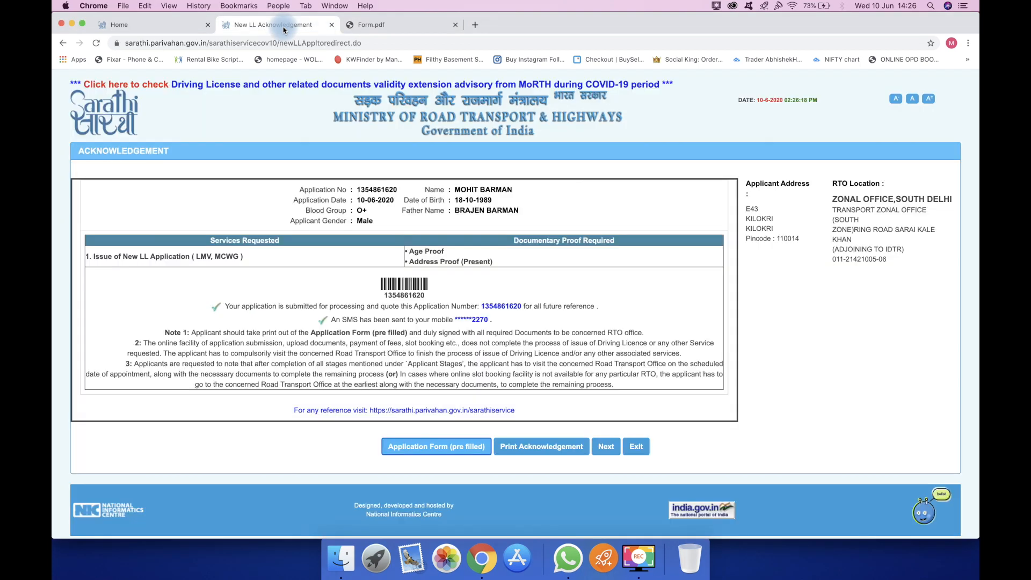
# Print the acknowledgement to PDF, saving it as 'New LL Acknowledgement' on the desktop
pyautogui.click(526, 446)
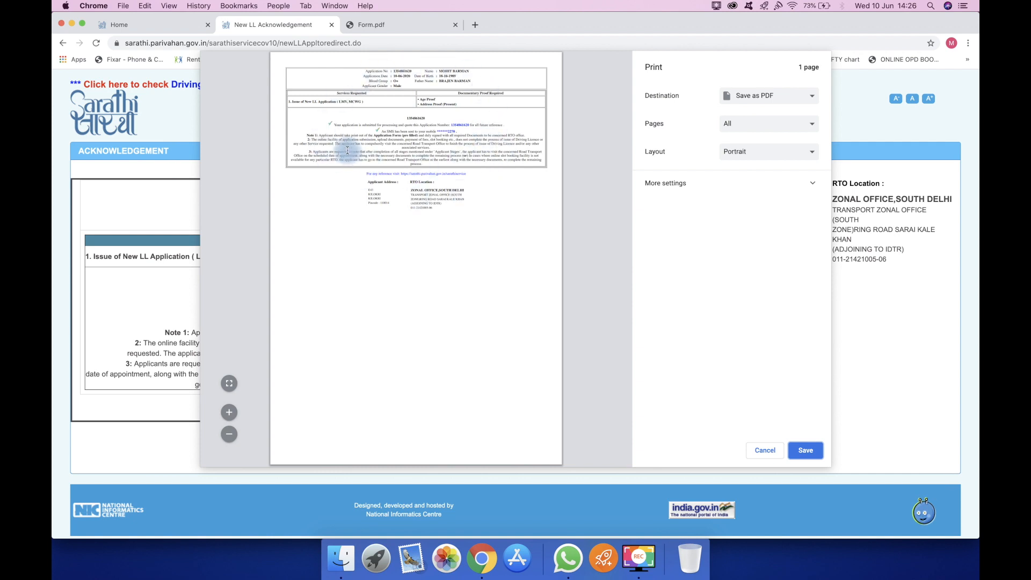
pyautogui.click(809, 450)
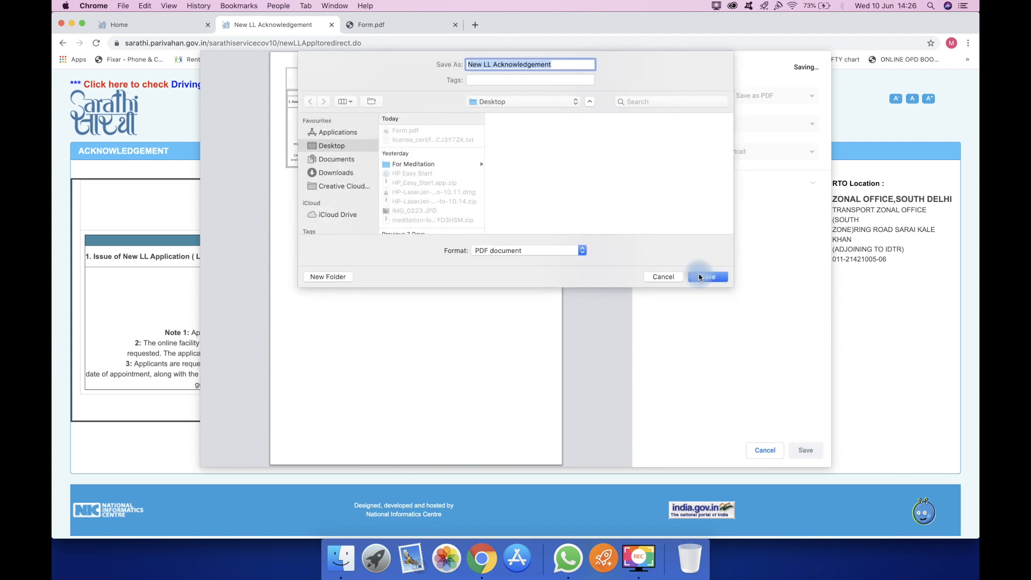
pyautogui.click(704, 276)
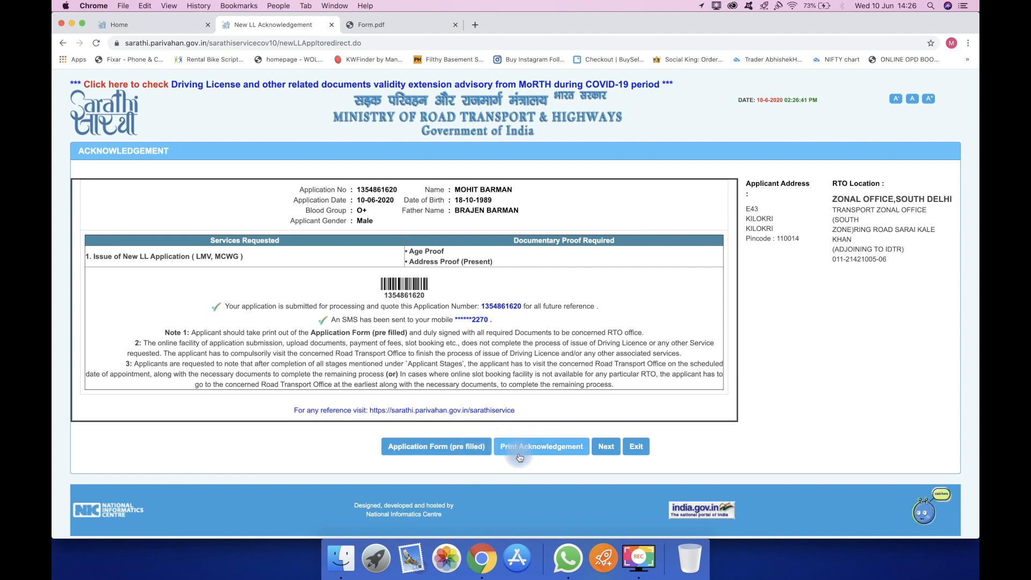
pyautogui.click(558, 443)
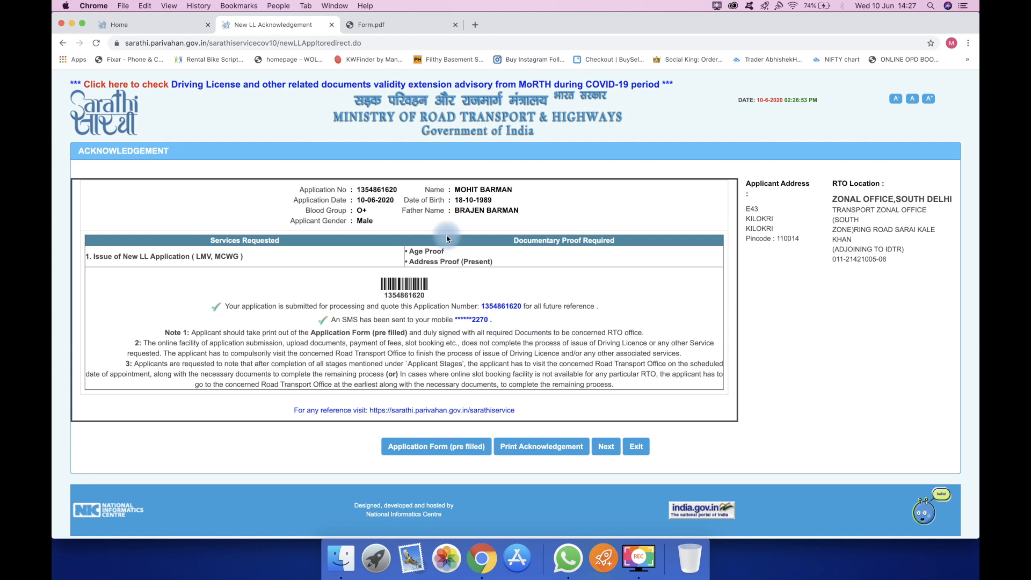
pyautogui.moveTo(402, 258); pyautogui.dragTo(418, 261)
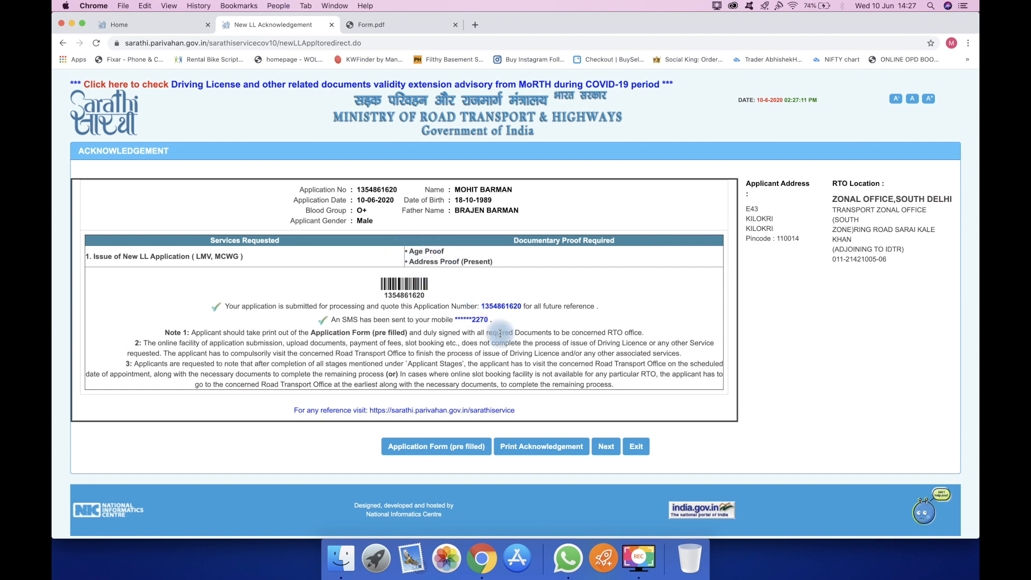
# Continue to the application status page and select FEE PAYMENT under Stage(s) to be completed
pyautogui.click(602, 439)
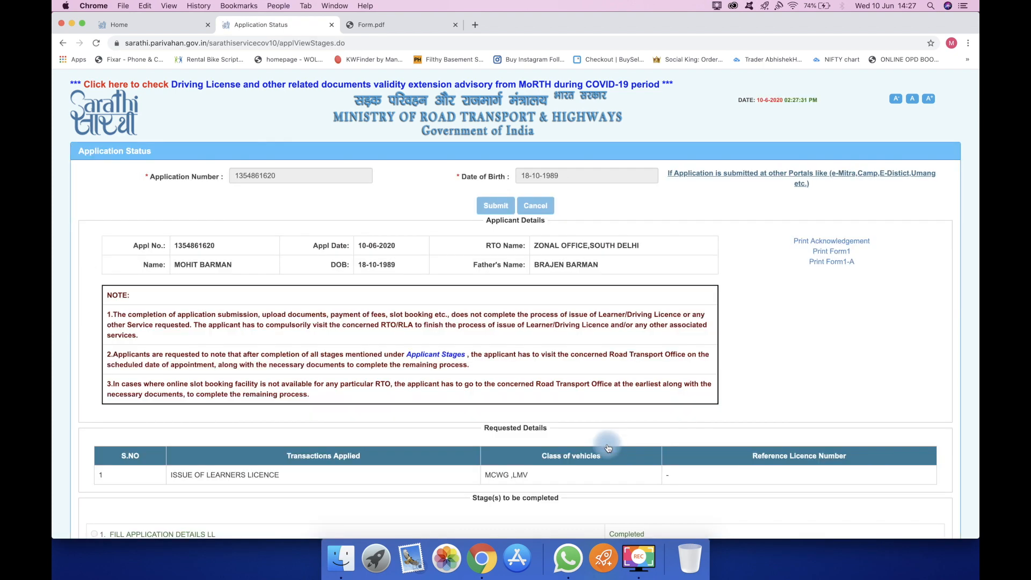
pyautogui.scroll(-5, 550, 393)
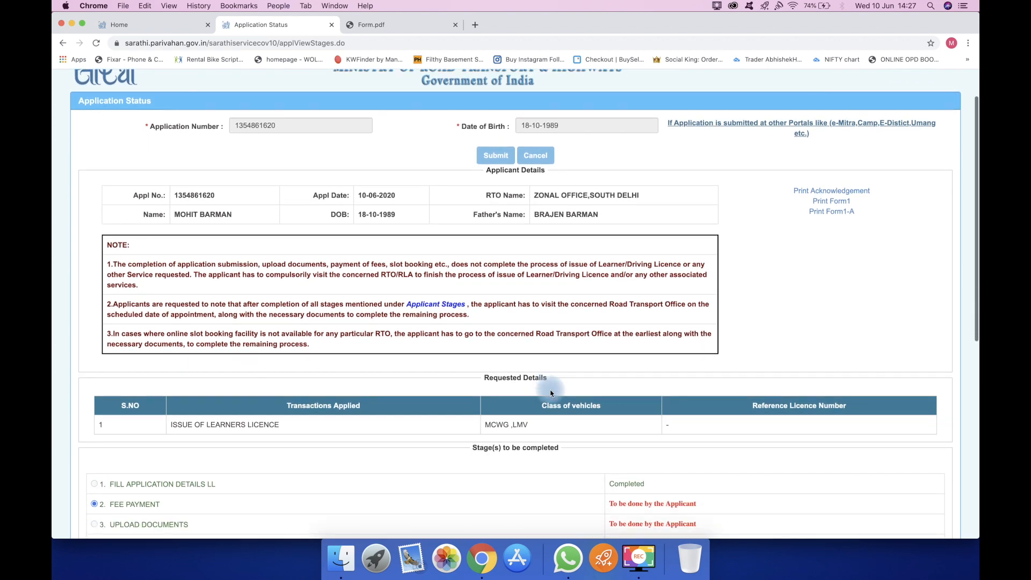
pyautogui.scroll(-4, 551, 393)
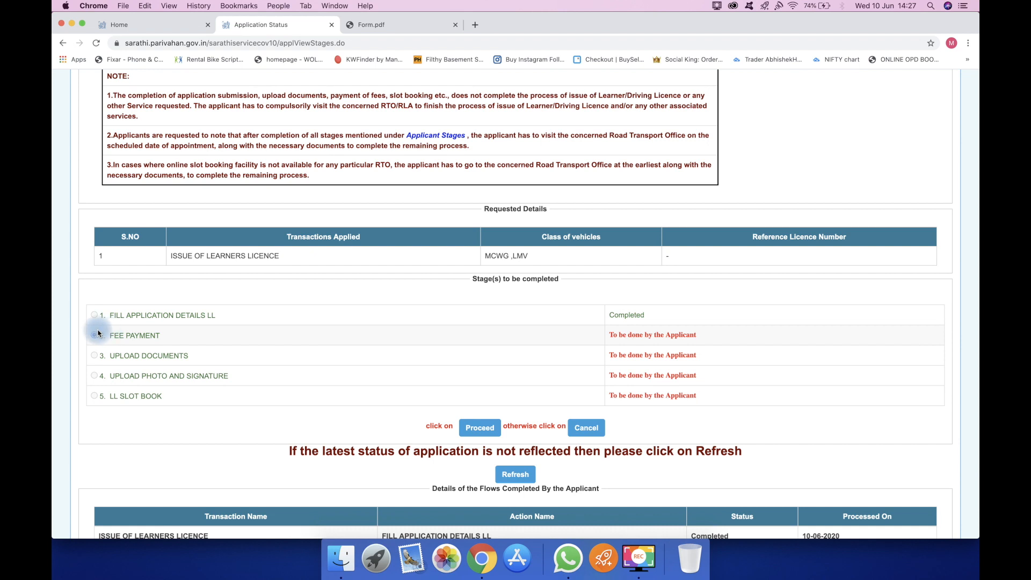
pyautogui.click(100, 335)
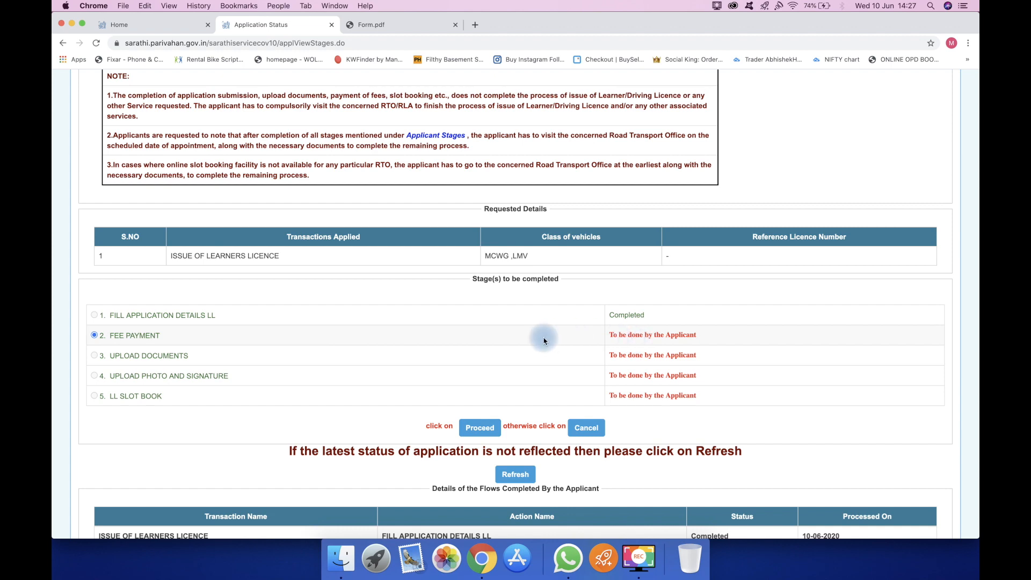
# Look over the status page, then switch to the saved Form.pdf tab
pyautogui.scroll(5, 531, 340)
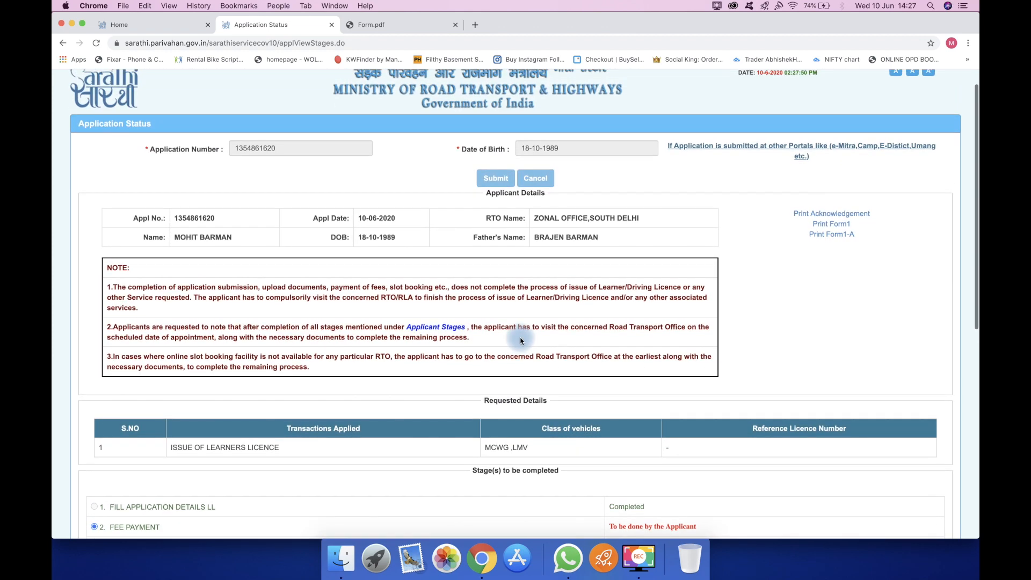
pyautogui.scroll(-1, 587, 346)
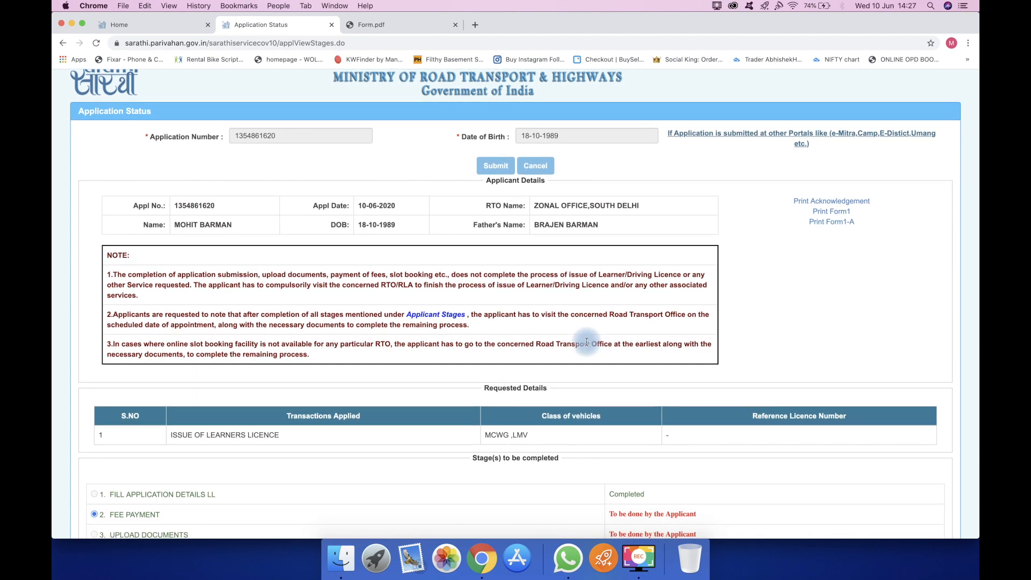
pyautogui.scroll(-1, 582, 341)
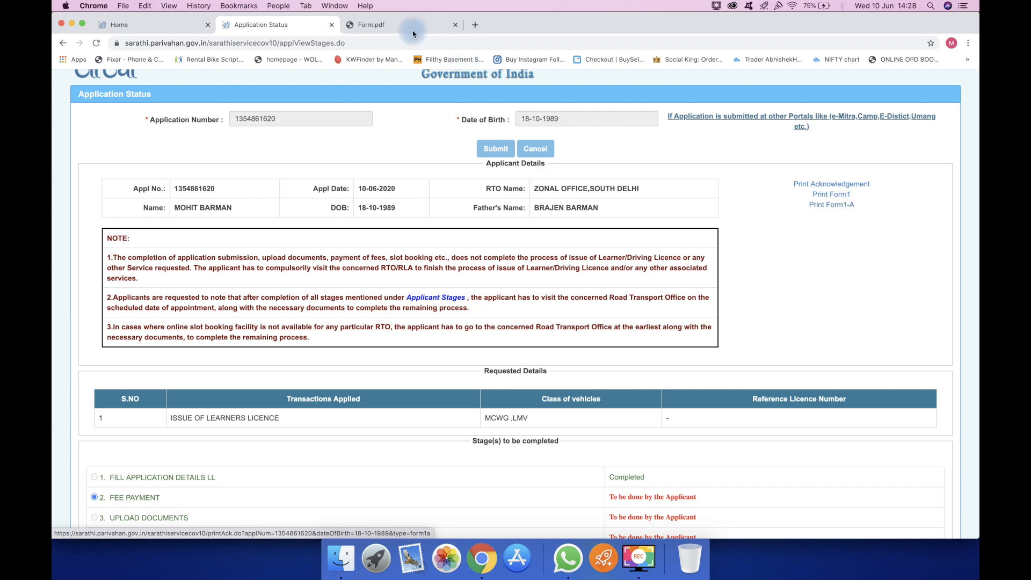
pyautogui.click(387, 25)
# Scroll through all of Form.pdf to the CMV Form 1-A medical certificate, then return to Application Status
pyautogui.scroll(20, 479, 256)
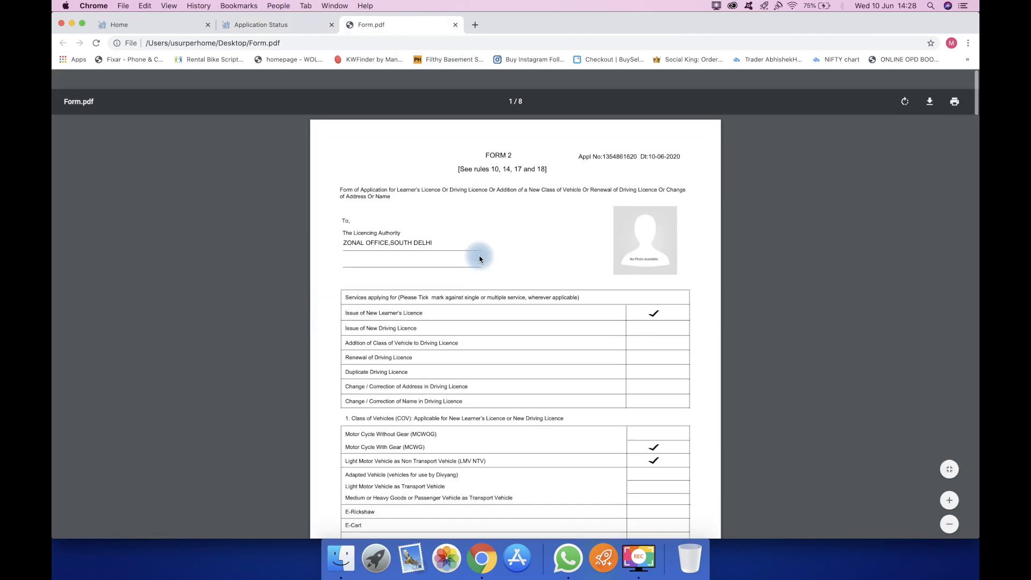
pyautogui.scroll(-20, 501, 213)
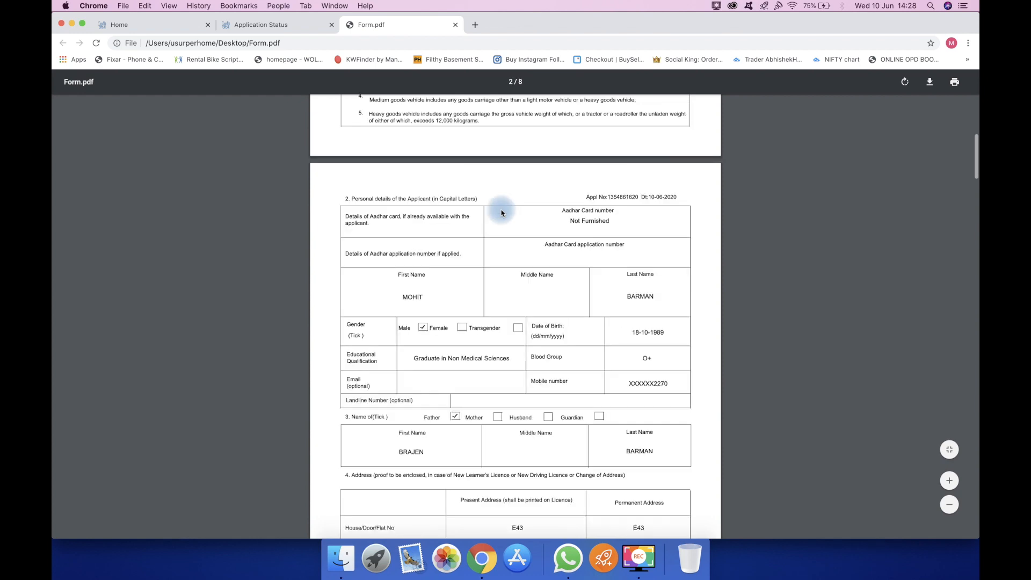
pyautogui.scroll(-13, 501, 214)
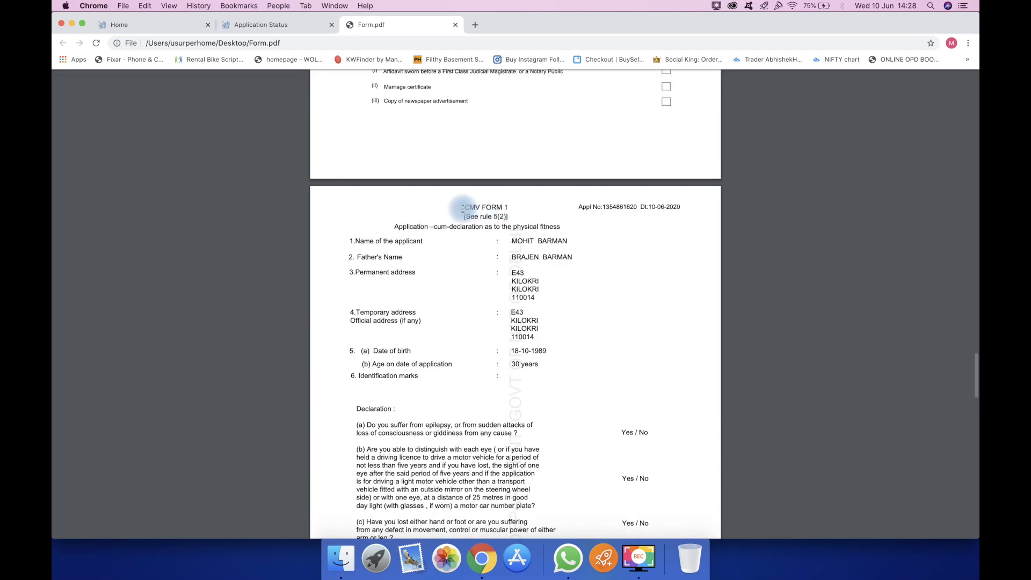
pyautogui.scroll(-9, 520, 303)
pyautogui.scroll(-3, 520, 304)
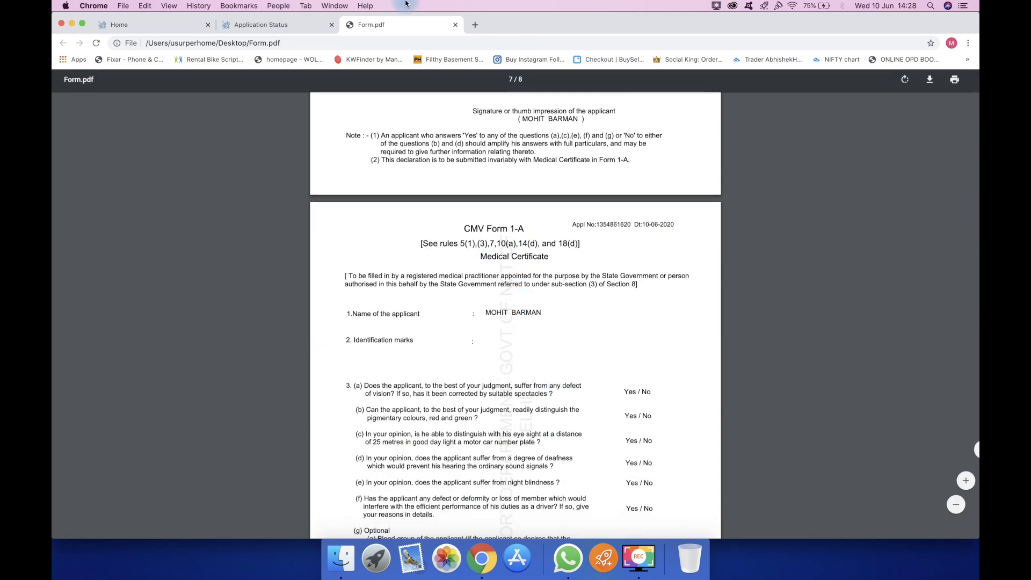
pyautogui.click(301, 25)
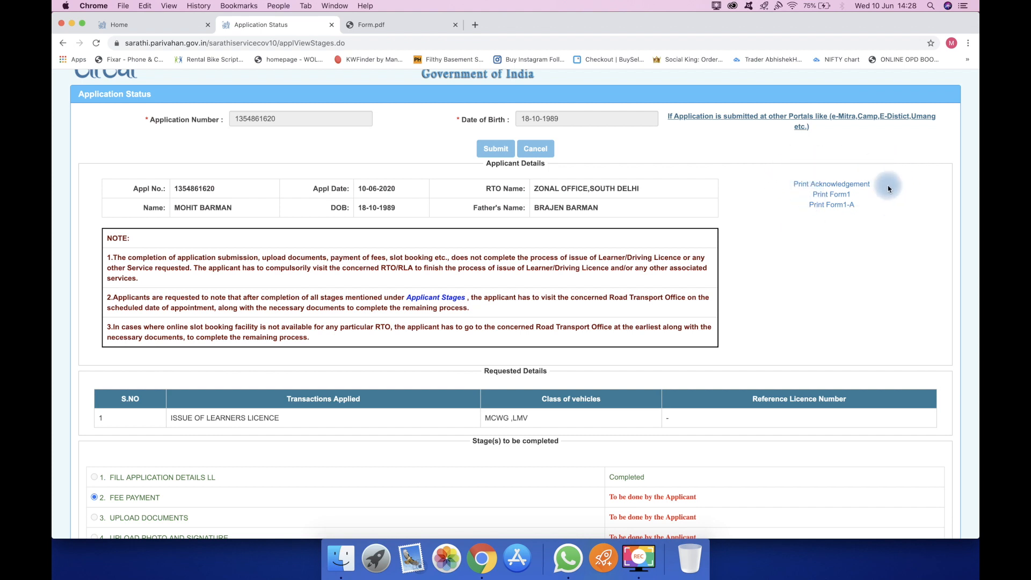
# With FEE PAYMENT selected, proceed to the LL / DL test fee page showing ₹950.00 payable
pyautogui.scroll(-5, 778, 199)
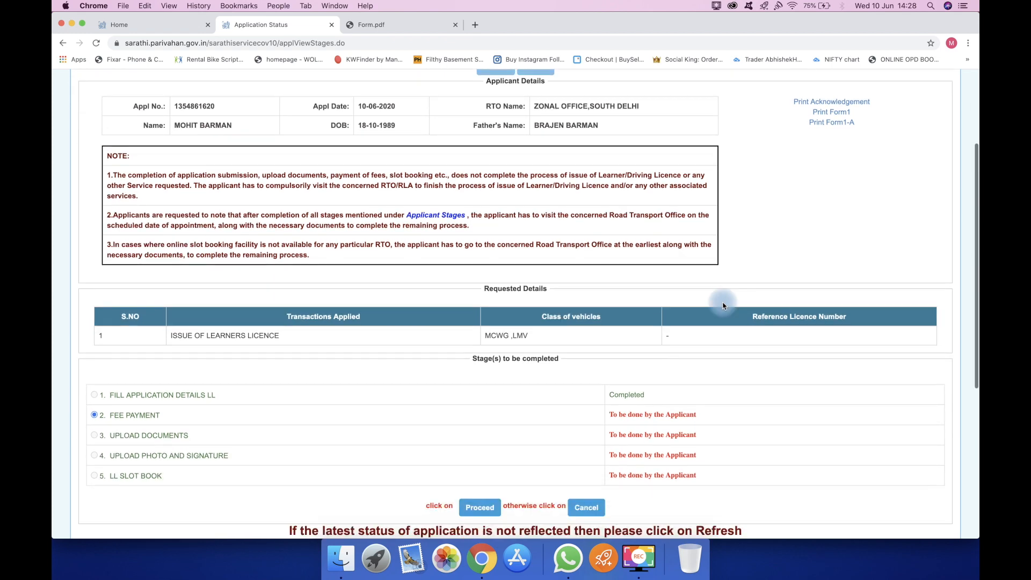
pyautogui.scroll(5, 809, 156)
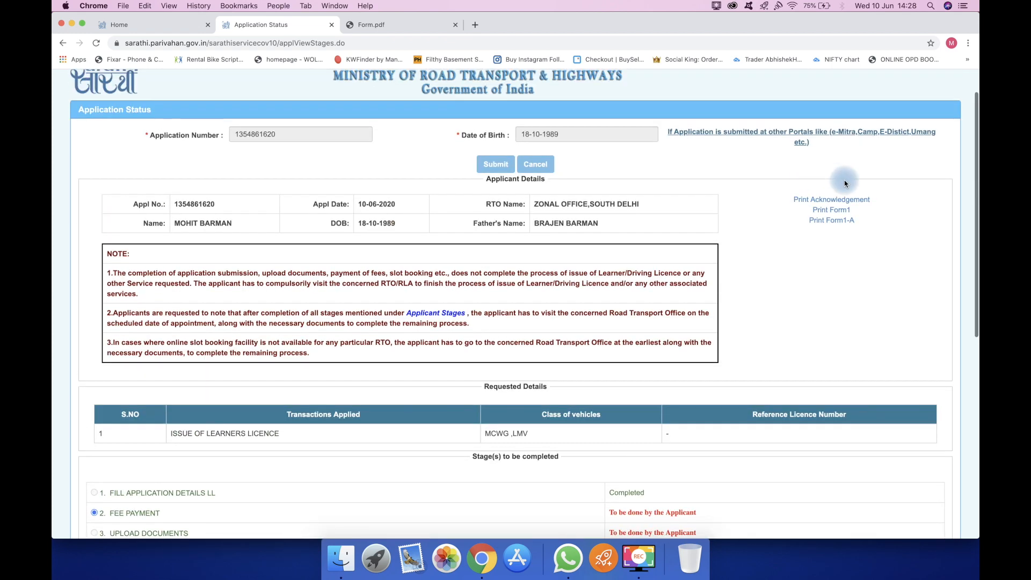
pyautogui.scroll(-8, 788, 256)
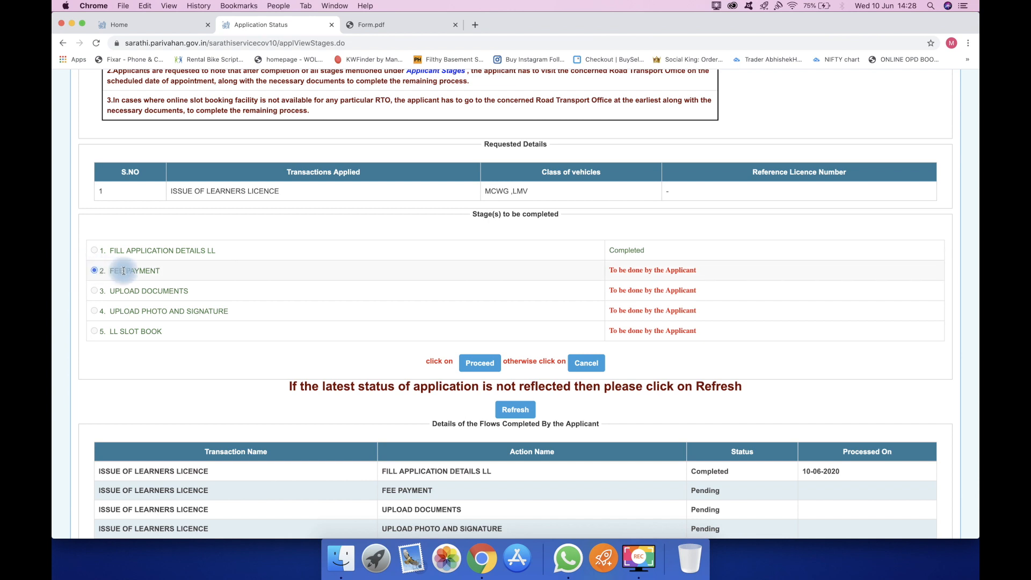
pyautogui.scroll(-1, 226, 279)
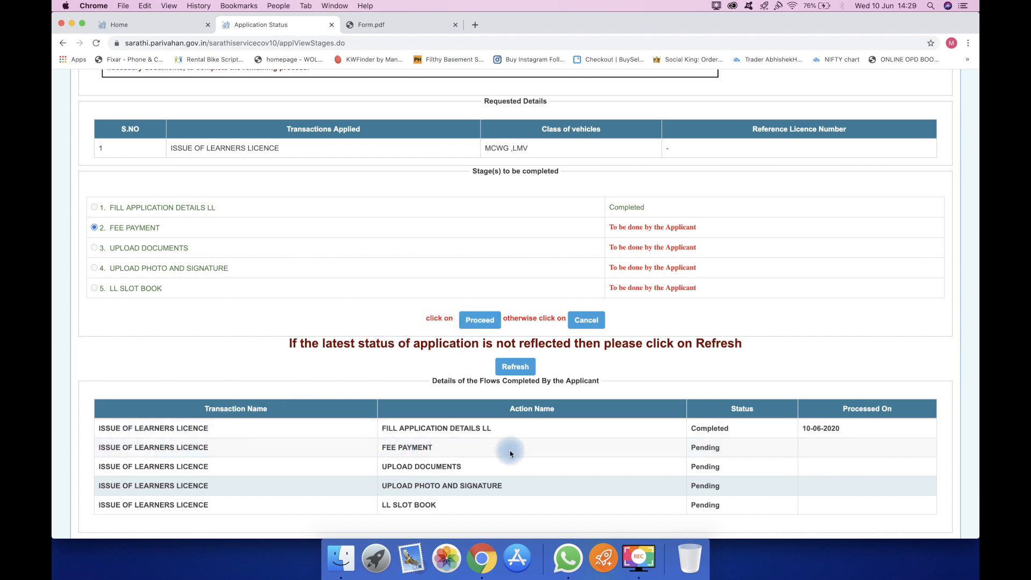
pyautogui.click(485, 321)
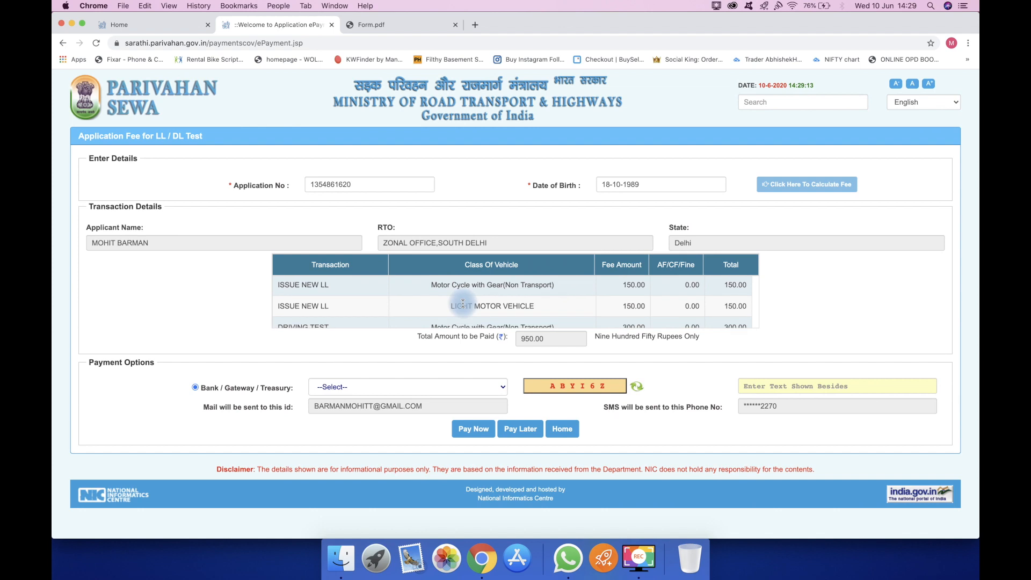
pyautogui.scroll(-1, 463, 303)
pyautogui.scroll(-3, 463, 303)
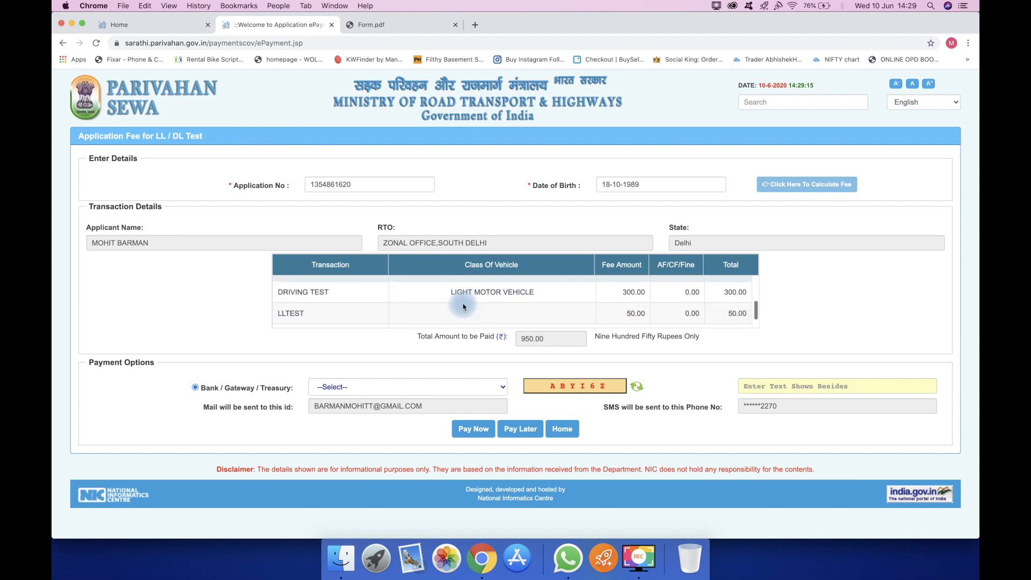
pyautogui.scroll(5, 464, 308)
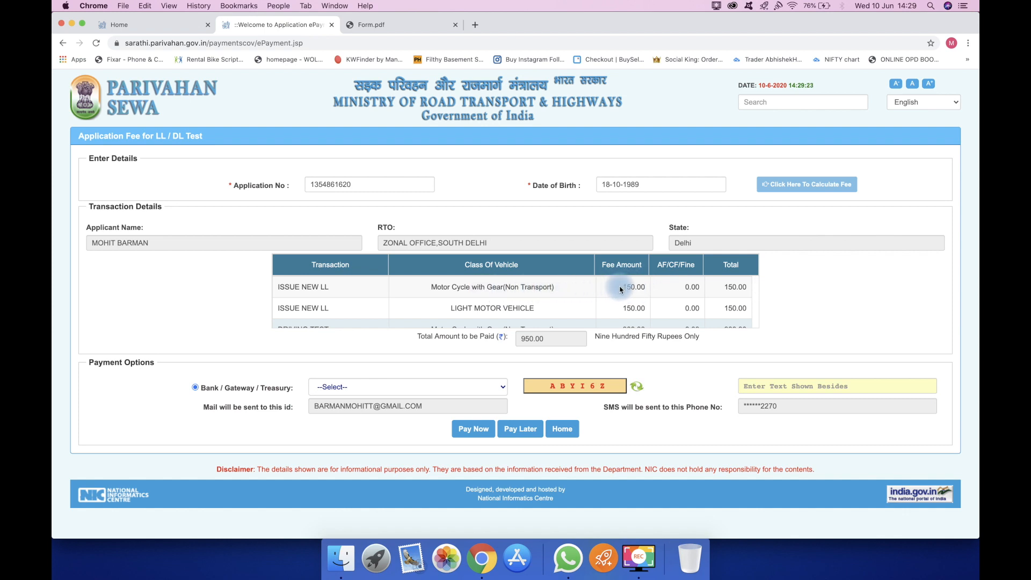
pyautogui.scroll(-1, 623, 287)
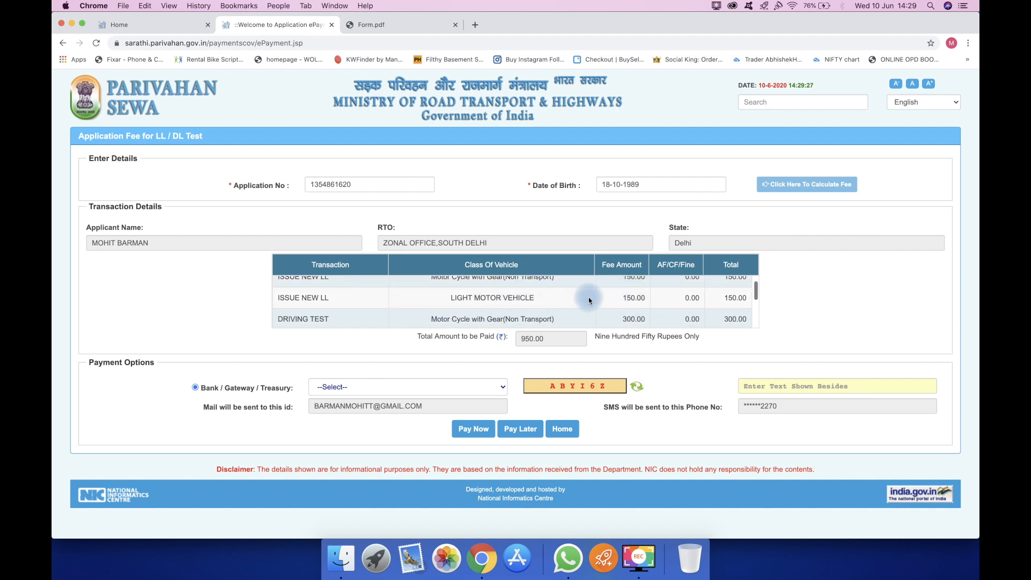
pyautogui.scroll(-3, 591, 300)
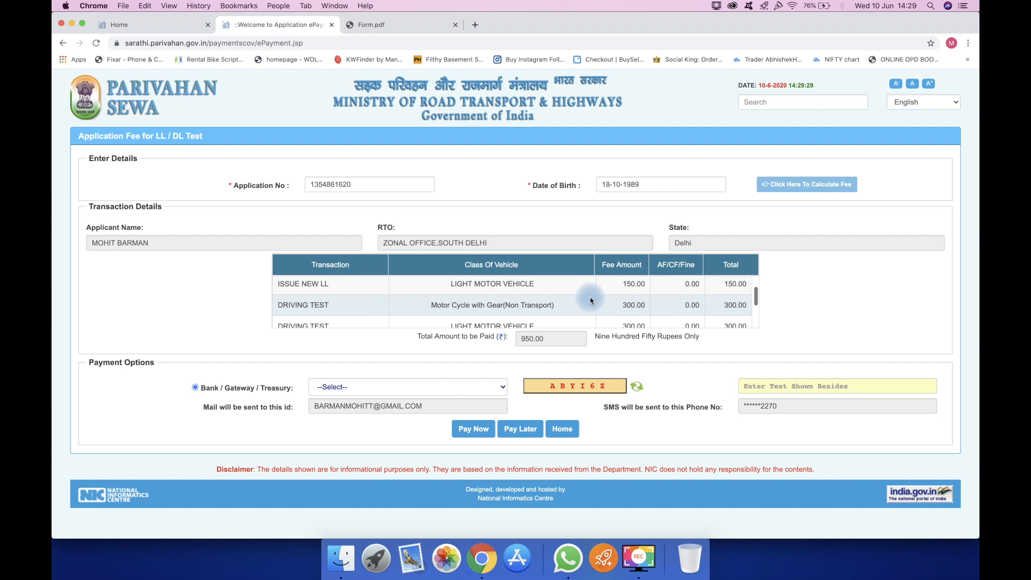
pyautogui.scroll(-1, 591, 300)
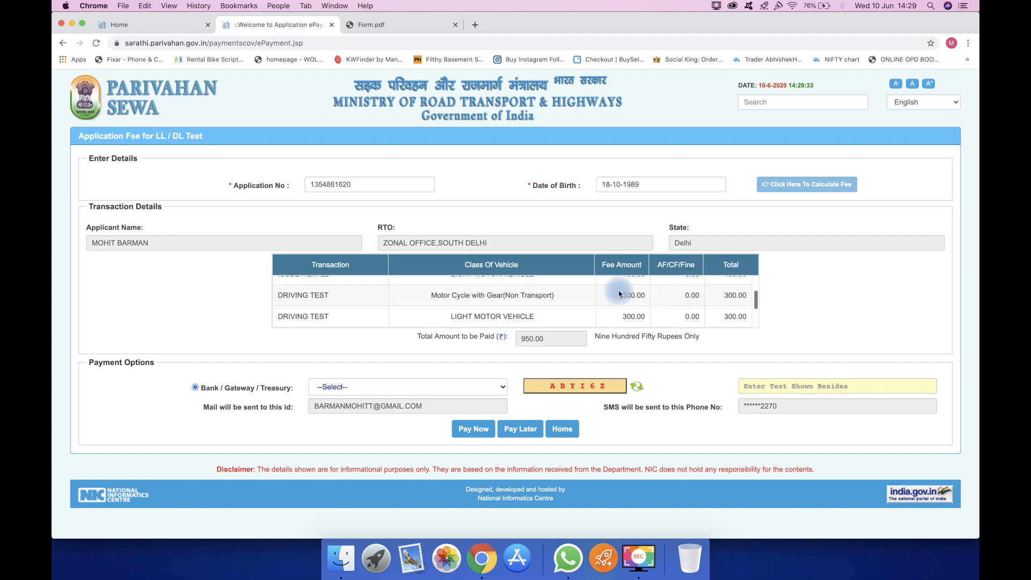
pyautogui.scroll(-2, 570, 305)
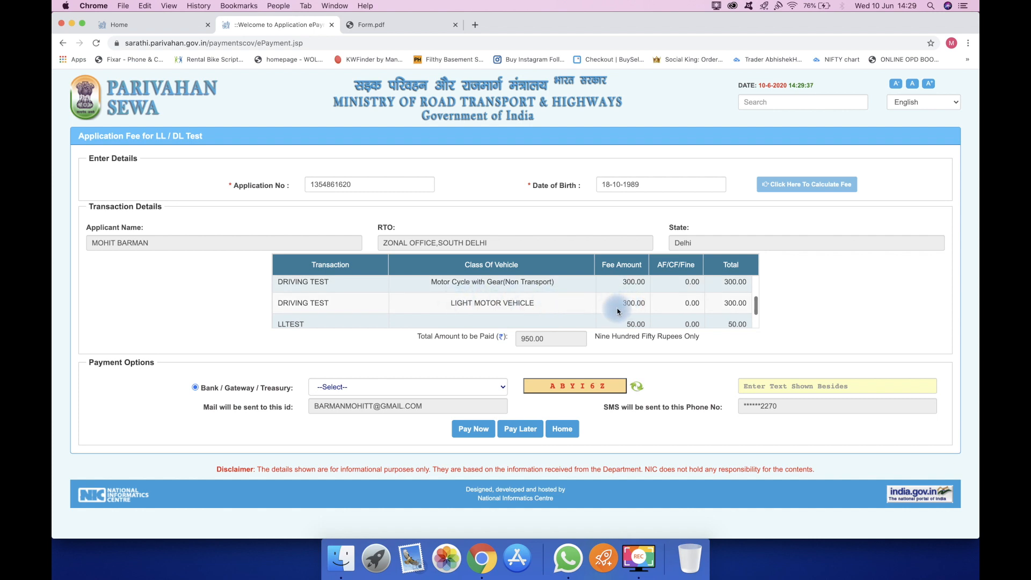
pyautogui.scroll(-1, 617, 309)
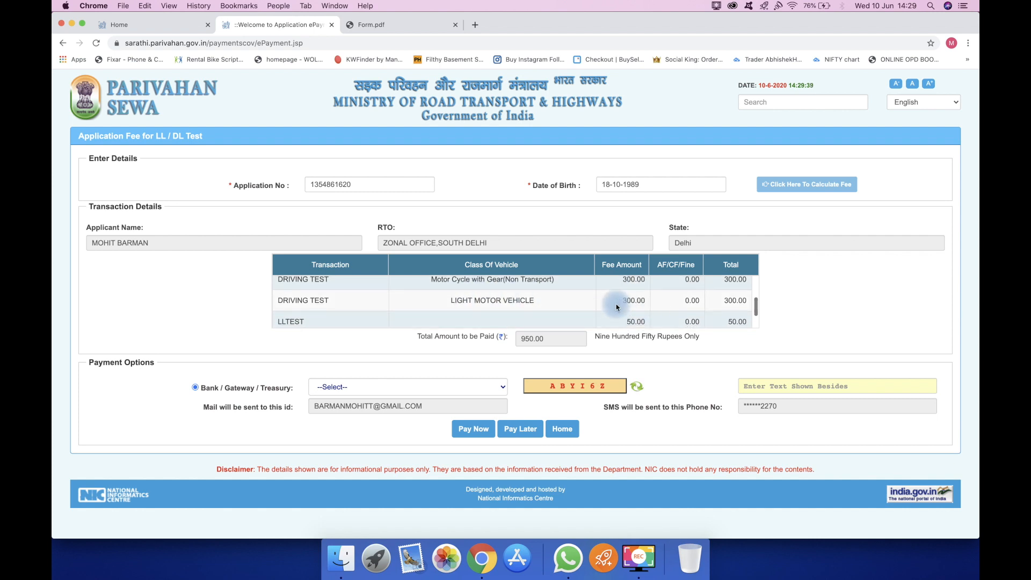
pyautogui.scroll(-1, 617, 307)
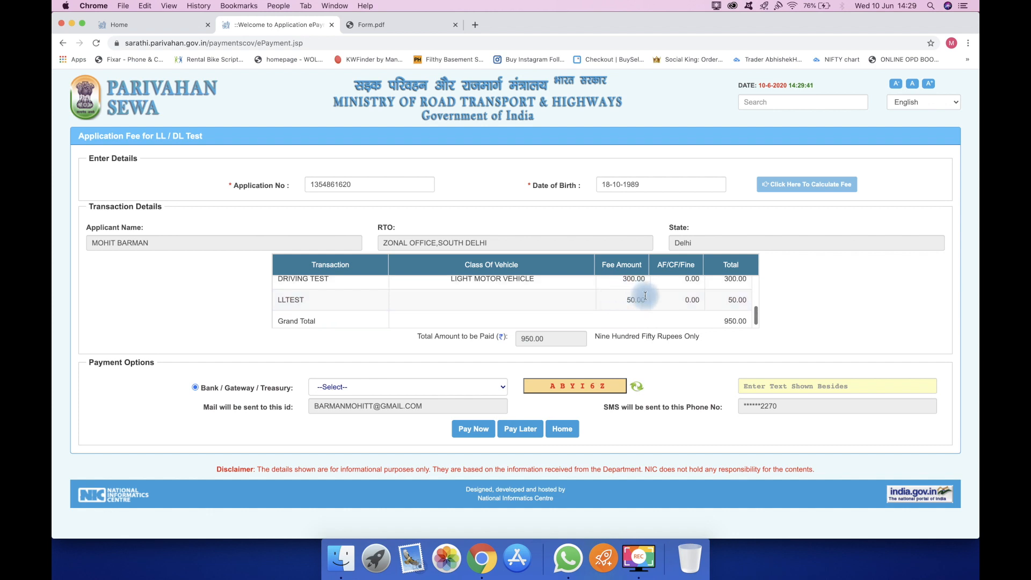
pyautogui.scroll(-1, 651, 308)
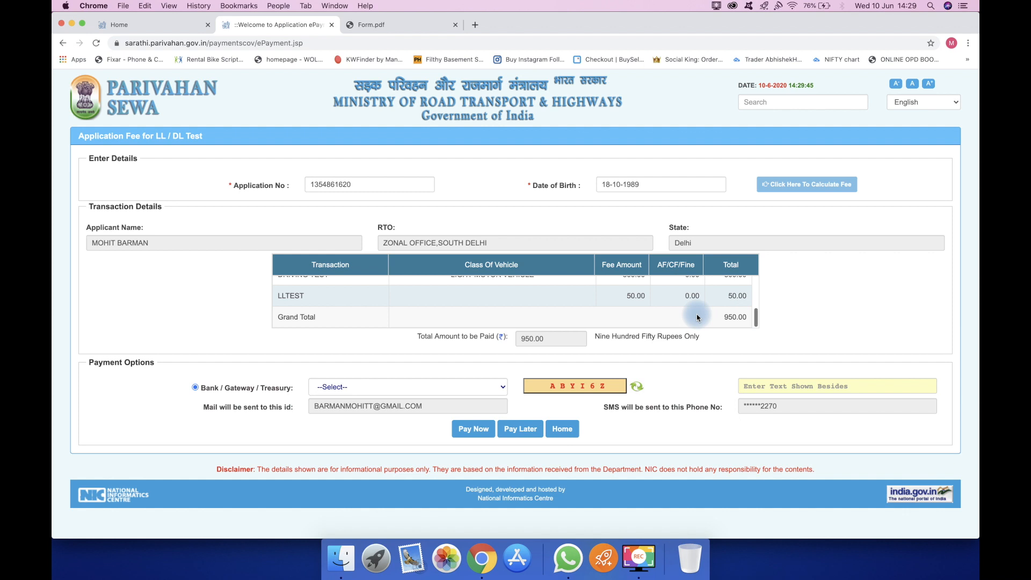
pyautogui.scroll(4, 697, 317)
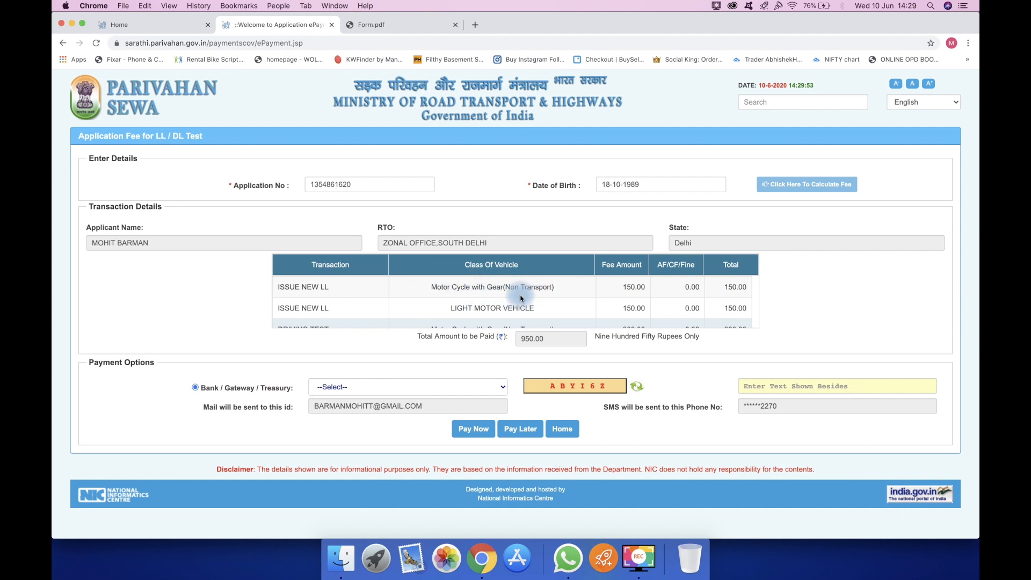
pyautogui.scroll(-1, 522, 298)
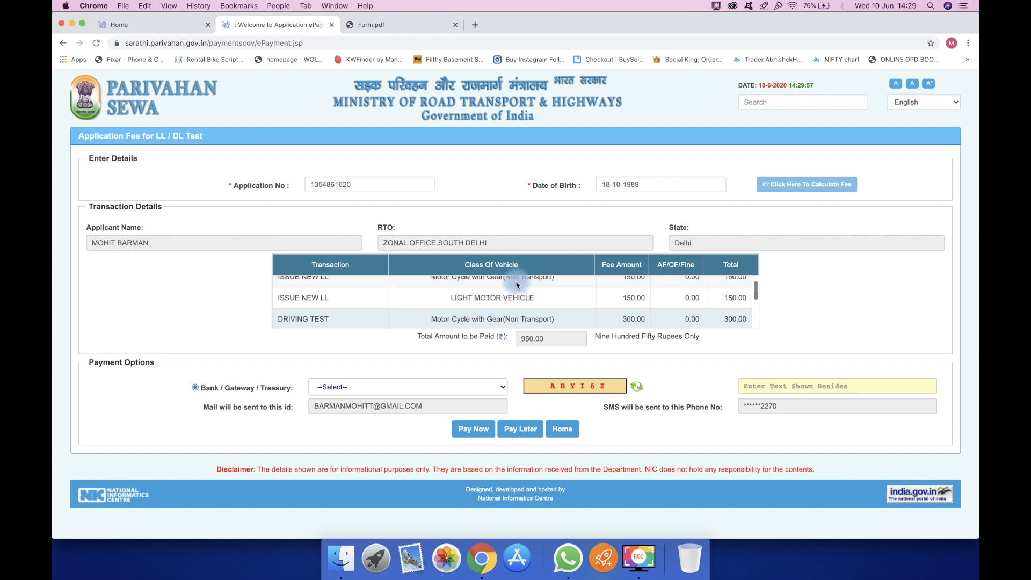
pyautogui.scroll(-1, 518, 285)
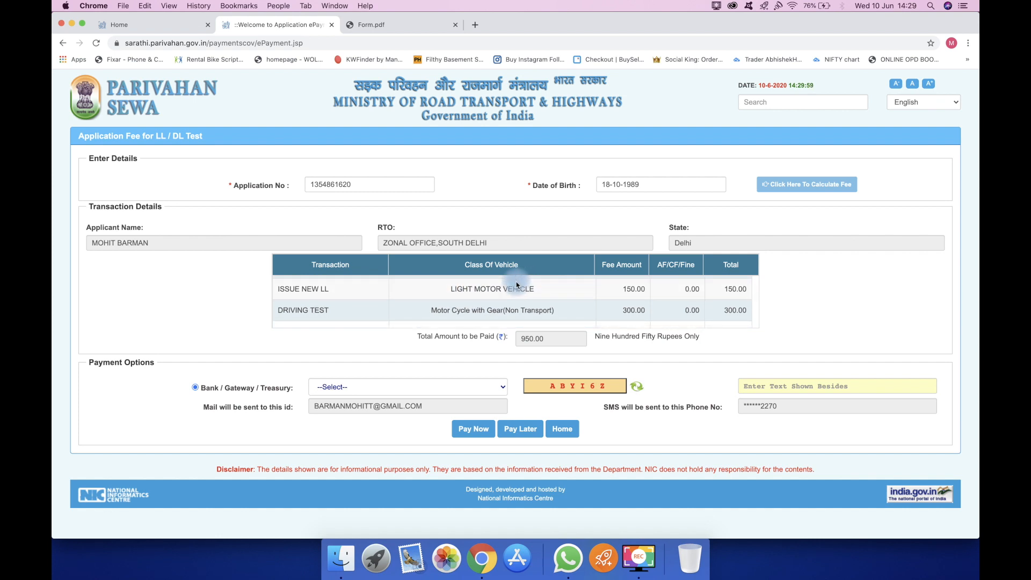
pyautogui.scroll(2, 471, 309)
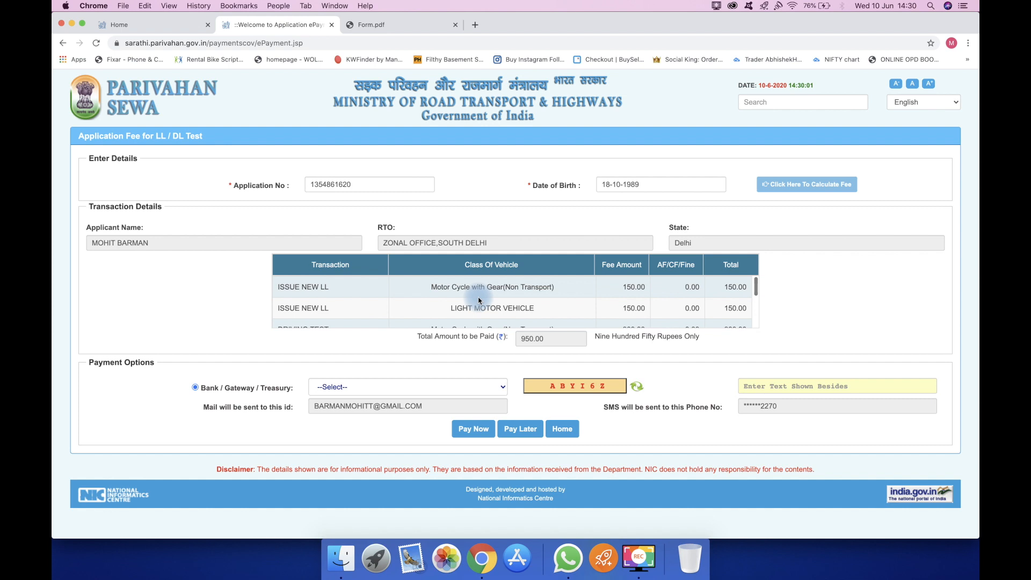
pyautogui.scroll(-2, 490, 307)
pyautogui.scroll(-3, 490, 308)
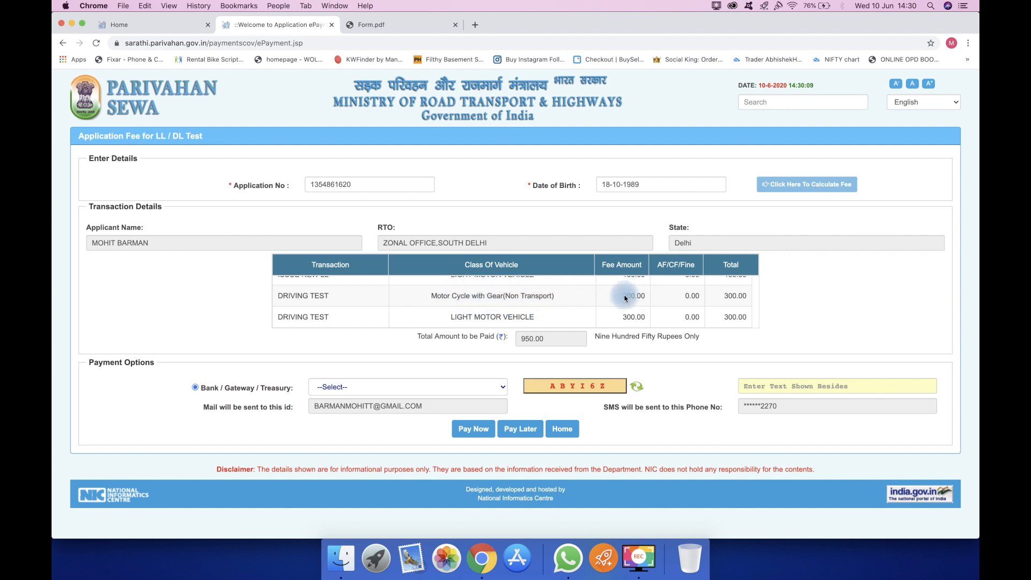
pyautogui.scroll(-2, 575, 307)
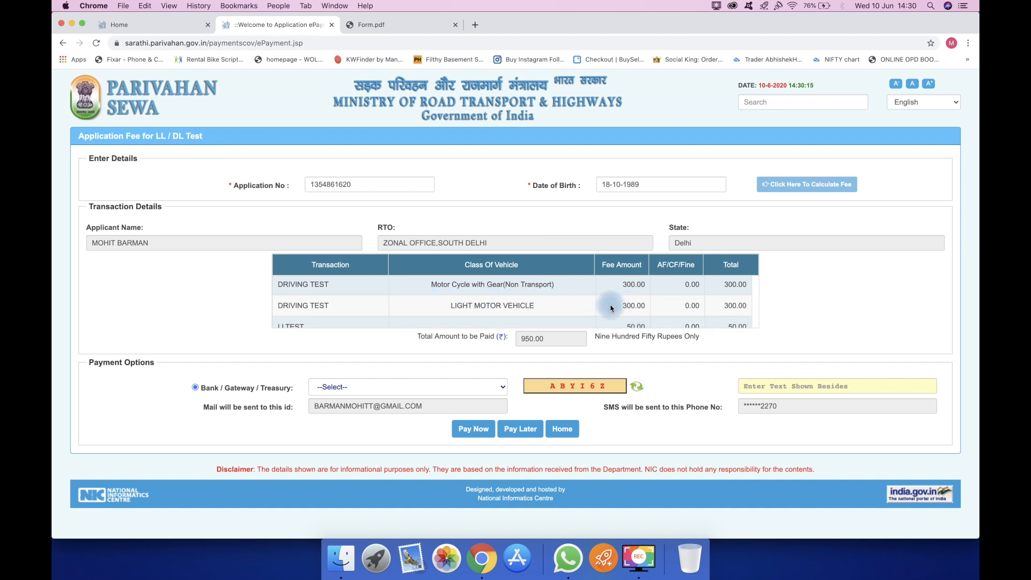
pyautogui.scroll(-3, 619, 312)
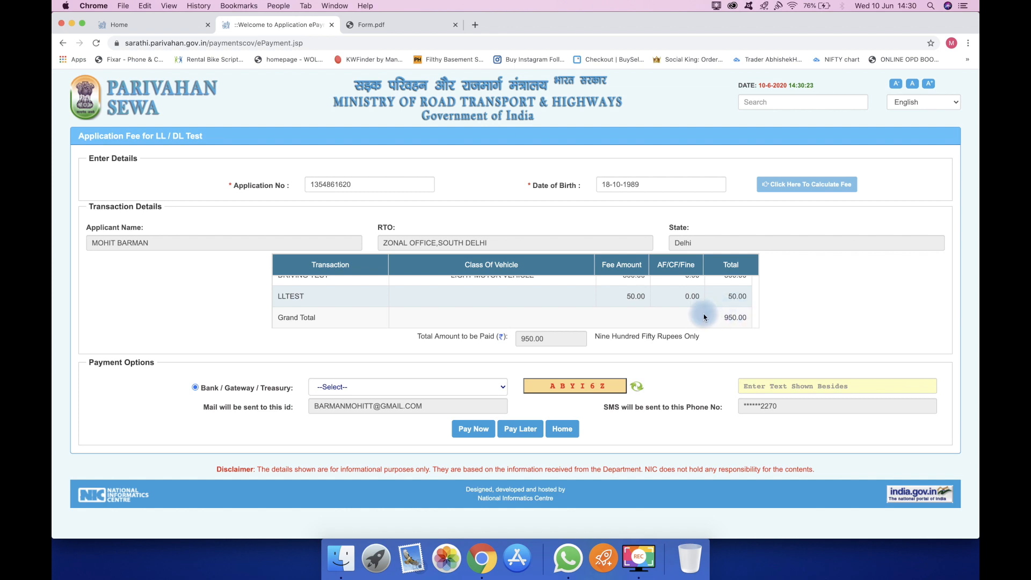
pyautogui.scroll(-1, 720, 316)
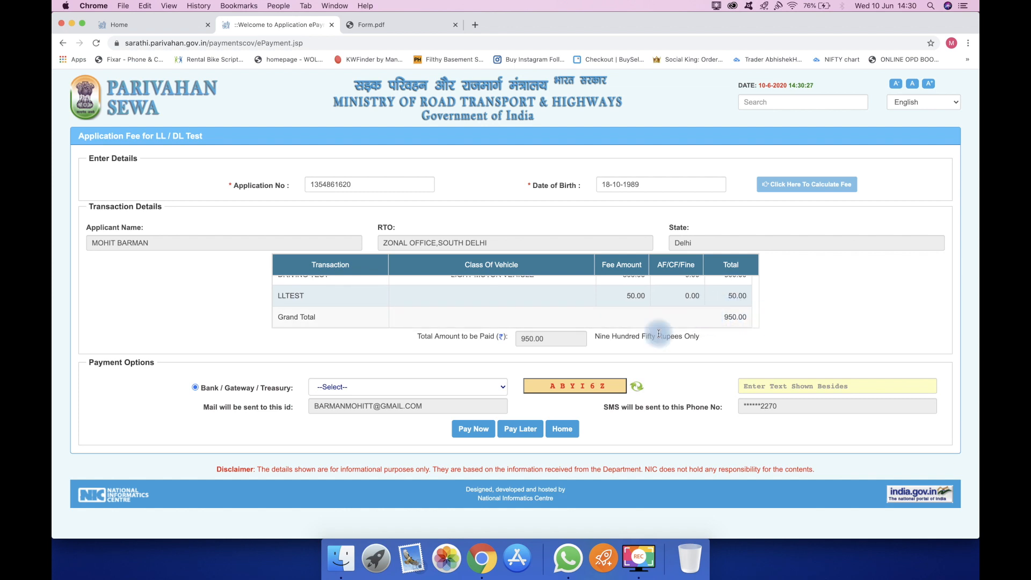
# Choose SBIePay as the gateway, enter the captcha verification code, and submit the ₹950.00 fee
pyautogui.click(401, 387)
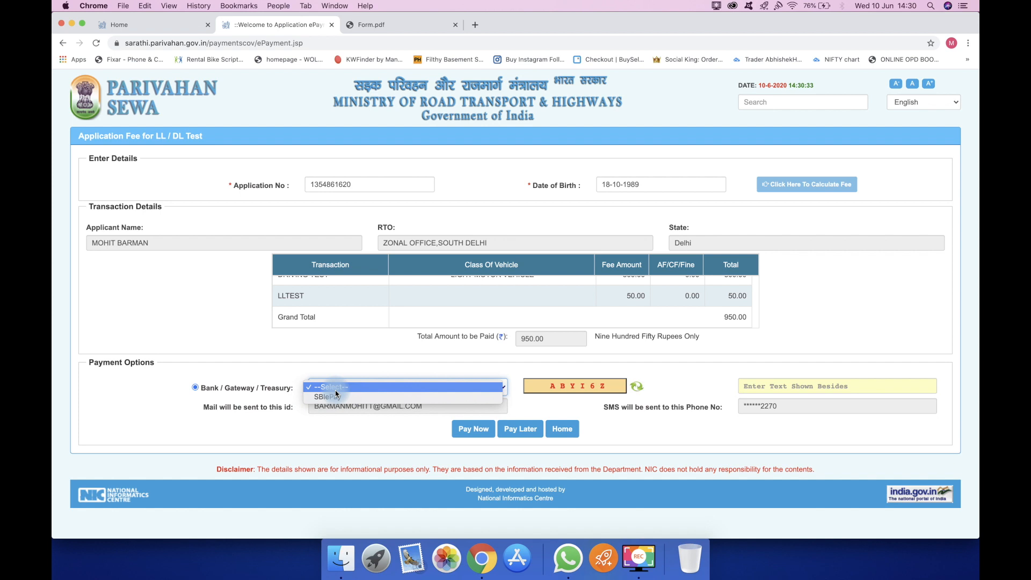
pyautogui.click(332, 398)
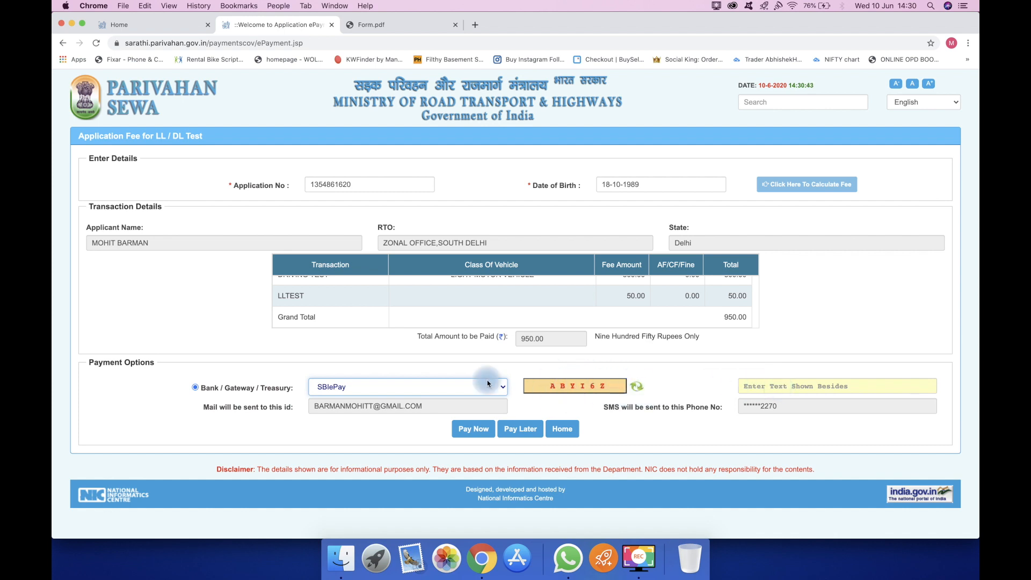
pyautogui.click(424, 387)
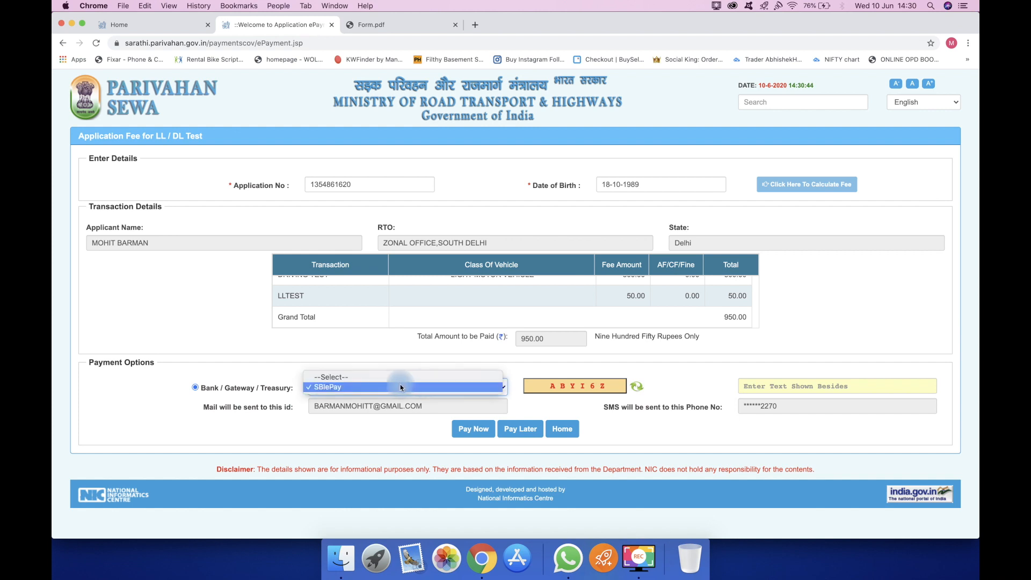
pyautogui.click(327, 387)
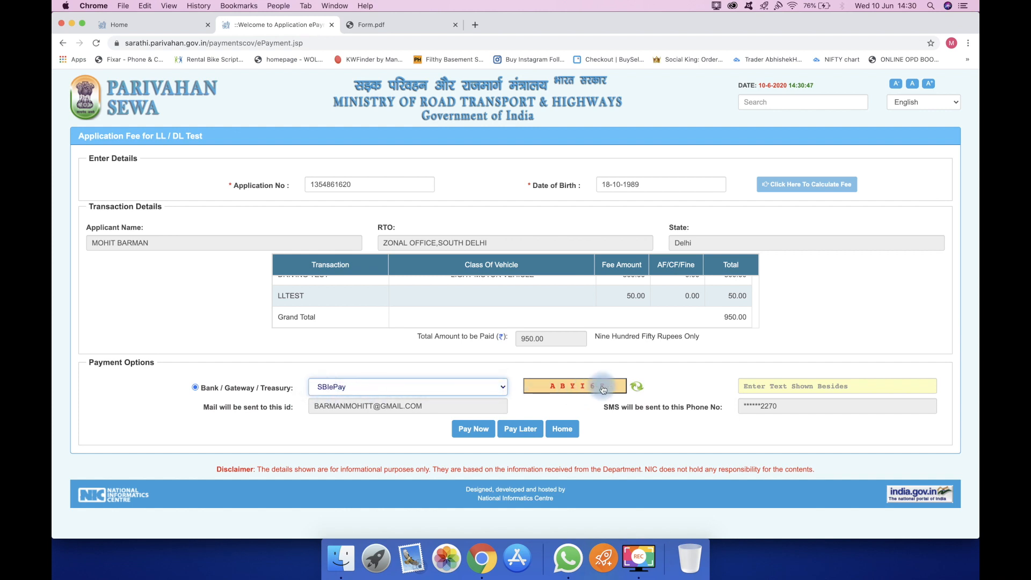
pyautogui.click(761, 386)
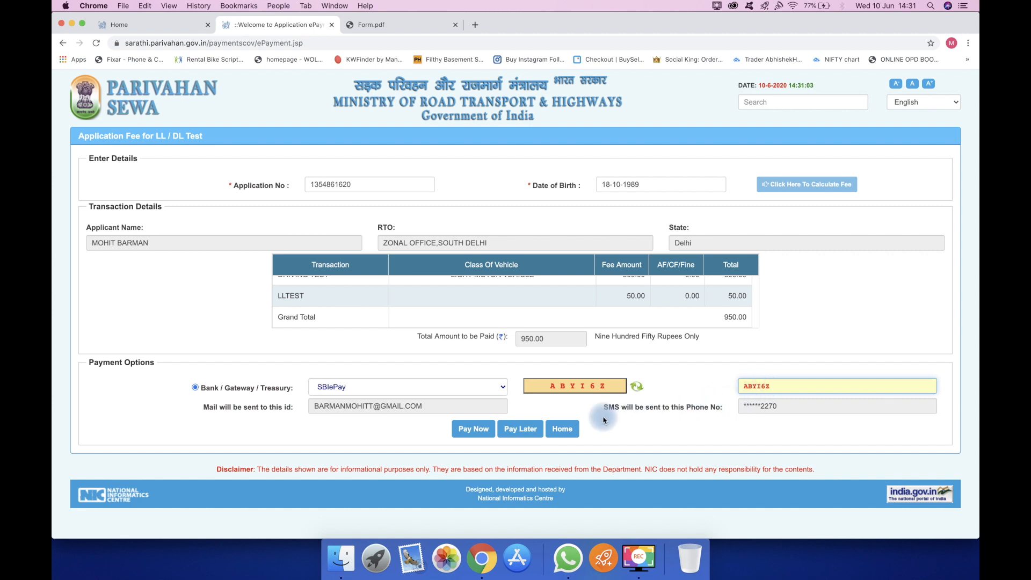
pyautogui.click(480, 433)
# On Token Generation, read and agree to the Terms and Conditions, then Proceed For Payment
pyautogui.click(483, 429)
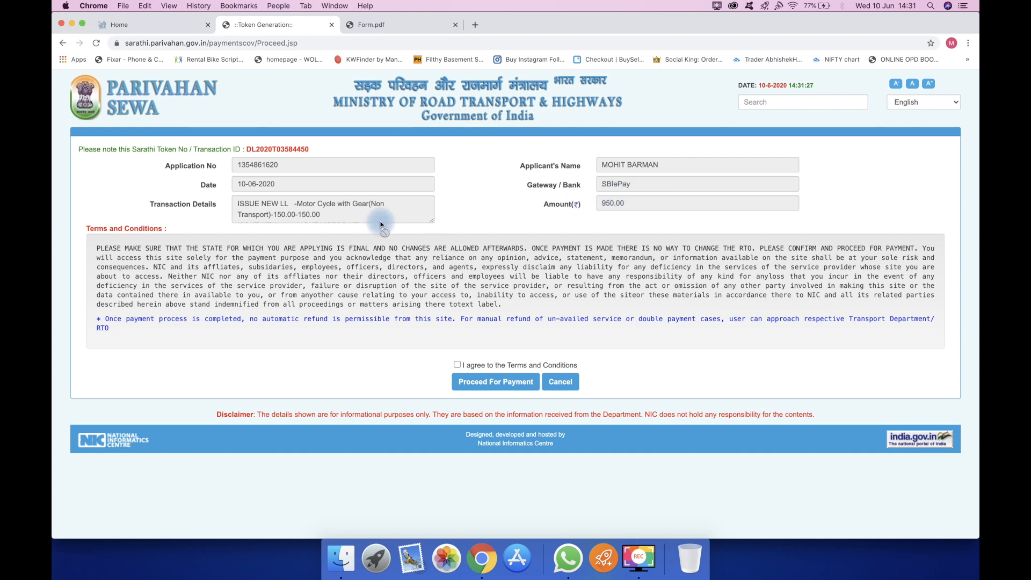
pyautogui.scroll(-3, 287, 217)
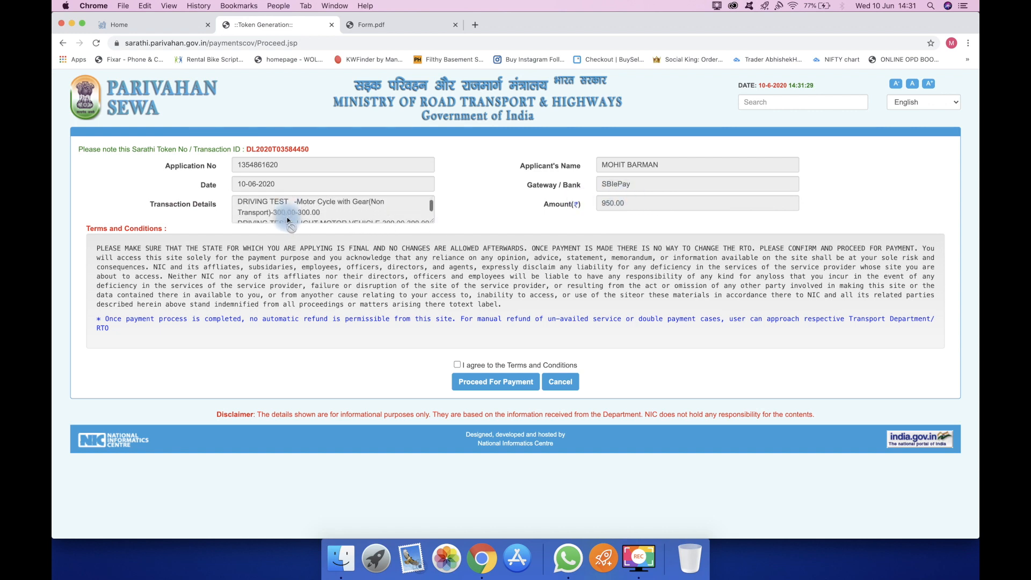
pyautogui.scroll(2, 285, 215)
pyautogui.scroll(1, 285, 215)
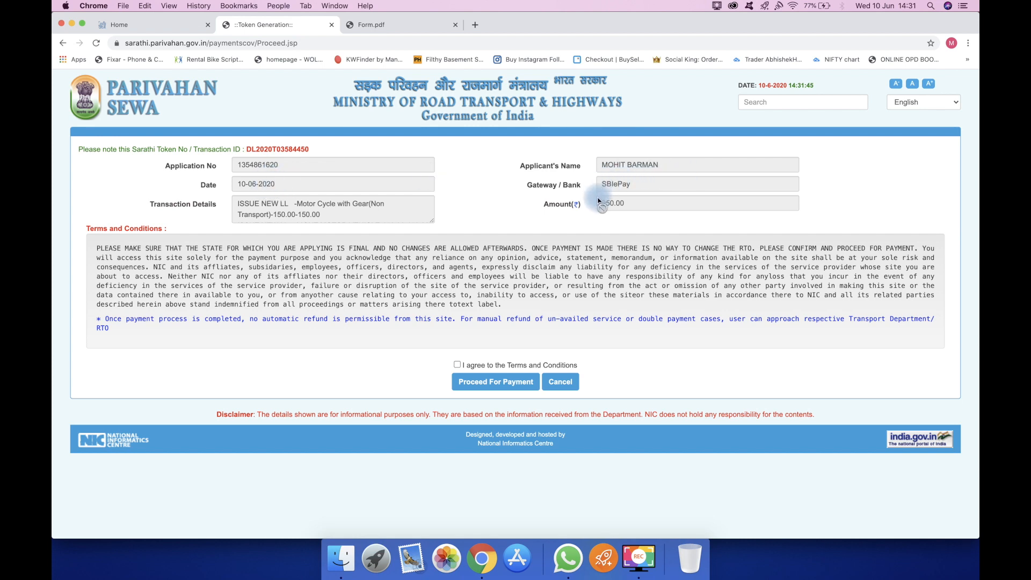
pyautogui.scroll(-5, 346, 213)
pyautogui.scroll(3, 347, 213)
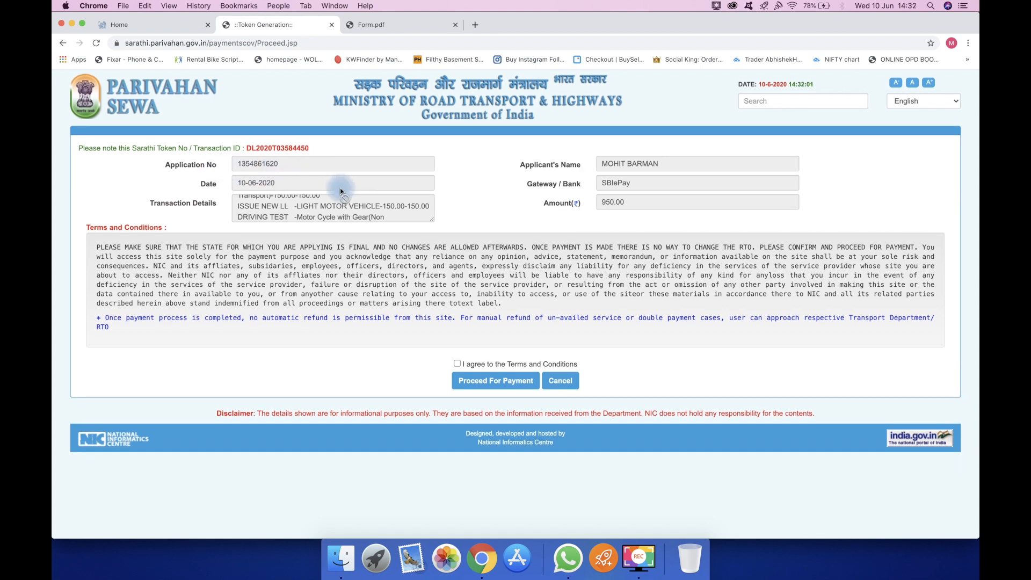
pyautogui.click(458, 365)
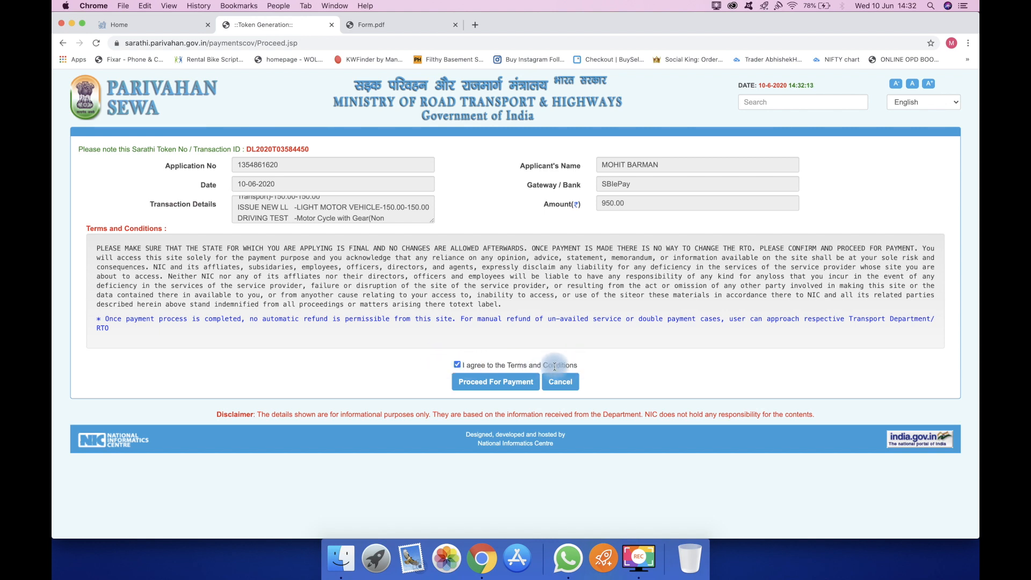
pyautogui.click(484, 383)
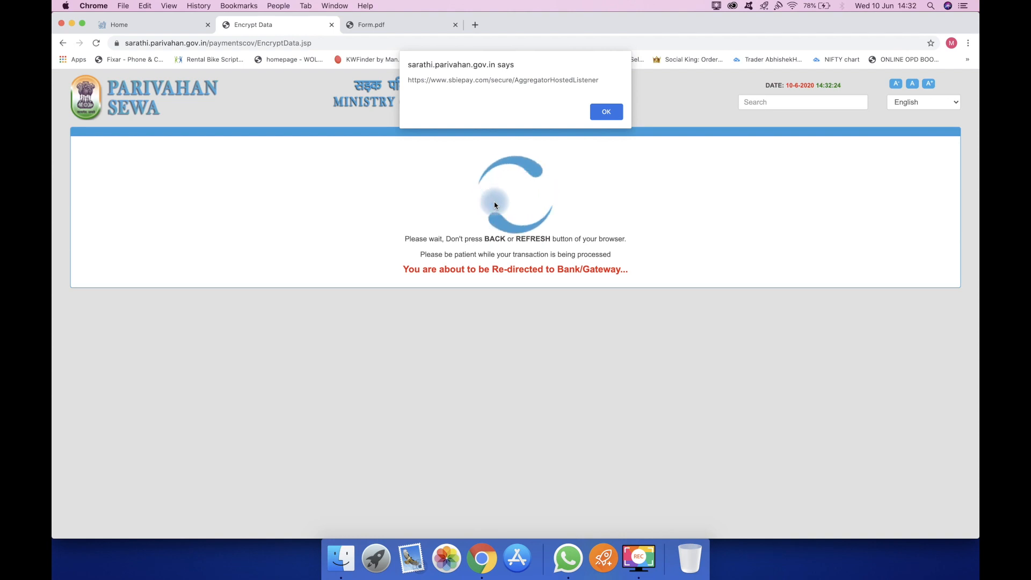
# Compare the Debit Card, Internet Banking and BHIM UPI options in SBI ePay, then pay the ₹950.00 fee
pyautogui.click(609, 112)
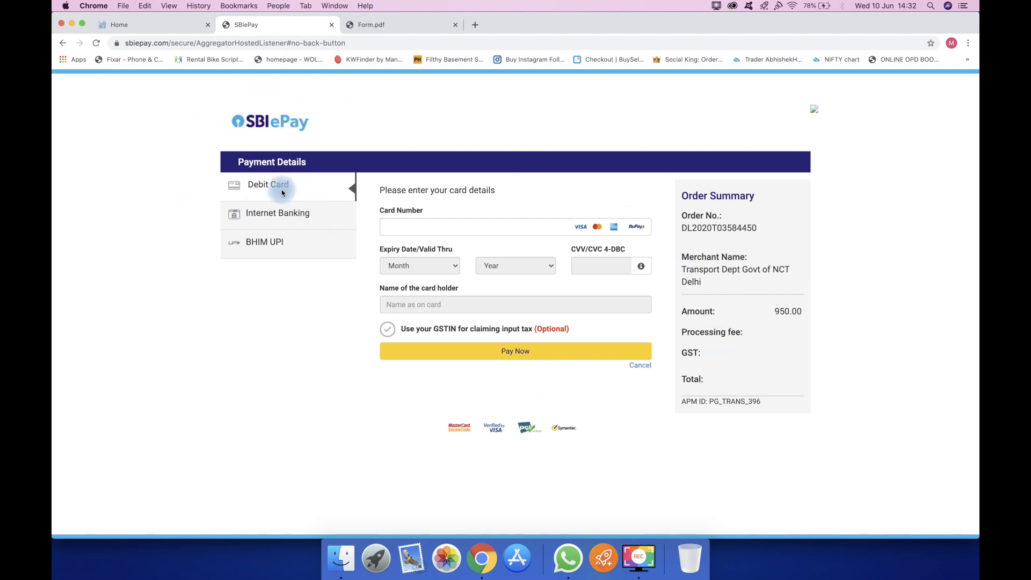
pyautogui.click(272, 212)
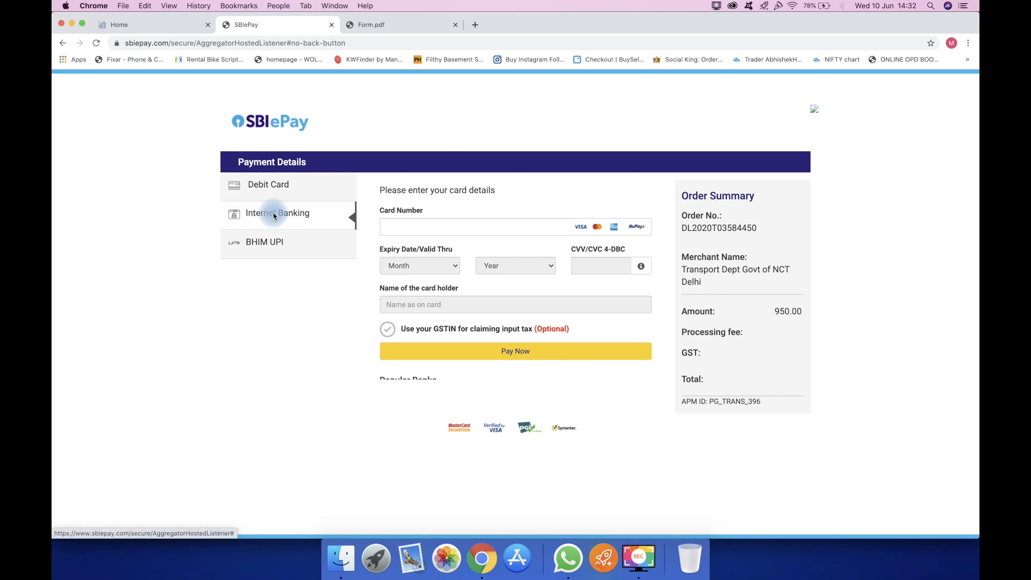
pyautogui.click(270, 243)
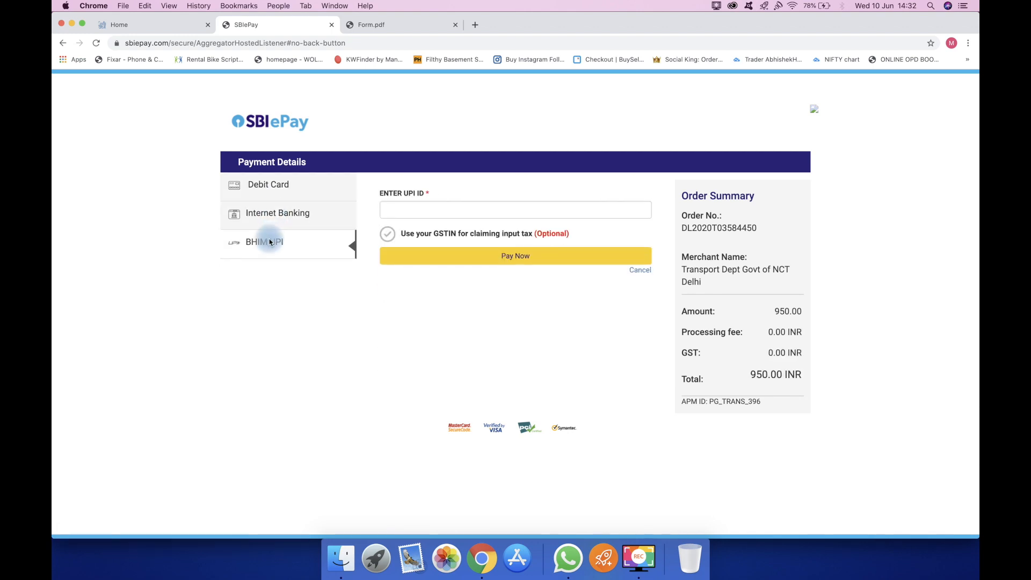
pyautogui.click(264, 186)
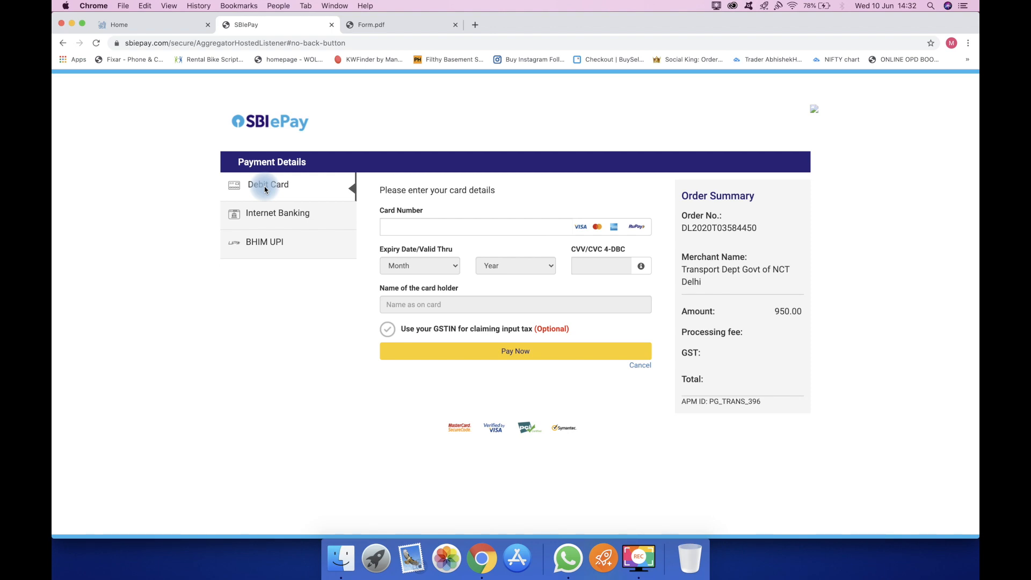
pyautogui.click(263, 214)
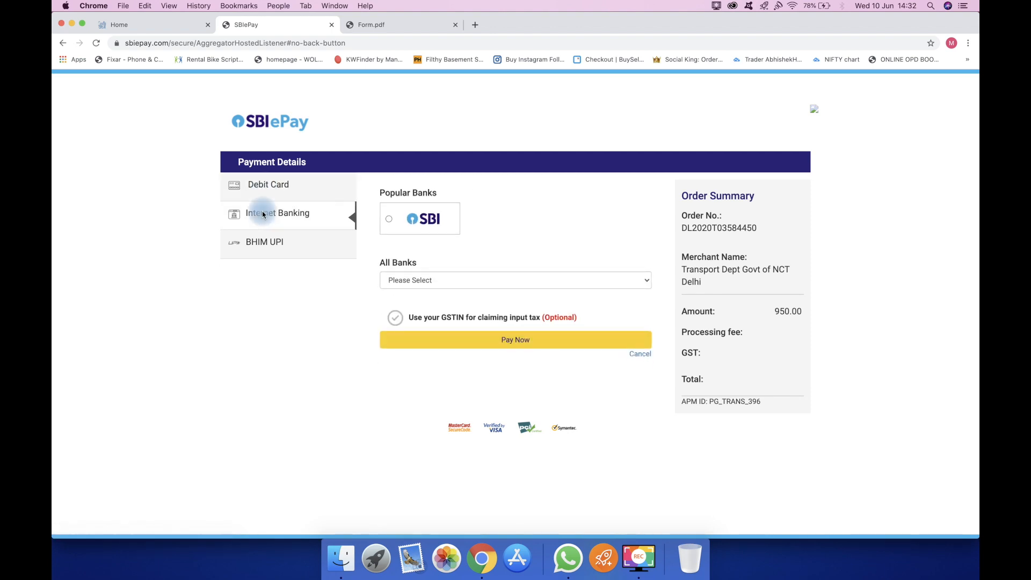
pyautogui.click(264, 243)
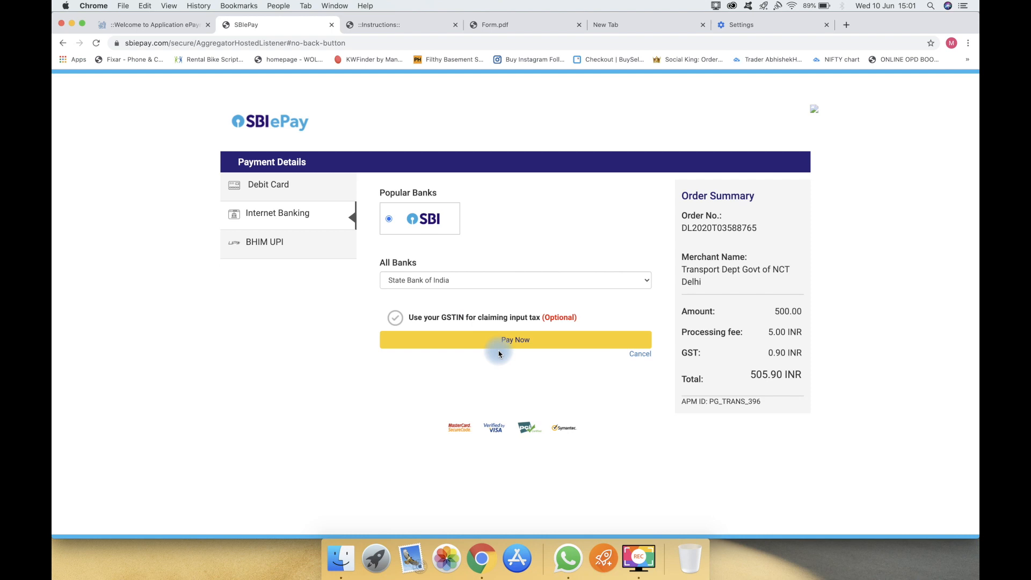
pyautogui.click(493, 343)
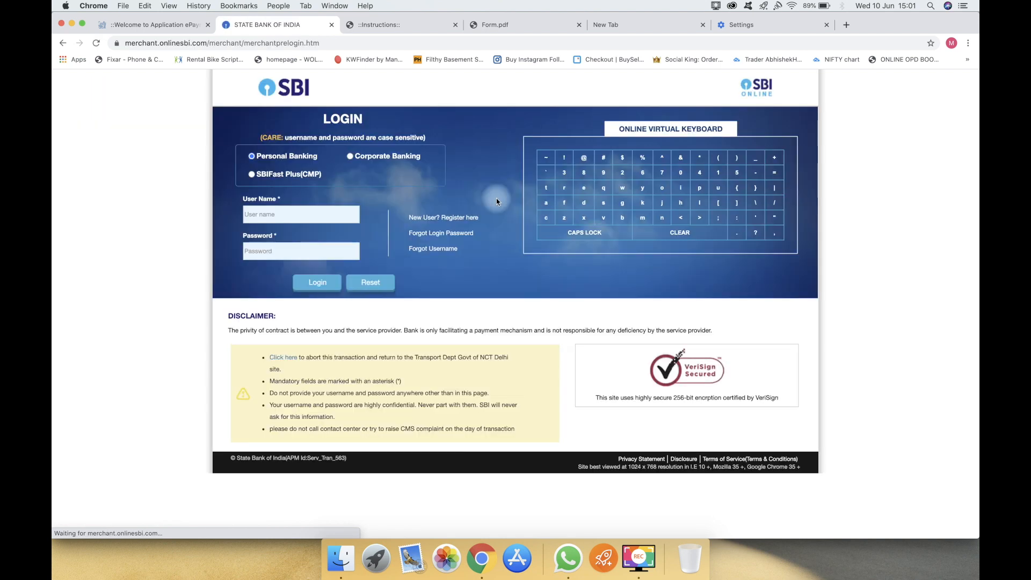
# Log in with the saved SBI credentials and confirm the ₹505.90 payment to Transport Dept Govt of NCT Delhi
pyautogui.doubleClick(301, 214)
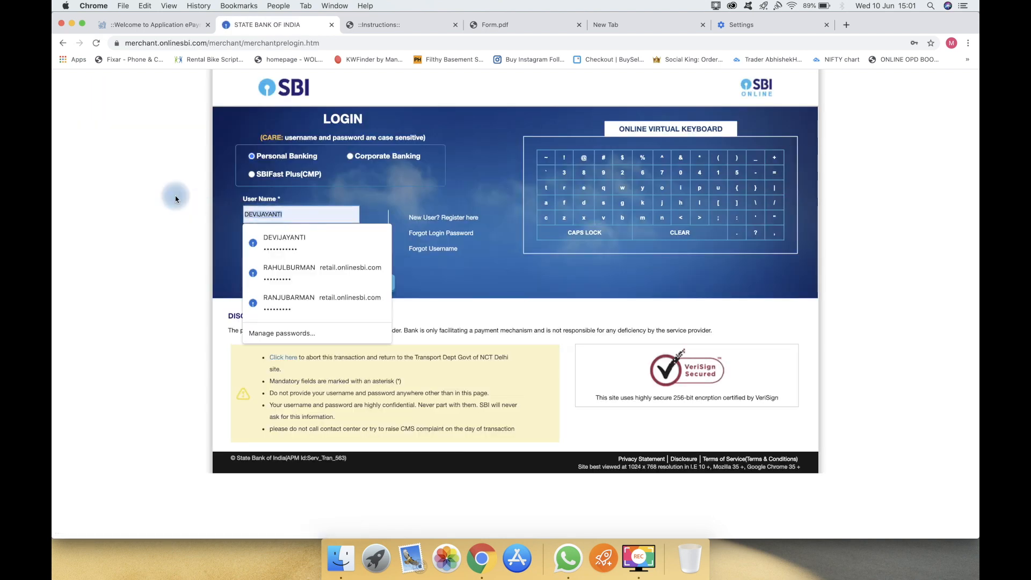
pyautogui.click(268, 269)
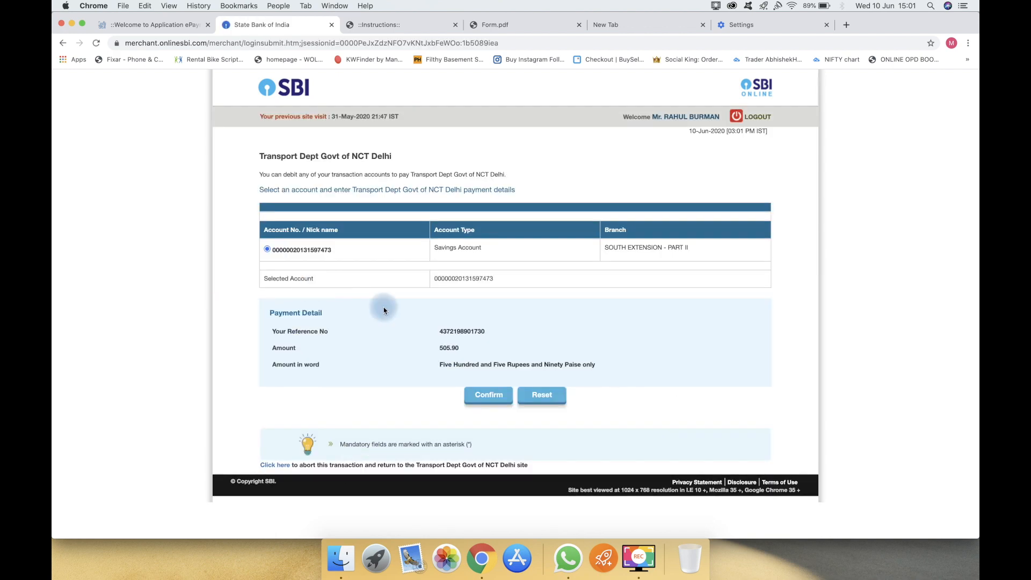
pyautogui.click(491, 396)
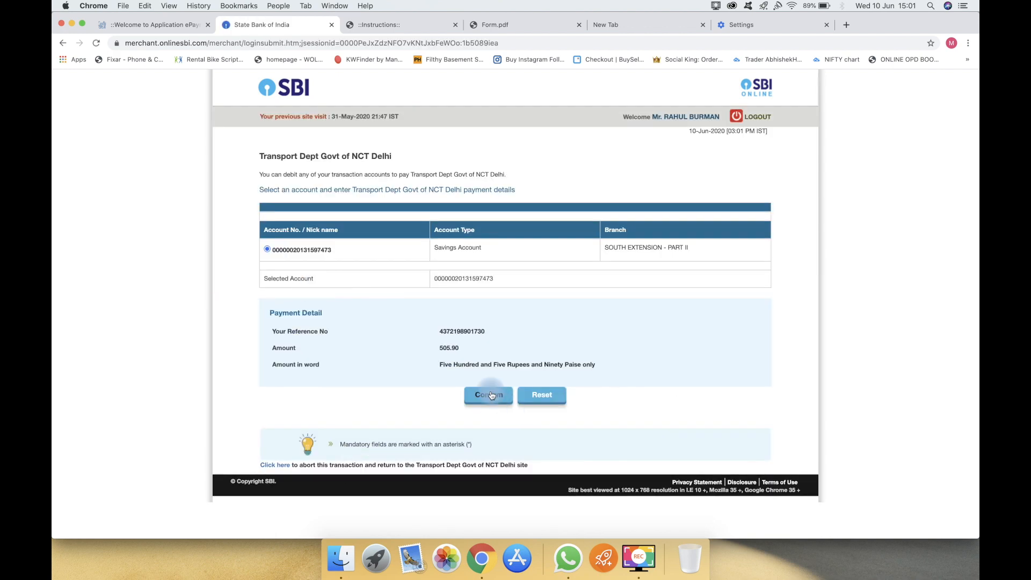
pyautogui.click(490, 420)
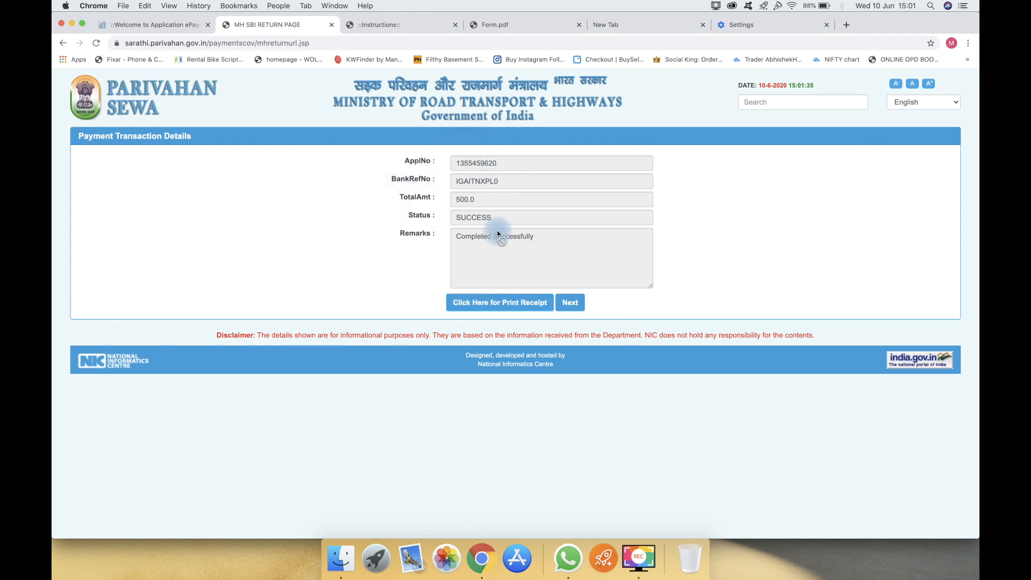
# Enter the captcha, select the fee receipt row and open the ₹500 printable e-receipt
pyautogui.click(486, 304)
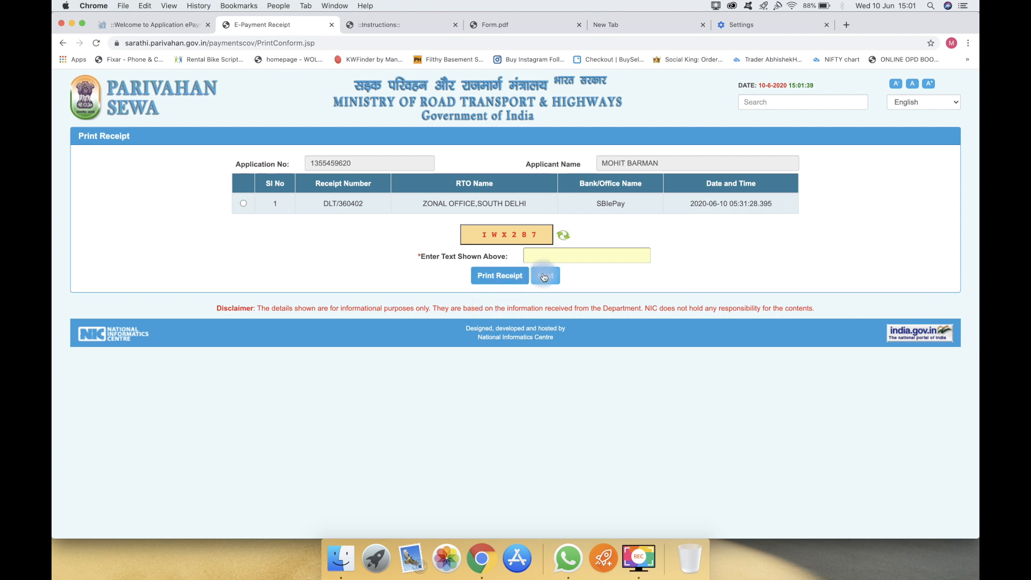
pyautogui.click(547, 262)
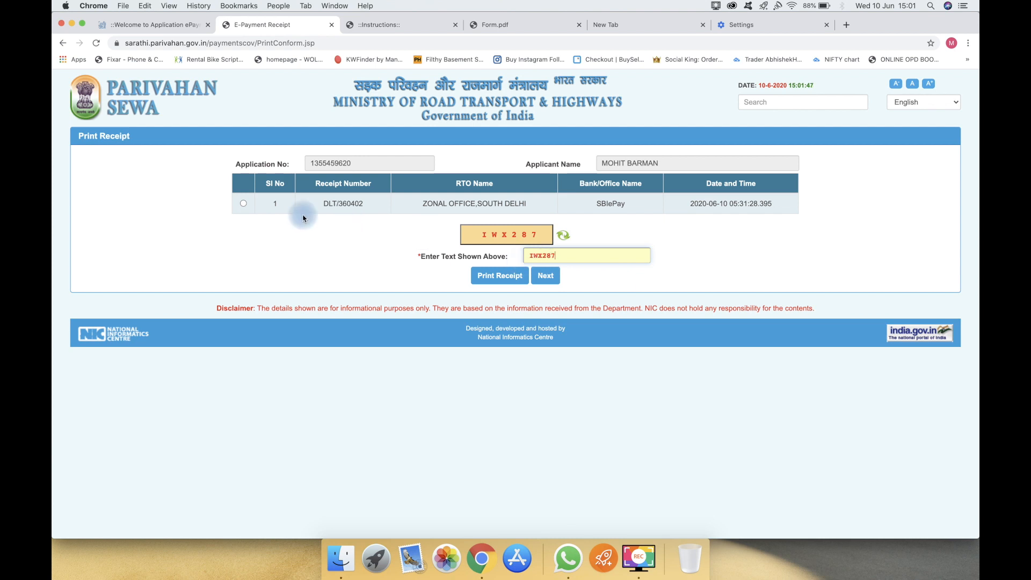
pyautogui.click(245, 203)
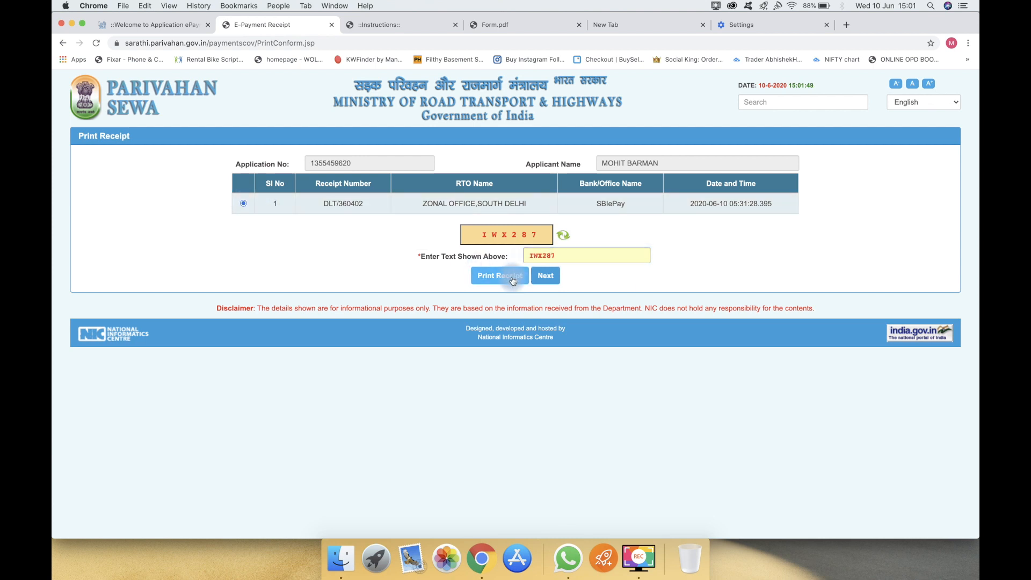
pyautogui.click(500, 275)
pyautogui.scroll(-5, 513, 279)
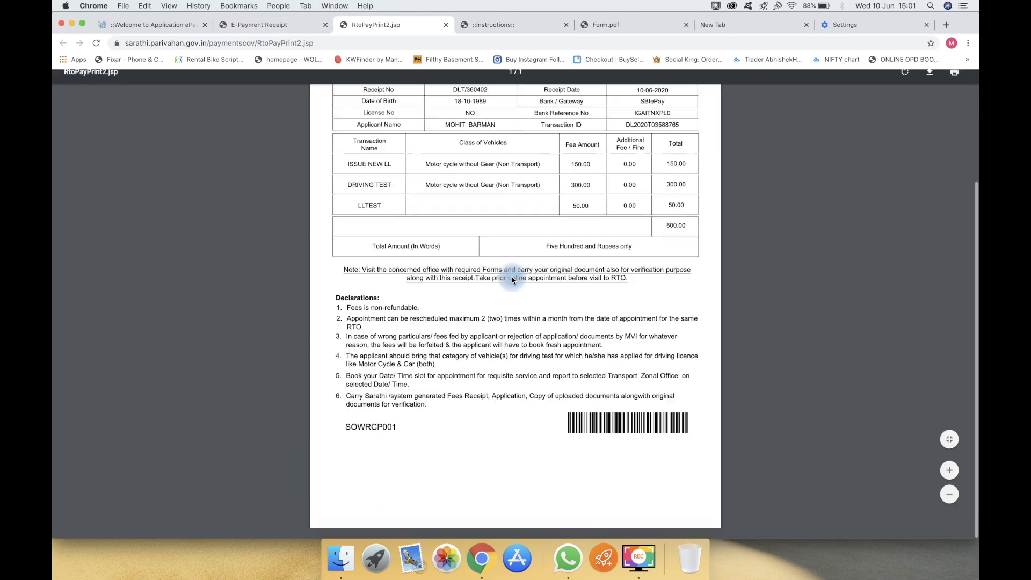
# Review the receipt PDF, then return to the E-Payment Receipt tab showing ₹500 paid via SBIePay
pyautogui.scroll(6, 513, 279)
pyautogui.scroll(-1, 513, 279)
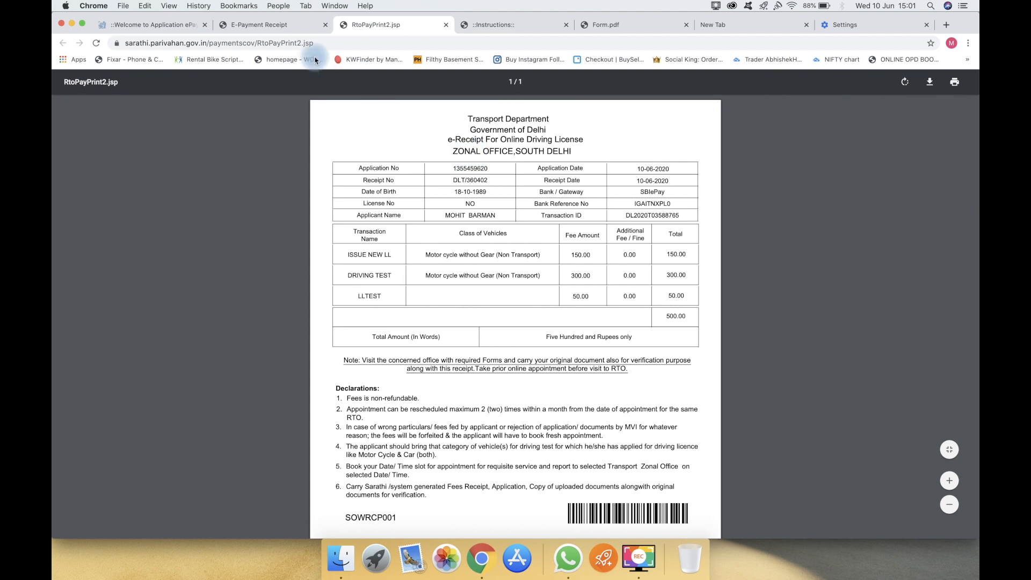
pyautogui.click(285, 29)
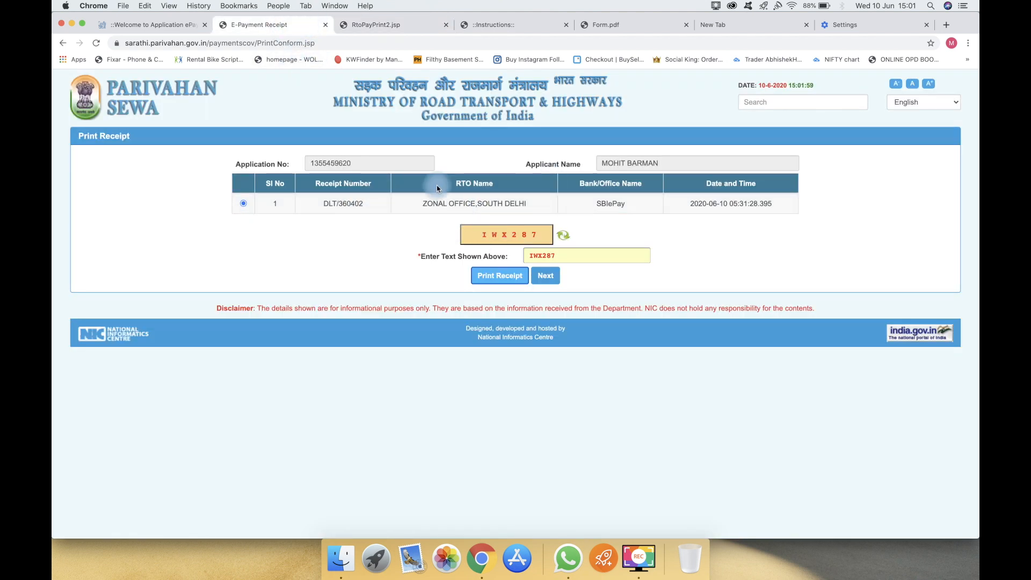
pyautogui.click(399, 24)
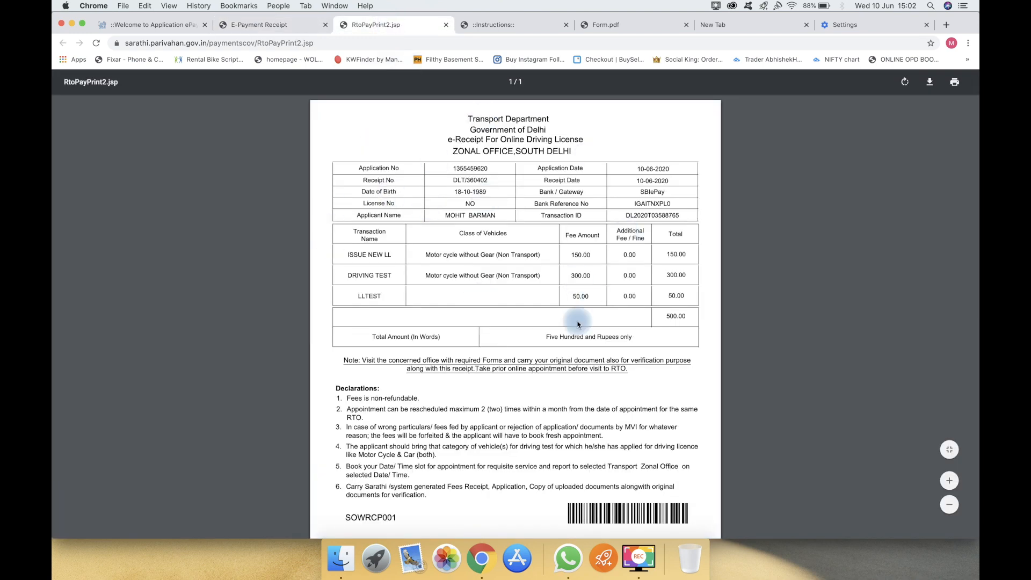
pyautogui.scroll(-3, 564, 328)
pyautogui.scroll(3, 613, 309)
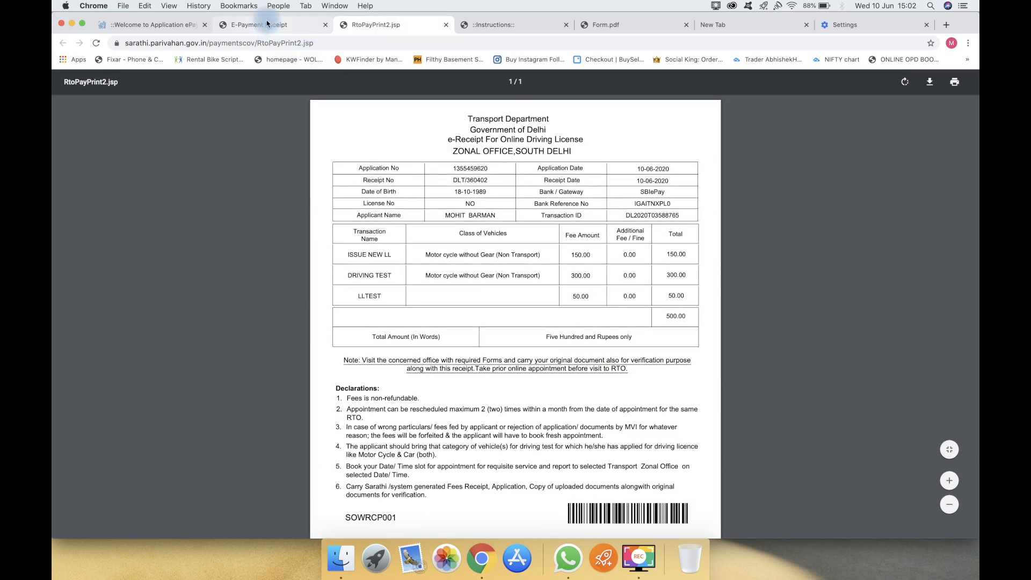
pyautogui.click(268, 24)
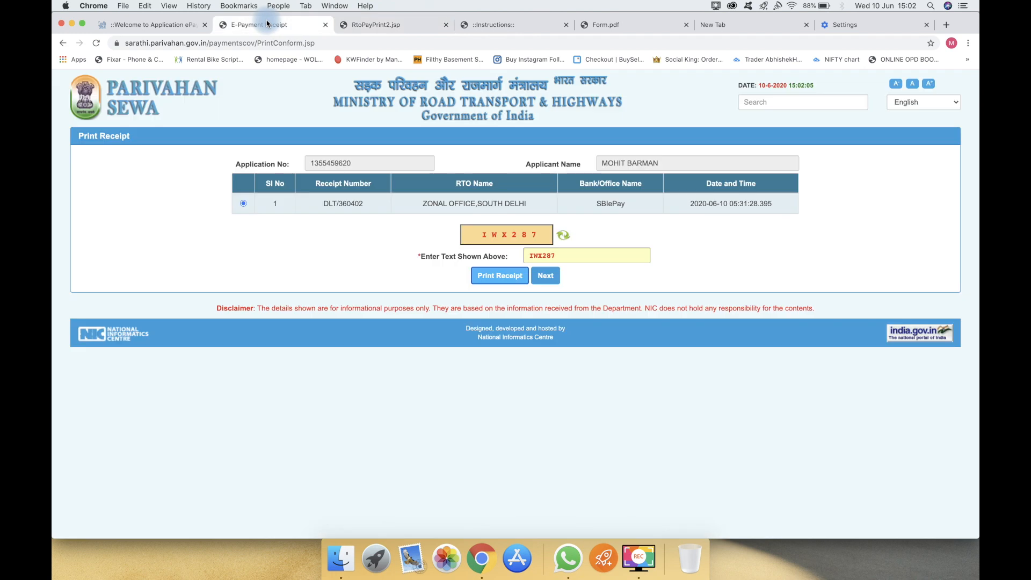
# Continue to the application status lookup and dismiss the date-of-birth error alert
pyautogui.click(546, 278)
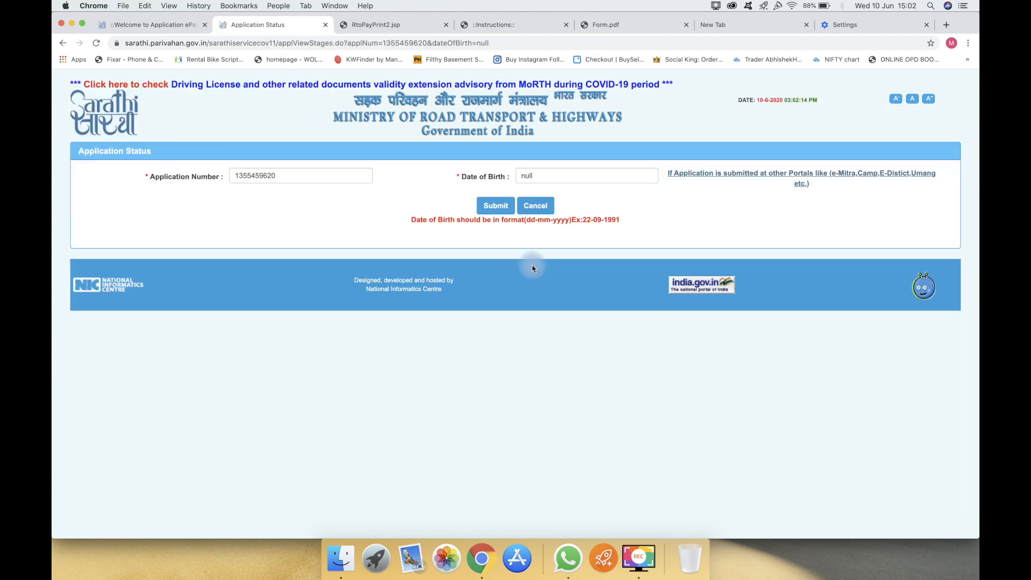
pyautogui.click(493, 207)
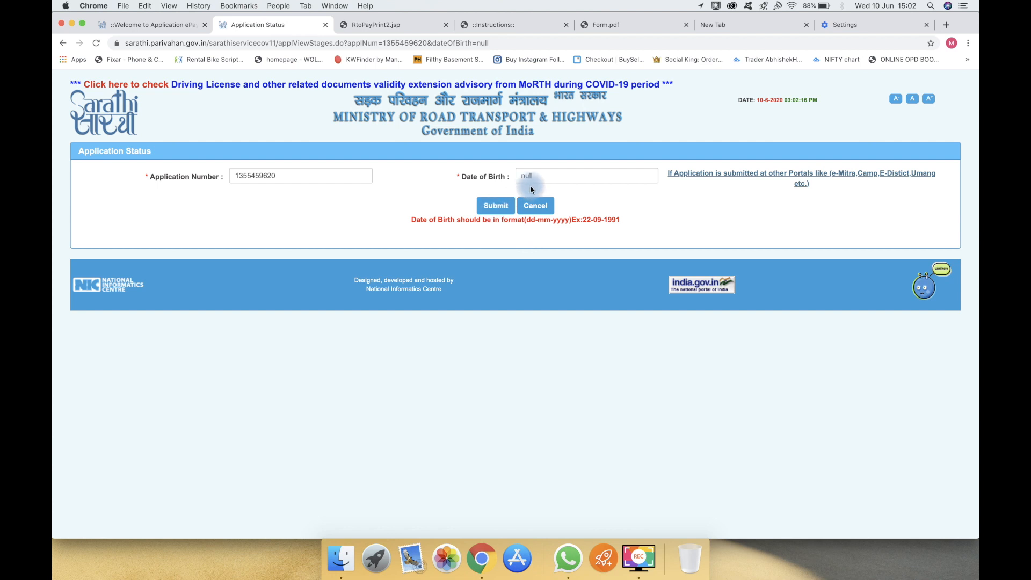
pyautogui.click(495, 207)
pyautogui.click(605, 99)
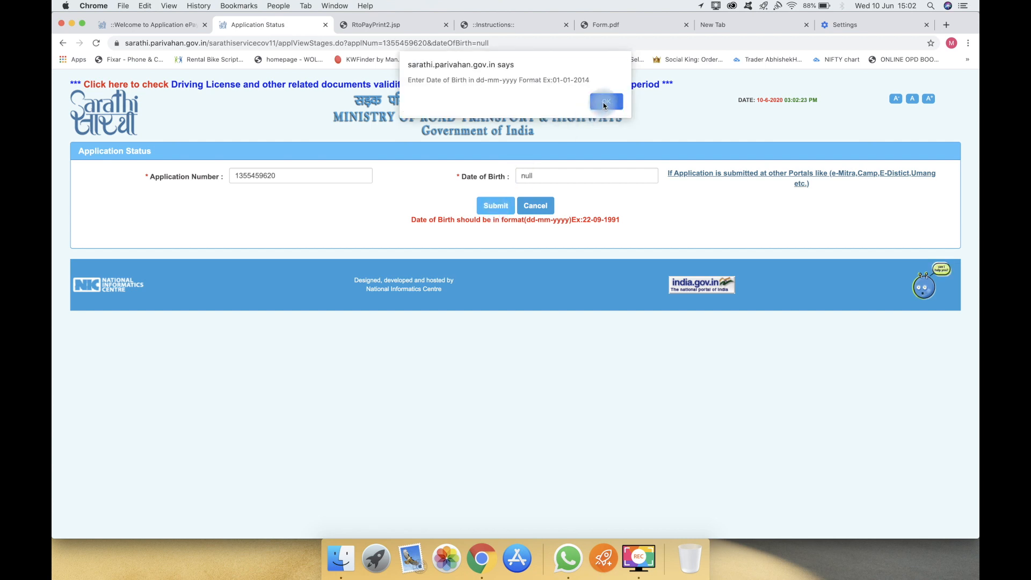
# Enter the correct dd-mm-yyyy date of birth and submit to show applicant details and stages
pyautogui.click(535, 173)
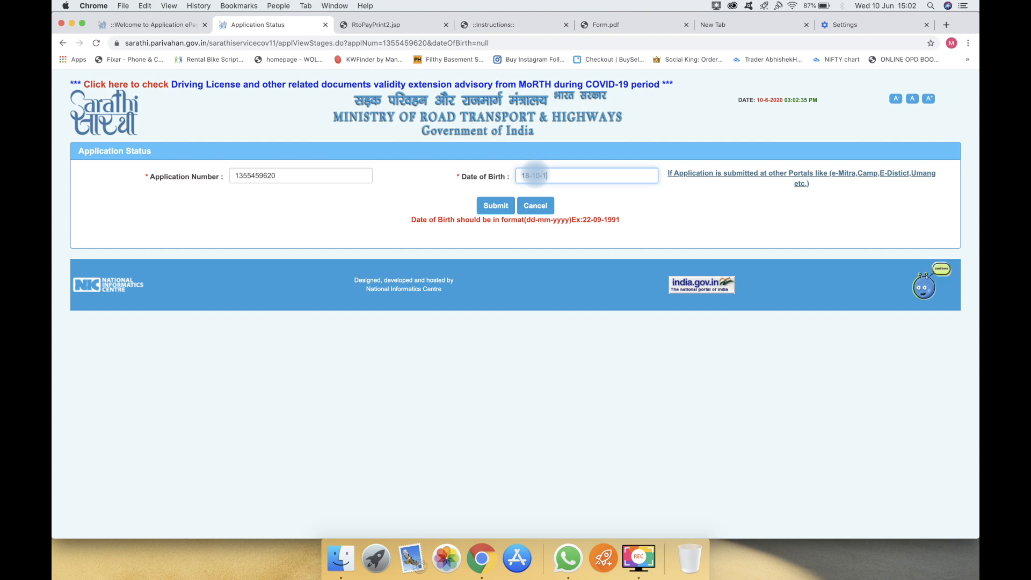
pyautogui.click(499, 209)
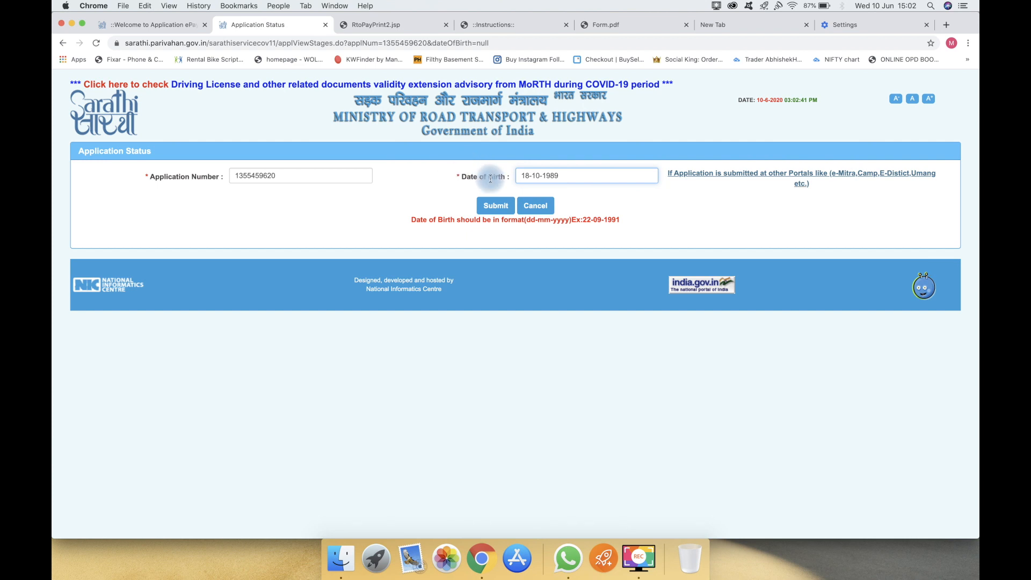
pyautogui.click(499, 209)
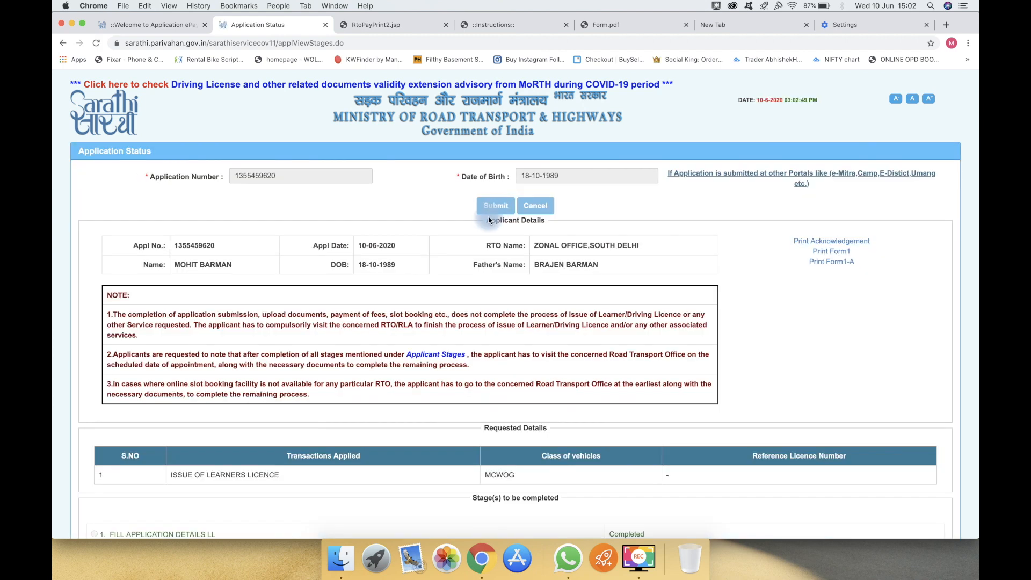
# Scroll to Stage(s) to be completed and proceed with 3. UPLOAD DOCUMENTS
pyautogui.scroll(-5, 414, 366)
pyautogui.scroll(-1, 414, 366)
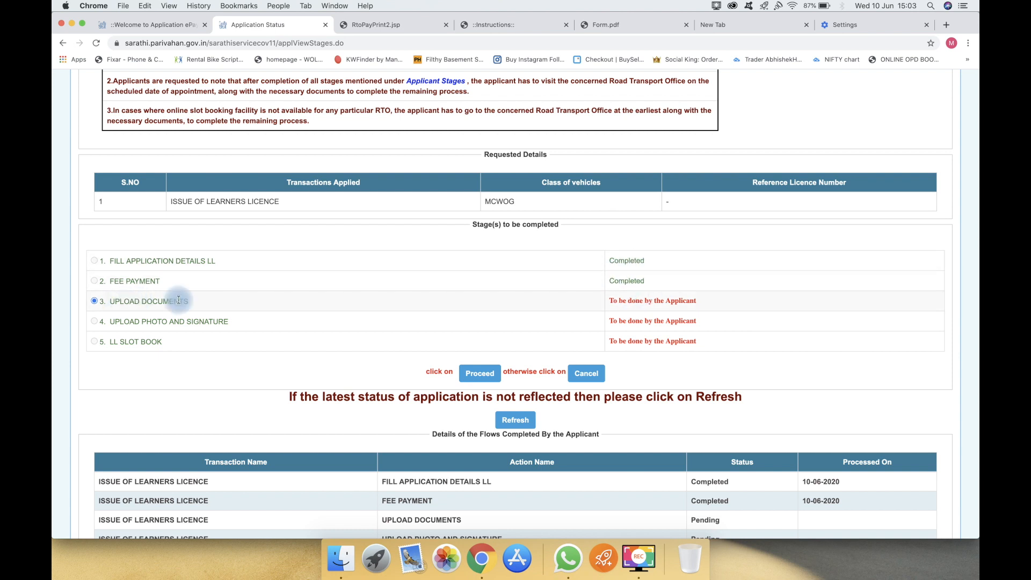
pyautogui.click(477, 376)
pyautogui.click(484, 374)
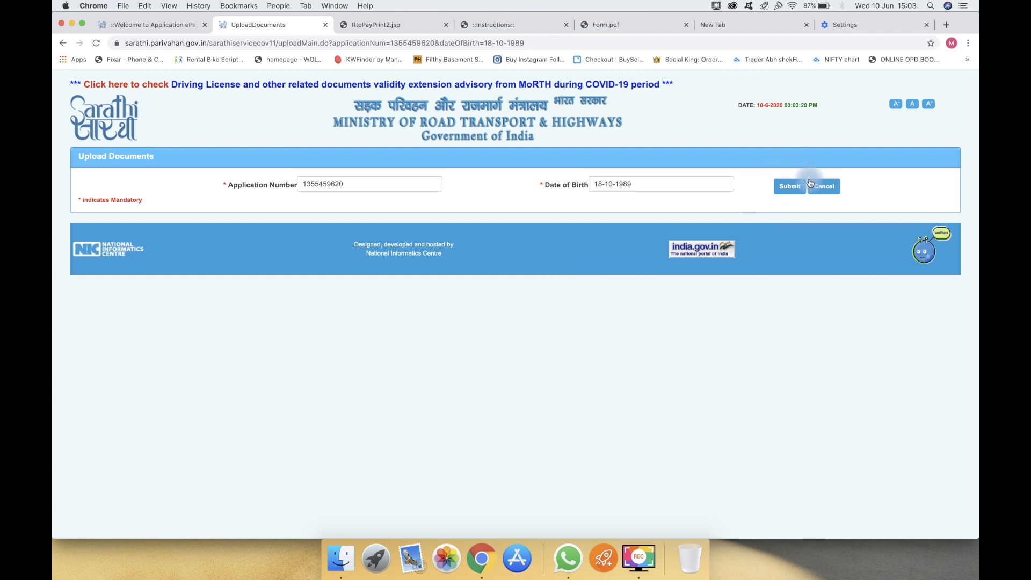
# Submit the pre-filled application number and birth date, then confirm the applicant info
pyautogui.click(791, 186)
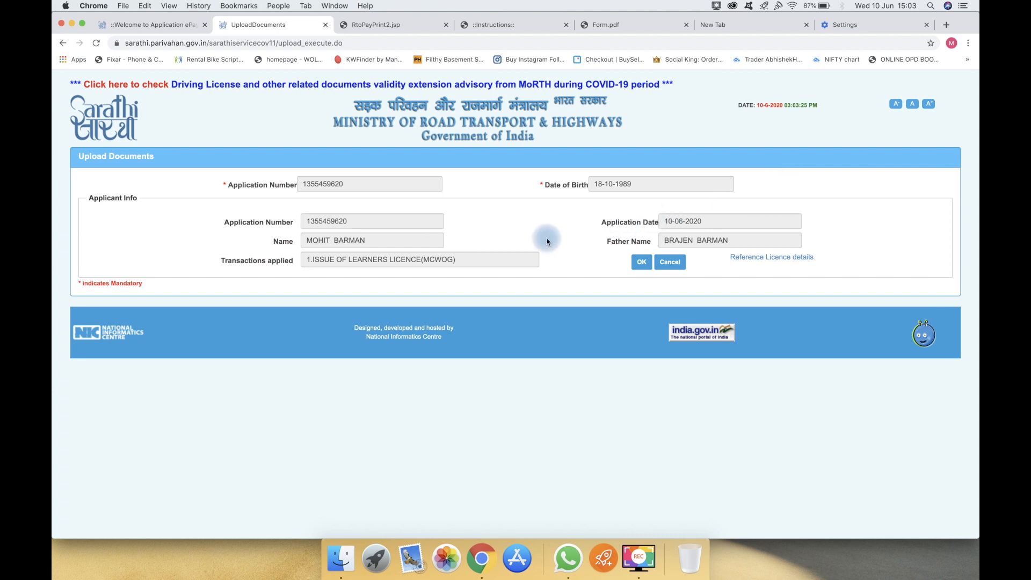
pyautogui.click(643, 265)
pyautogui.click(645, 262)
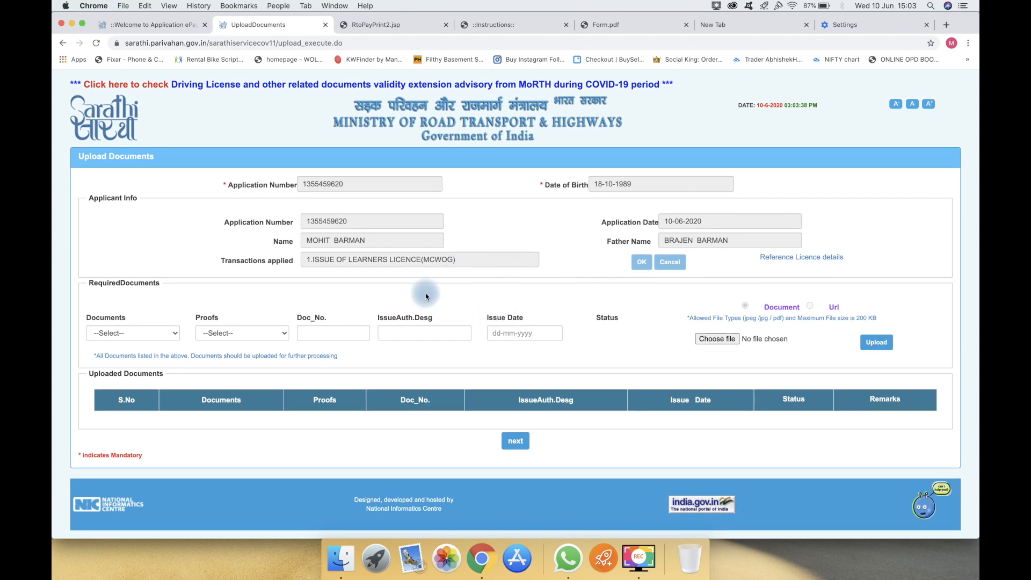
# Choose Age Proof as the document type with PAN Card as the proof and PAN INDIA as issuing authority
pyautogui.click(142, 334)
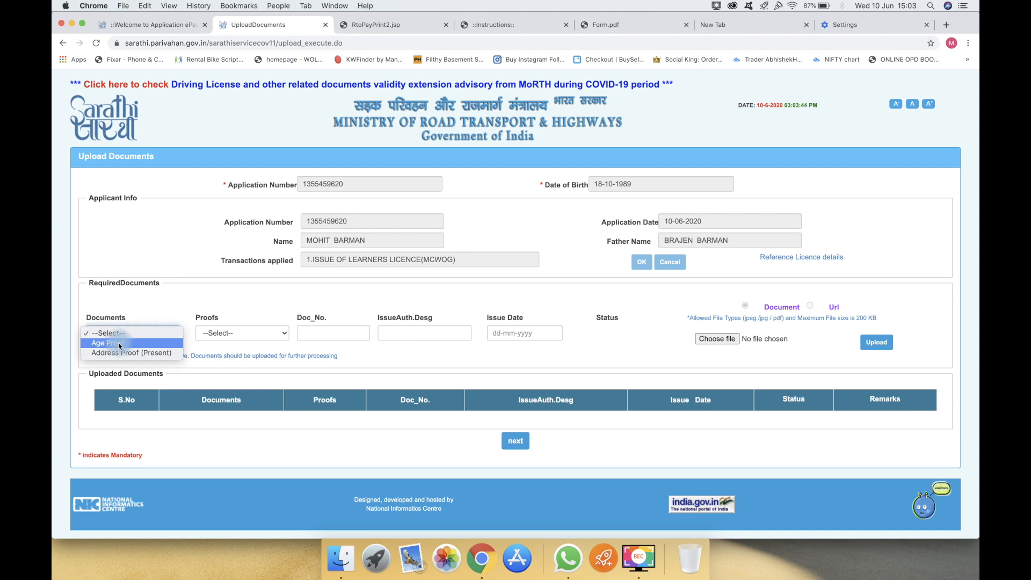
pyautogui.click(119, 345)
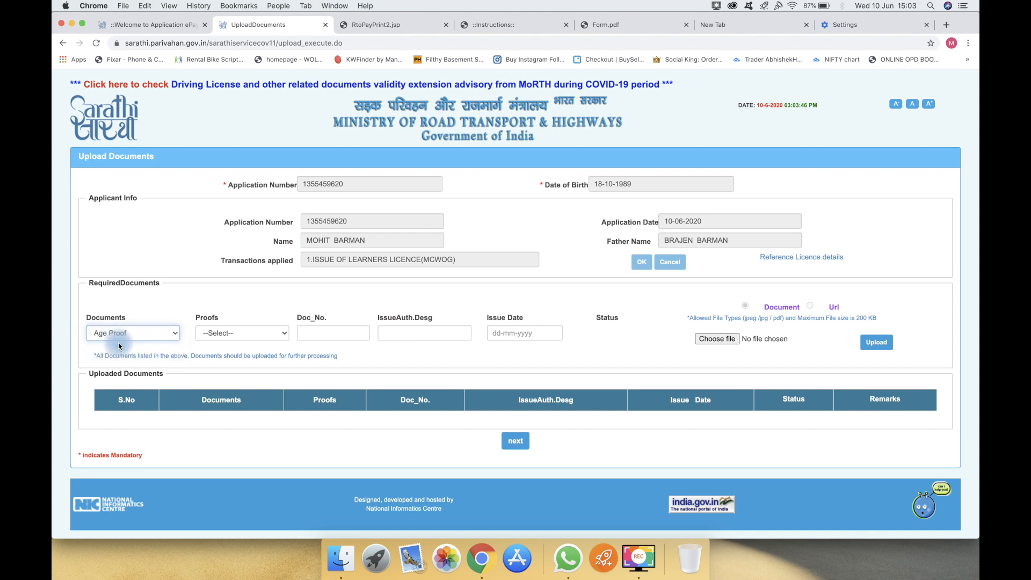
pyautogui.click(113, 333)
pyautogui.click(113, 334)
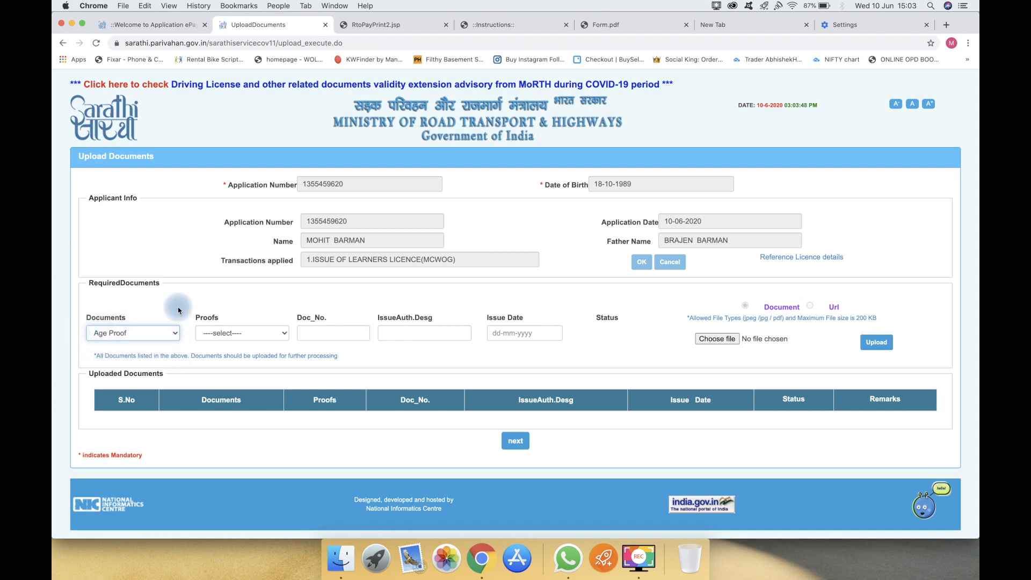
pyautogui.click(225, 329)
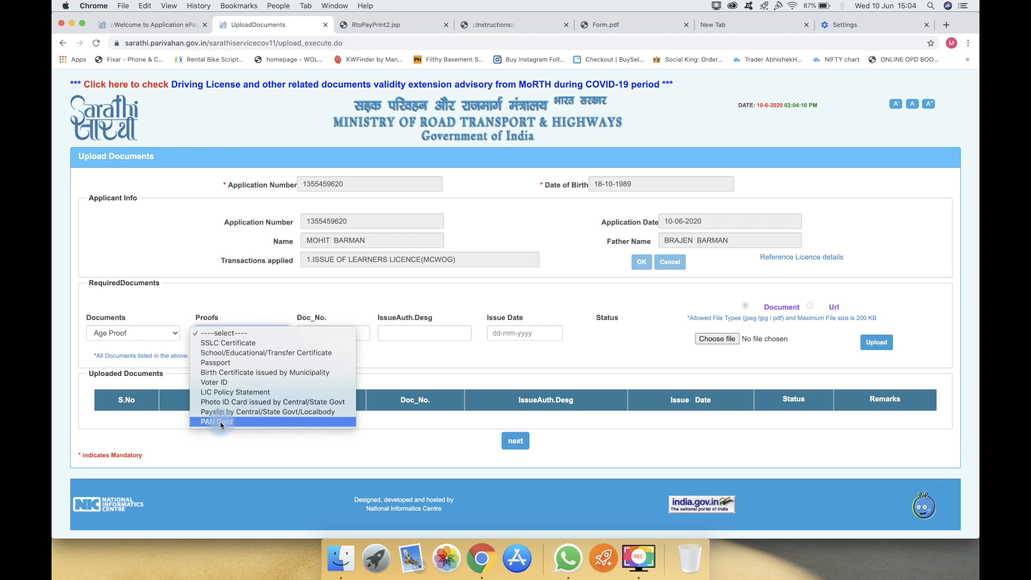
pyautogui.click(221, 422)
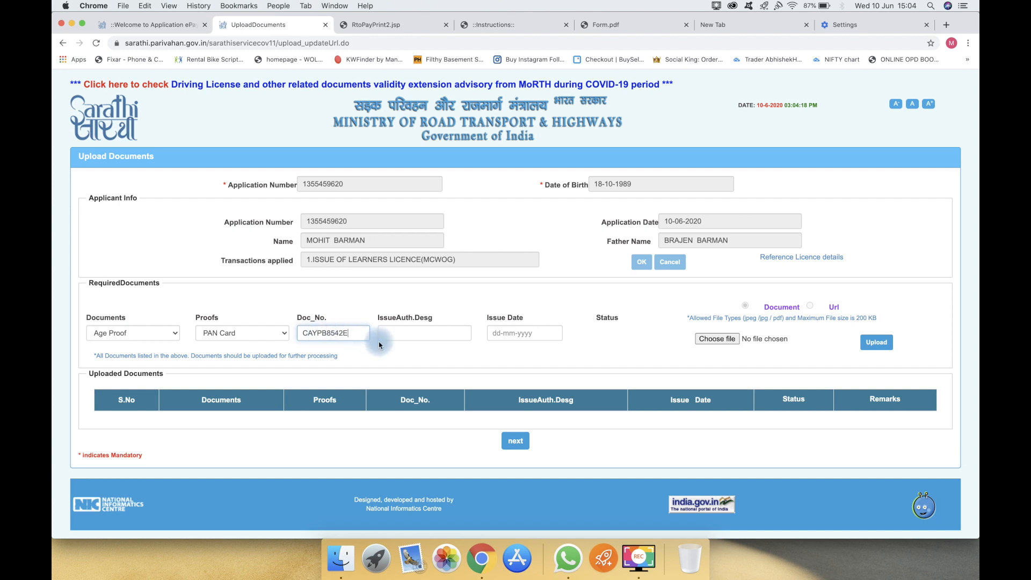
pyautogui.click(397, 332)
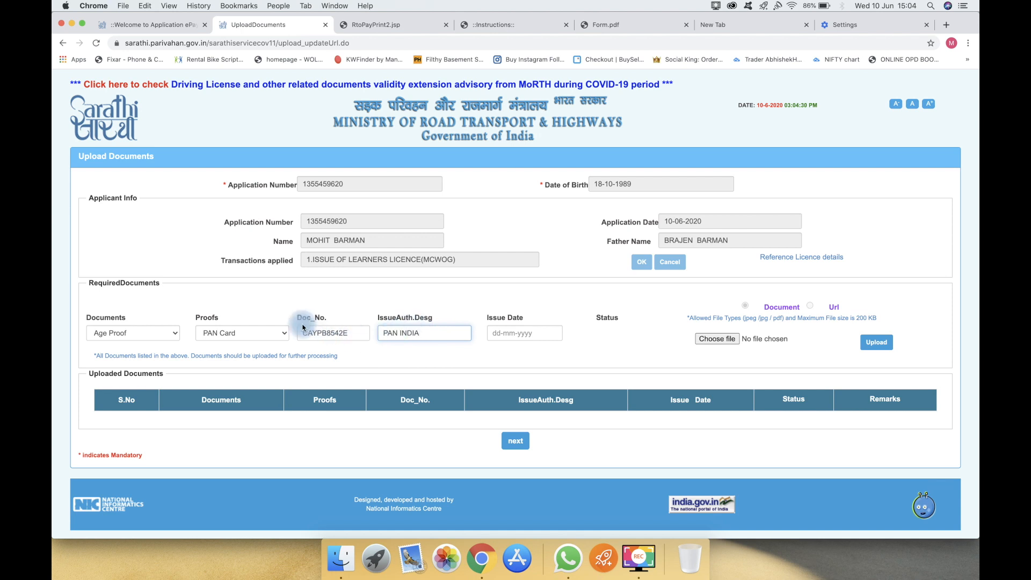
pyautogui.click(232, 337)
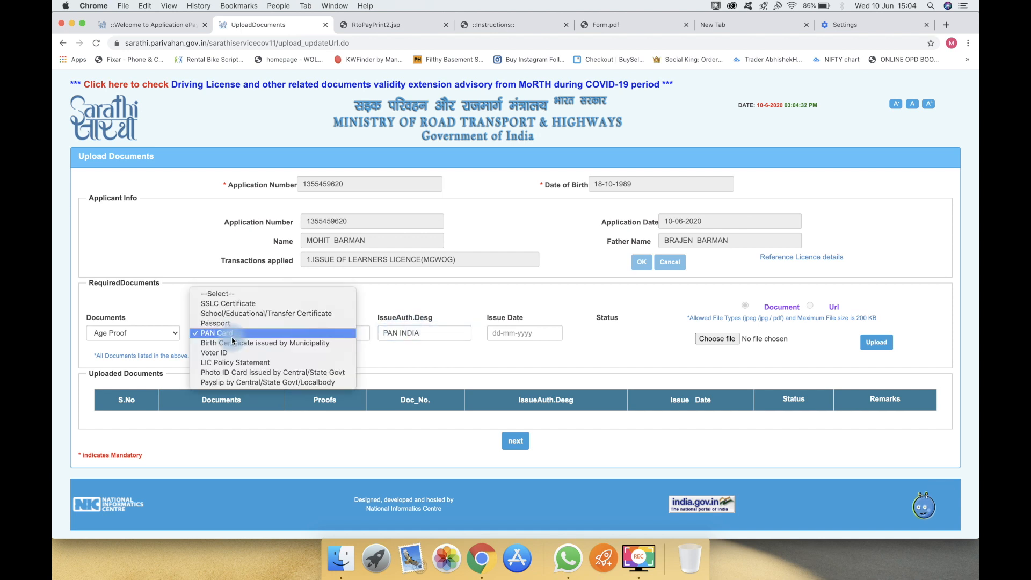
pyautogui.click(232, 338)
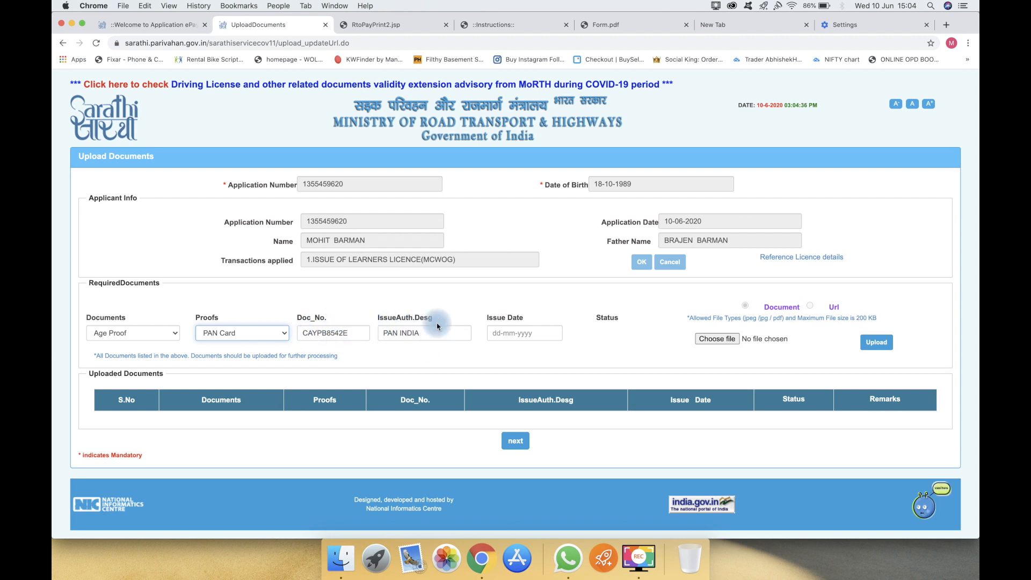
# Set the PAN card issue date to 16-08-2017 in the calendar
pyautogui.click(500, 333)
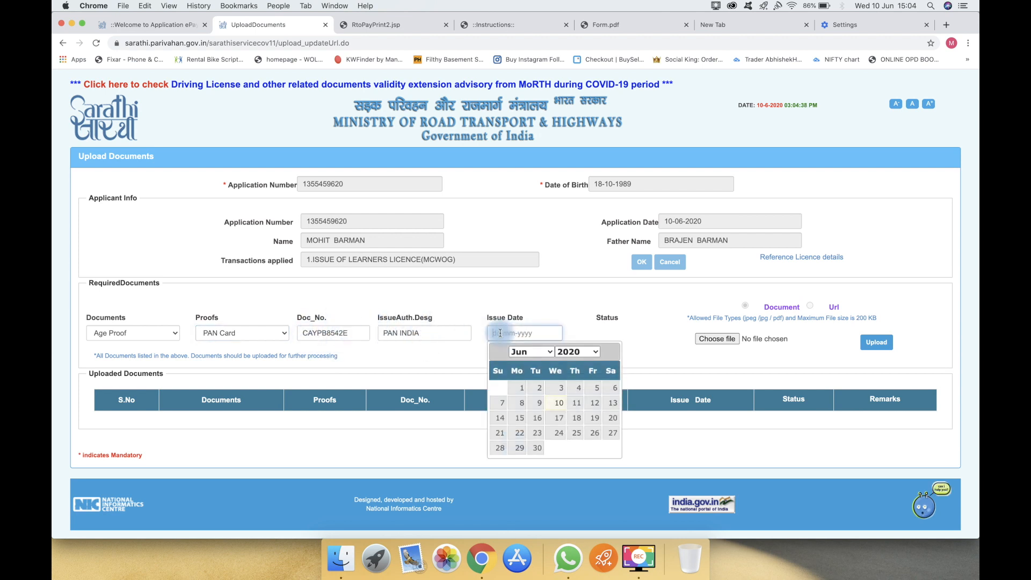
pyautogui.click(586, 351)
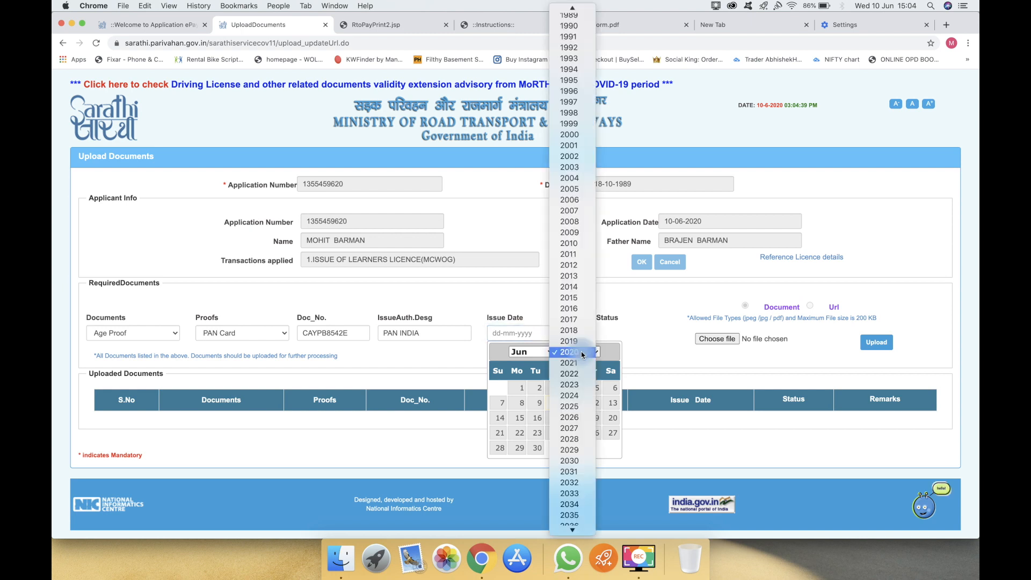
pyautogui.click(569, 319)
pyautogui.click(529, 352)
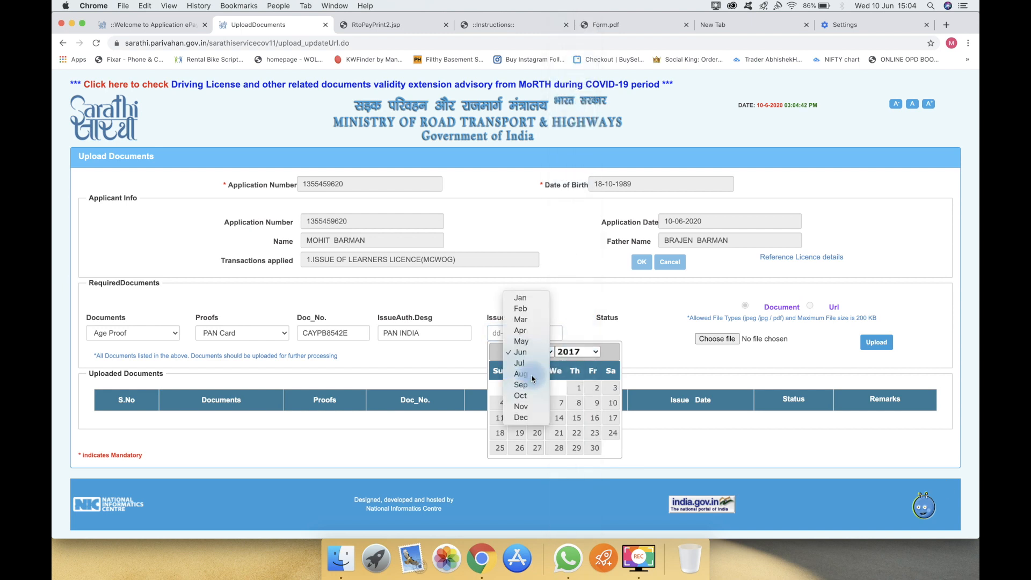
pyautogui.click(524, 375)
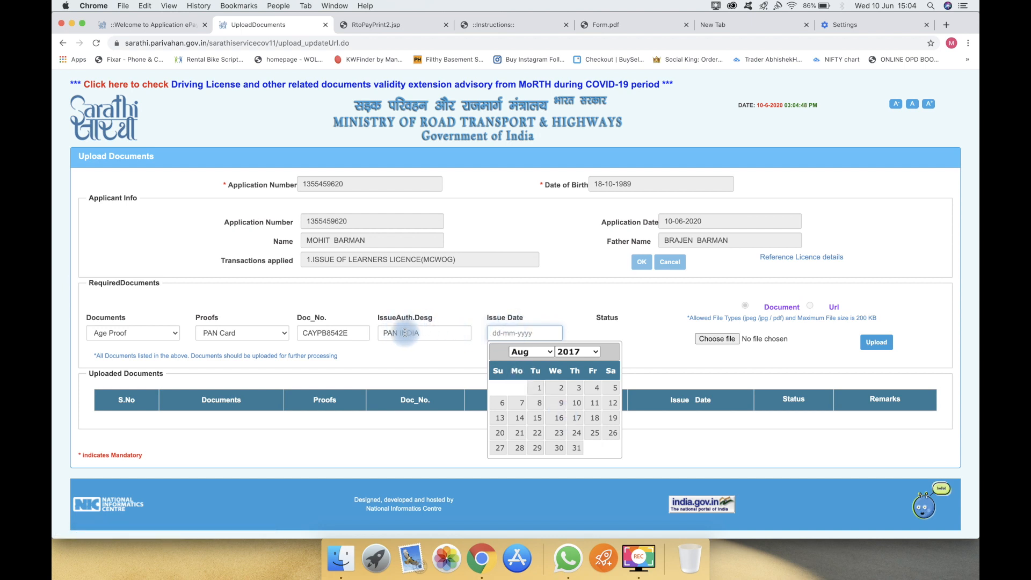
pyautogui.click(559, 418)
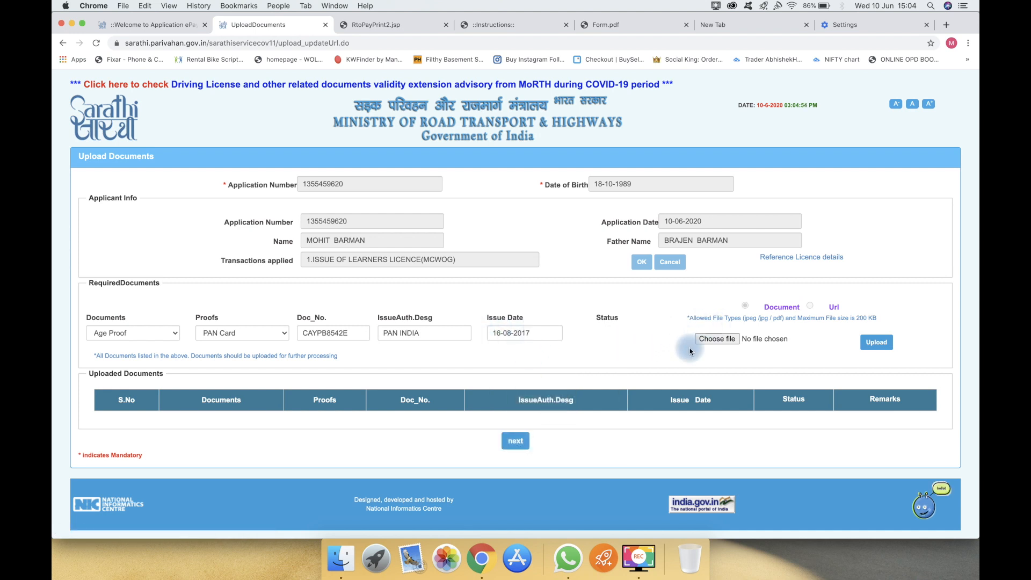
# Attach IMG_0695.JPG as the PAN Card age proof file and upload it
pyautogui.click(721, 340)
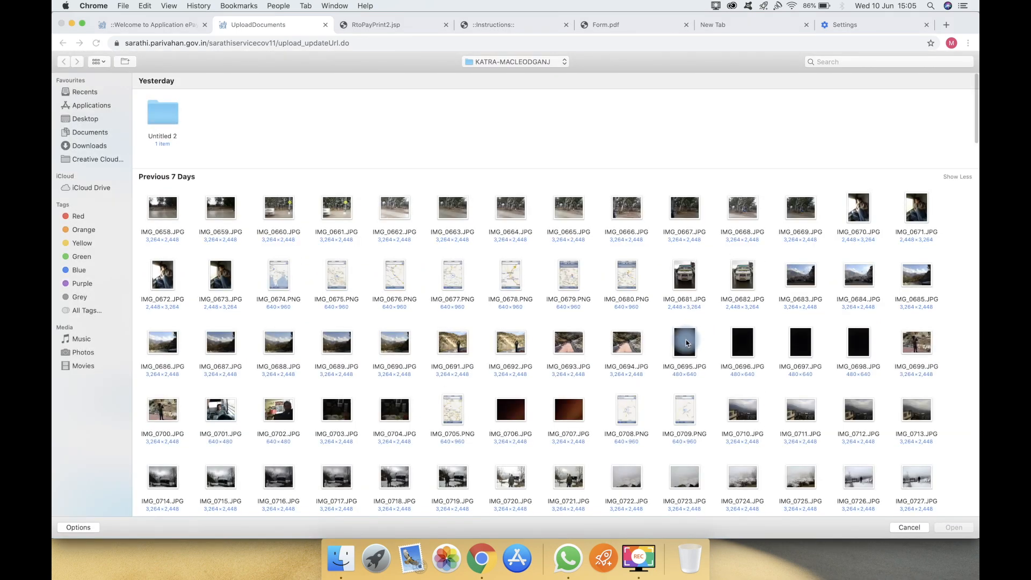
pyautogui.doubleClick(687, 342)
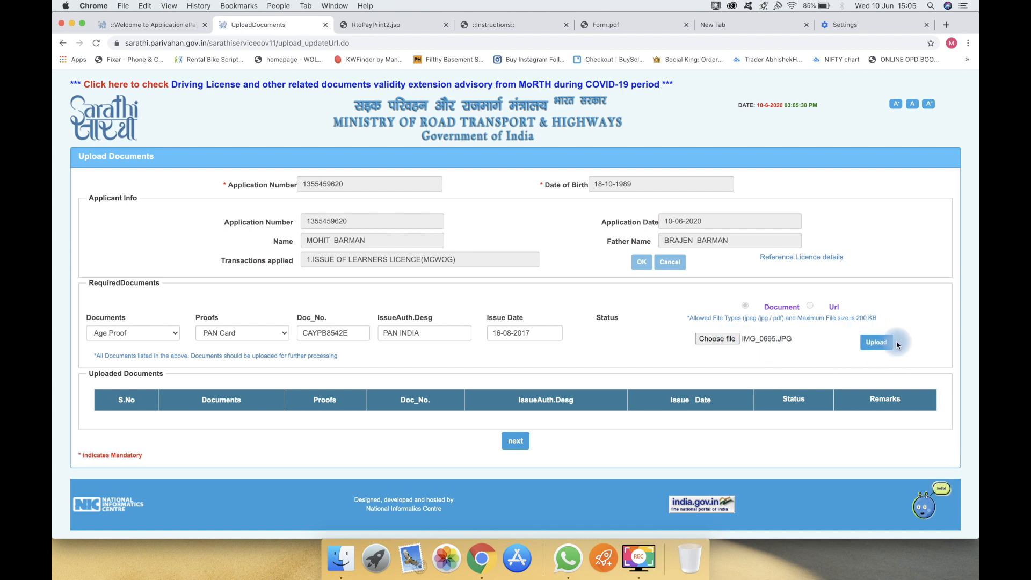
pyautogui.click(873, 347)
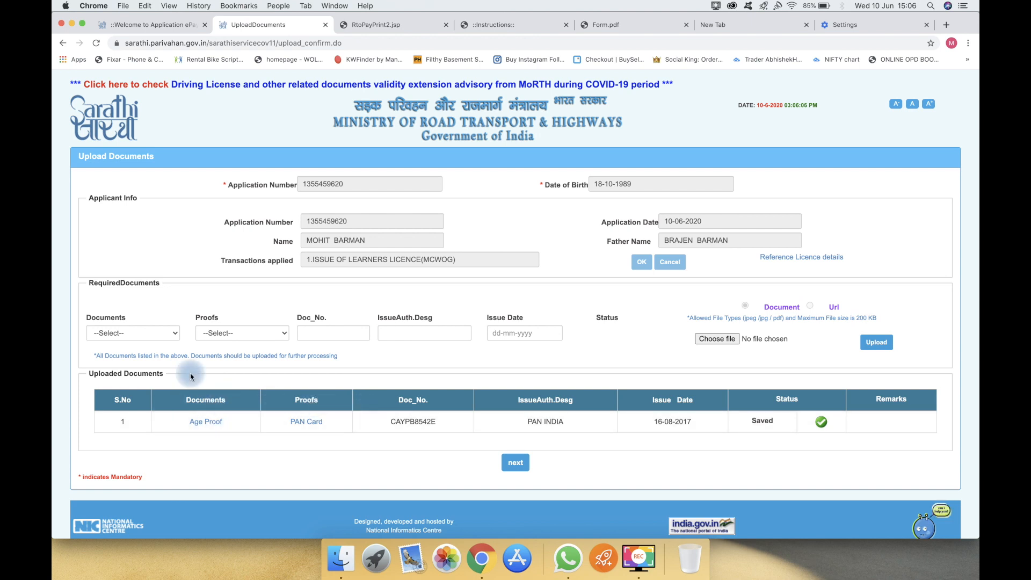
# Choose Address Proof (Present) with Aadhar Card With DOB and clear the issuing authority text
pyautogui.click(140, 333)
pyautogui.click(131, 342)
pyautogui.click(218, 335)
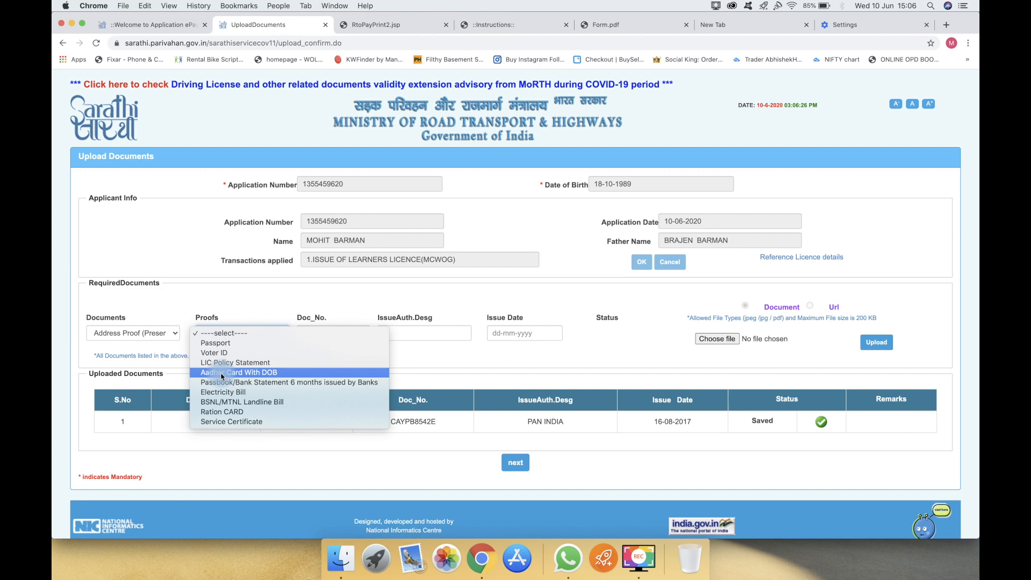
pyautogui.click(220, 373)
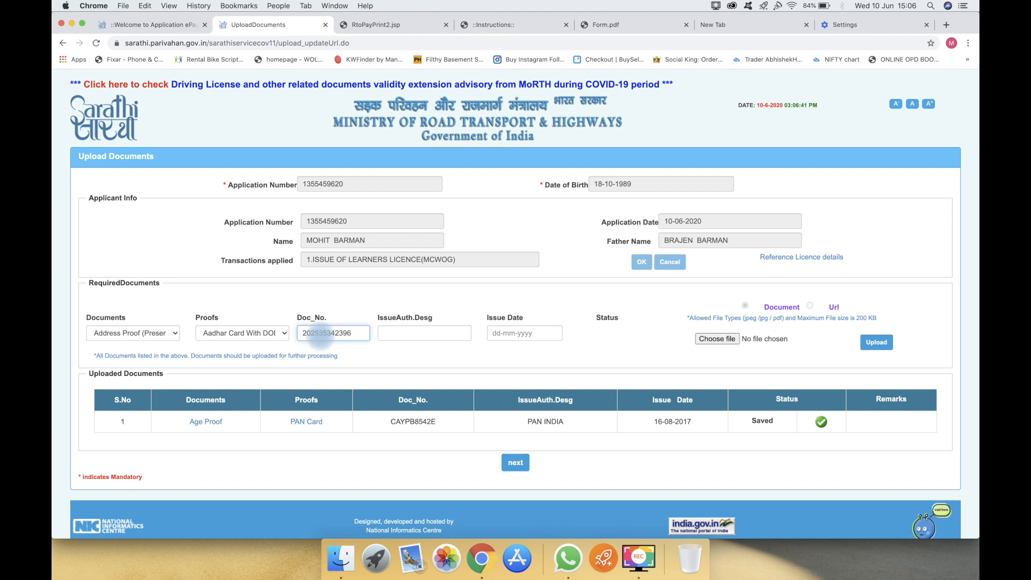
pyautogui.click(409, 340)
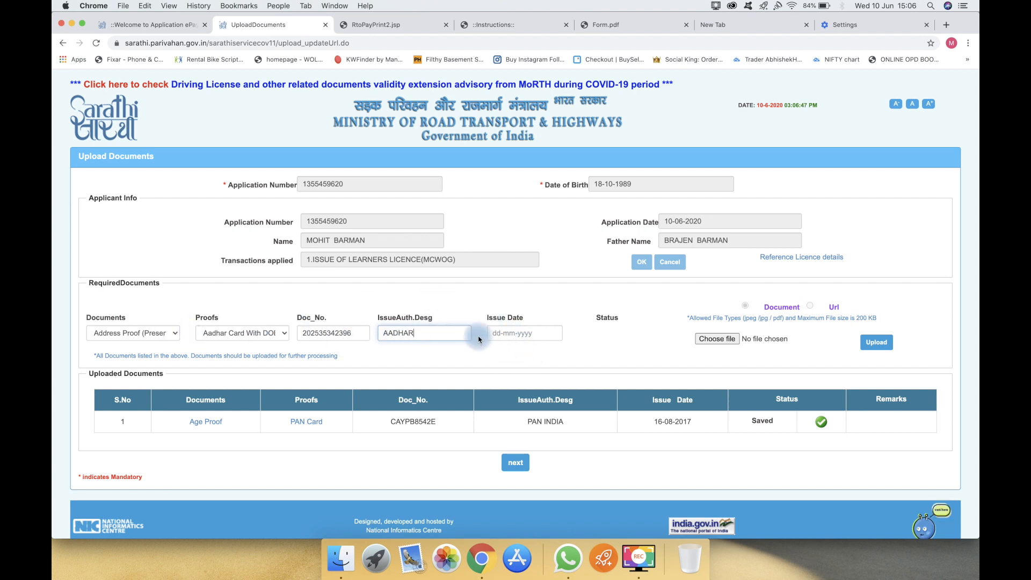
pyautogui.click(498, 333)
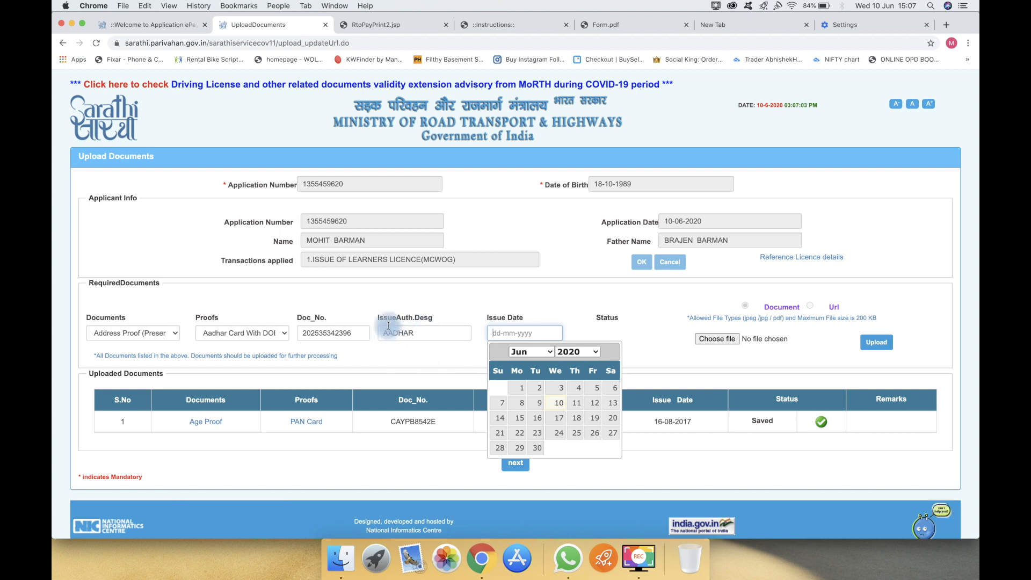
pyautogui.doubleClick(420, 333)
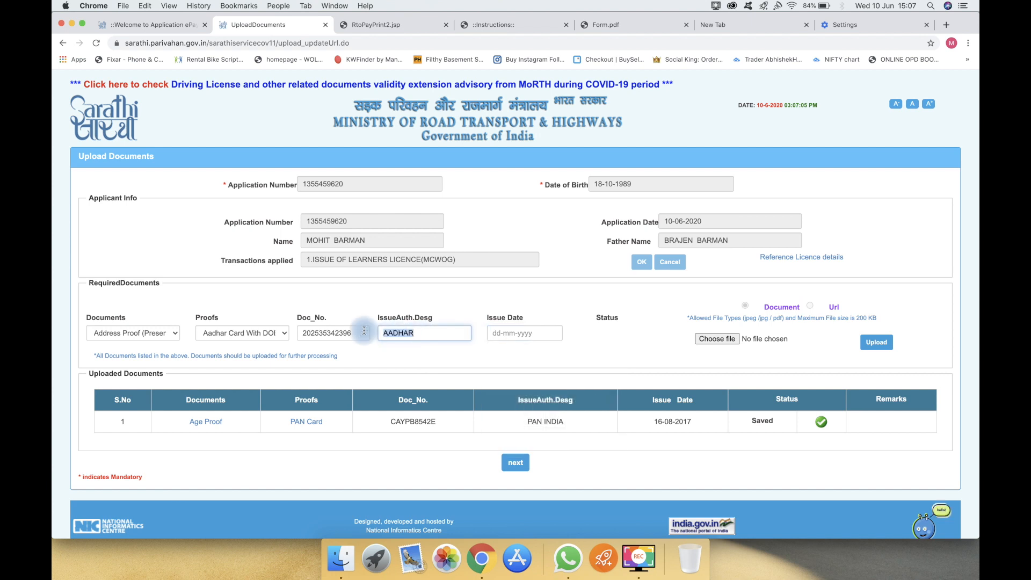
# Set the Aadhaar card issue date to 13-10-2016 in the calendar
pyautogui.click(519, 333)
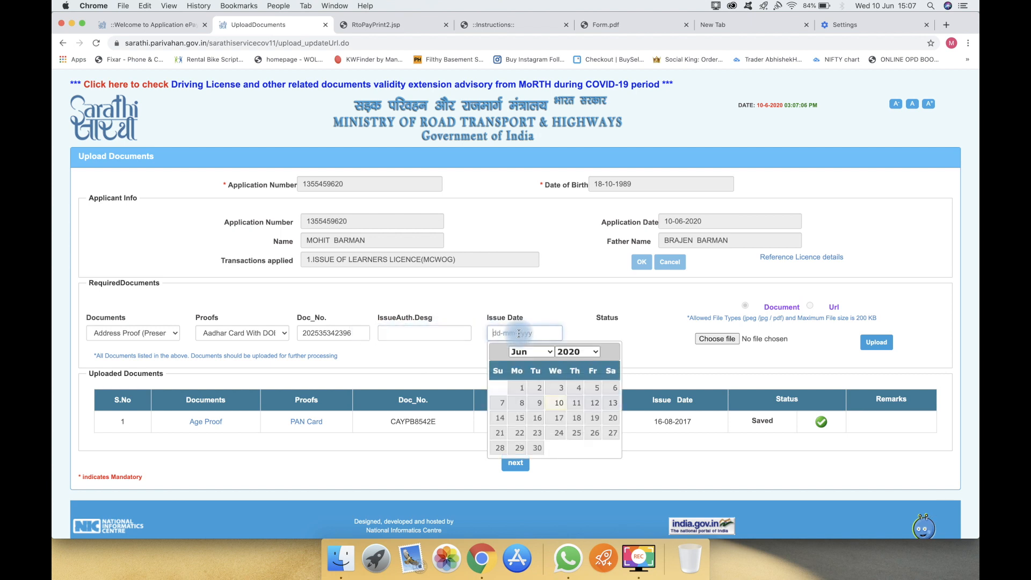
pyautogui.click(579, 352)
pyautogui.click(572, 307)
pyautogui.click(533, 355)
pyautogui.click(524, 420)
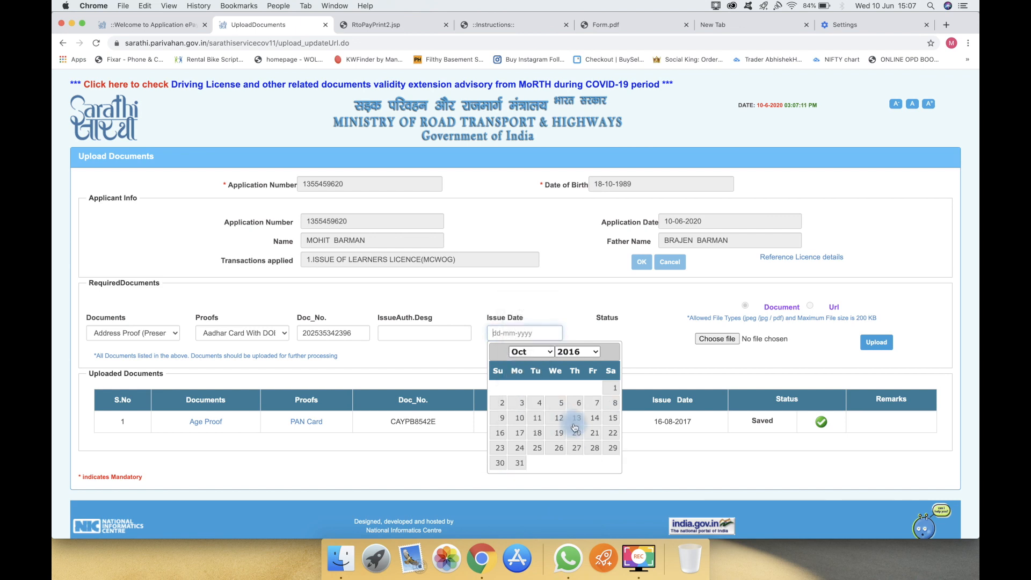
pyautogui.click(575, 418)
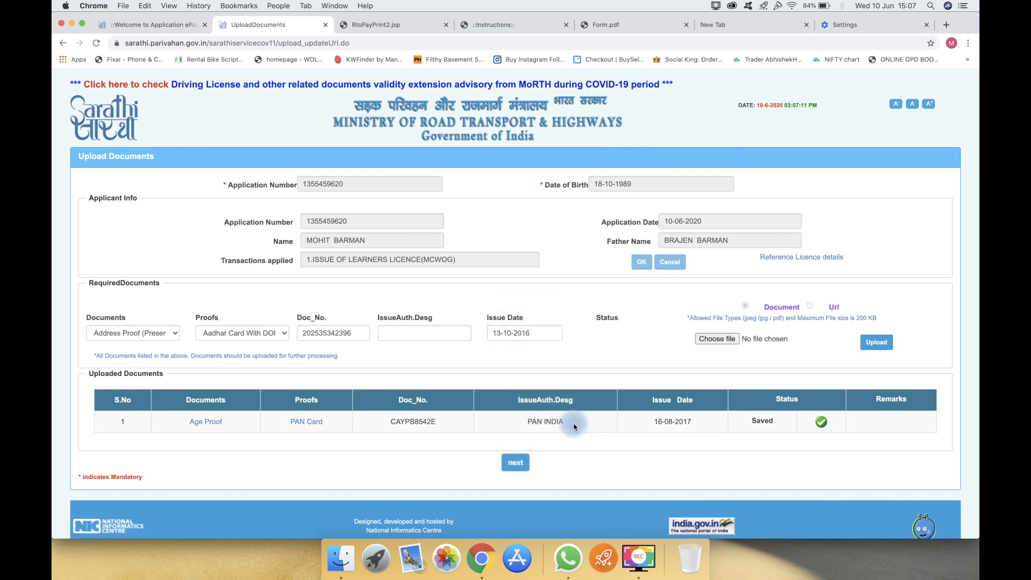
# Upload IMG_0695.JPG as the Aadhaar address proof, confirm the documents, and continue
pyautogui.click(717, 339)
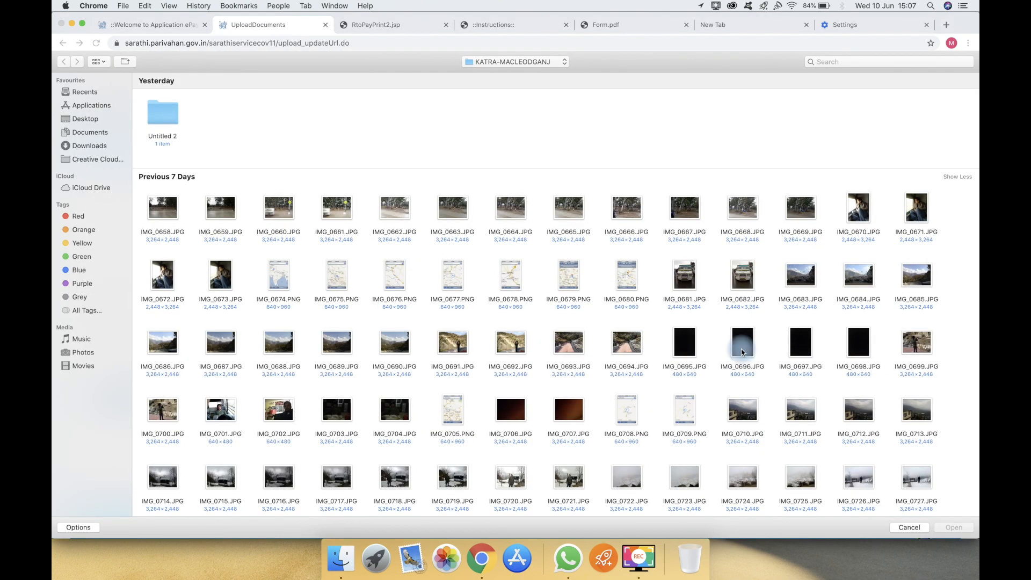
pyautogui.doubleClick(690, 344)
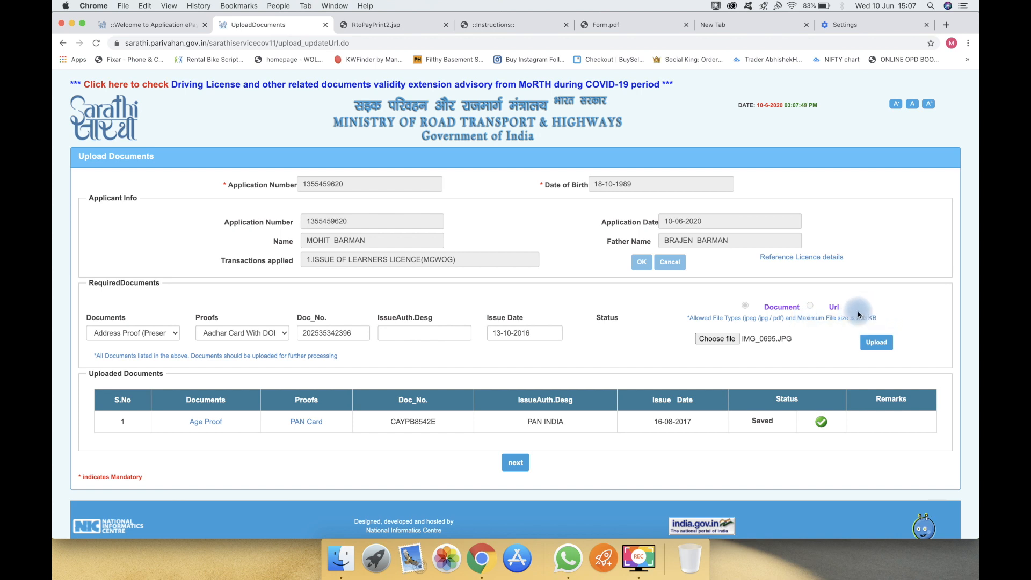
pyautogui.click(878, 342)
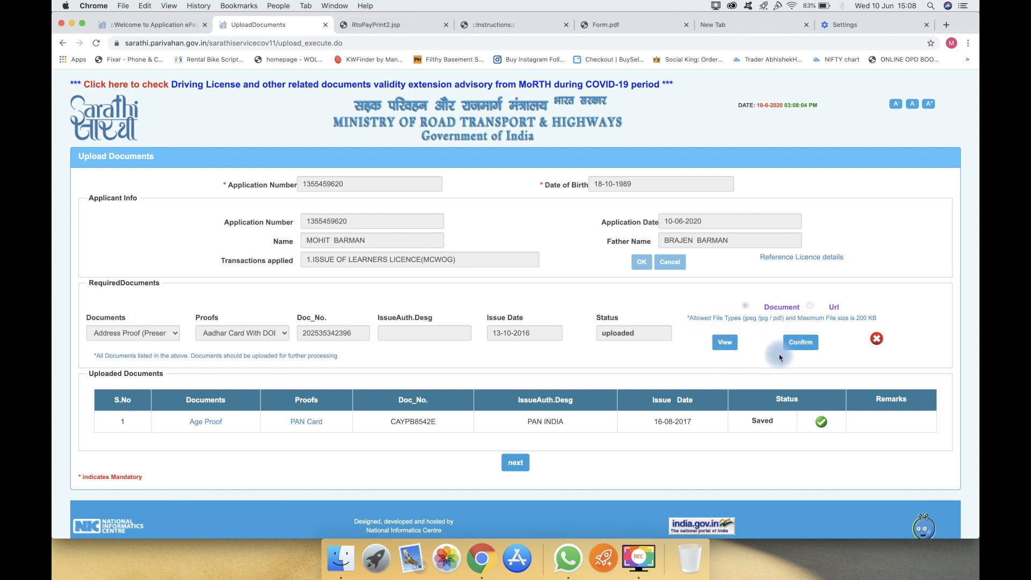
pyautogui.click(801, 342)
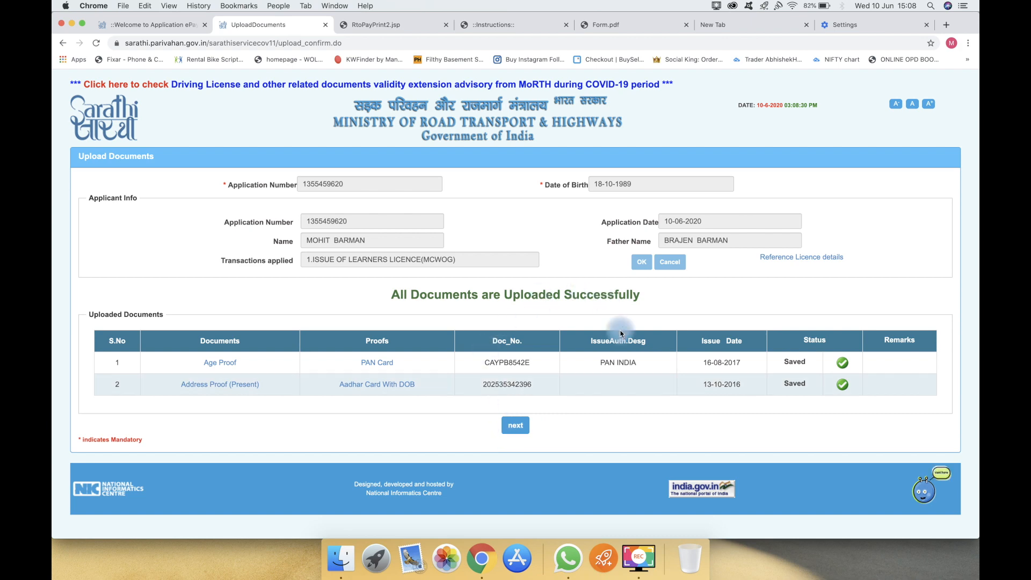
pyautogui.click(516, 426)
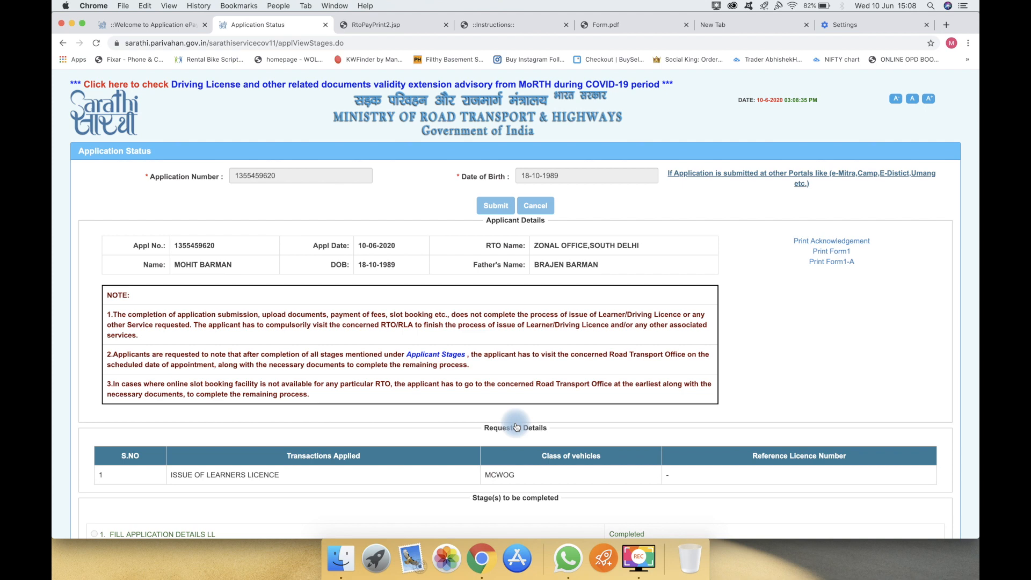
# Scroll down the Application Status page to the list of stages
pyautogui.scroll(-5, 517, 427)
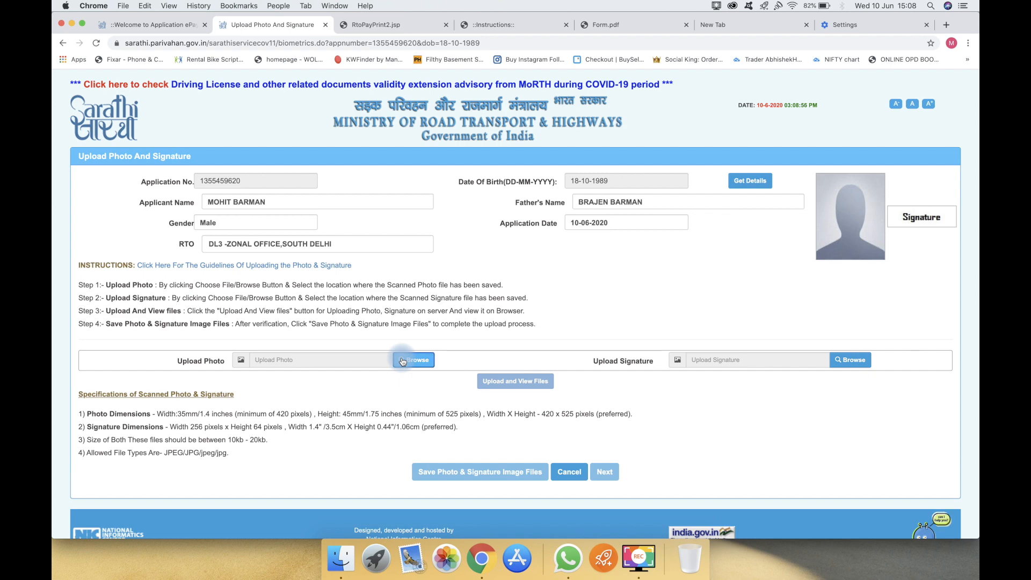
# Choose IMG_0695.JPG as the applicant photo, picking it again after the 20KB size alert
pyautogui.click(403, 361)
pyautogui.click(691, 349)
pyautogui.doubleClick(691, 349)
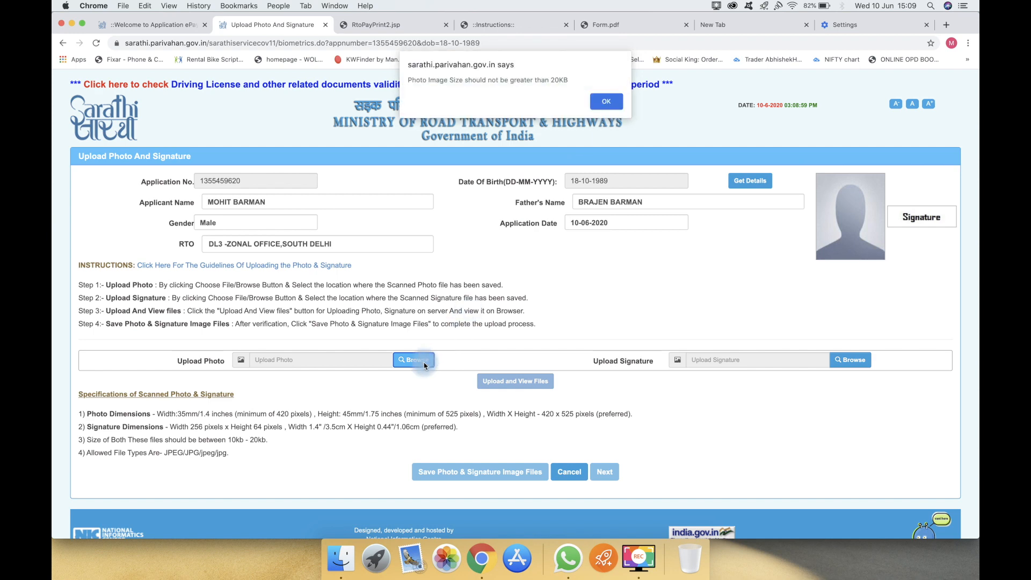
pyautogui.click(622, 103)
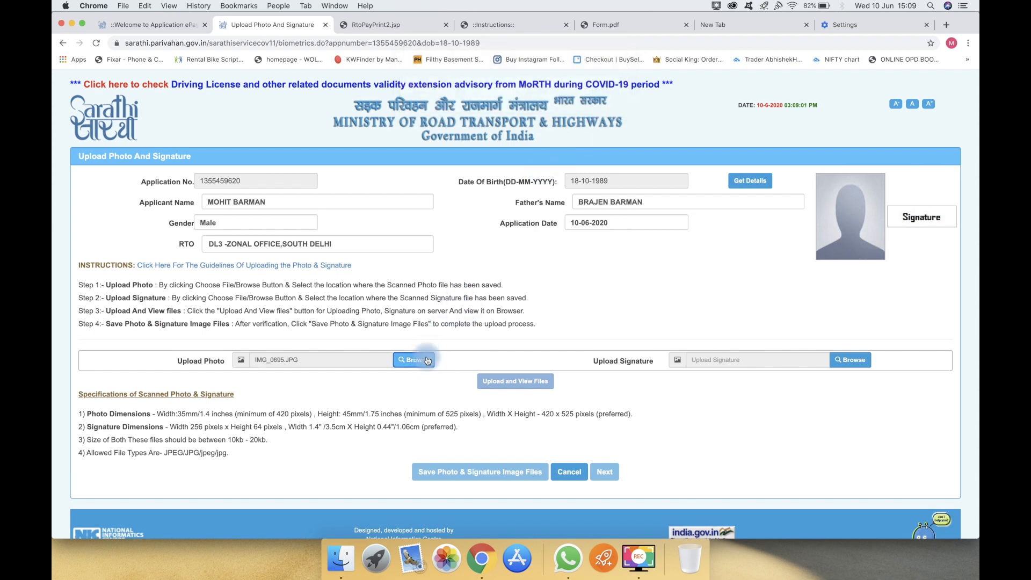
pyautogui.click(428, 360)
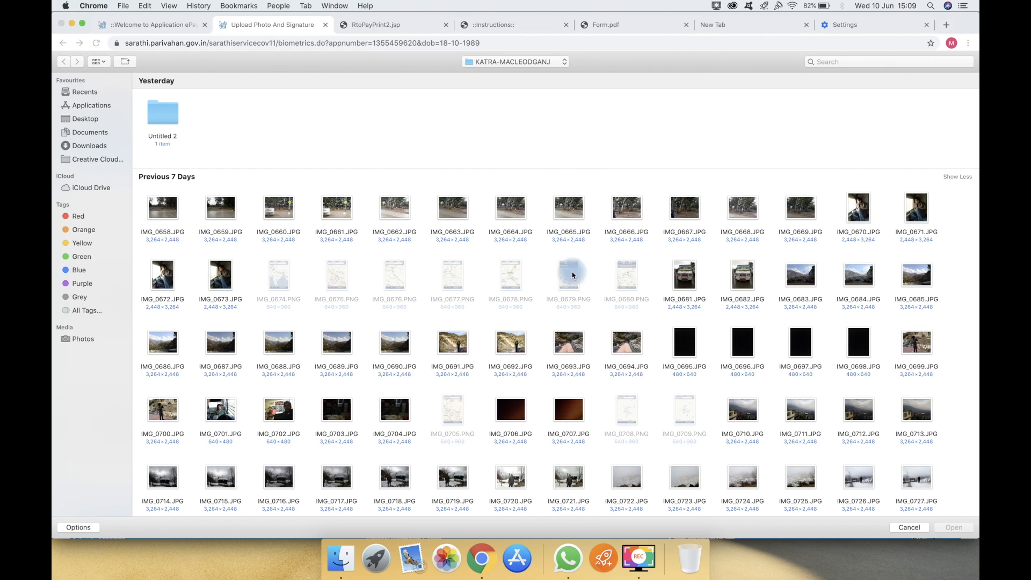
pyautogui.doubleClick(685, 344)
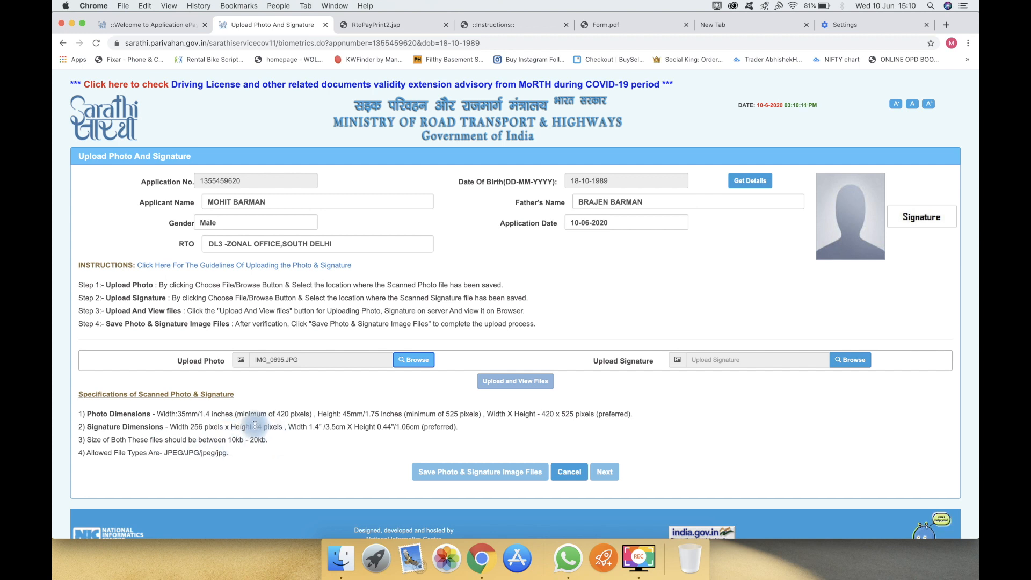
# Open Finder and go to the Downloads folder
pyautogui.click(342, 562)
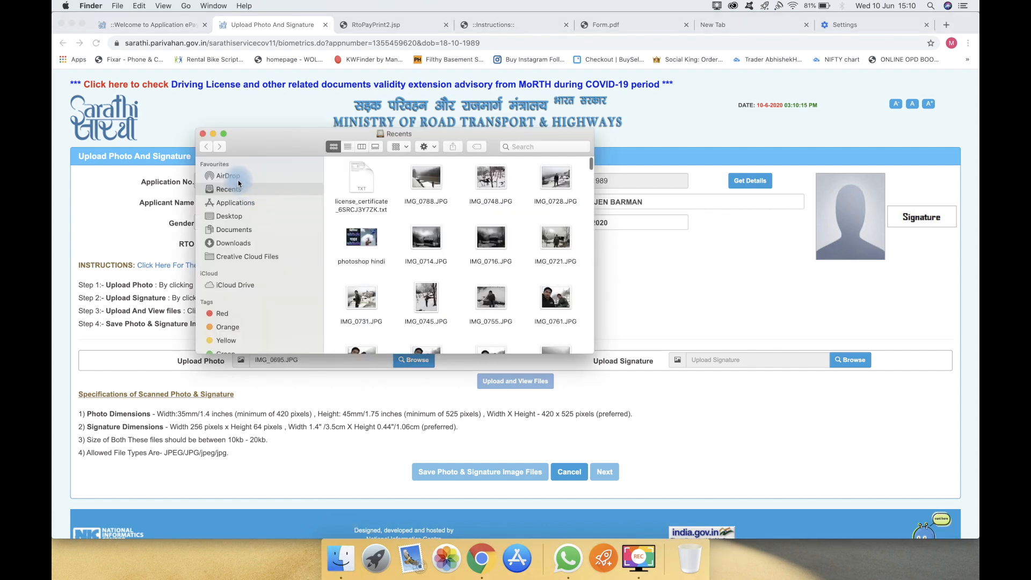
pyautogui.scroll(-10, 443, 274)
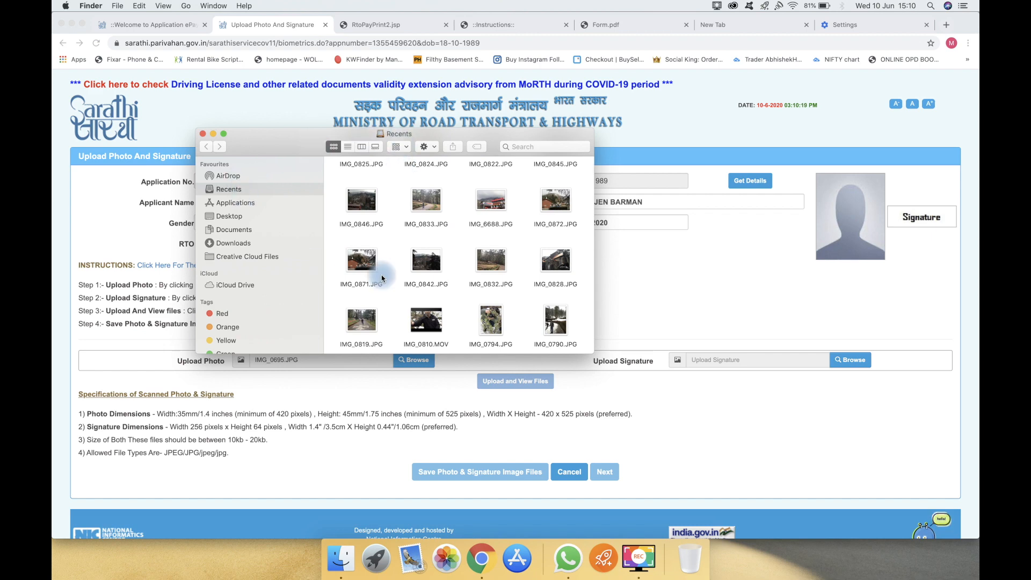
pyautogui.scroll(-5, 382, 279)
pyautogui.scroll(-10, 382, 278)
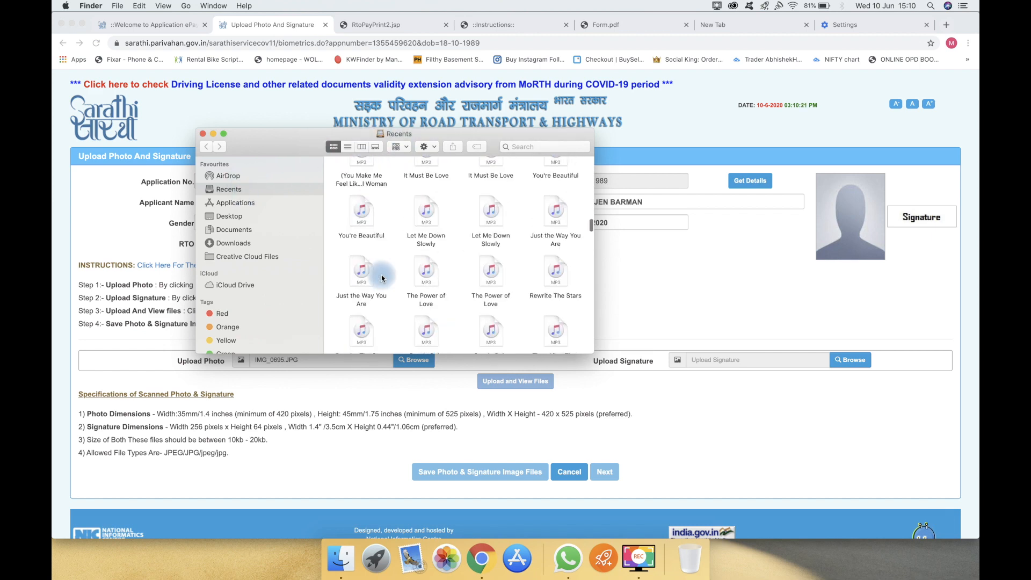
pyautogui.scroll(10, 382, 279)
pyautogui.click(232, 243)
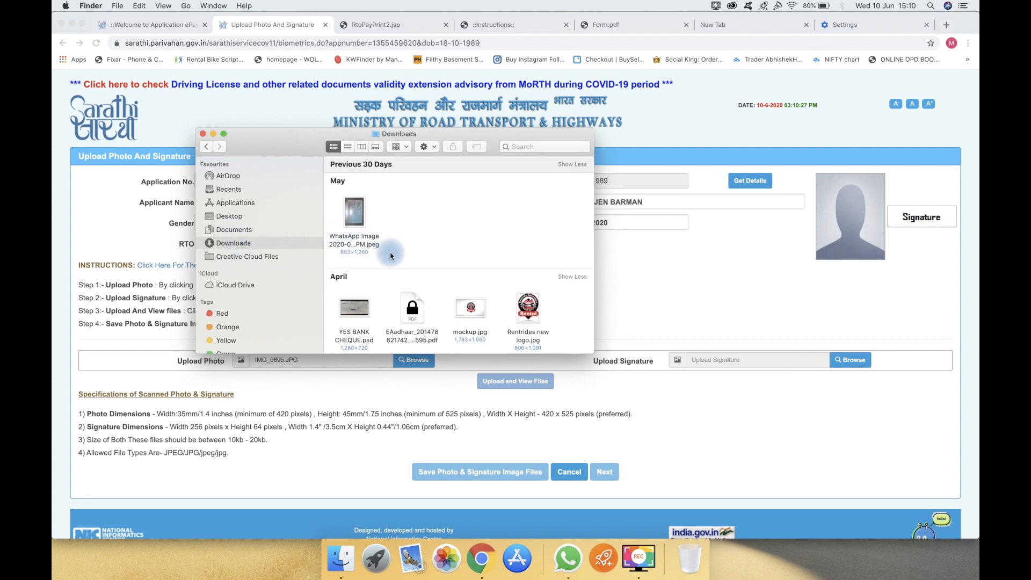
# Open the portrait photo from Downloads in Preview using Open With
pyautogui.scroll(-3, 392, 256)
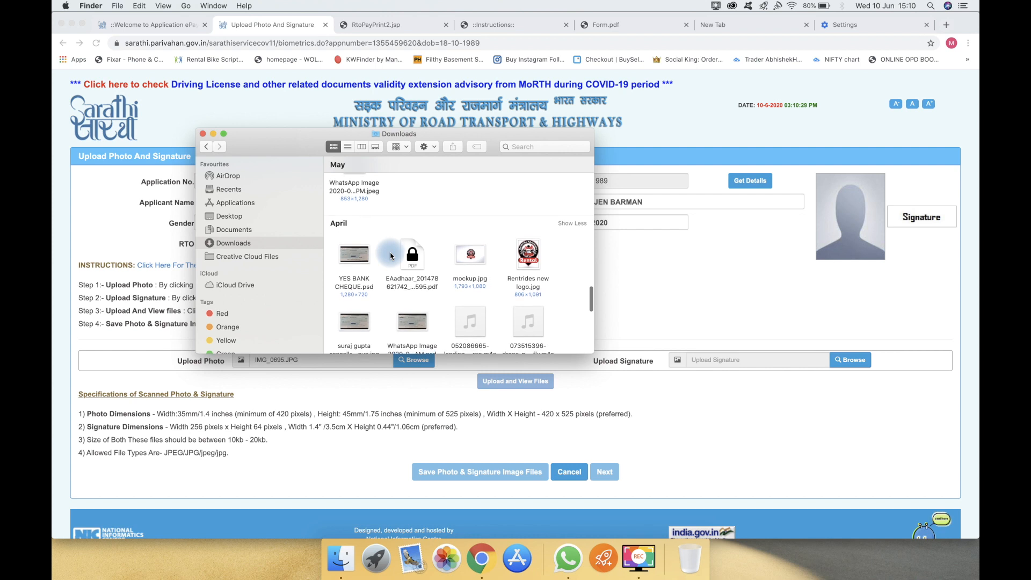
pyautogui.scroll(-8, 391, 256)
pyautogui.scroll(-8, 391, 256)
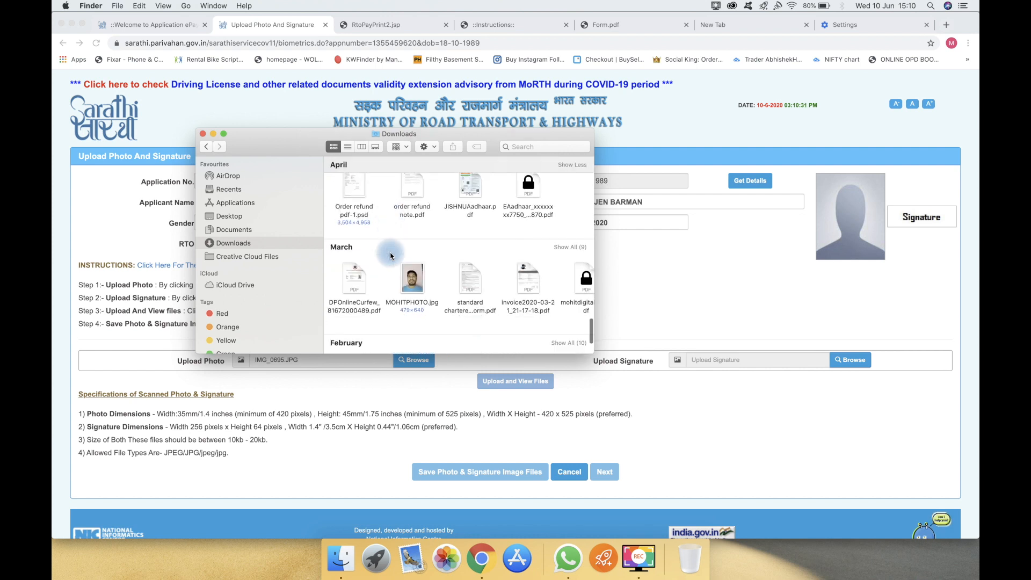
pyautogui.scroll(-1, 392, 256)
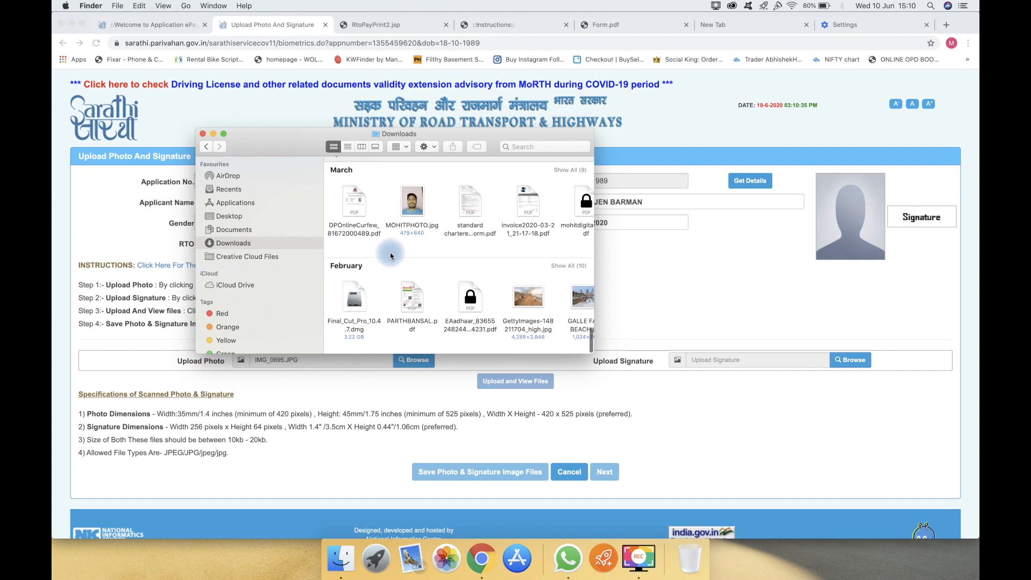
pyautogui.click(417, 207)
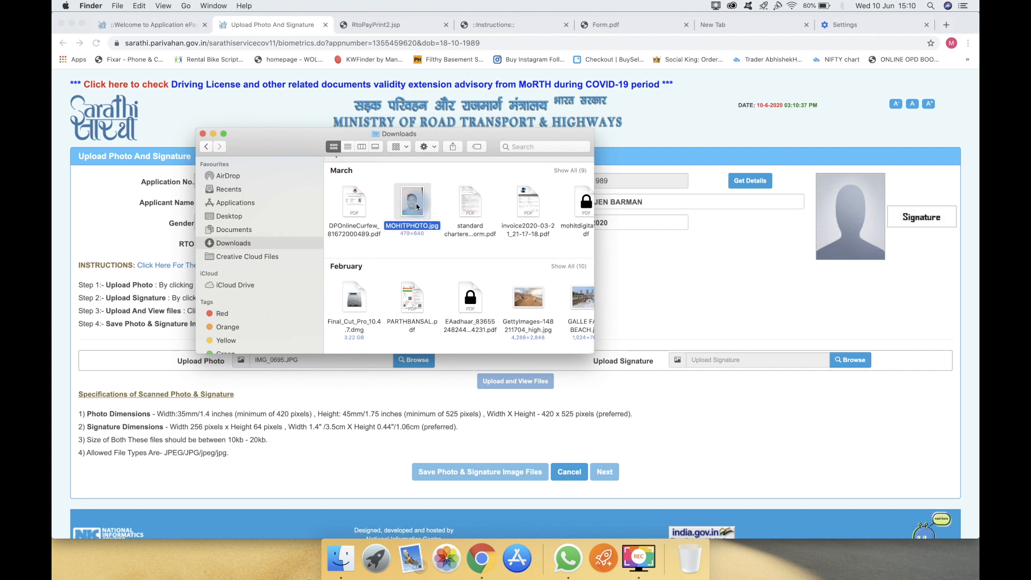
pyautogui.rightClick(418, 208)
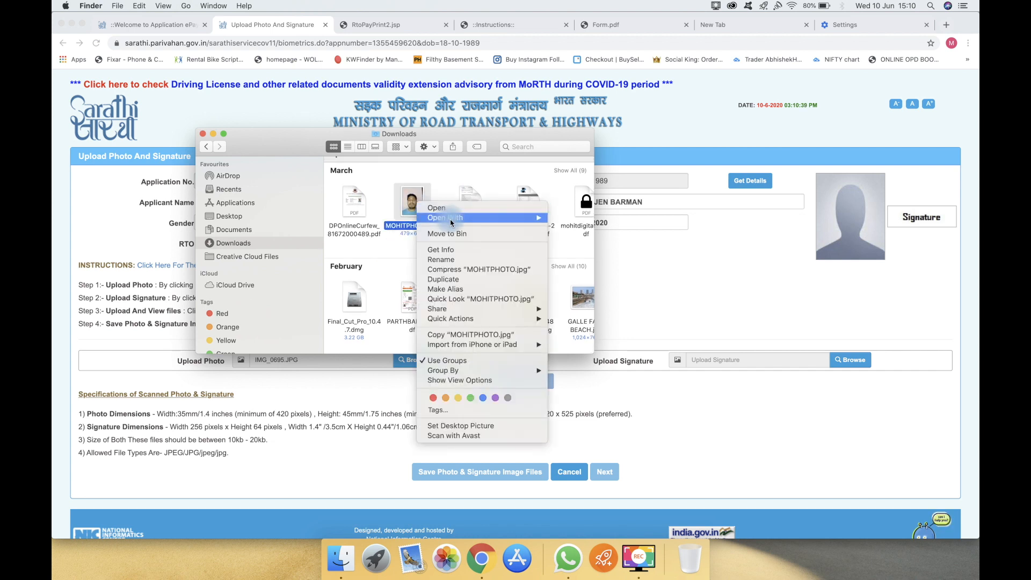
pyautogui.moveTo(452, 223)
pyautogui.click(438, 208)
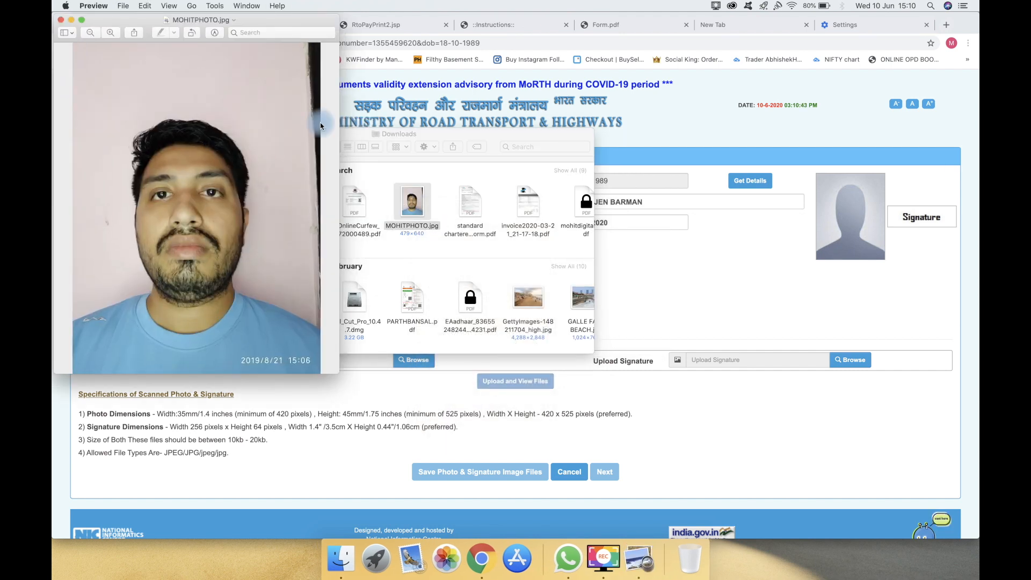
# Resize the photo to 30 pixels/inch resolution with Tools > Adjust Size
pyautogui.click(194, 5)
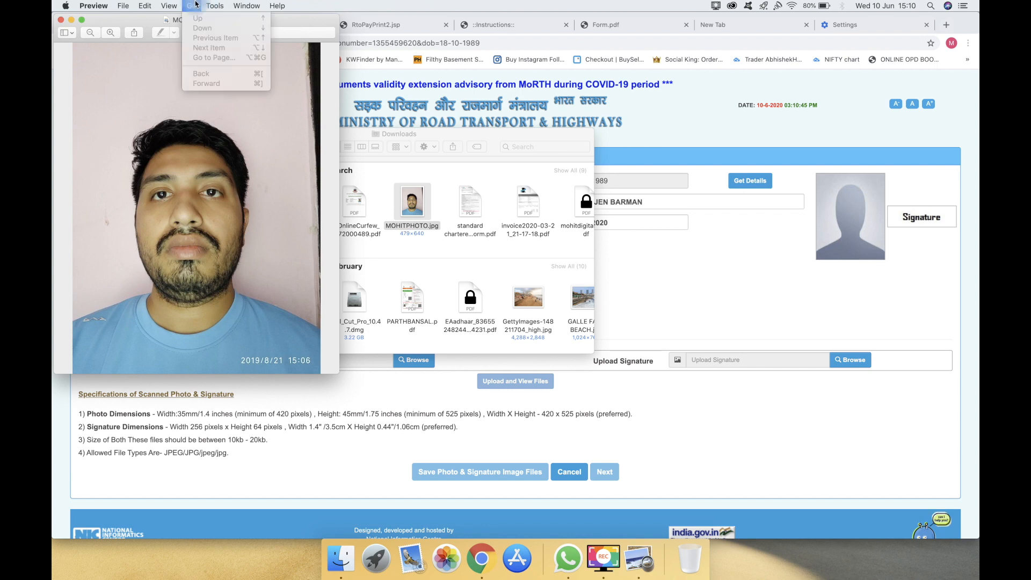
pyautogui.moveTo(147, 5)
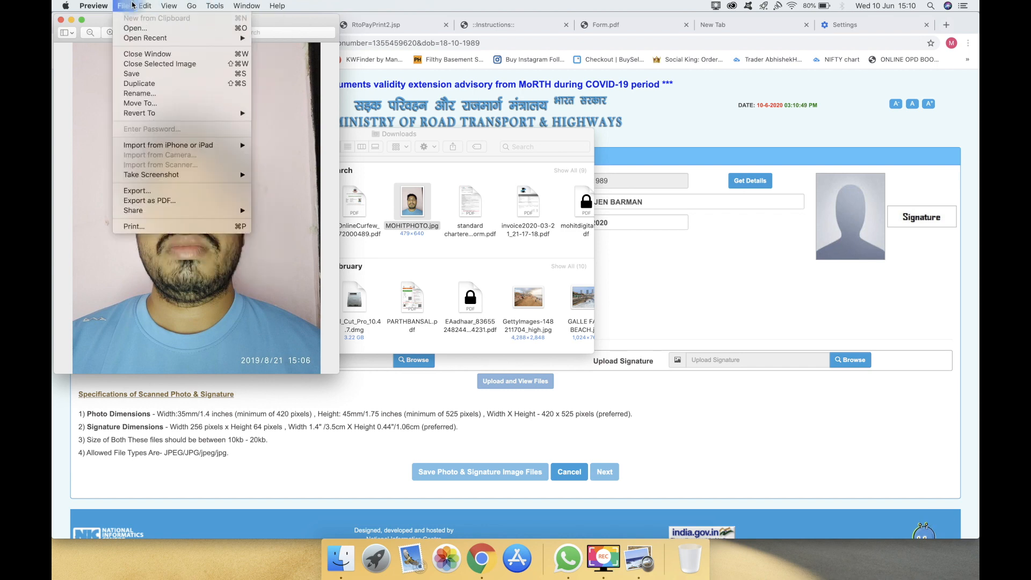
pyautogui.moveTo(215, 5)
pyautogui.click(238, 47)
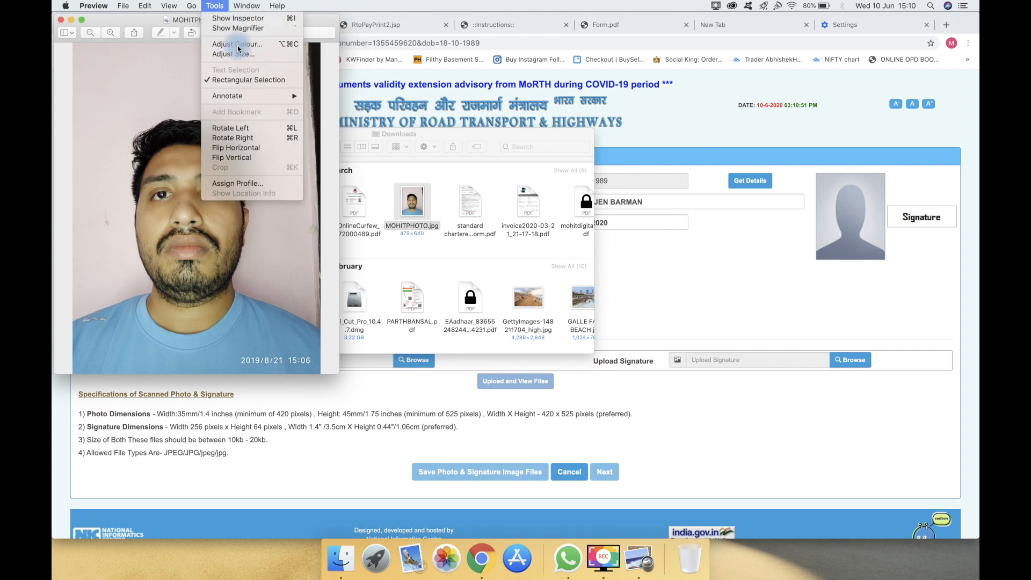
pyautogui.click(237, 55)
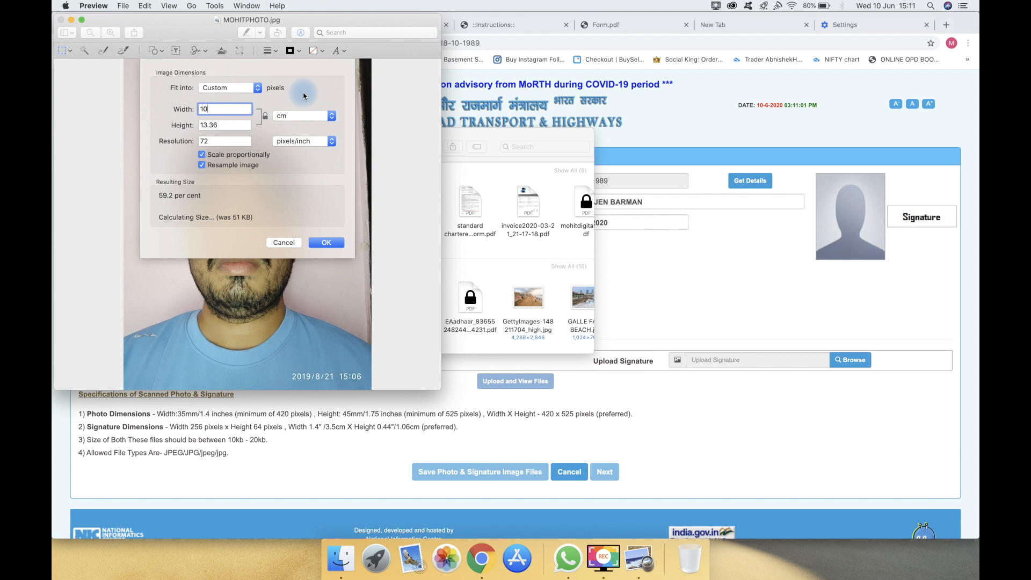
pyautogui.moveTo(226, 140); pyautogui.dragTo(176, 140)
pyautogui.write('30')
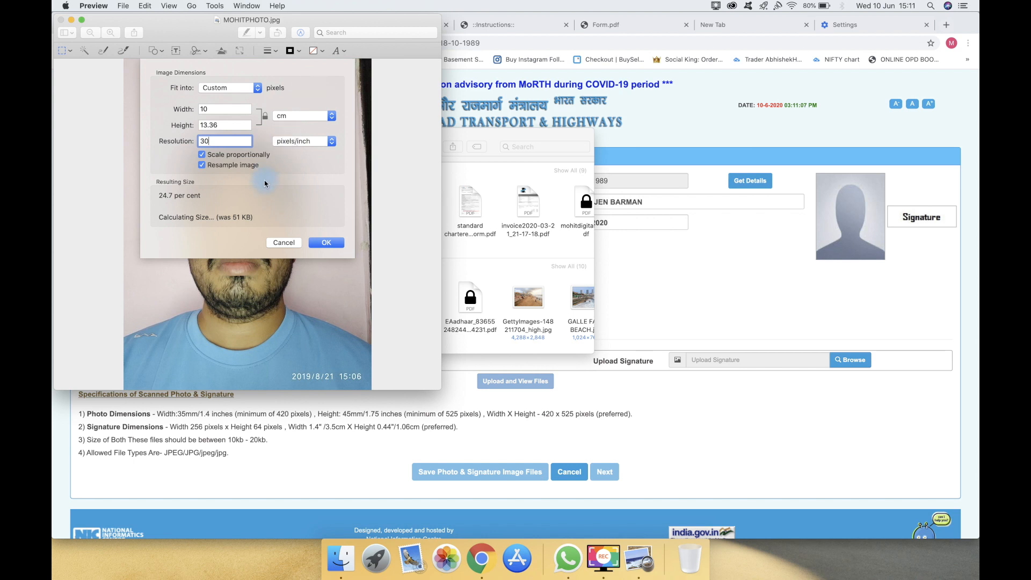
pyautogui.click(324, 243)
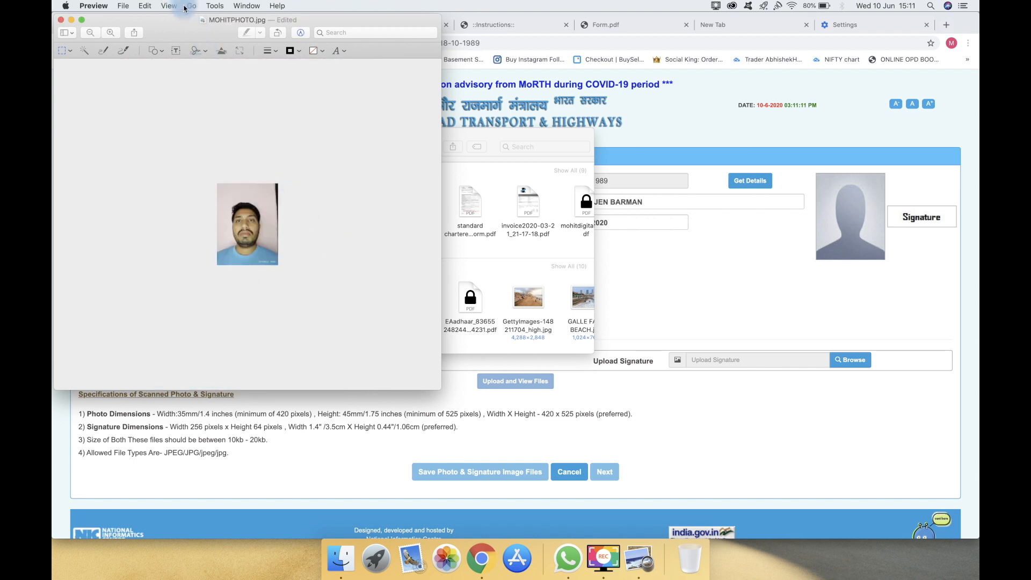
# Recheck the photo's new size without changes, then close Preview
pyautogui.click(215, 6)
pyautogui.click(232, 54)
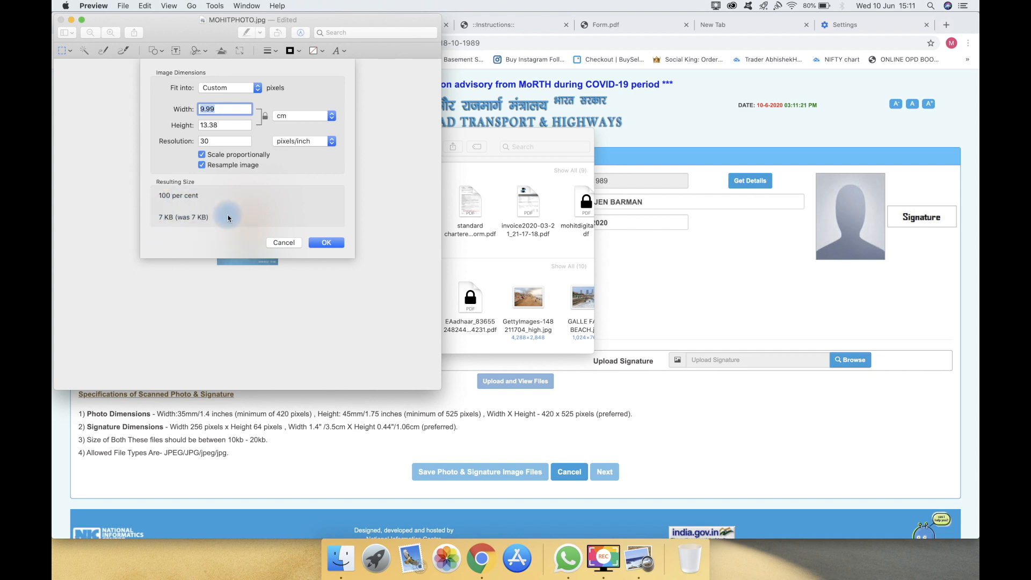
pyautogui.click(285, 243)
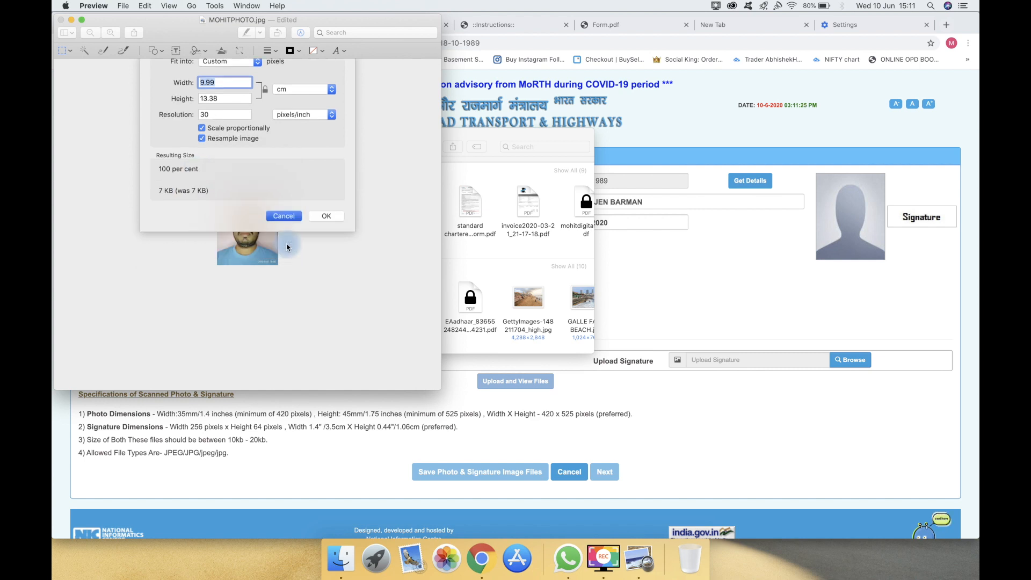
pyautogui.click(62, 21)
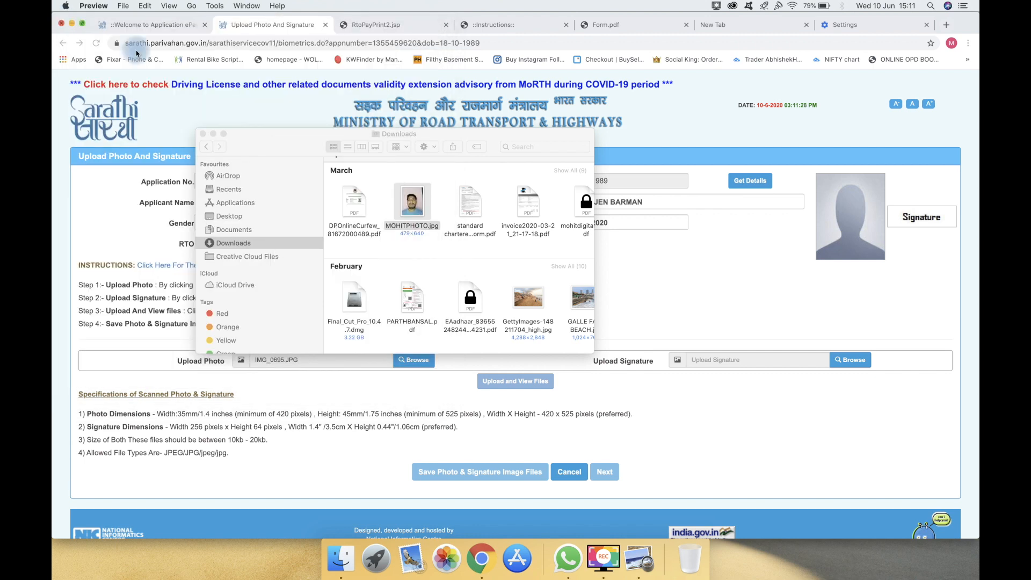
# Close Finder and attach MOHITPHOTO.jpg, found by searching 'MOHIT', as the Upload Photo file
pyautogui.click(203, 133)
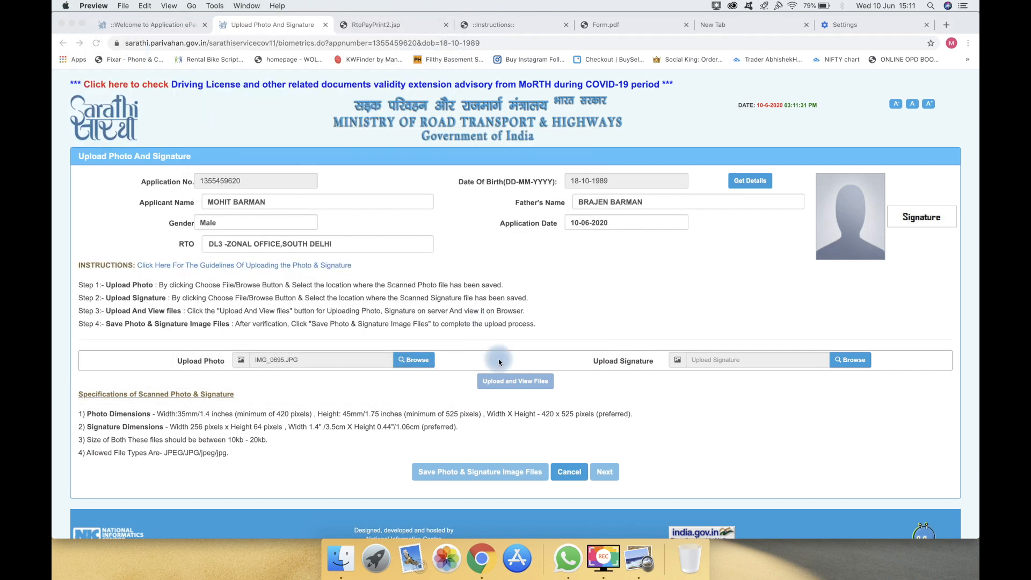
pyautogui.click(416, 361)
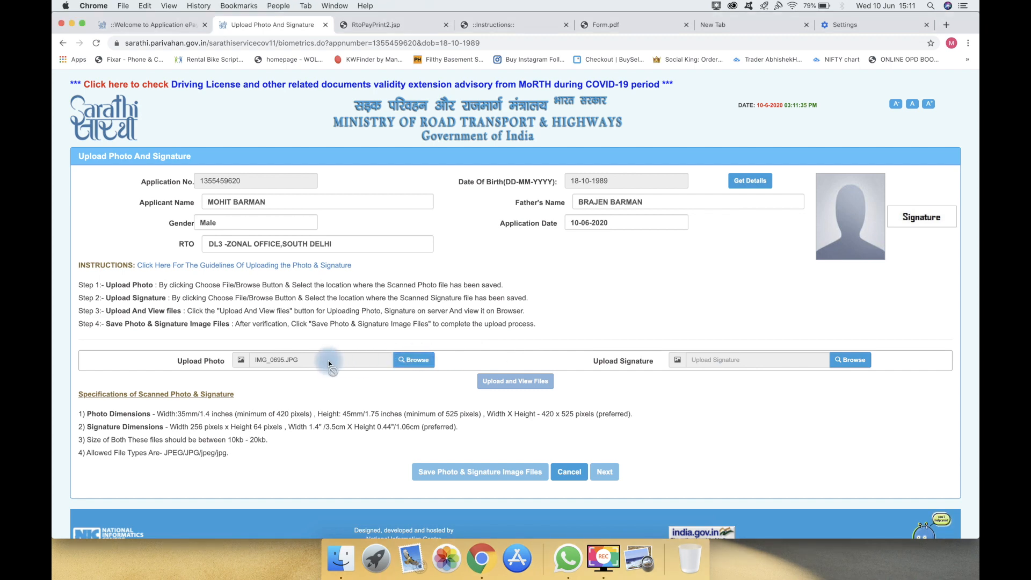
pyautogui.click(432, 361)
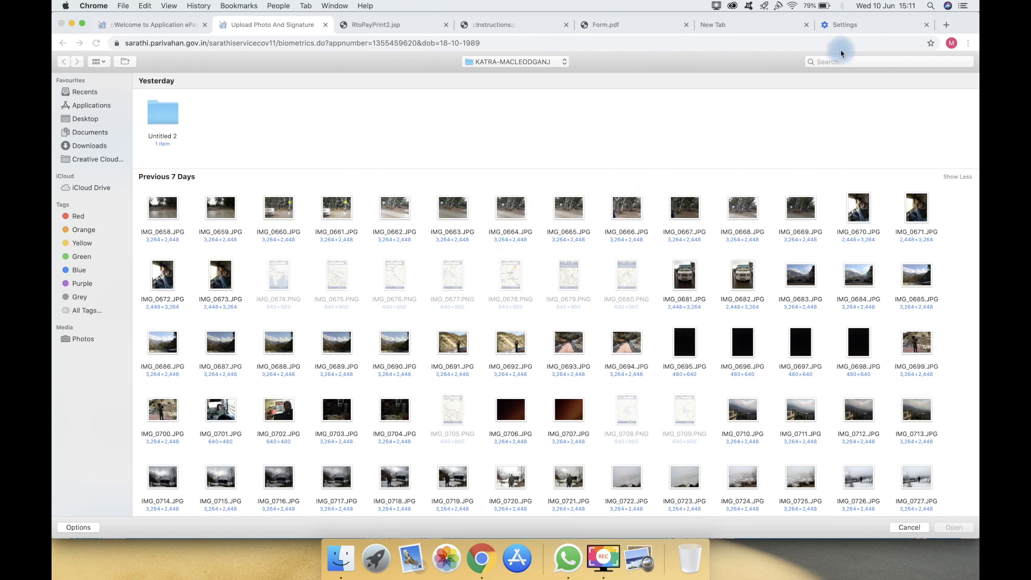
pyautogui.click(537, 63)
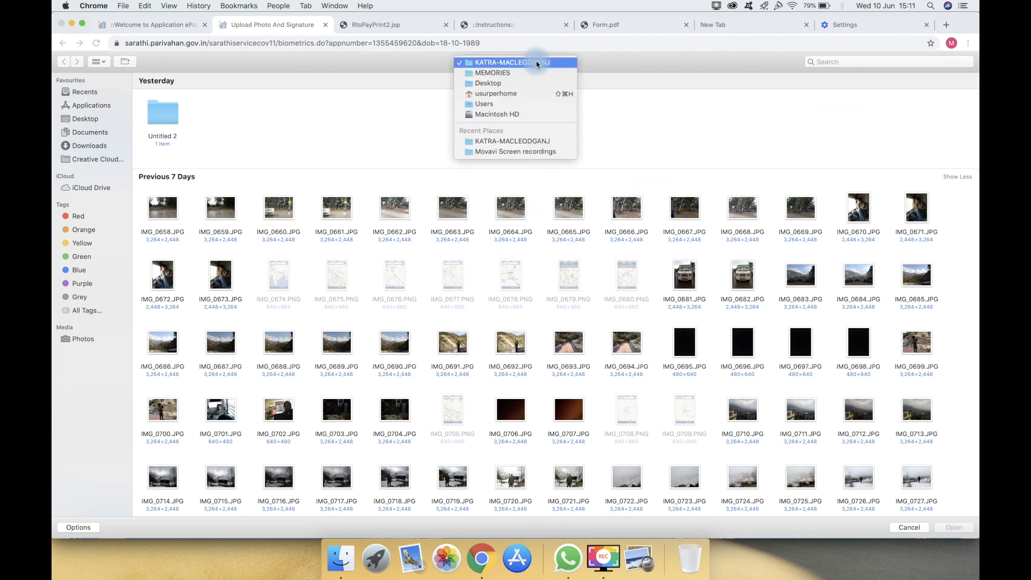
pyautogui.click(508, 85)
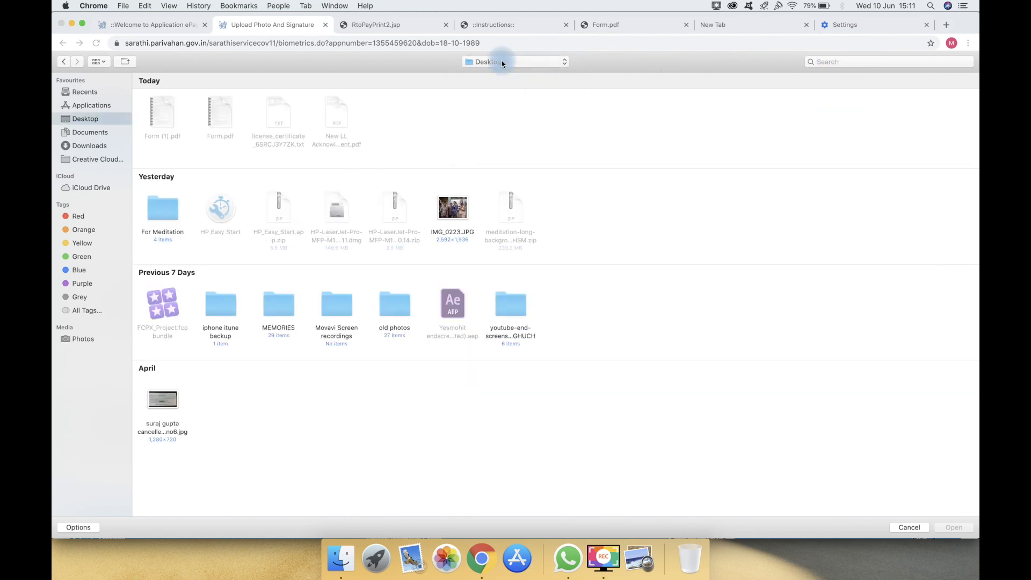
pyautogui.click(503, 64)
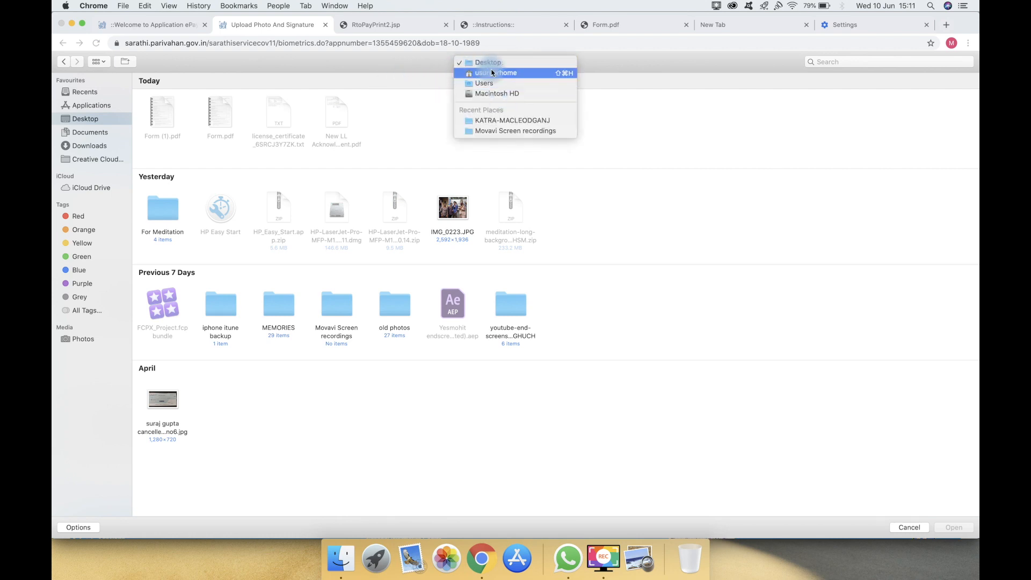
pyautogui.click(493, 73)
pyautogui.click(872, 60)
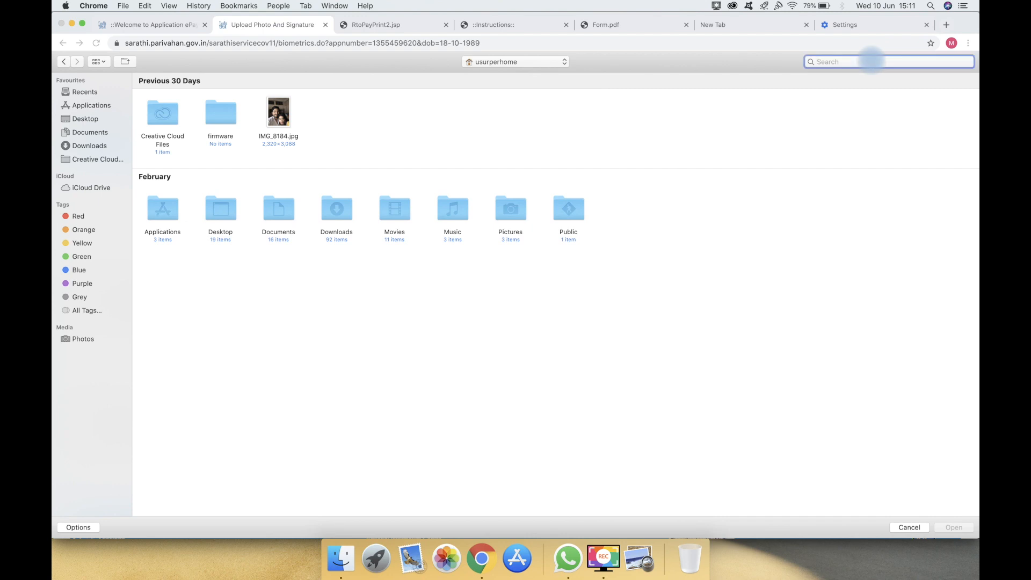
pyautogui.write('MOHITPHOTO')
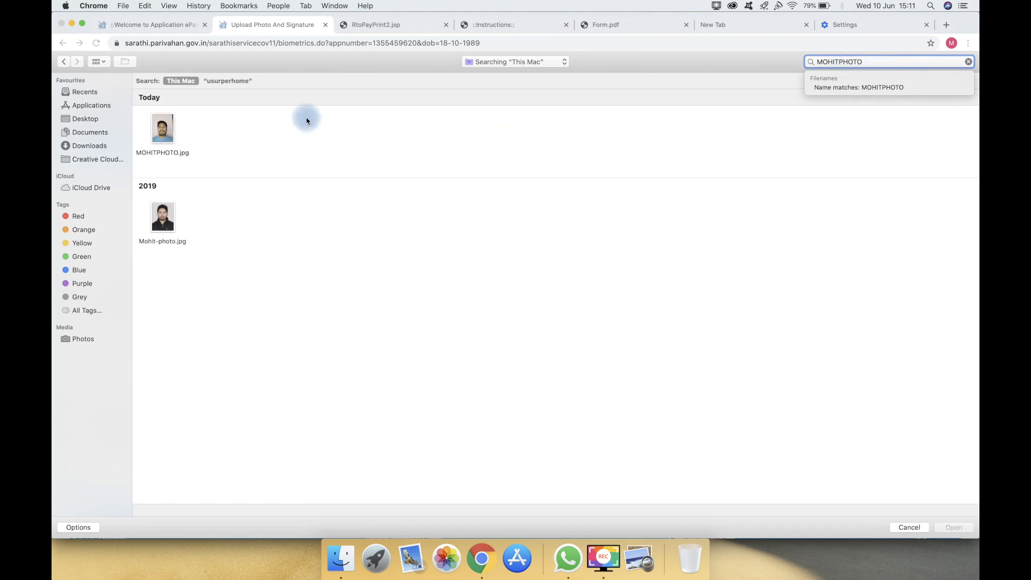
pyautogui.doubleClick(167, 144)
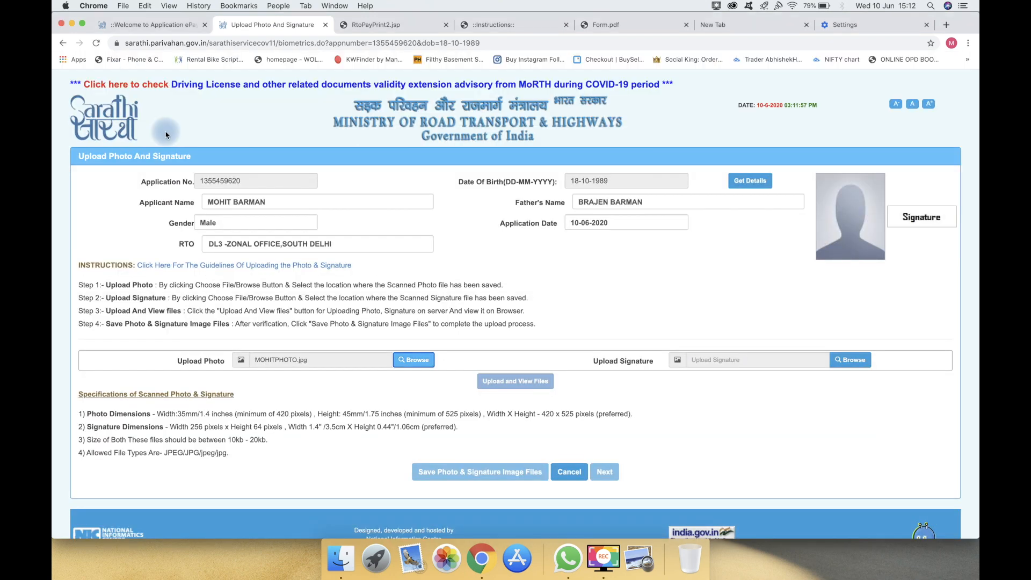
# Attach MOHITPHOTO.jpg, found by searching 'MOHITP', as the Upload Signature file
pyautogui.click(849, 364)
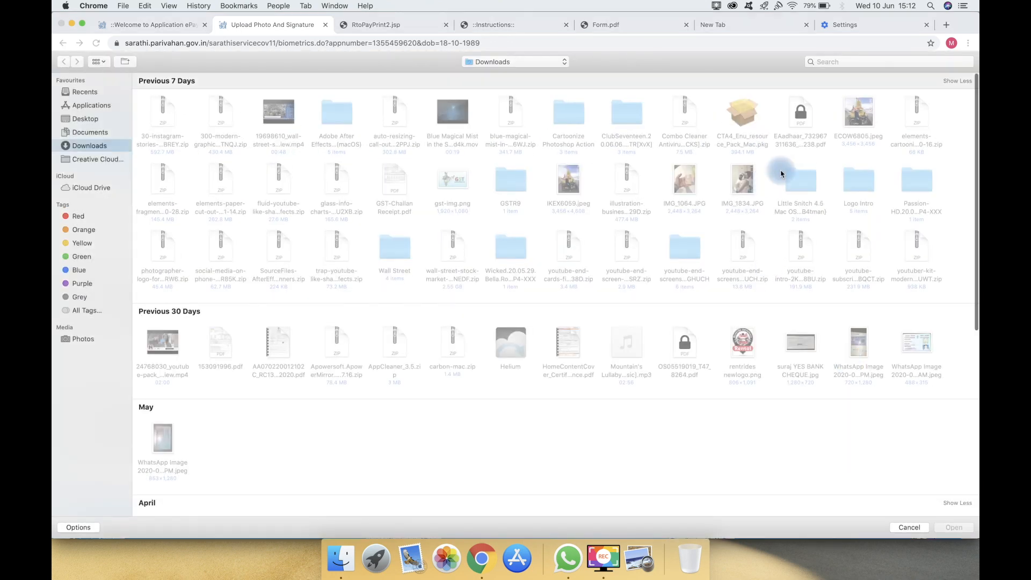
pyautogui.click(860, 63)
pyautogui.write('MOHITPHOTO')
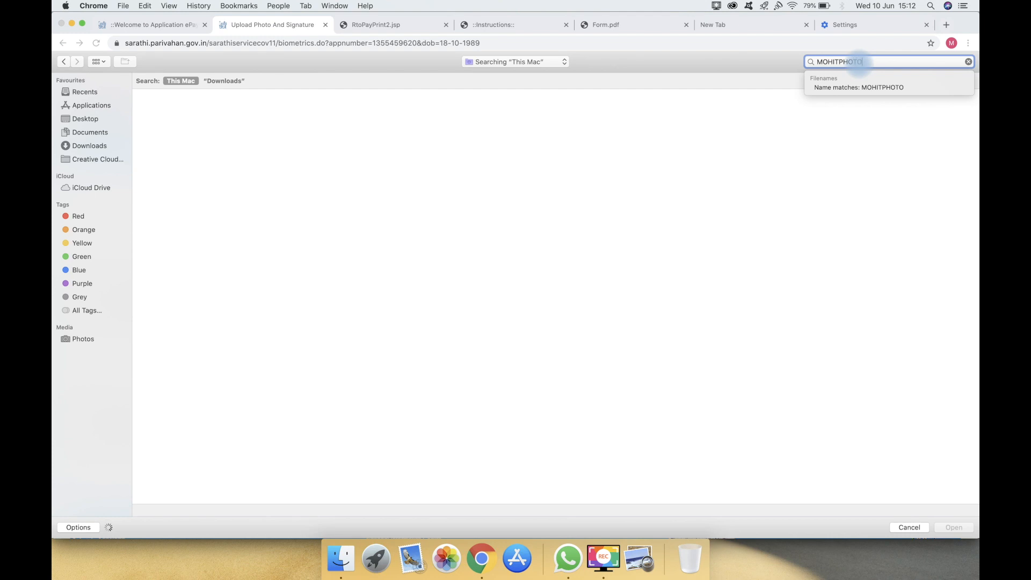
pyautogui.click(155, 127)
pyautogui.doubleClick(154, 128)
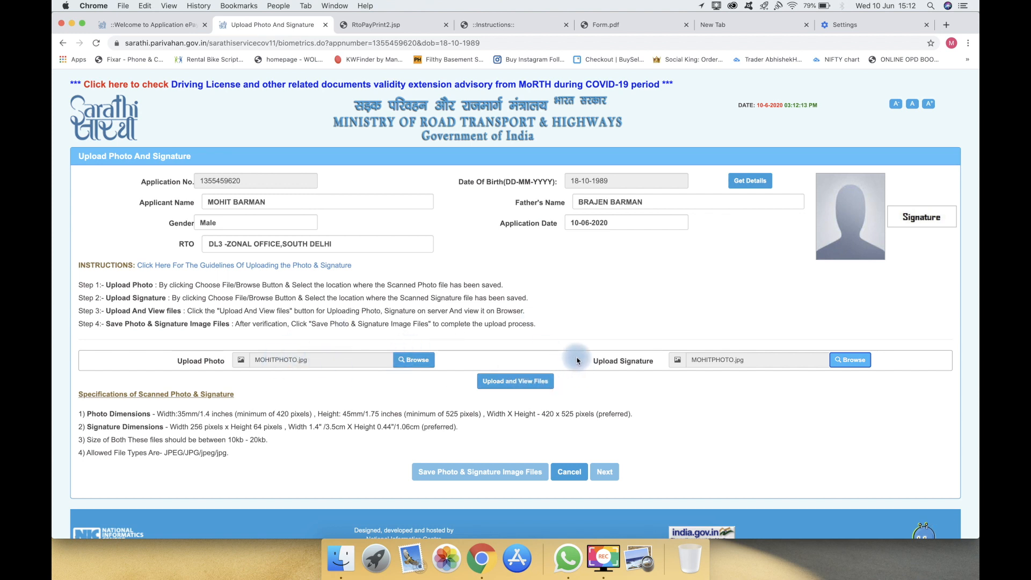
# Upload and view both files, save the photo and signature images, then continue with Next
pyautogui.click(547, 388)
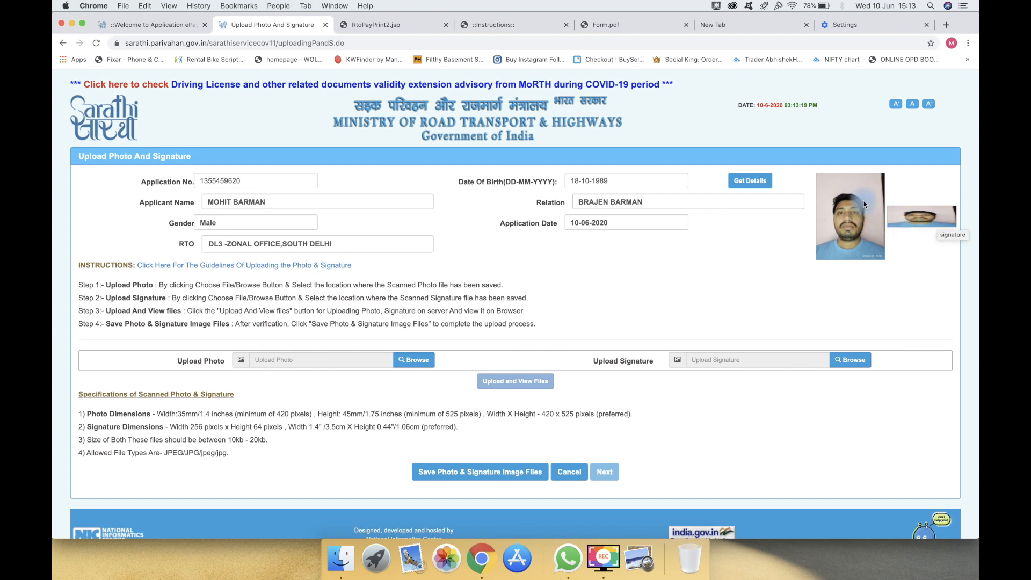
pyautogui.click(467, 482)
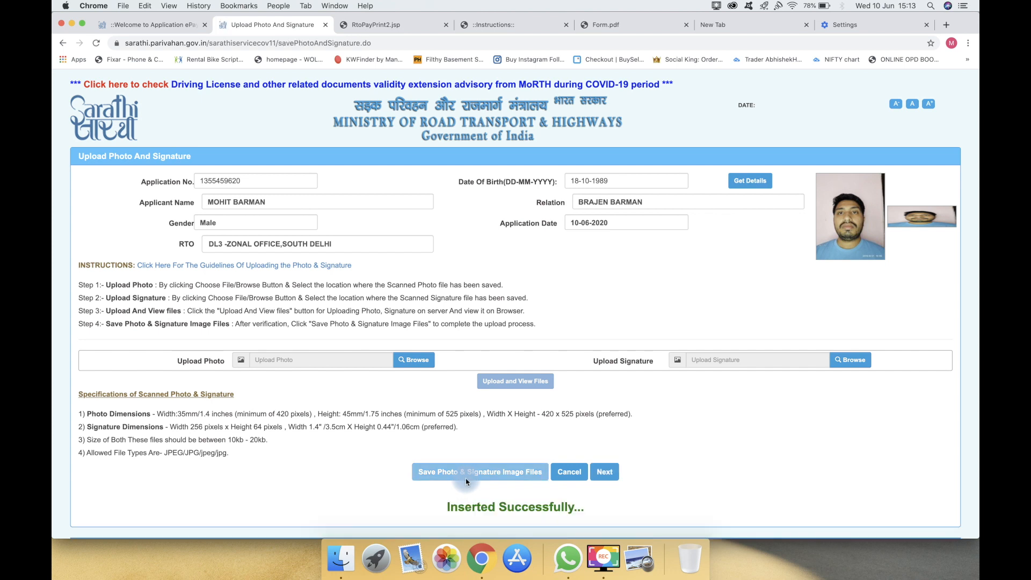
pyautogui.scroll(-2, 467, 482)
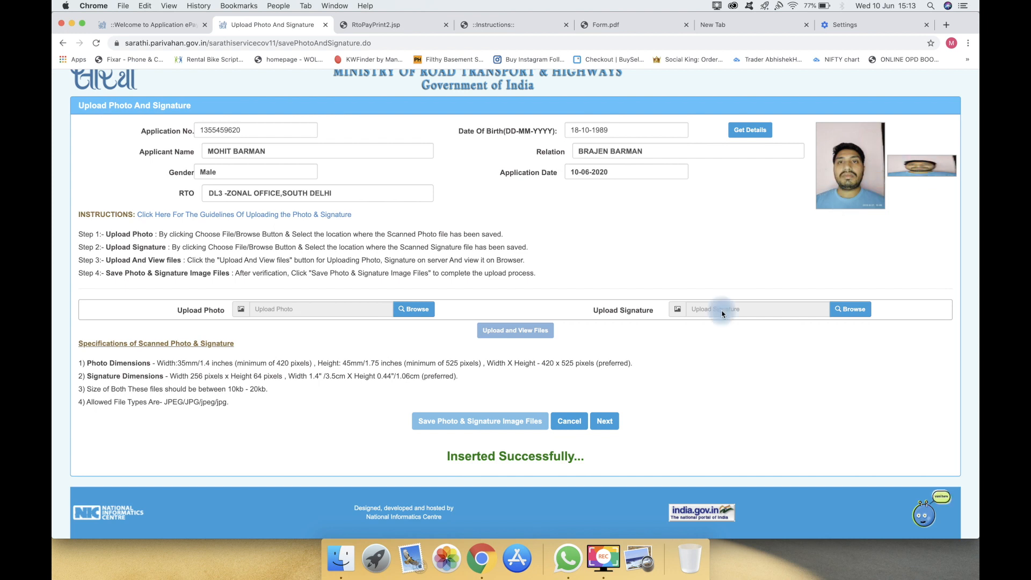
pyautogui.click(606, 425)
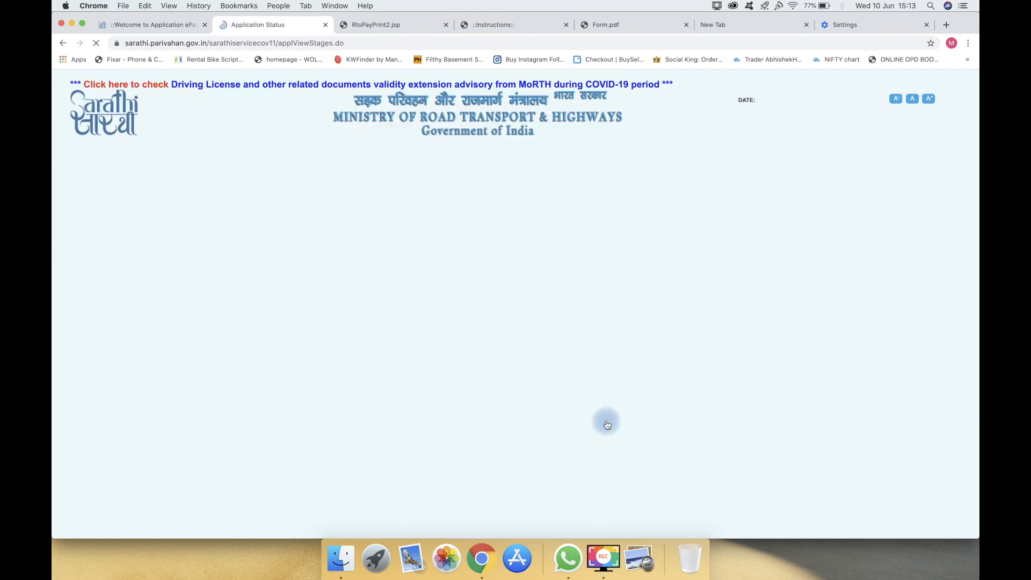
# Scroll down the Application Status page to review the stages still to be completed
pyautogui.scroll(-5, 607, 426)
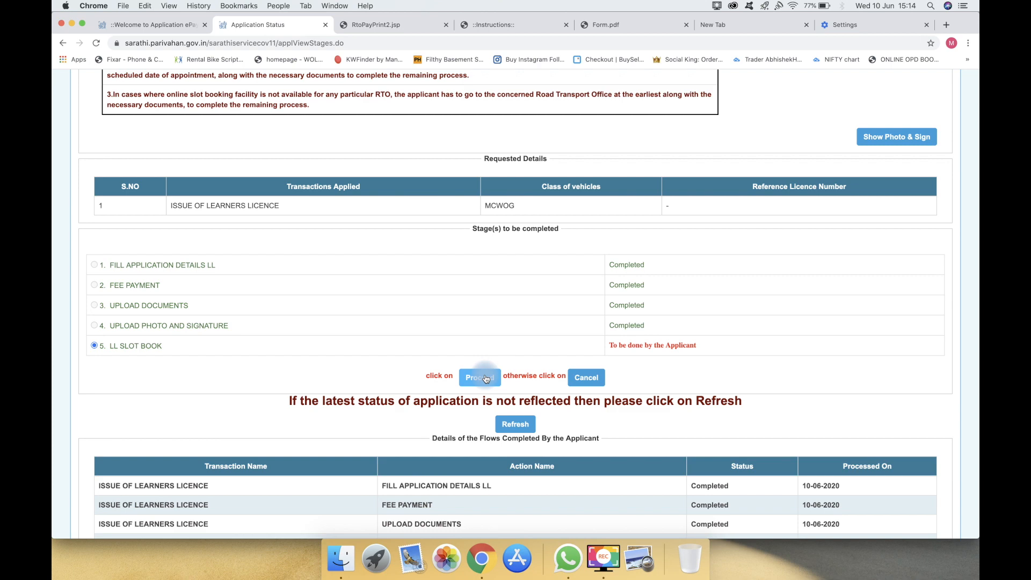
pyautogui.scroll(-5, 485, 376)
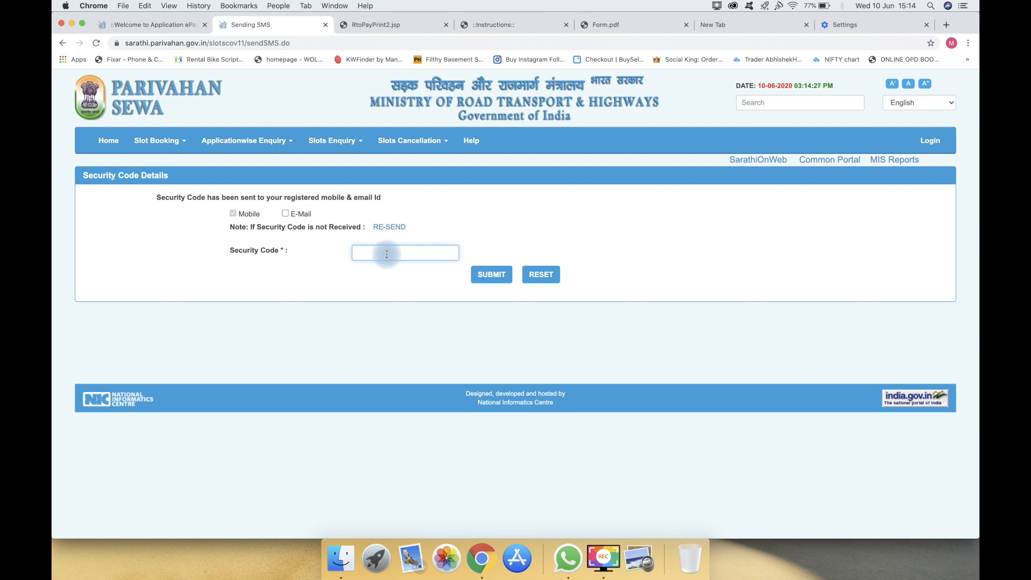
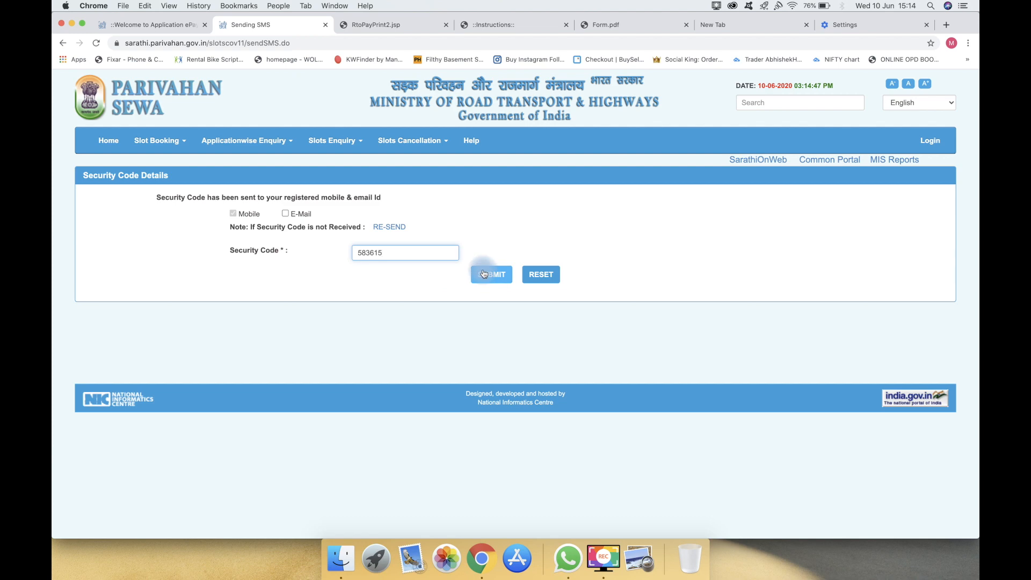
# Enter the SMS security code and submit it to reach the LL Test Appointments page
pyautogui.click(485, 274)
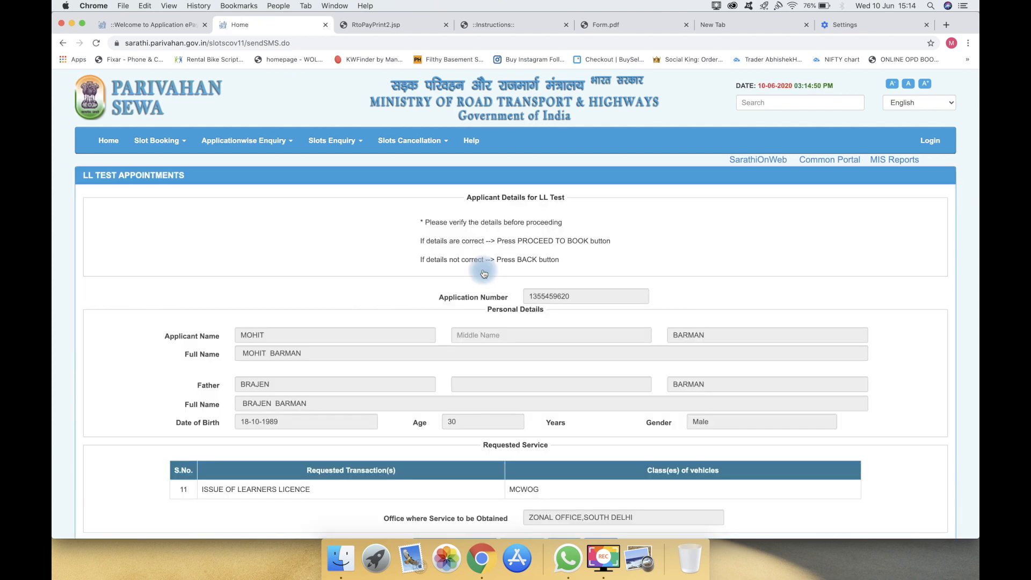
# Review the applicant details and proceed to the June 2020 LL test slot-booking calendar
pyautogui.scroll(-1, 484, 274)
pyautogui.scroll(-3, 484, 273)
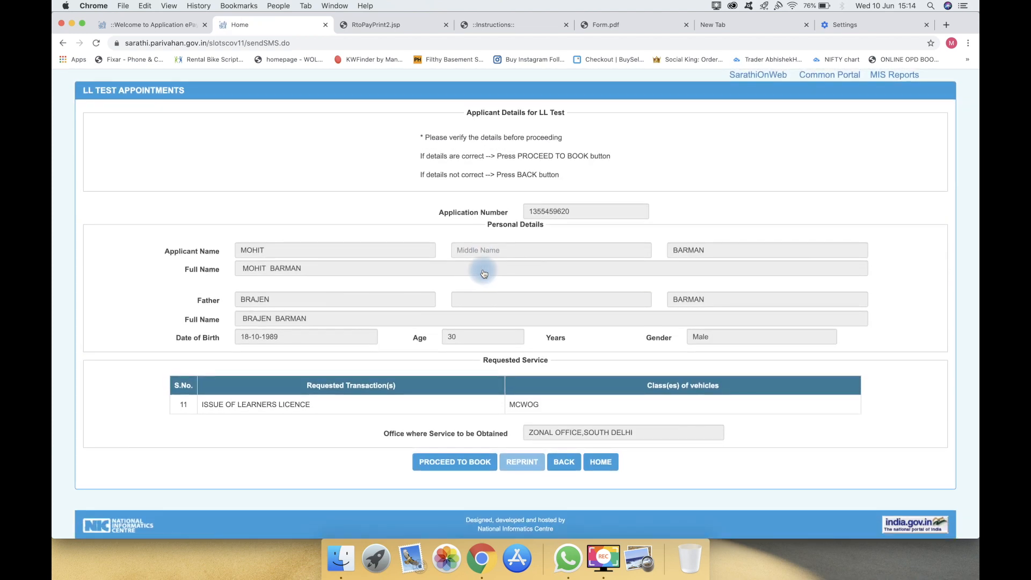
pyautogui.click(464, 464)
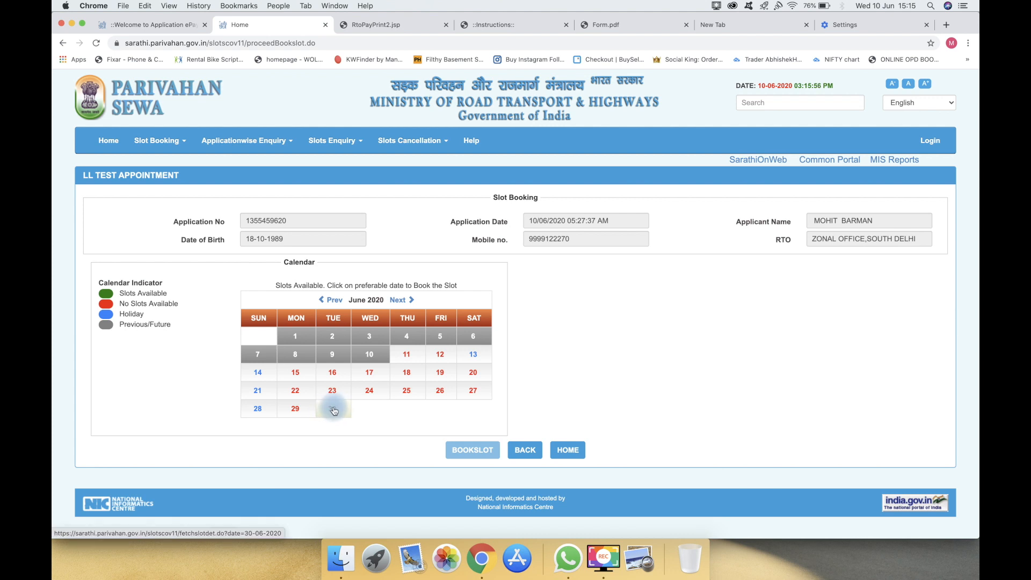
# Select 30 June in the June 2020 calendar to list its available time slots
pyautogui.click(335, 409)
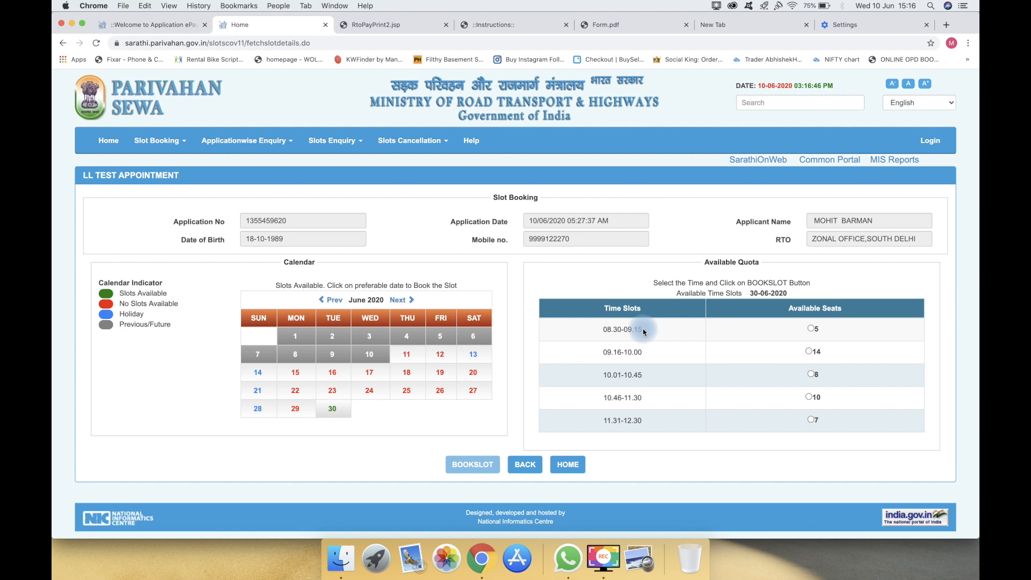
# Pick the 08.30-09.15 slot for 30-06-2020 and submit BOOKSLOT repeatedly to book it
pyautogui.click(812, 332)
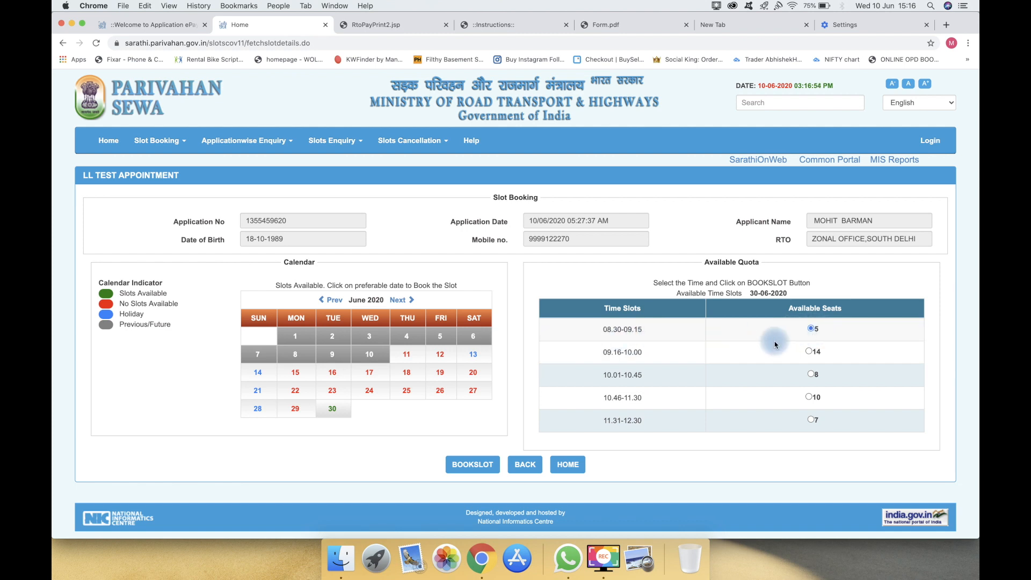
pyautogui.click(480, 466)
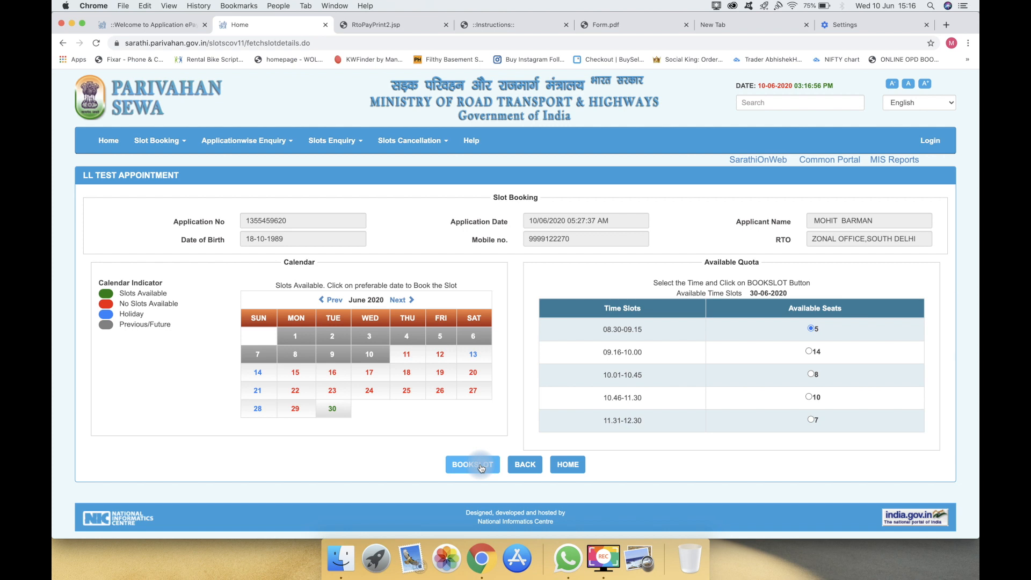
pyautogui.click(462, 467)
pyautogui.click(475, 462)
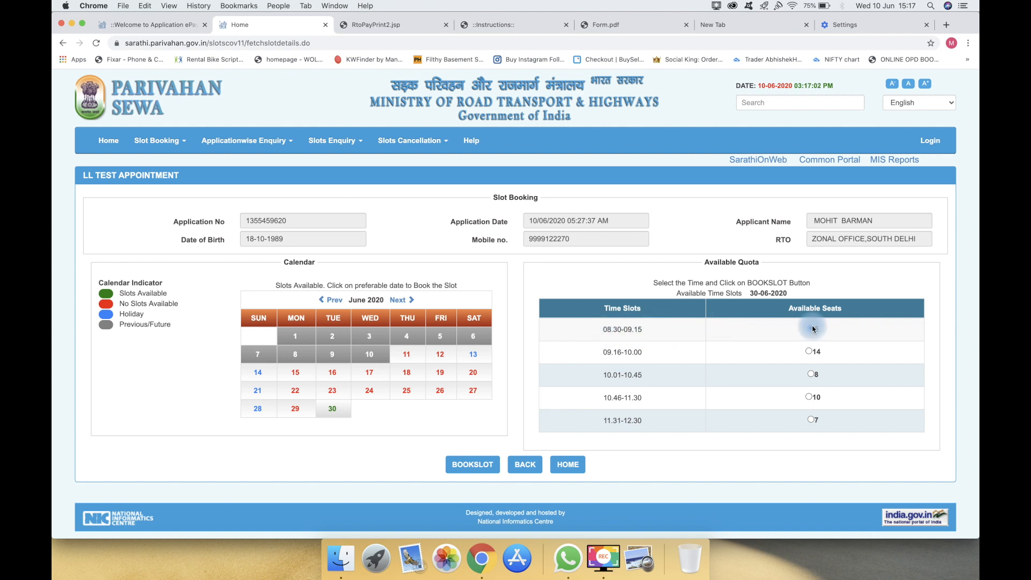
pyautogui.click(470, 465)
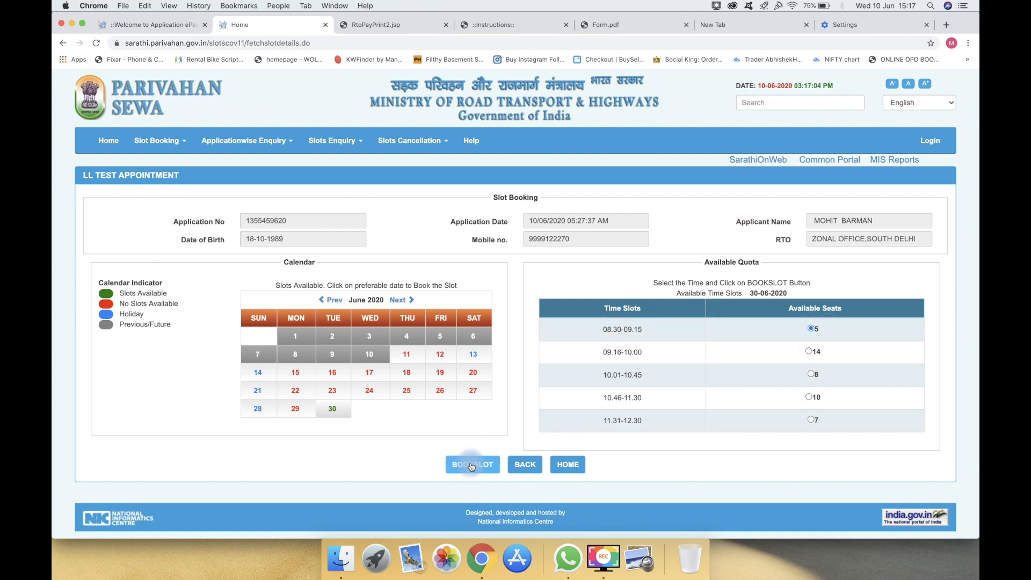
pyautogui.click(466, 467)
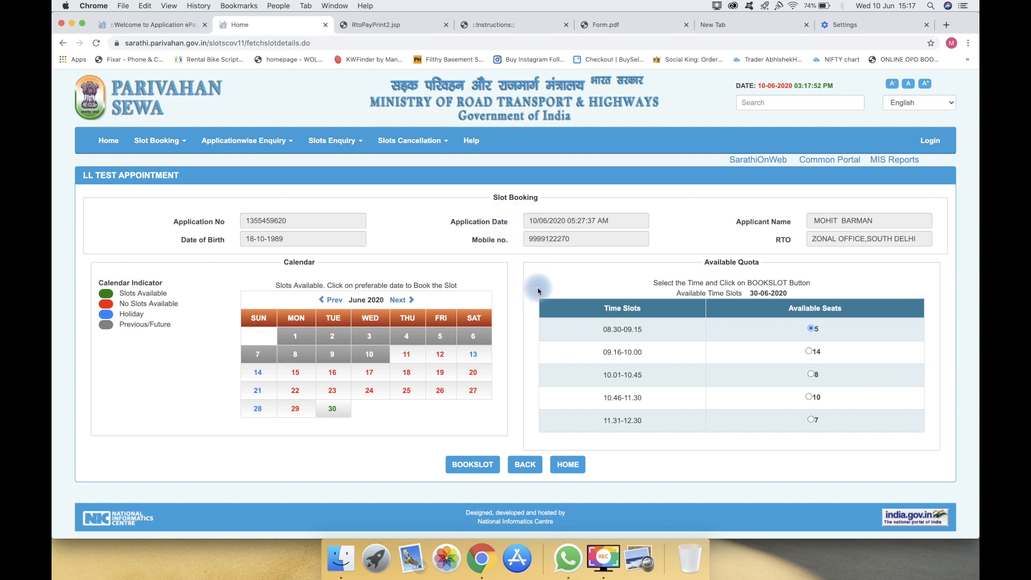
# Book the 30-06-2020, 08.30-09.15 LL test slot and confirm it after reviewing the preview
pyautogui.click(476, 466)
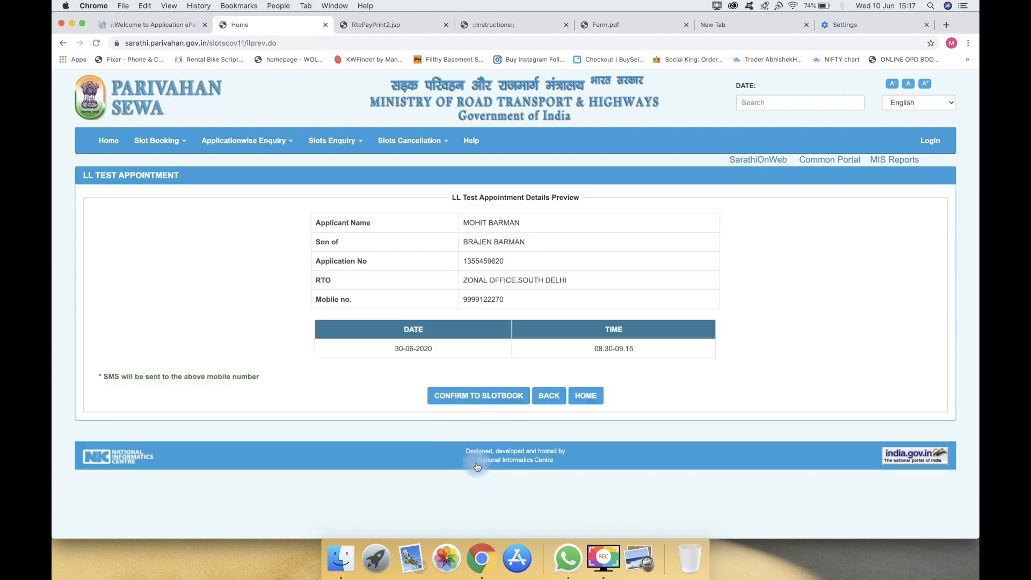
pyautogui.click(435, 398)
pyautogui.click(478, 397)
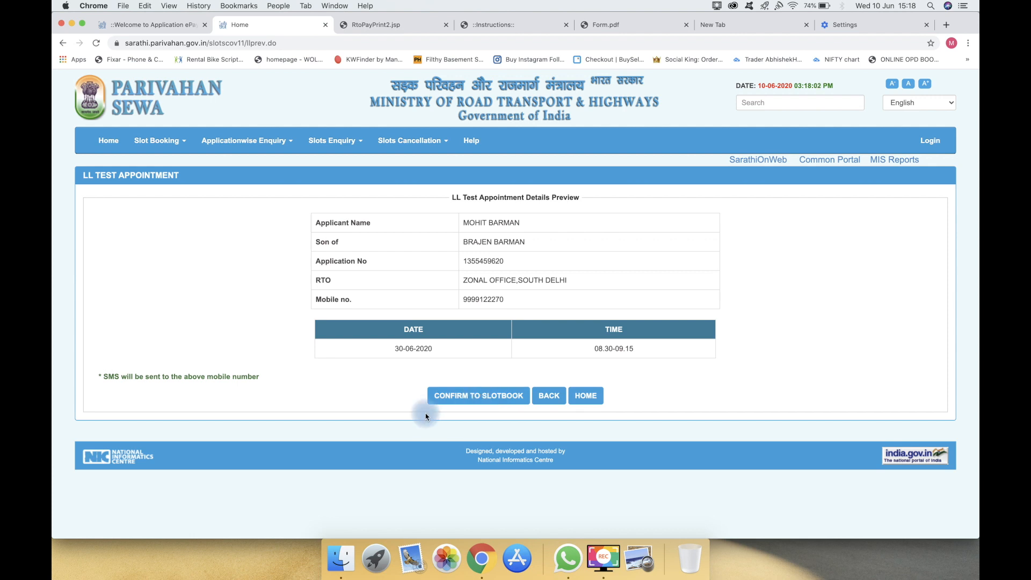
pyautogui.click(461, 401)
pyautogui.click(470, 398)
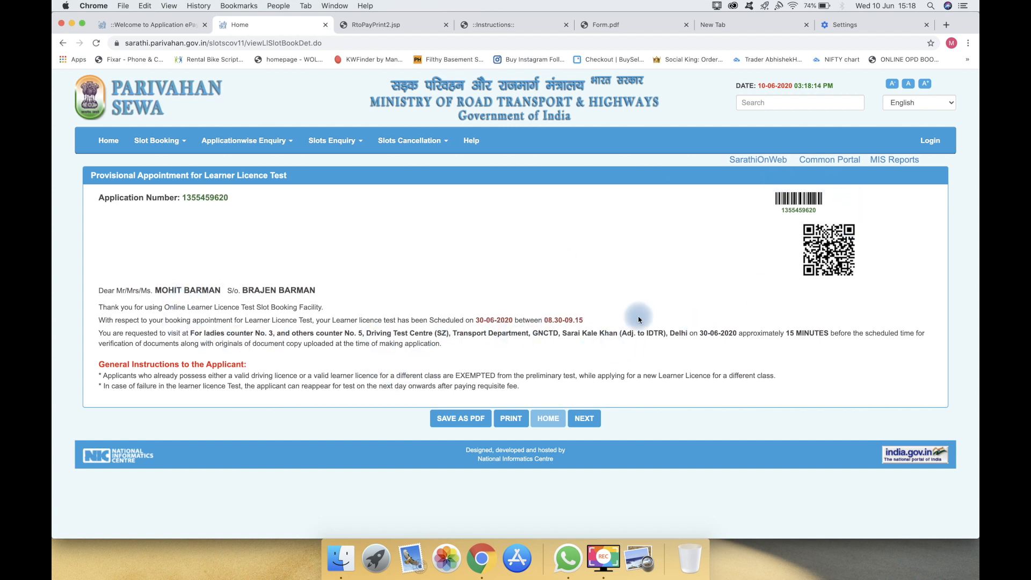
# Download the provisional appointment letter as a PDF to the Desktop
pyautogui.click(460, 421)
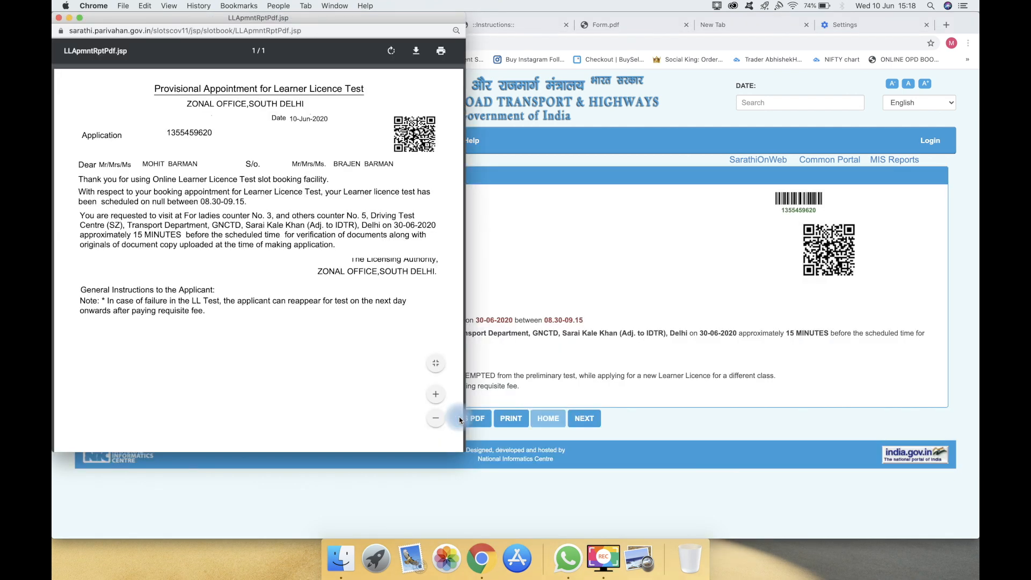
pyautogui.scroll(-5, 374, 258)
pyautogui.scroll(5, 374, 258)
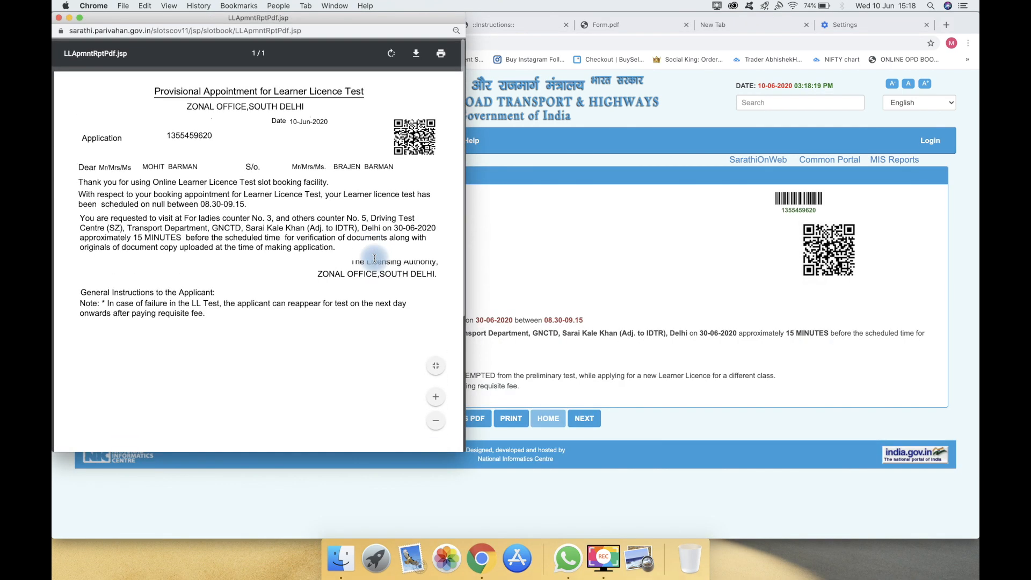
pyautogui.click(419, 51)
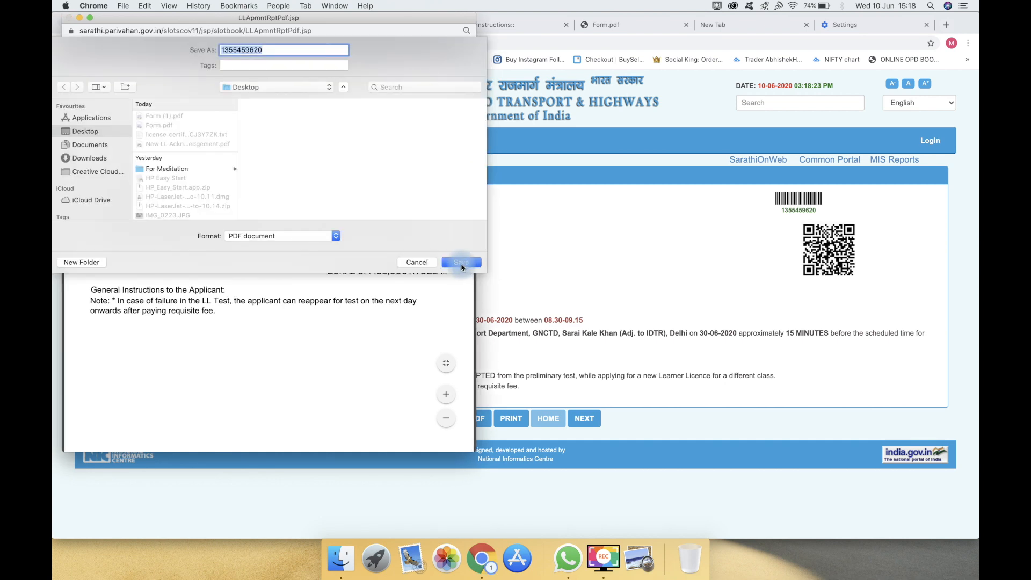
pyautogui.click(462, 263)
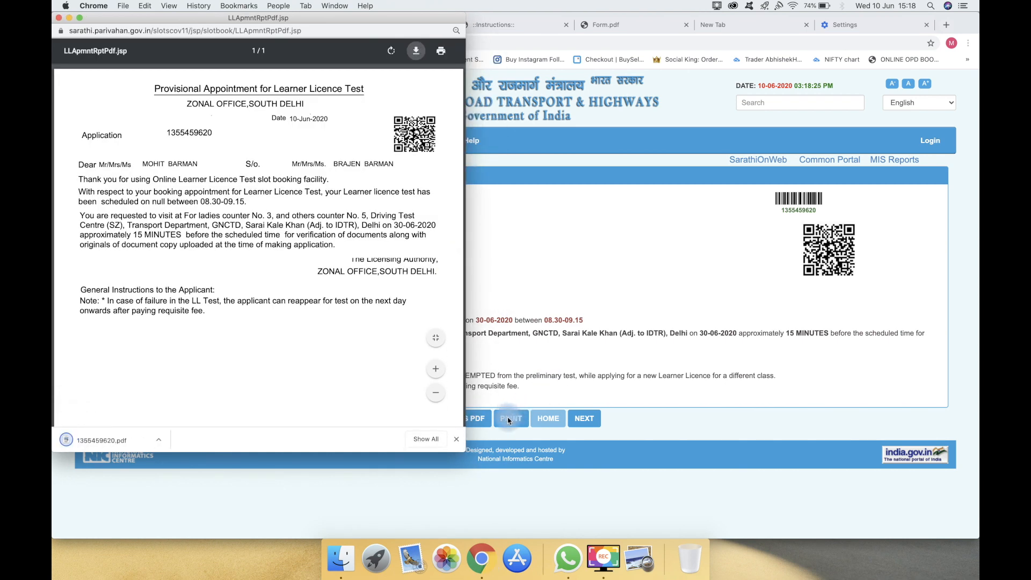
# Print the appointment page as a PDF to the Desktop, then continue to Application Status
pyautogui.click(508, 418)
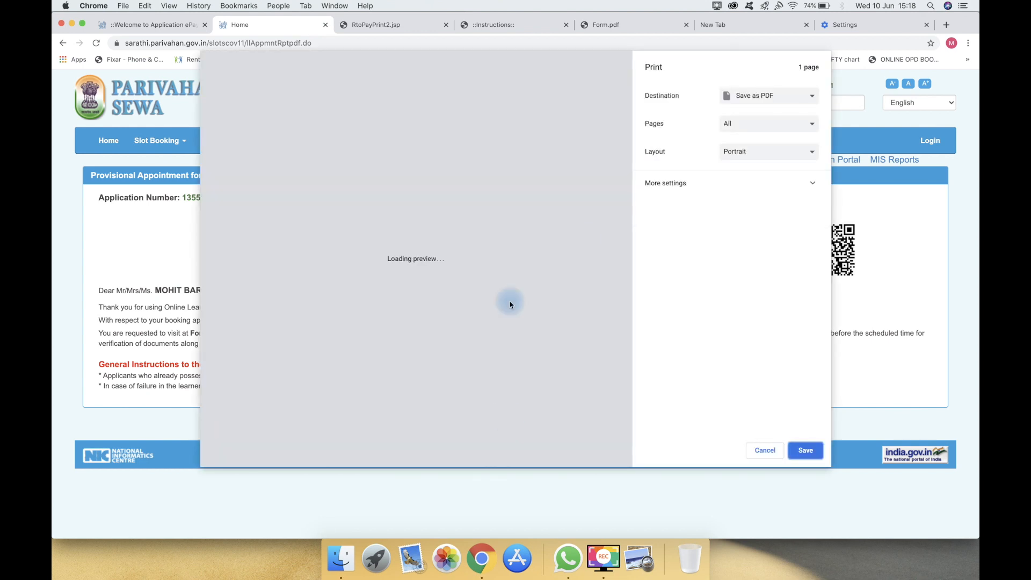
pyautogui.click(772, 456)
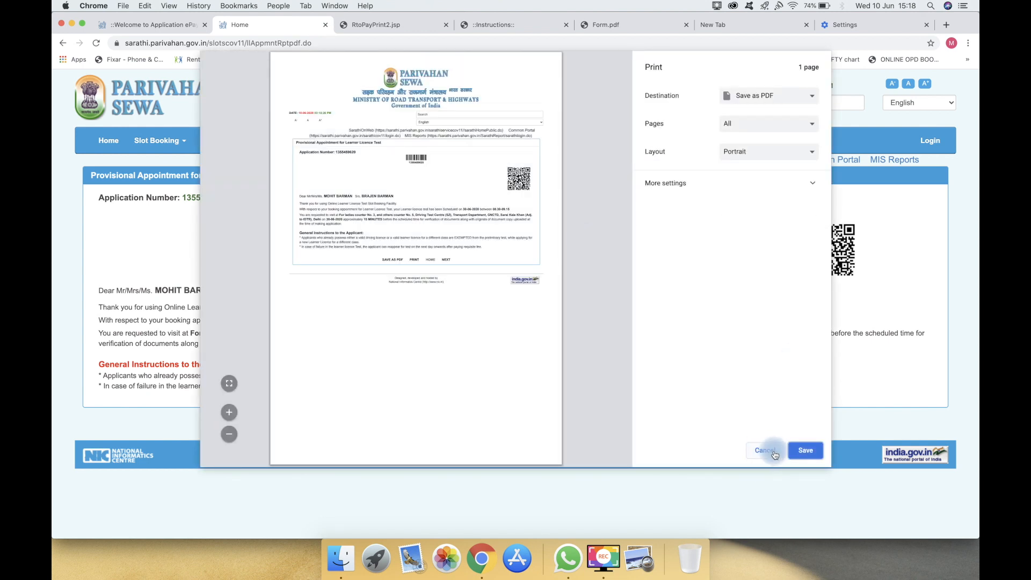
pyautogui.click(815, 453)
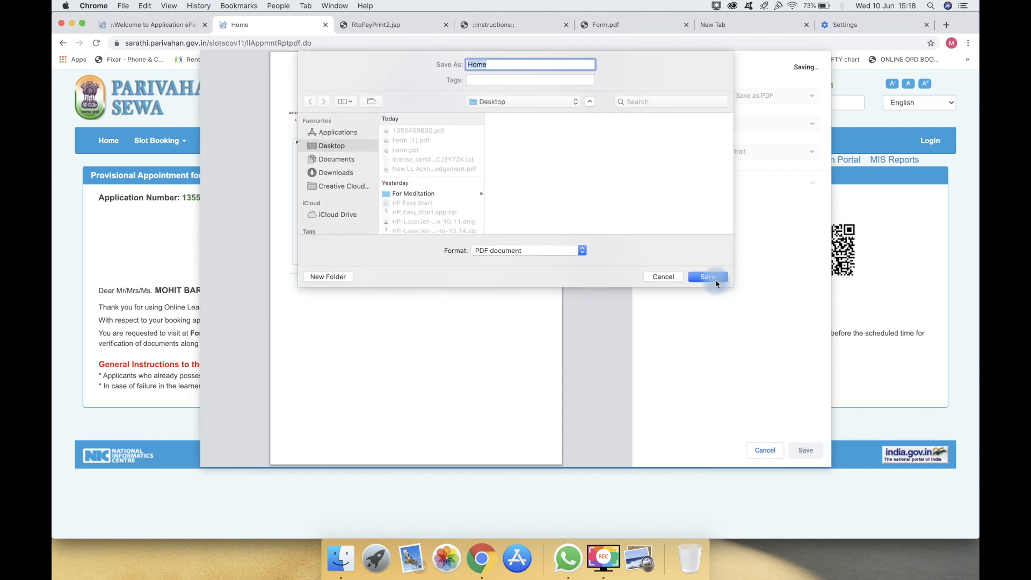
pyautogui.click(716, 280)
pyautogui.click(621, 355)
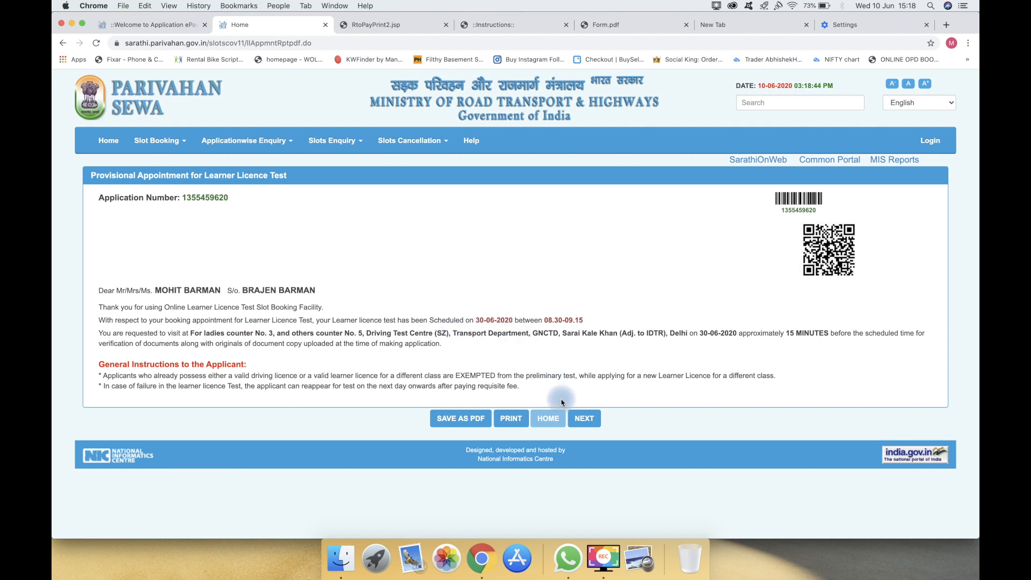
pyautogui.click(588, 423)
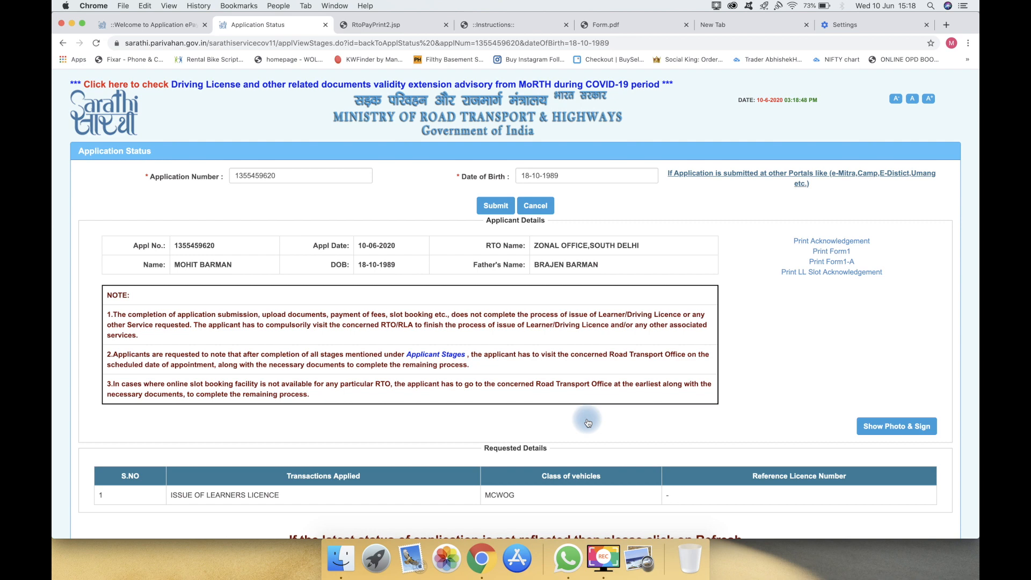
# Scroll the Application Status page to review the completed stages and the 30-06-2020 LL test slot details
pyautogui.scroll(-2, 589, 422)
pyautogui.scroll(-6, 589, 422)
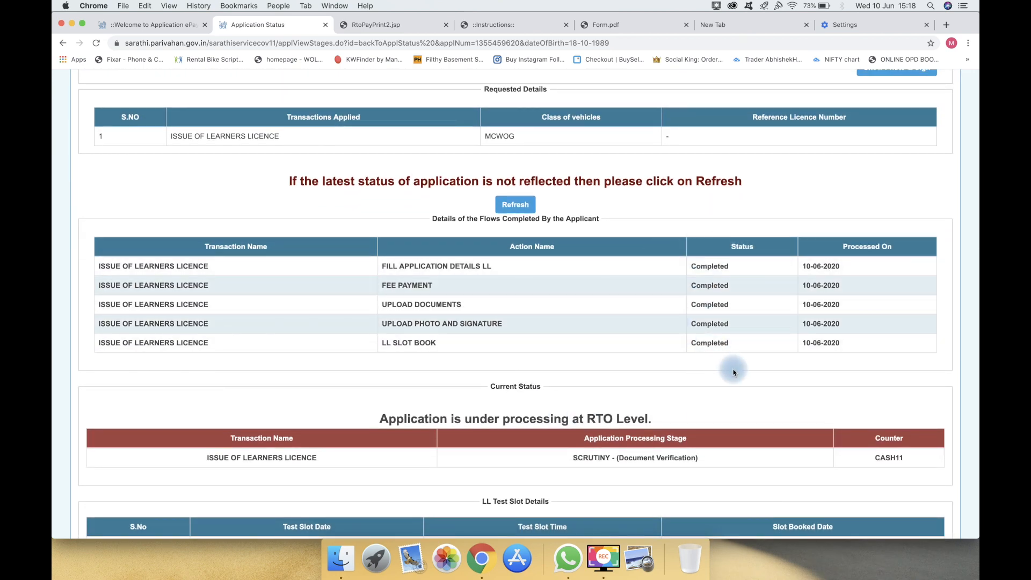
pyautogui.scroll(-2, 733, 371)
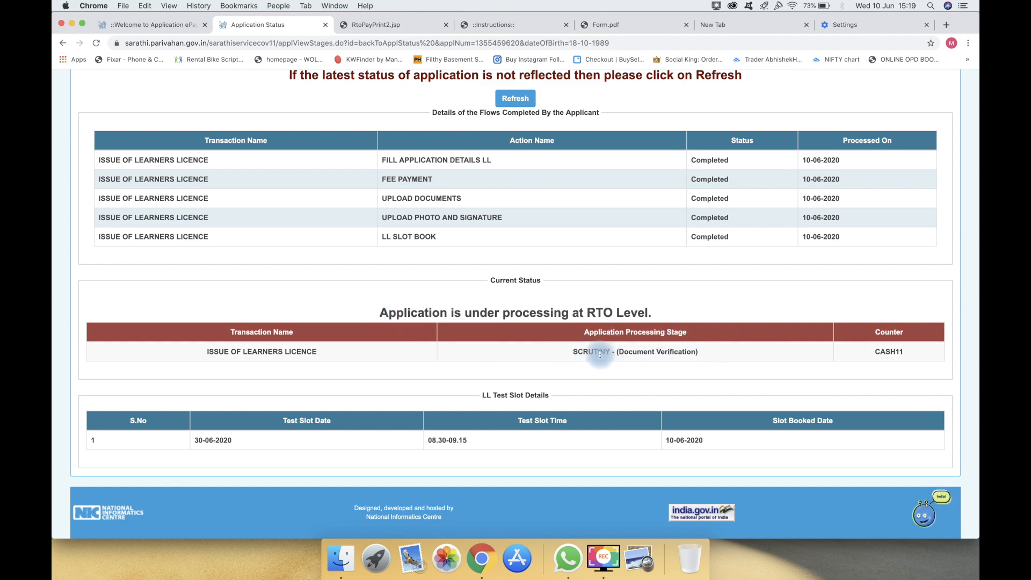
pyautogui.scroll(8, 515, 357)
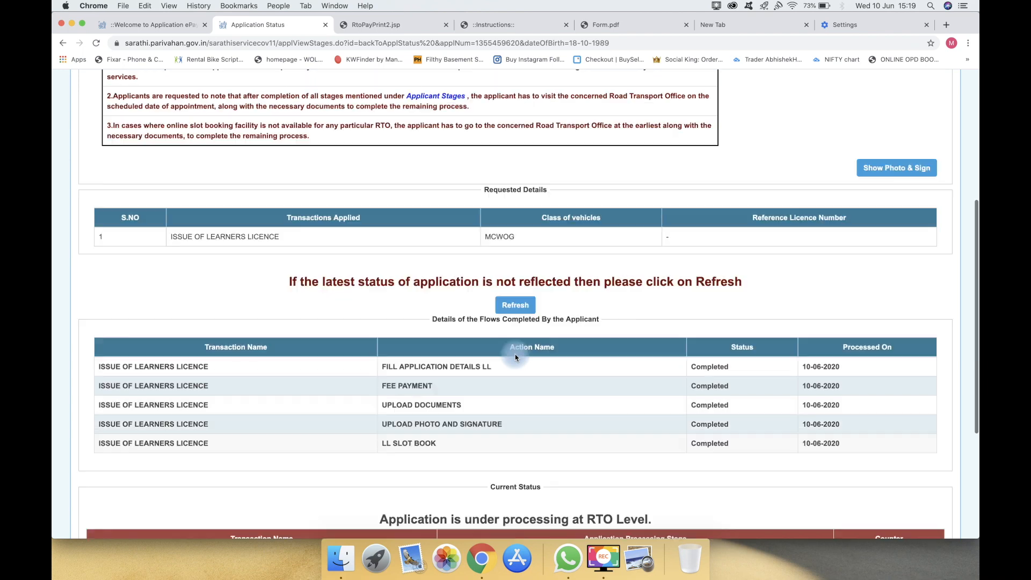
pyautogui.scroll(2, 514, 361)
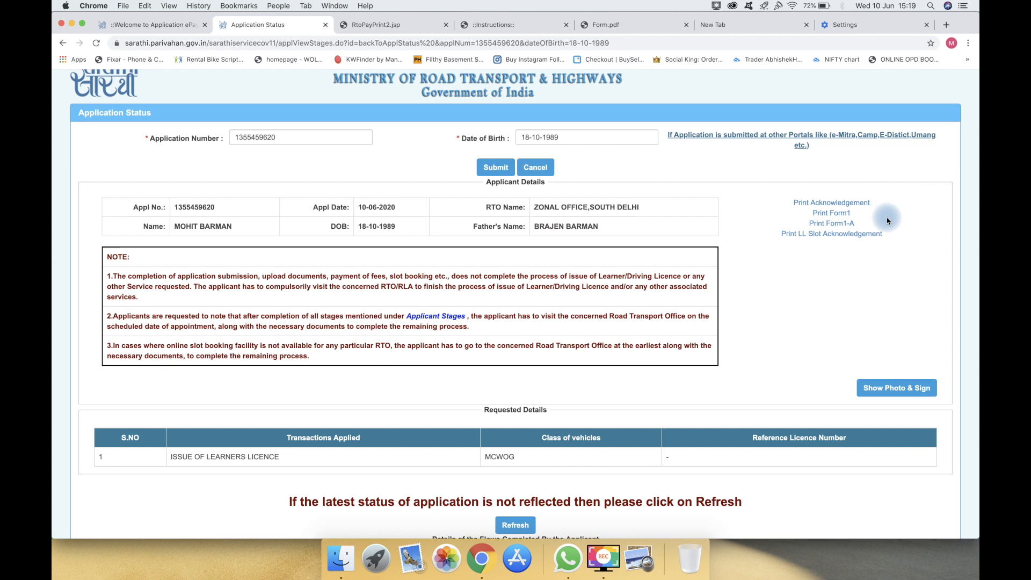
pyautogui.scroll(-1, 816, 252)
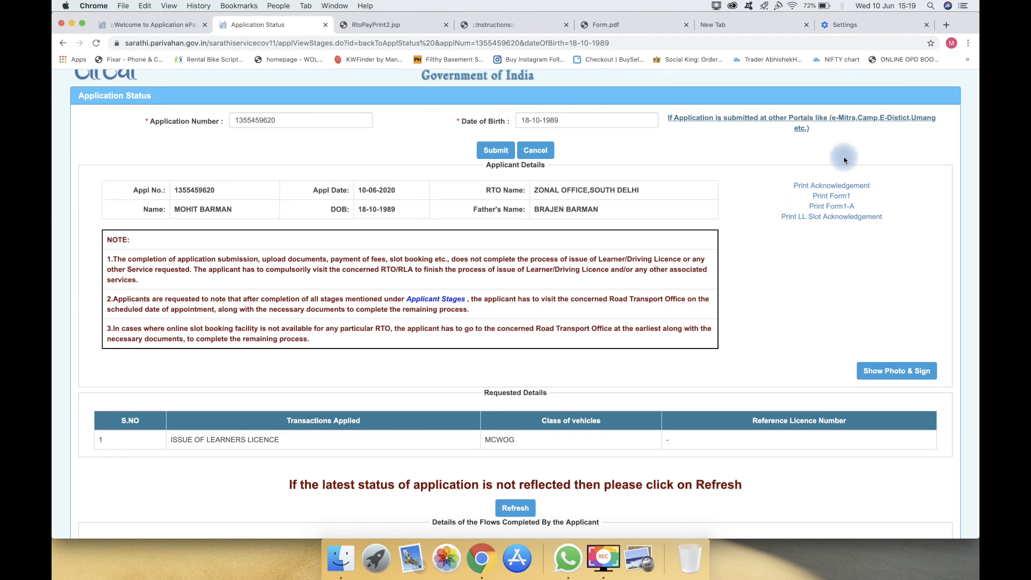
pyautogui.scroll(-1, 783, 232)
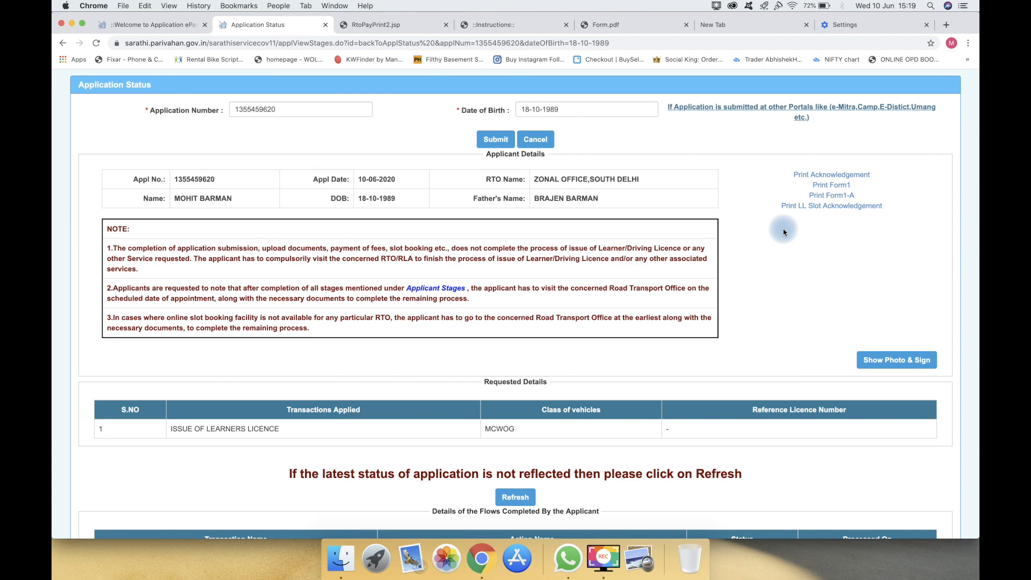
pyautogui.scroll(4, 784, 232)
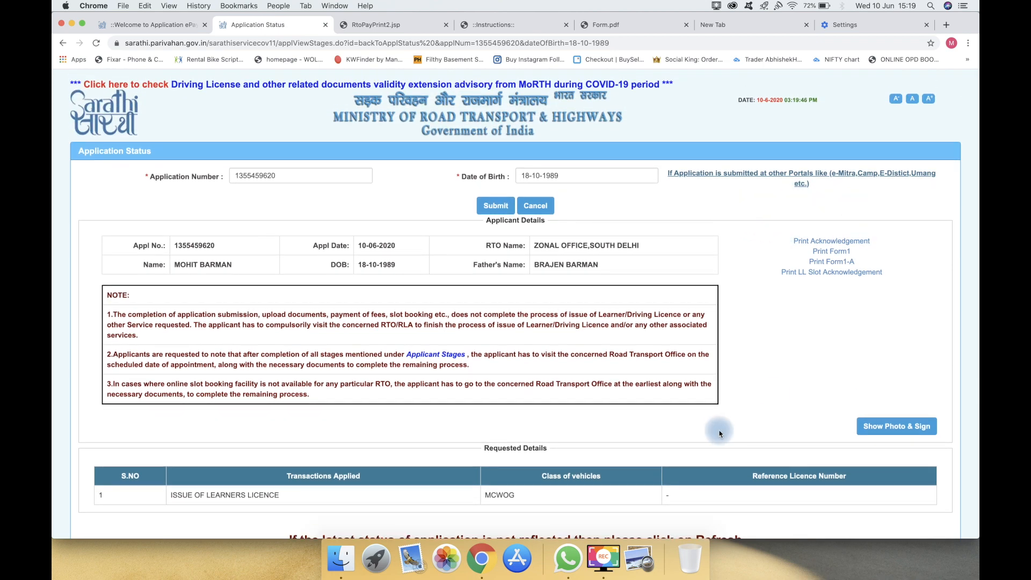
pyautogui.scroll(-4, 717, 431)
pyautogui.scroll(-7, 715, 431)
pyautogui.scroll(-12, 646, 417)
pyautogui.scroll(17, 647, 423)
pyautogui.scroll(5, 648, 423)
pyautogui.scroll(-10, 874, 295)
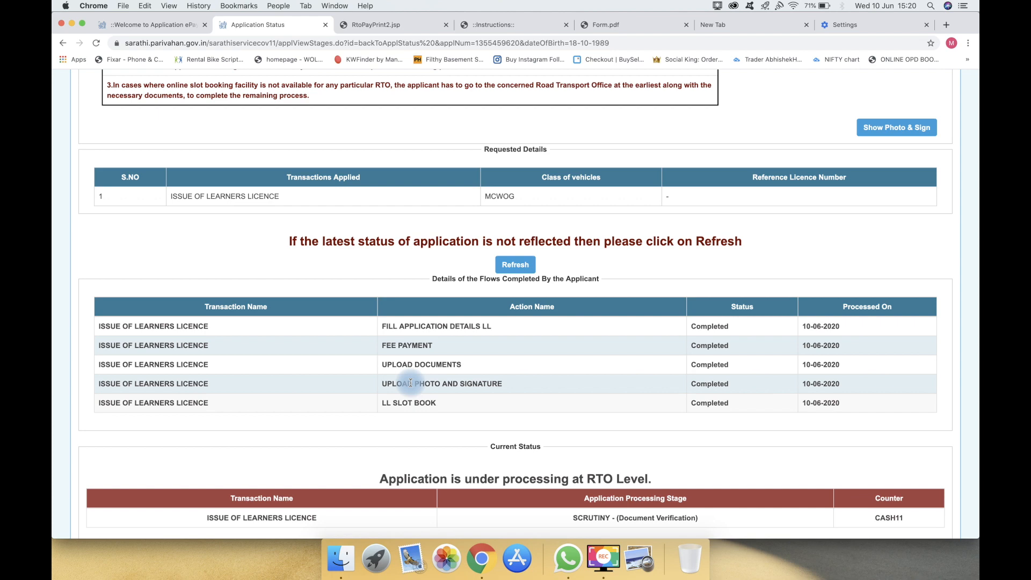
pyautogui.scroll(10, 688, 367)
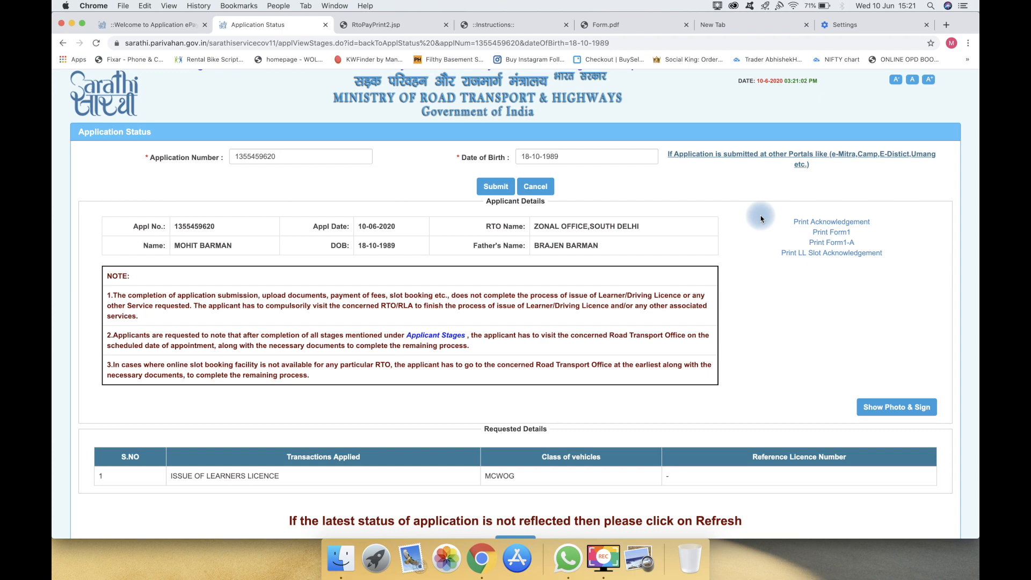
pyautogui.scroll(-5, 761, 217)
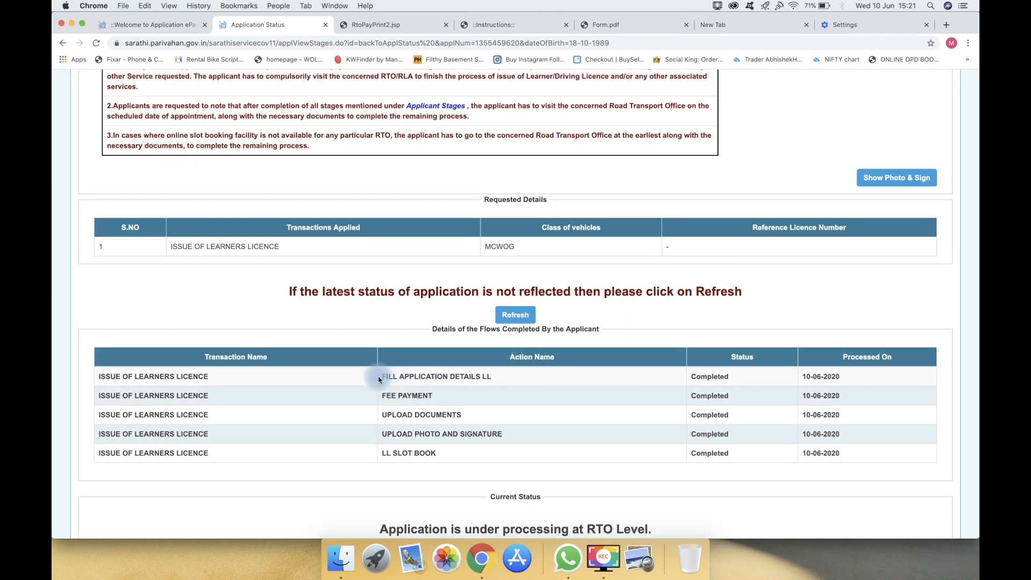
pyautogui.scroll(5, 379, 377)
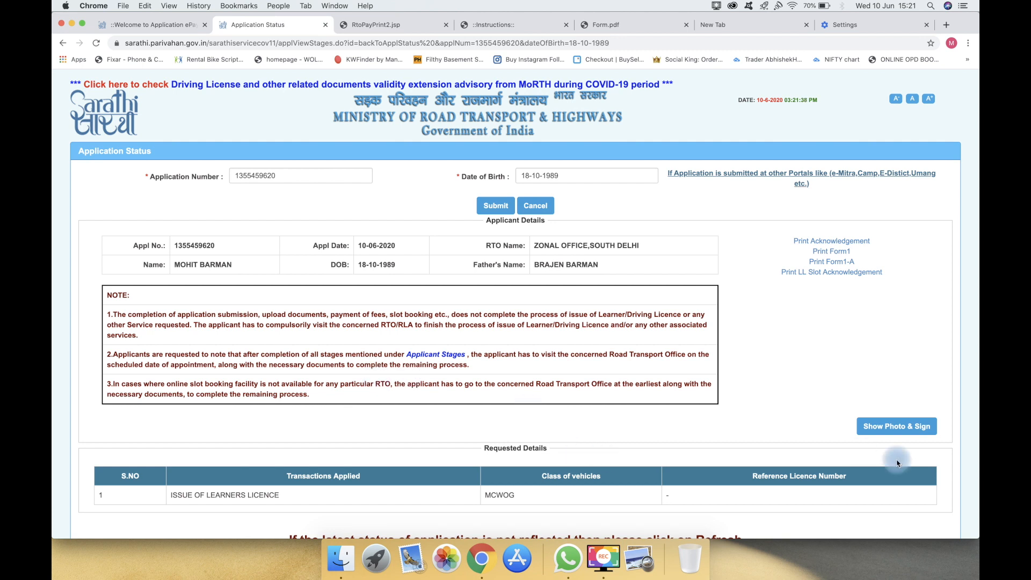
pyautogui.click(927, 529)
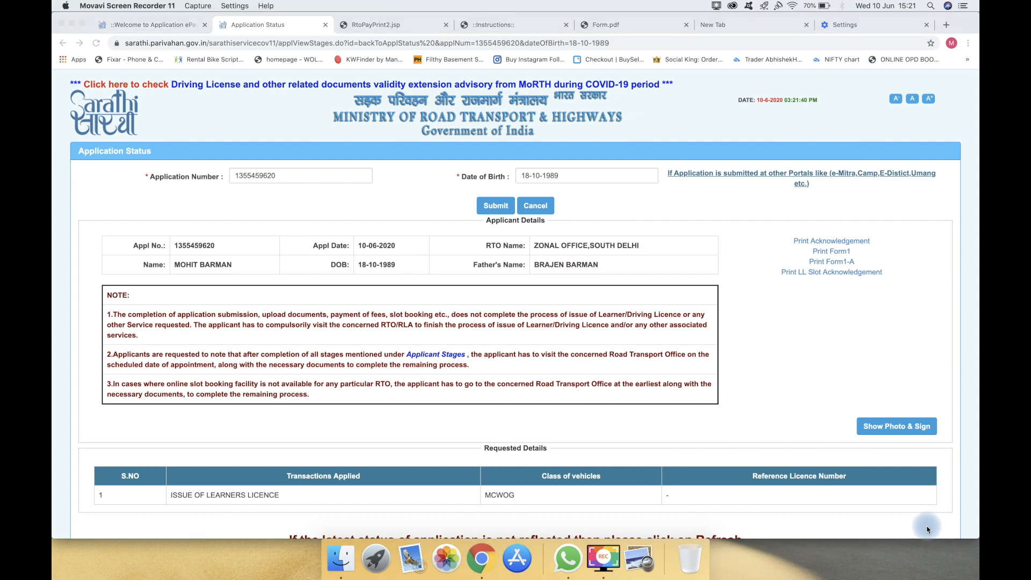